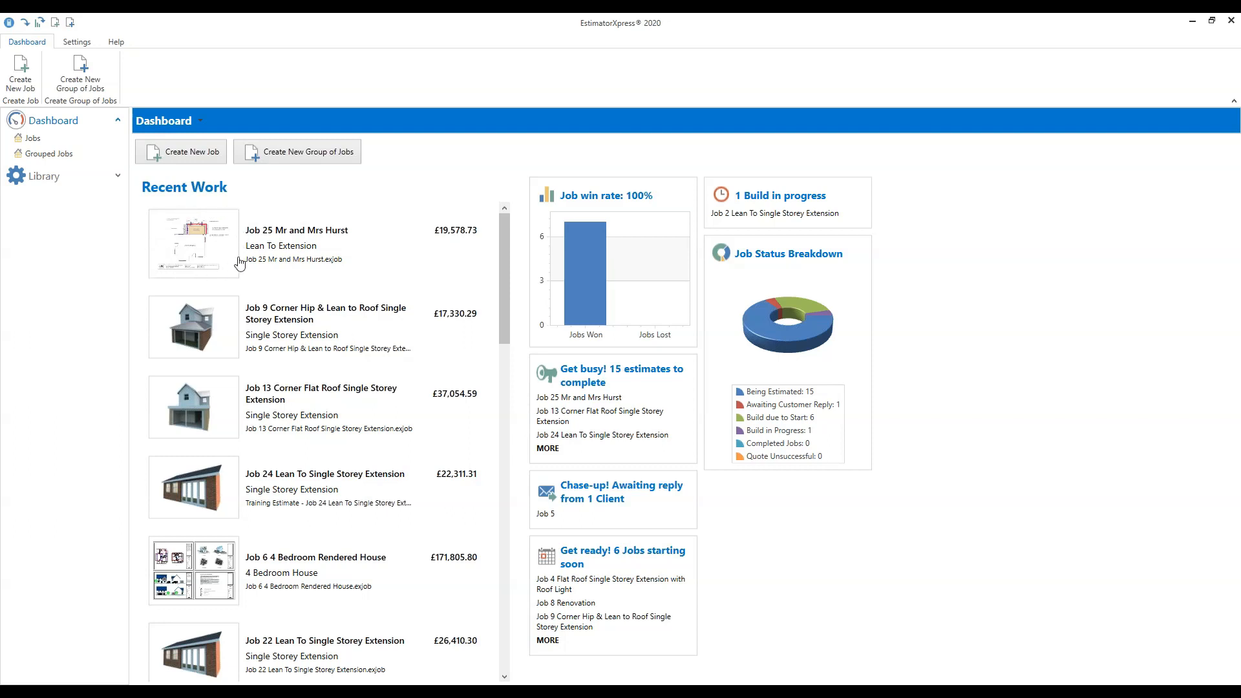
Open Job 25 Mr and Mrs Hurst and collapse its Main Estimate section in the tree.
click(198, 257)
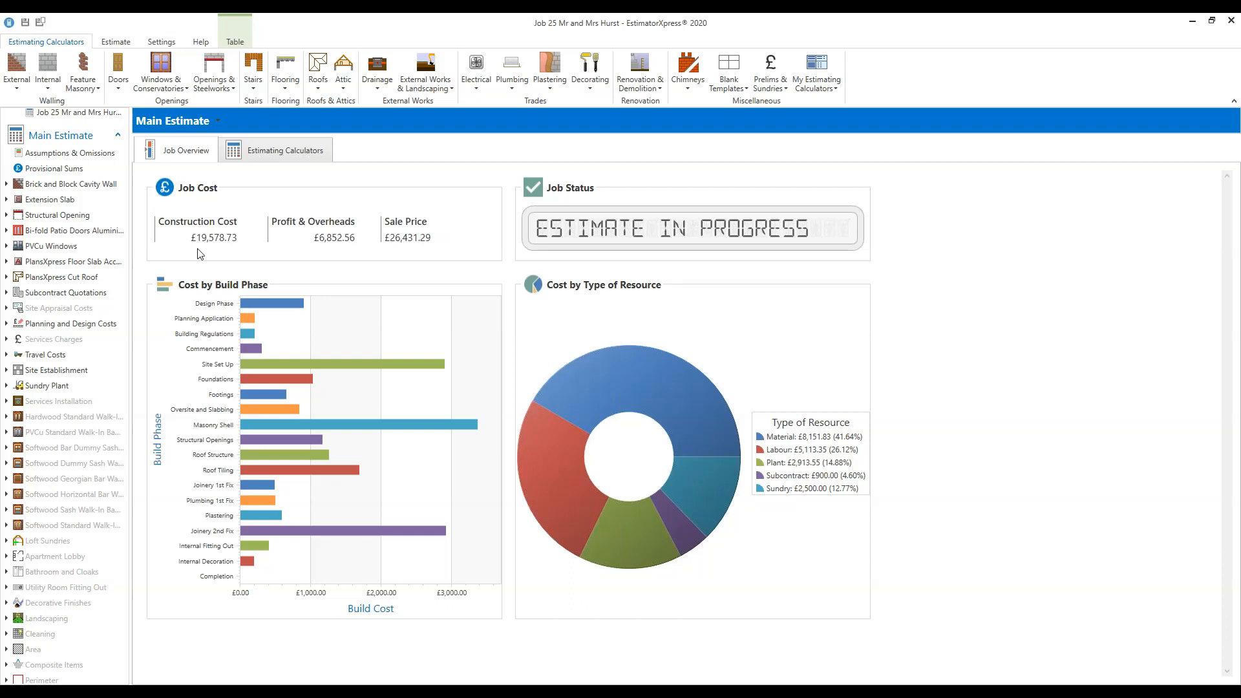
scroll(76, 232, up, 2)
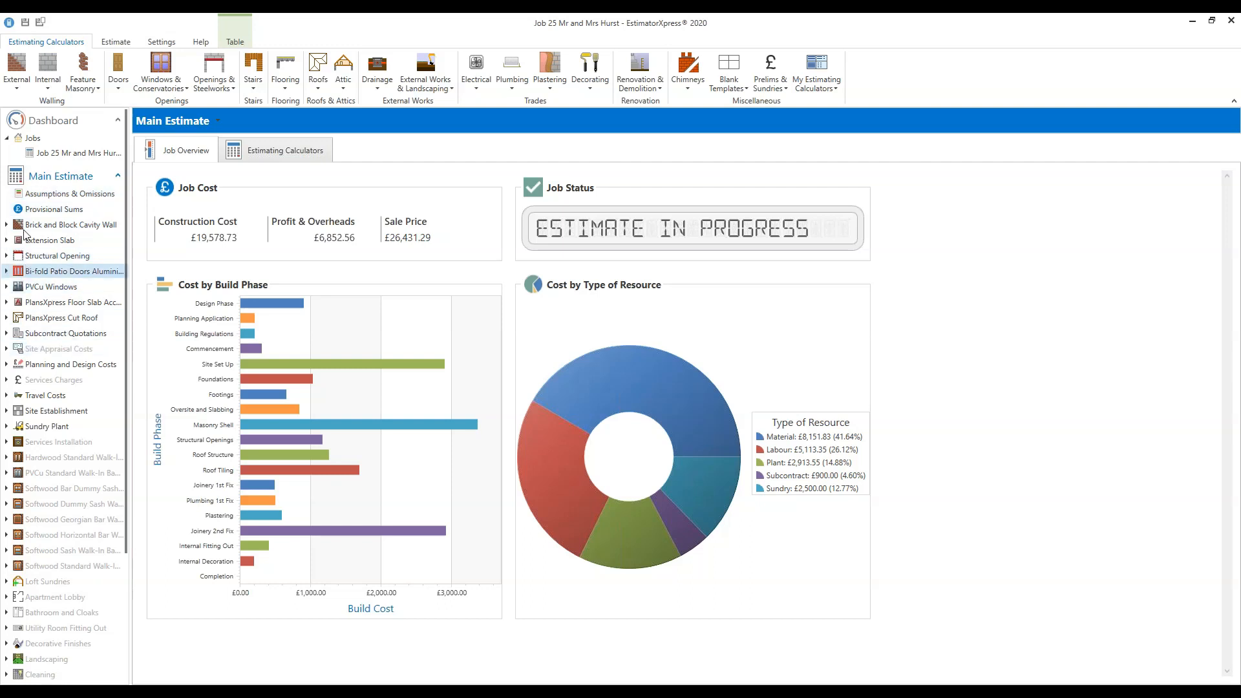
click(119, 177)
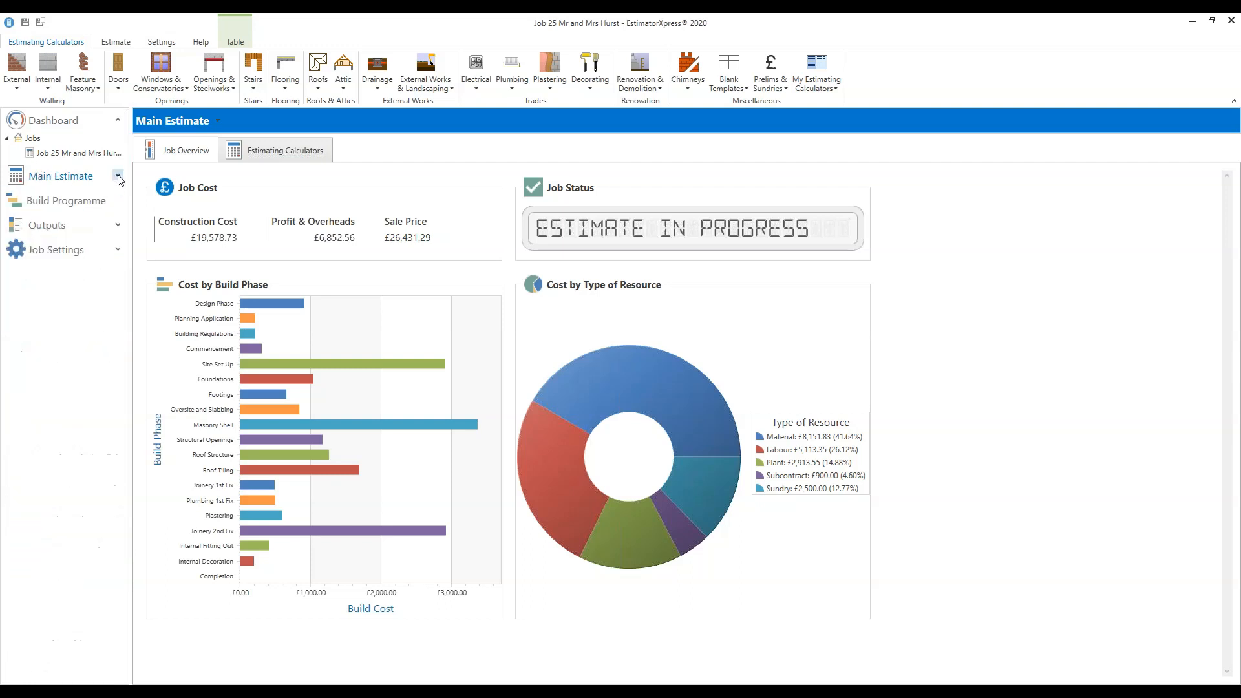
Open the Build Programme for Job 24 Lean To Single Storey Extension.
click(64, 208)
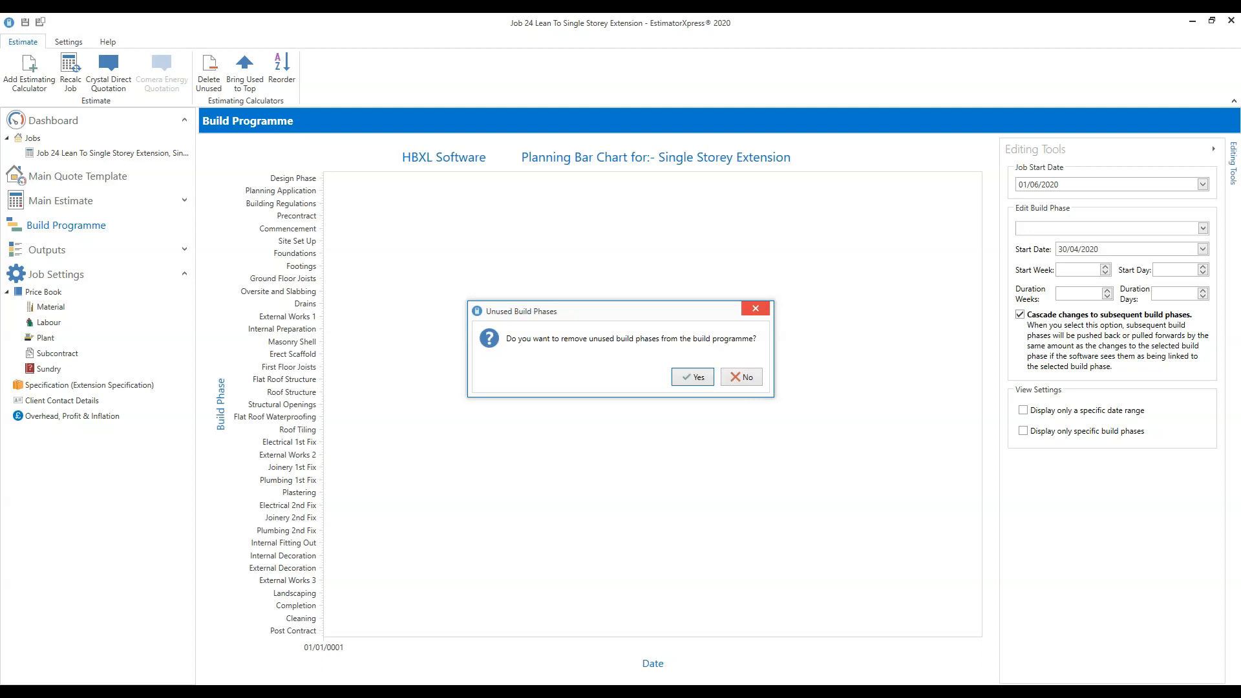
Decline removing unused phases so Job 24's full chart from 01/06/2020 is shown.
click(743, 378)
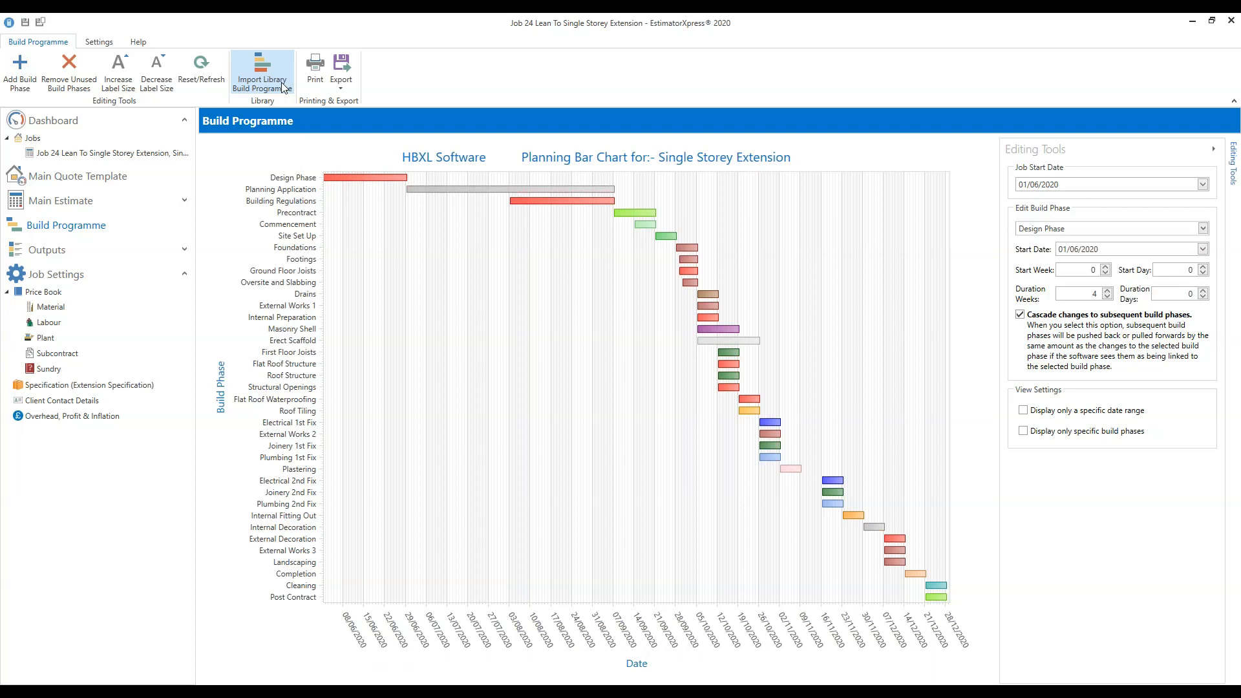
click(346, 90)
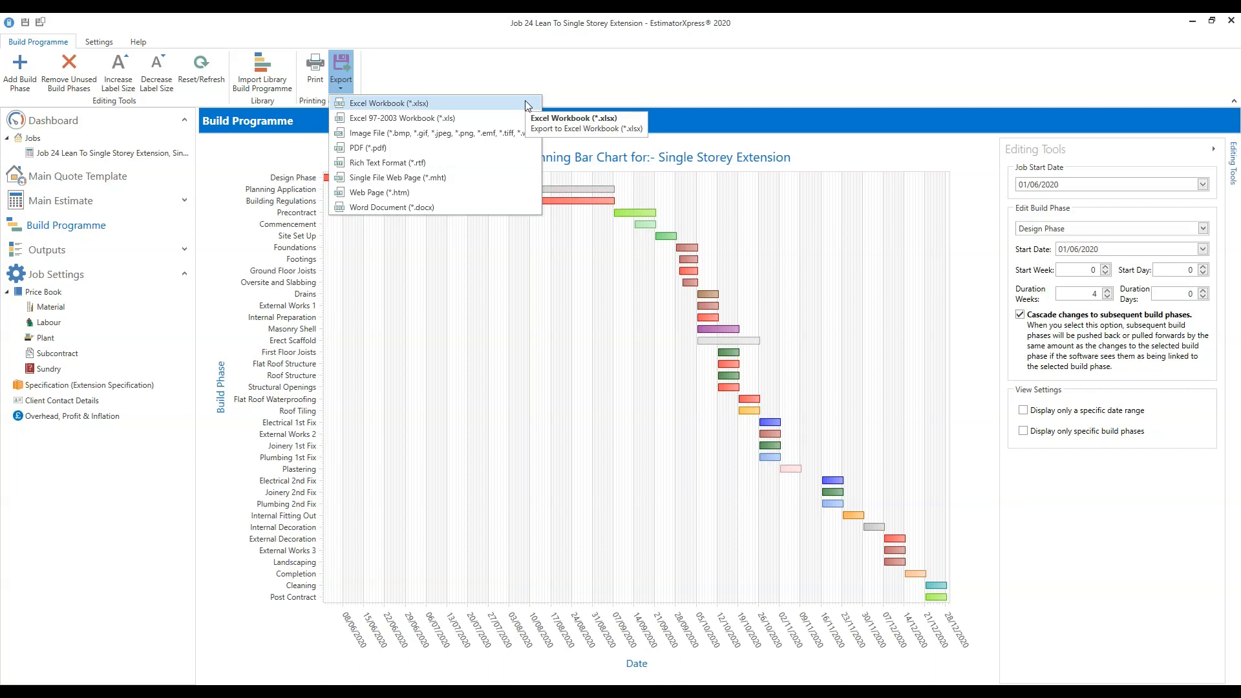
click(666, 80)
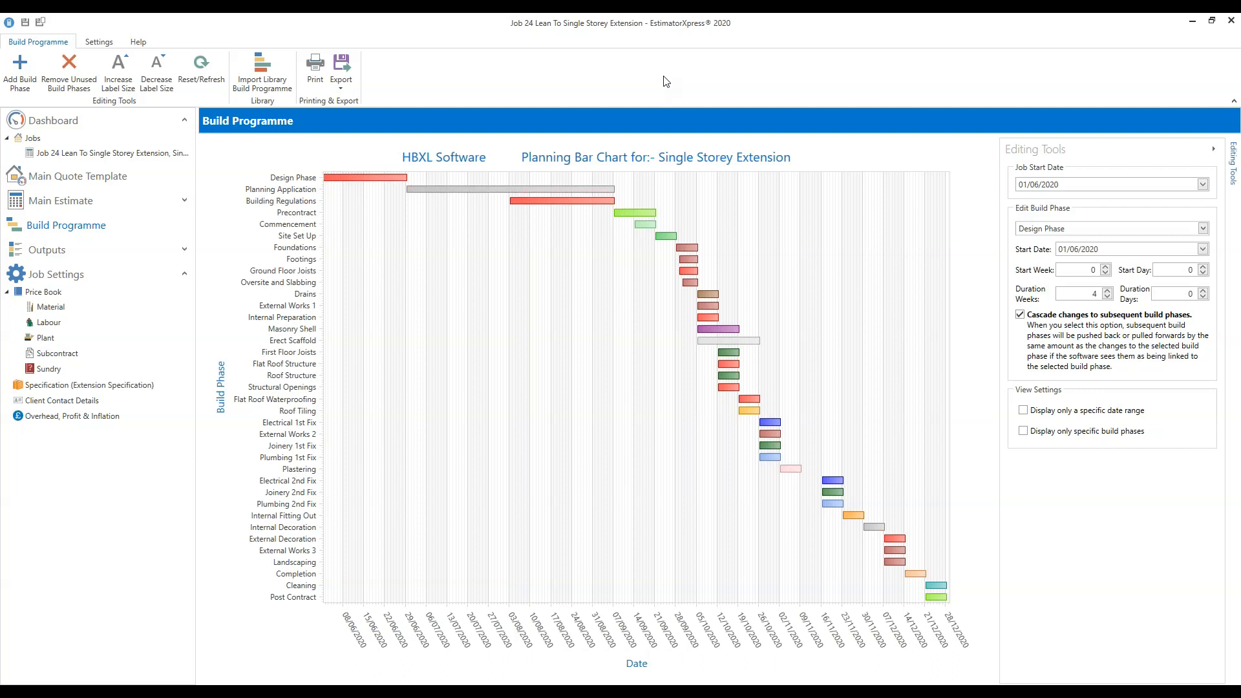
Remove Job 24's unused build phases except Erect Scaffold and Plumbing 2nd Fix.
click(74, 89)
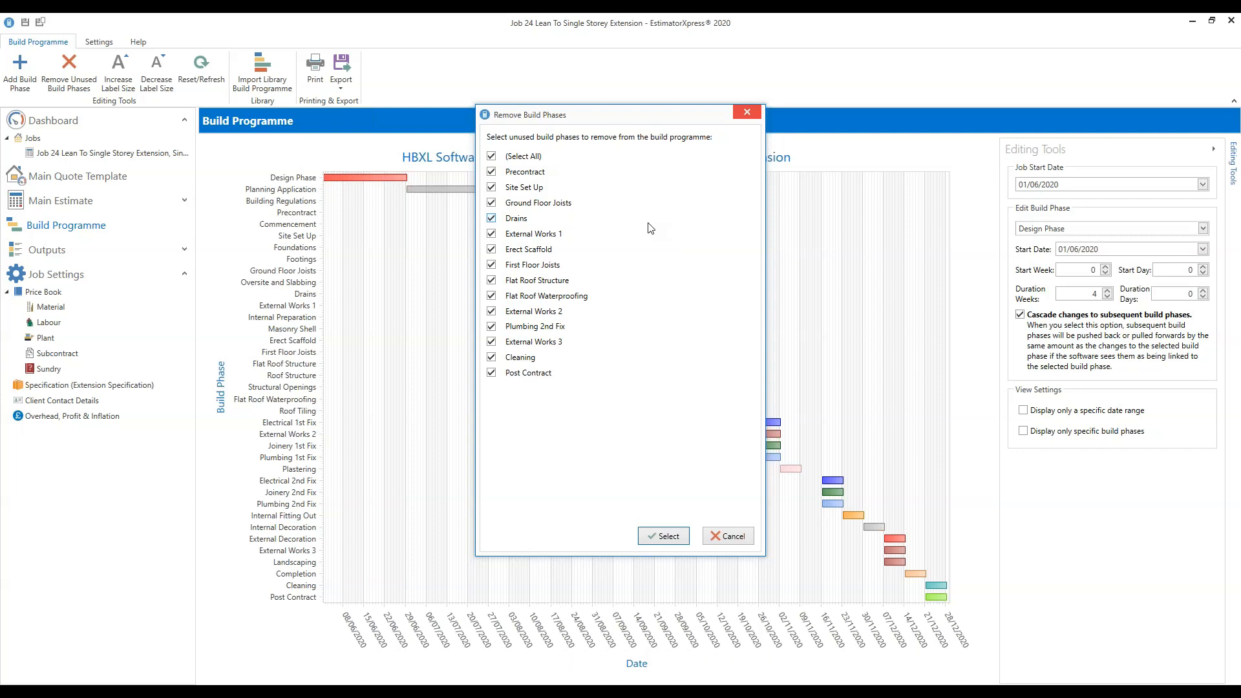
click(492, 250)
click(492, 326)
click(668, 537)
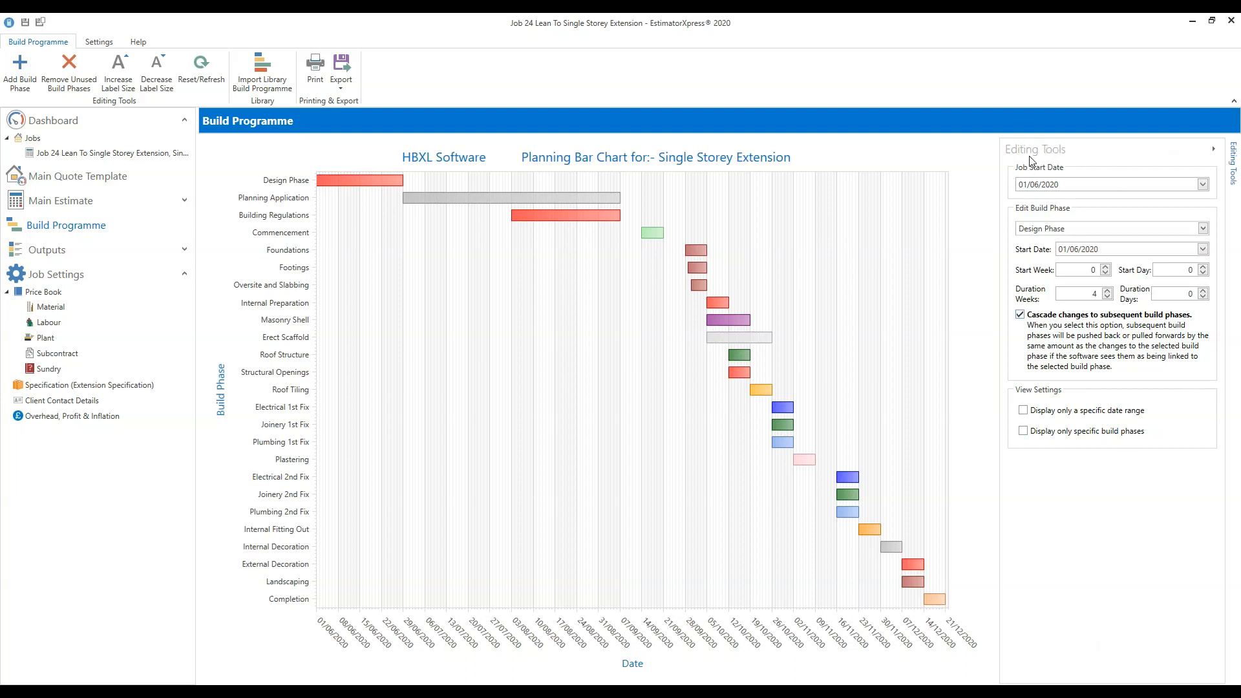
click(1213, 153)
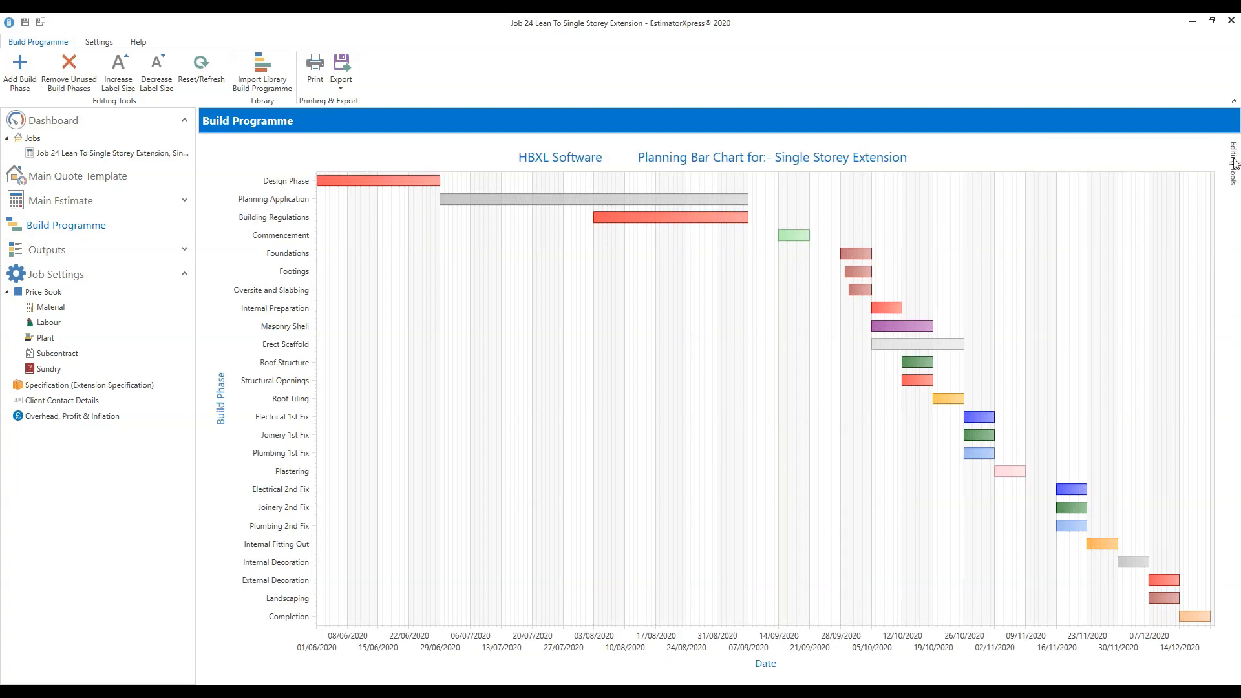
click(1234, 163)
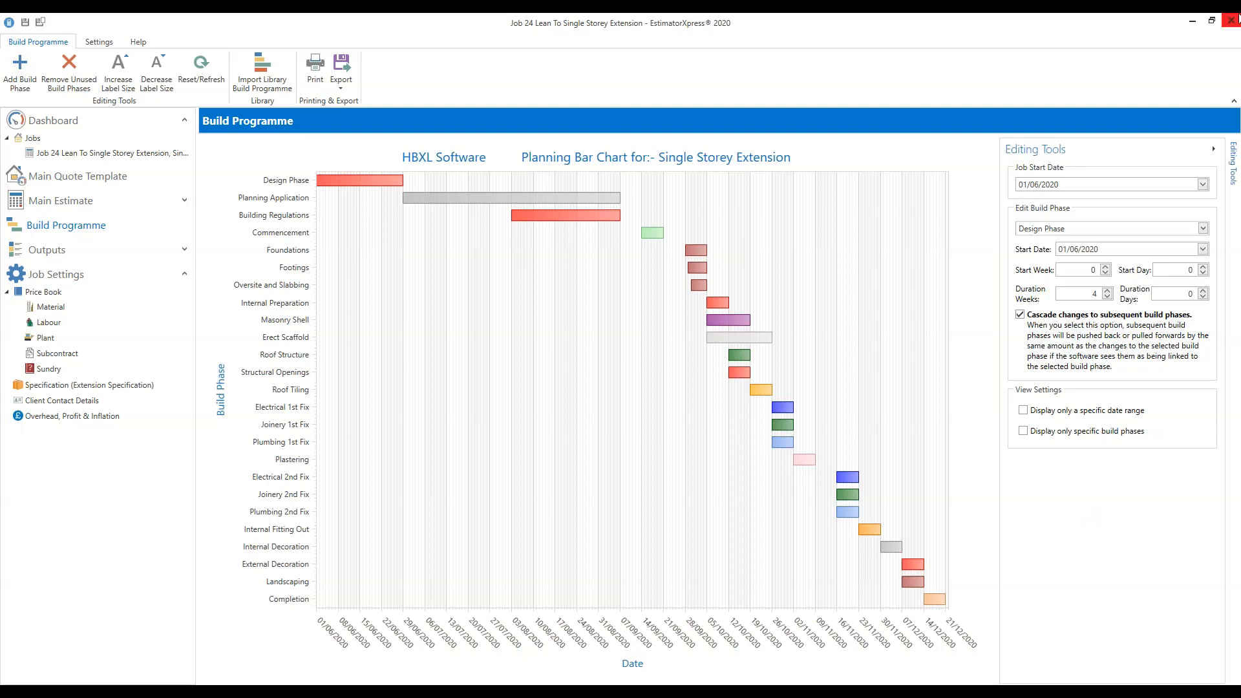
click(1204, 186)
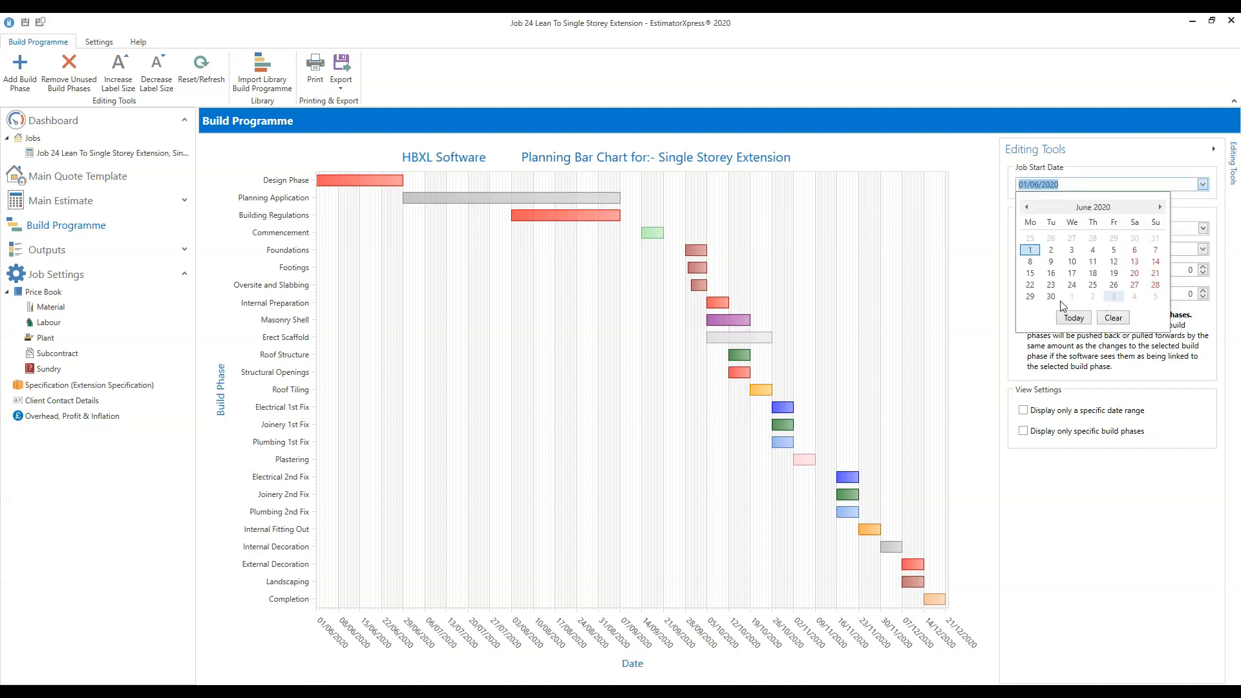
Set the job start date to 03/08/2020 and refresh so all phases shift to August.
click(1161, 208)
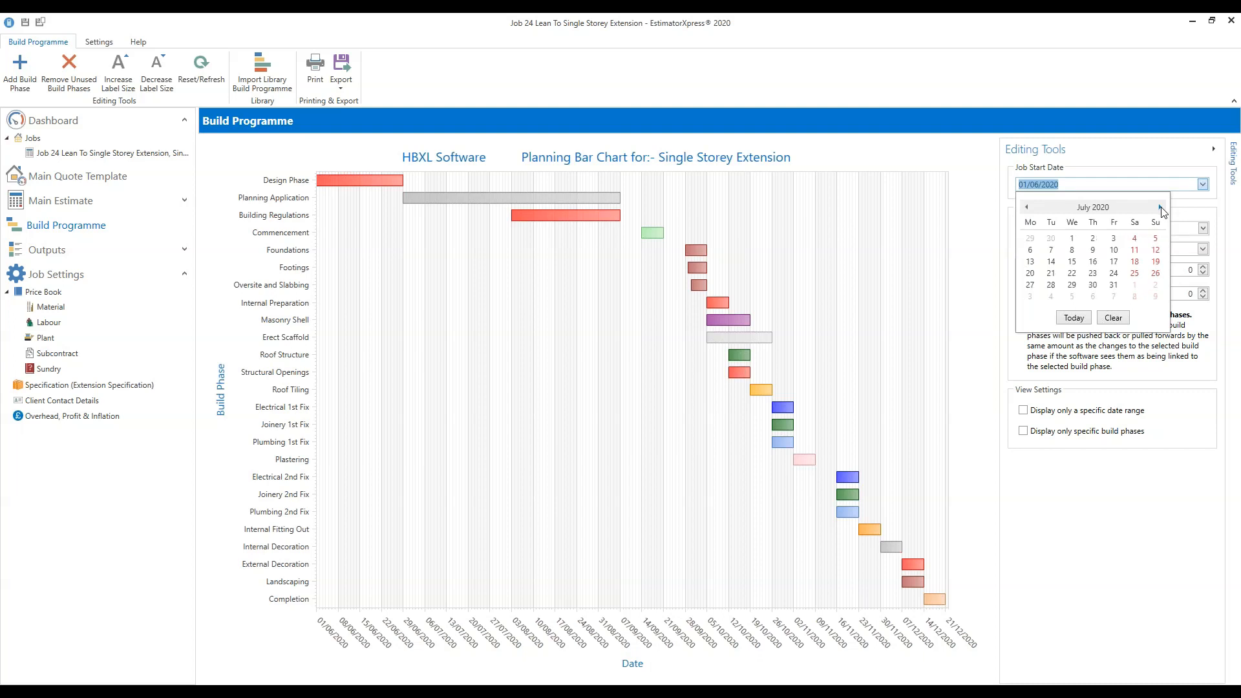
click(1162, 208)
click(1026, 206)
click(1026, 207)
click(1161, 207)
click(1162, 207)
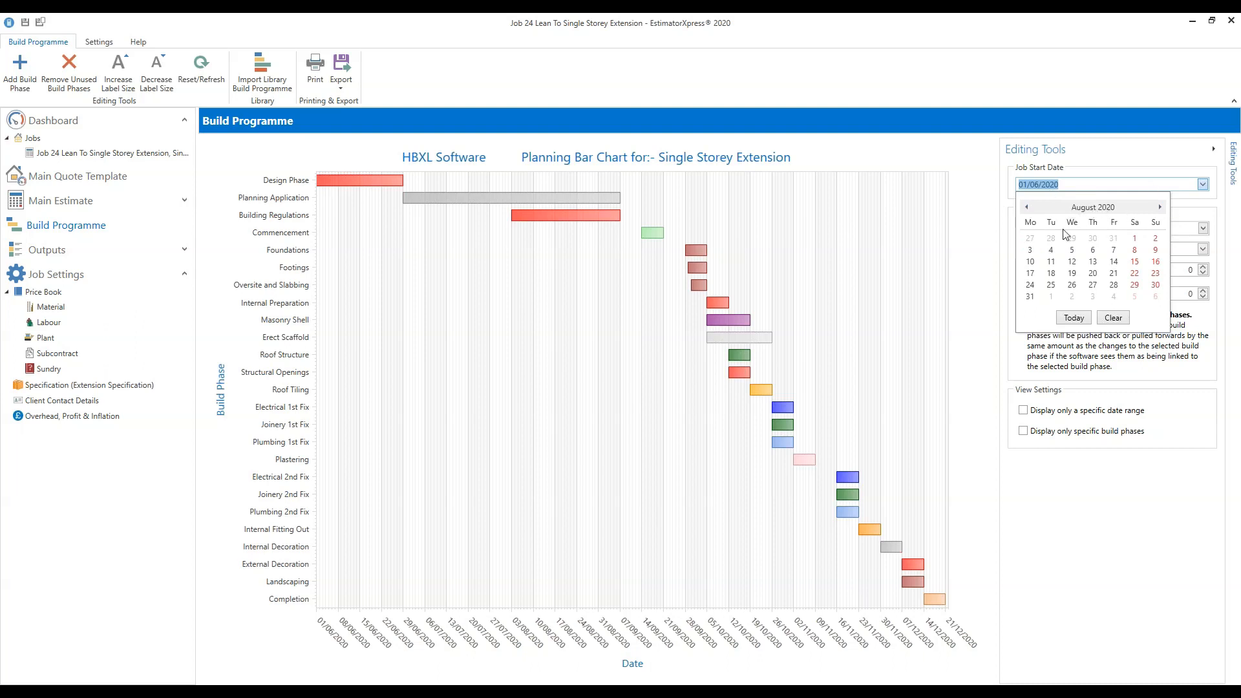
click(1030, 251)
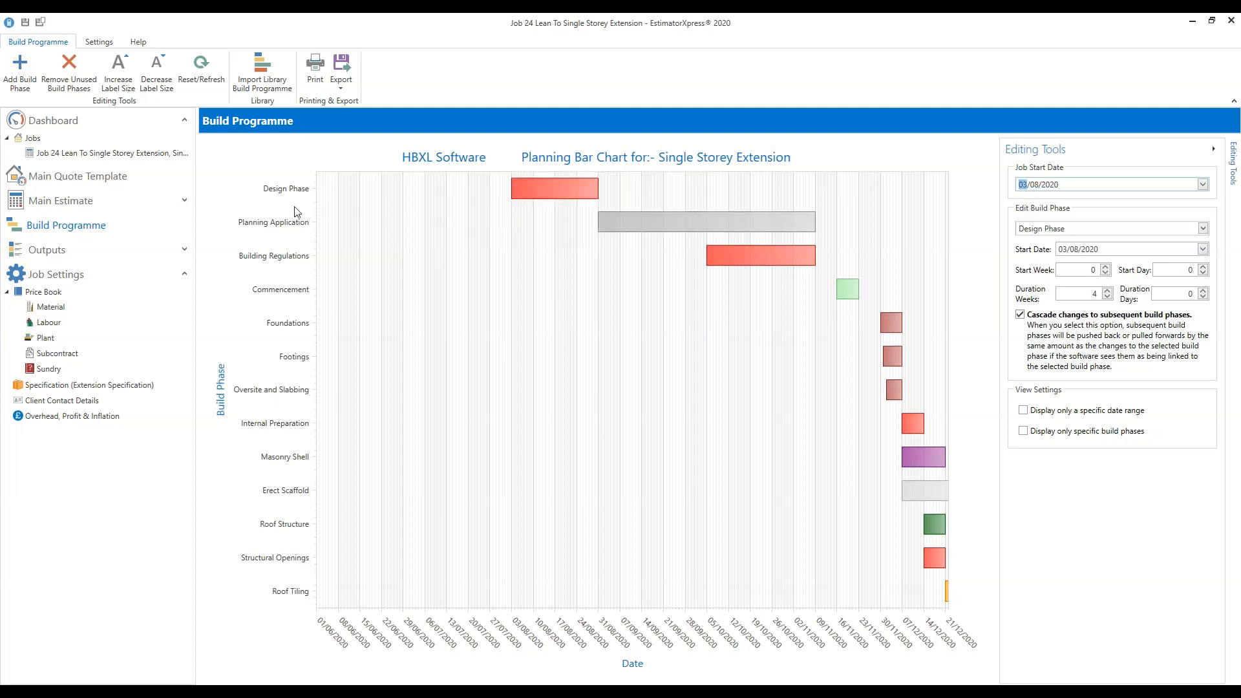
click(200, 83)
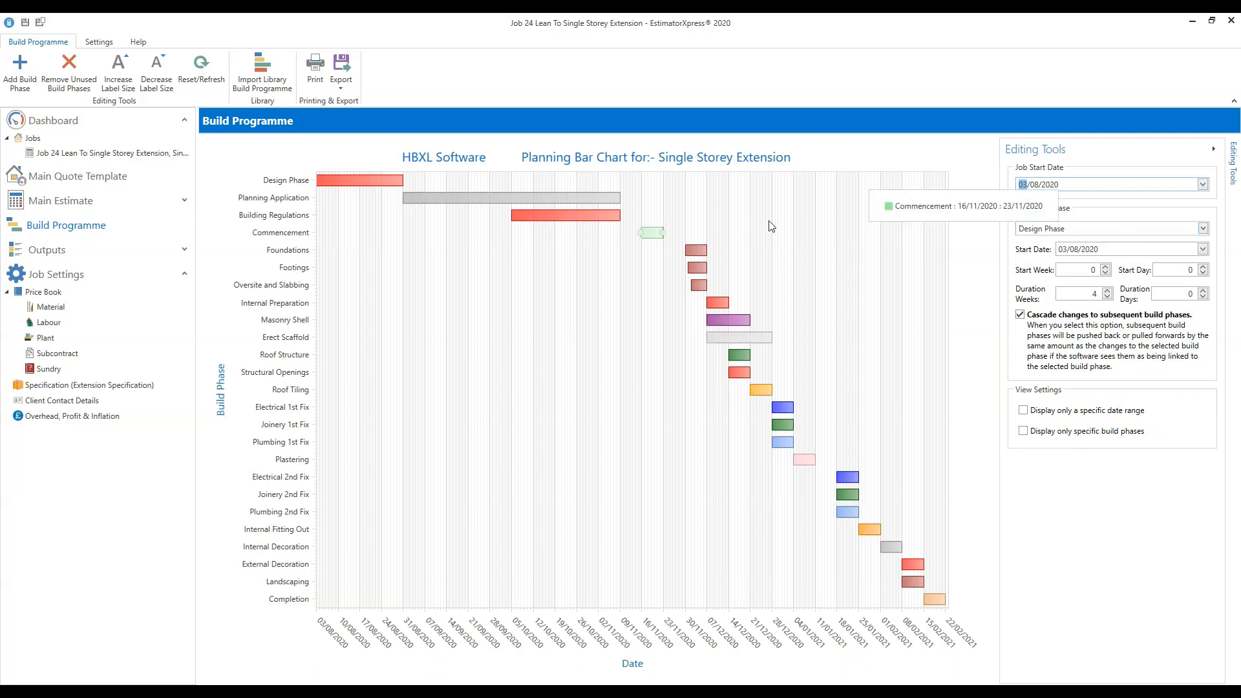
click(510, 199)
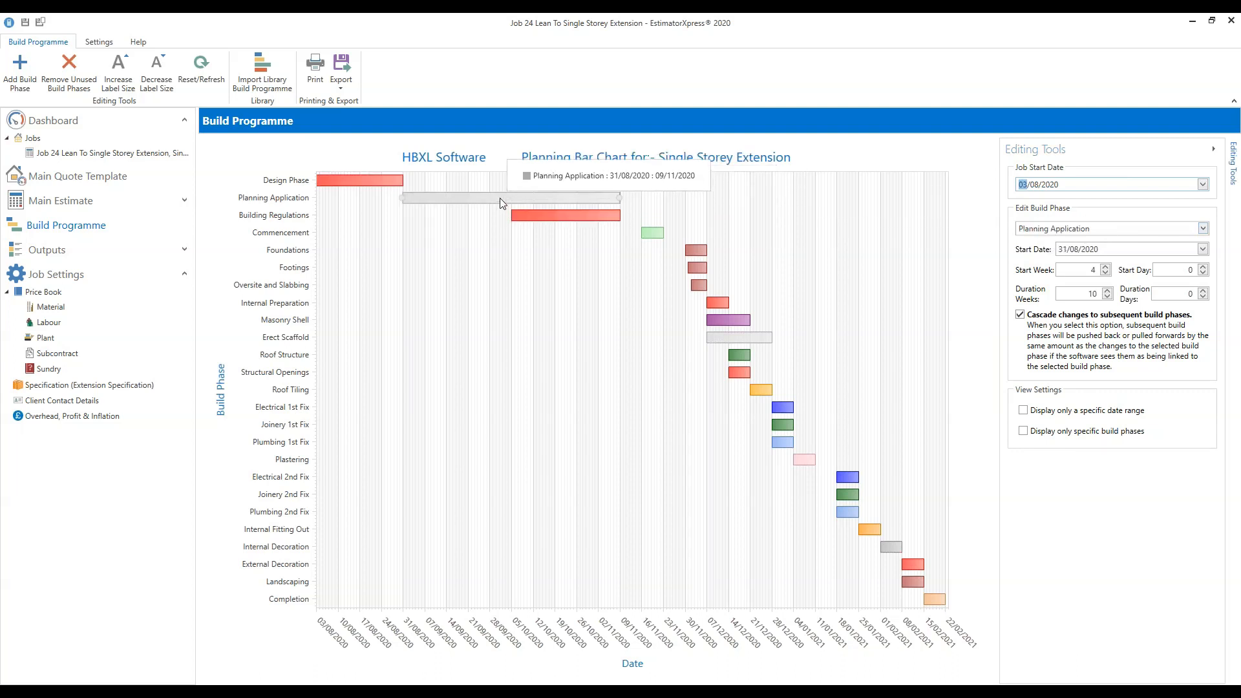
click(362, 180)
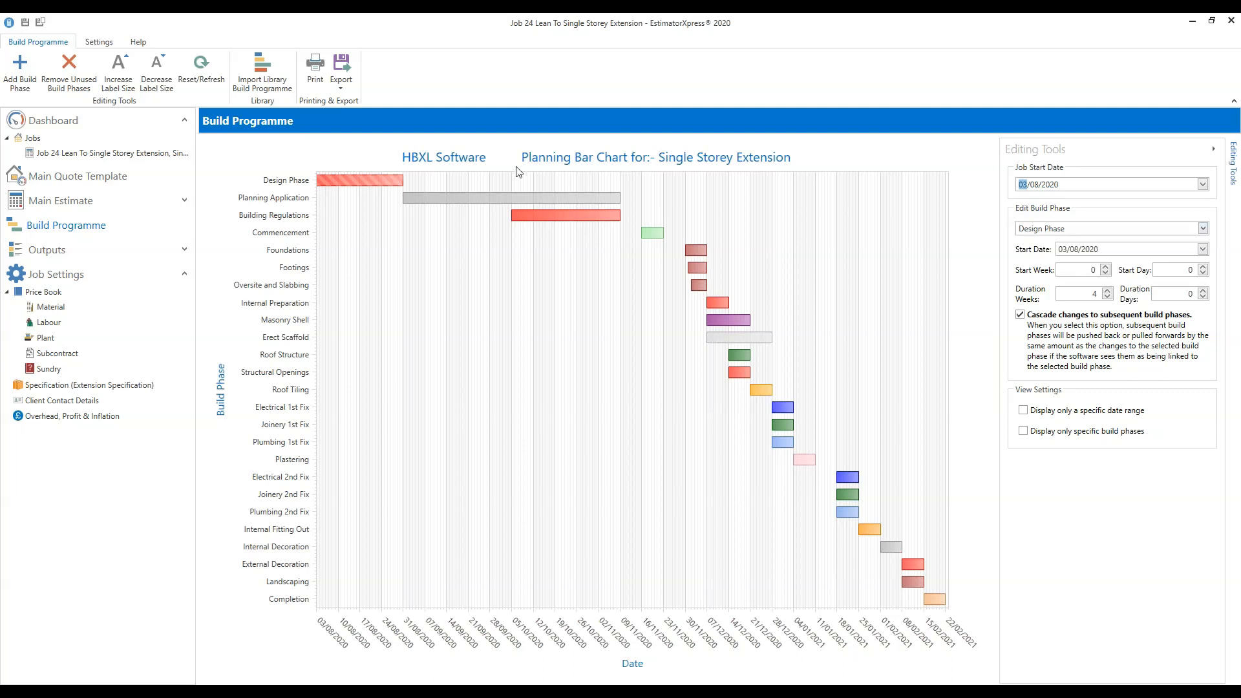
mouse_move(406, 200)
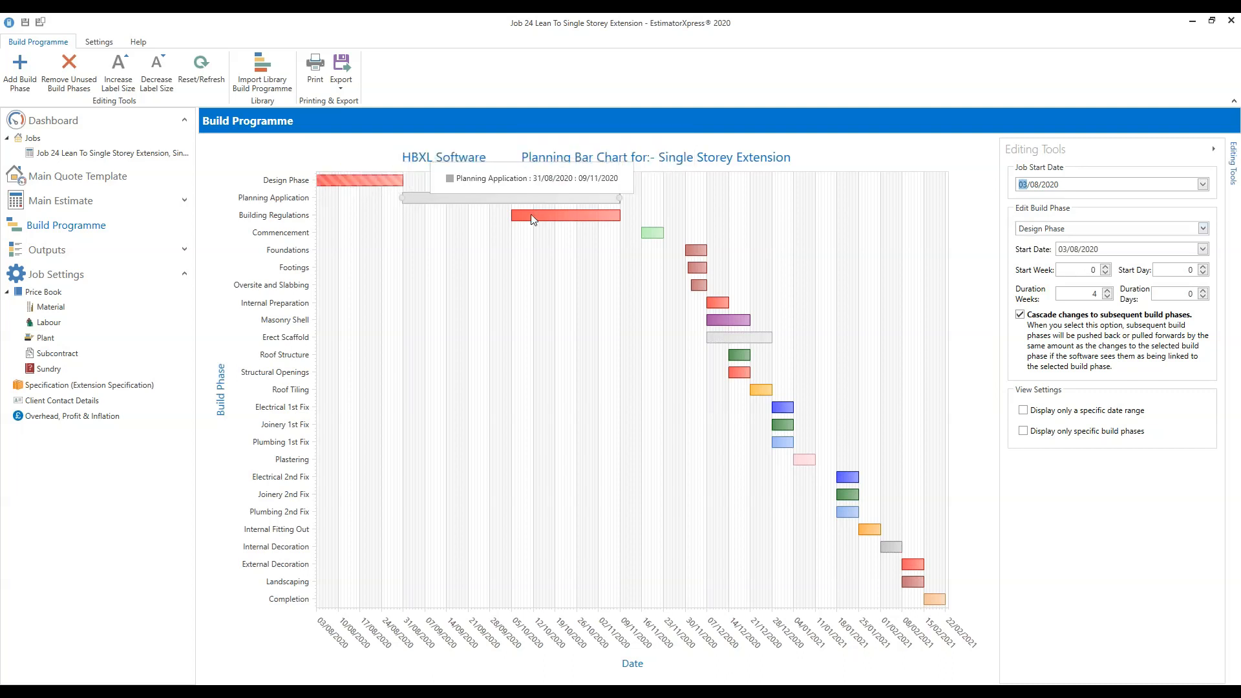
Select Planning Application and bring its start week down to 0.
mouse_move(512, 216)
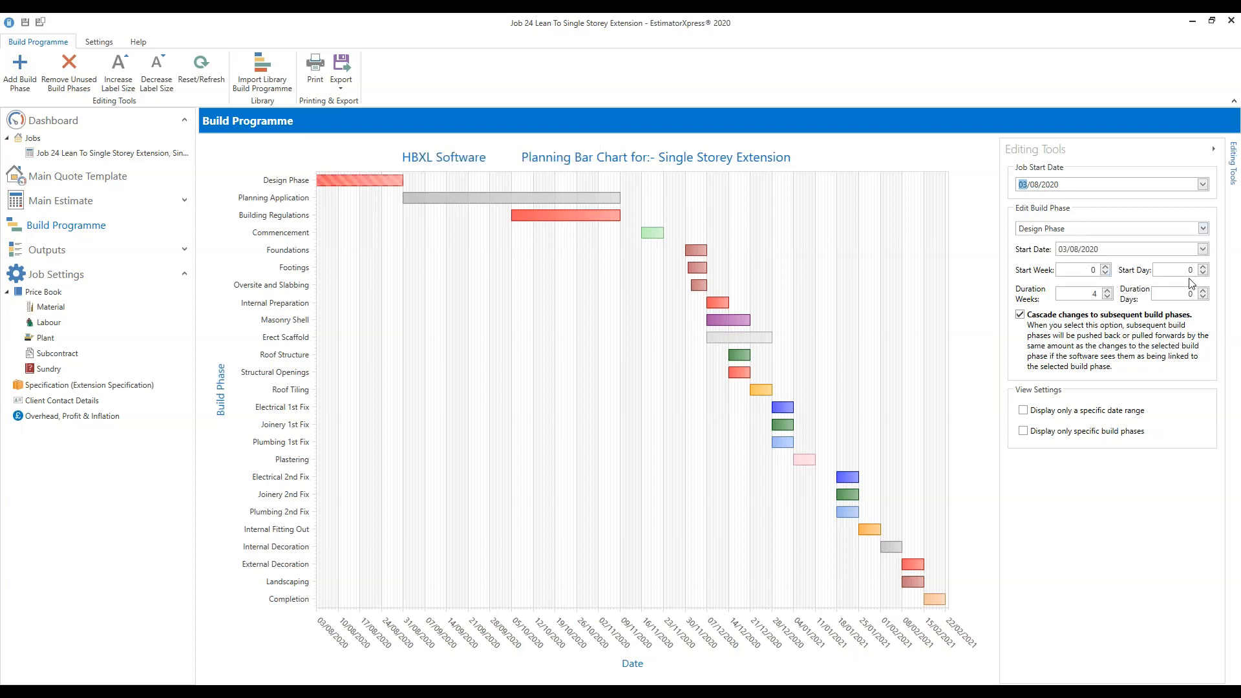
click(516, 200)
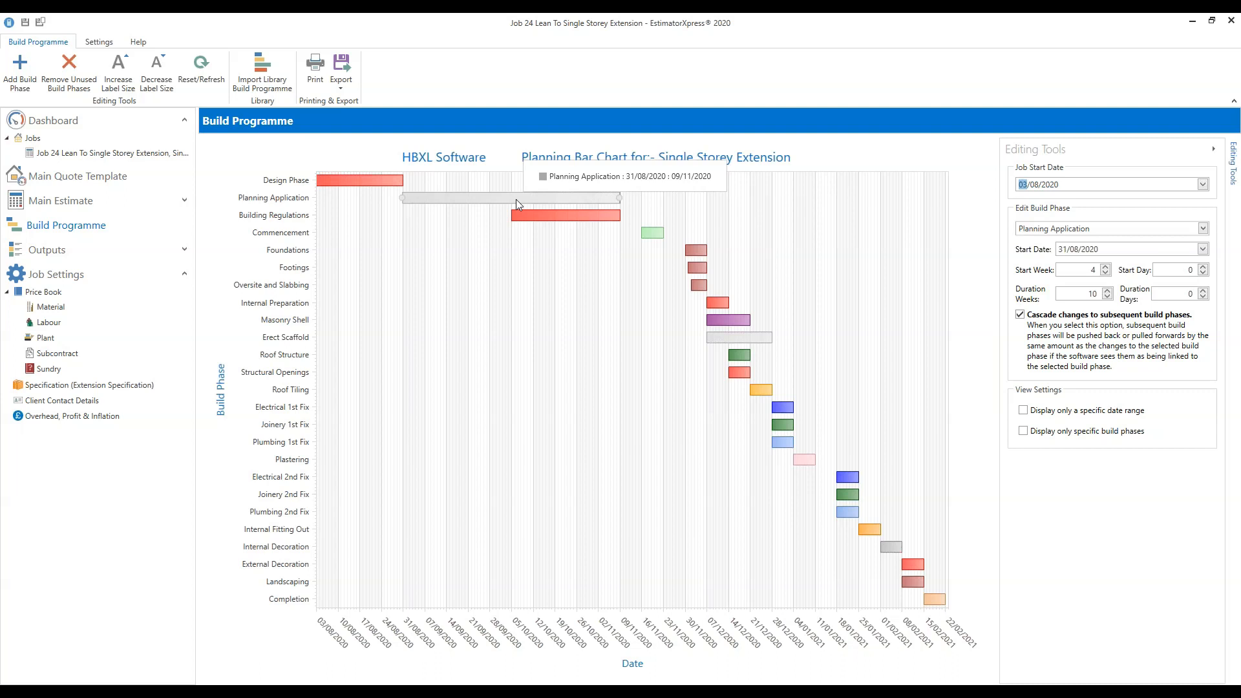
click(1203, 228)
click(1157, 244)
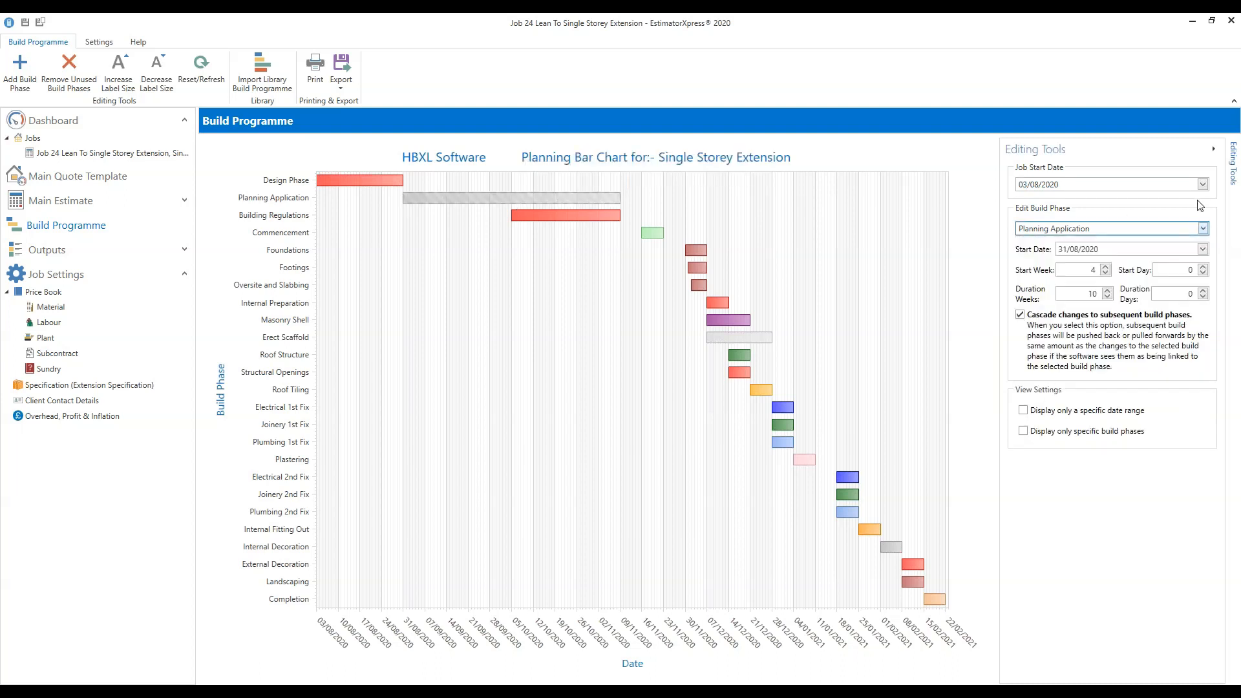
click(1106, 274)
click(1106, 274)
click(1106, 274)
click(1106, 274)
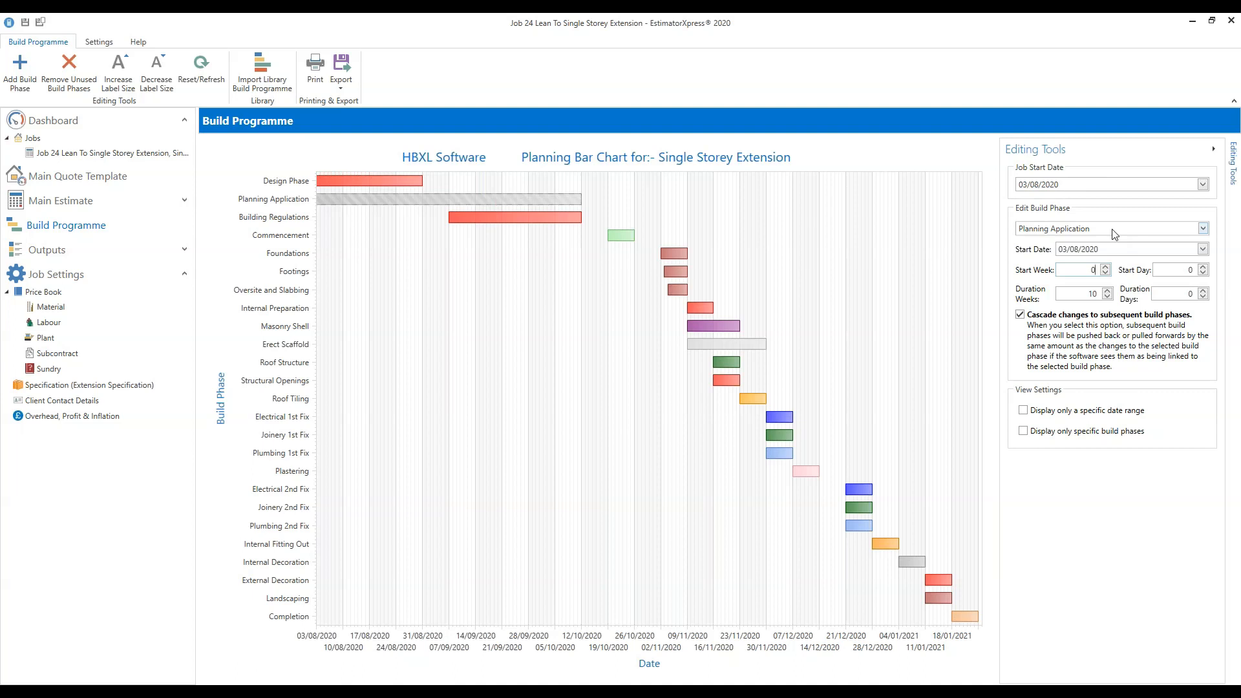
Set Building Regulations' start week to 0 so it begins on 03/08/2020.
click(1202, 229)
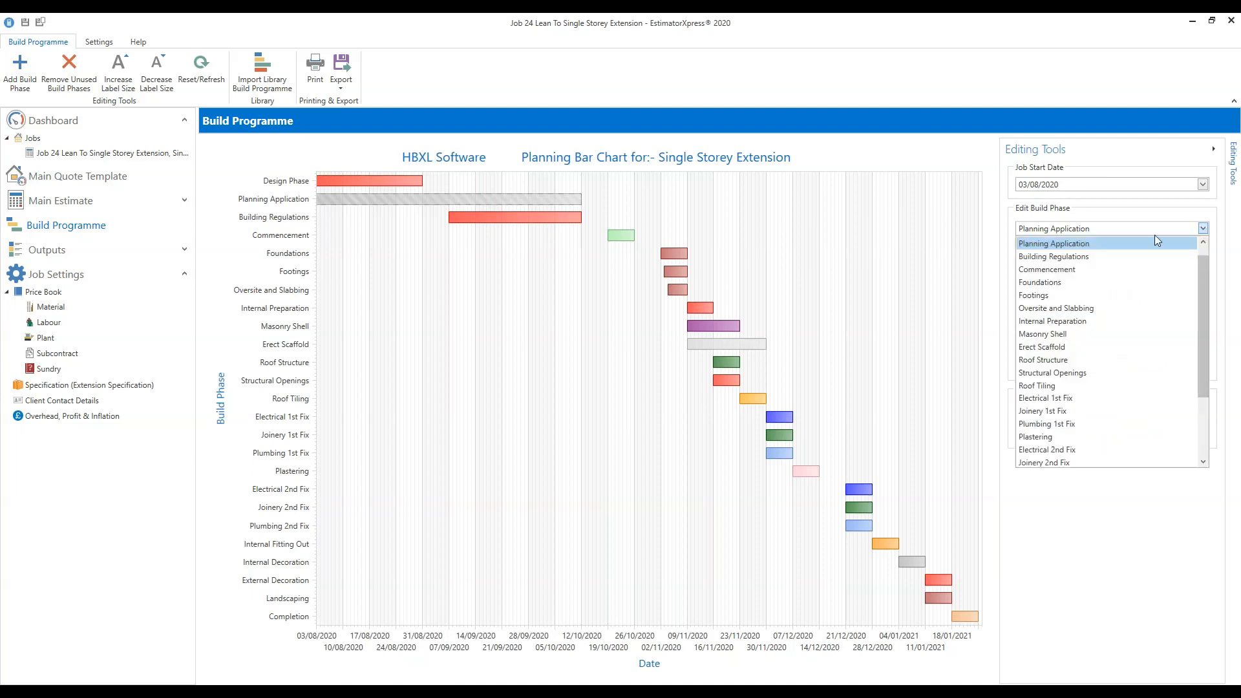
click(1073, 256)
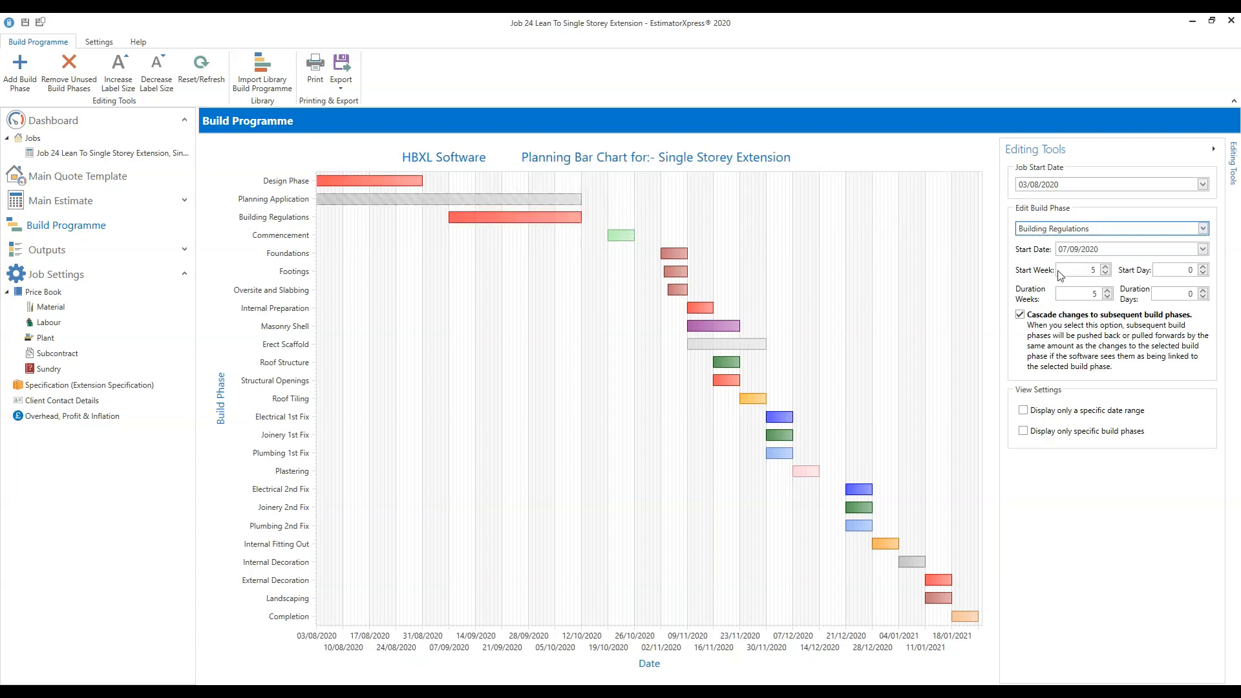
click(1107, 278)
click(1106, 278)
click(1106, 278)
click(1106, 278)
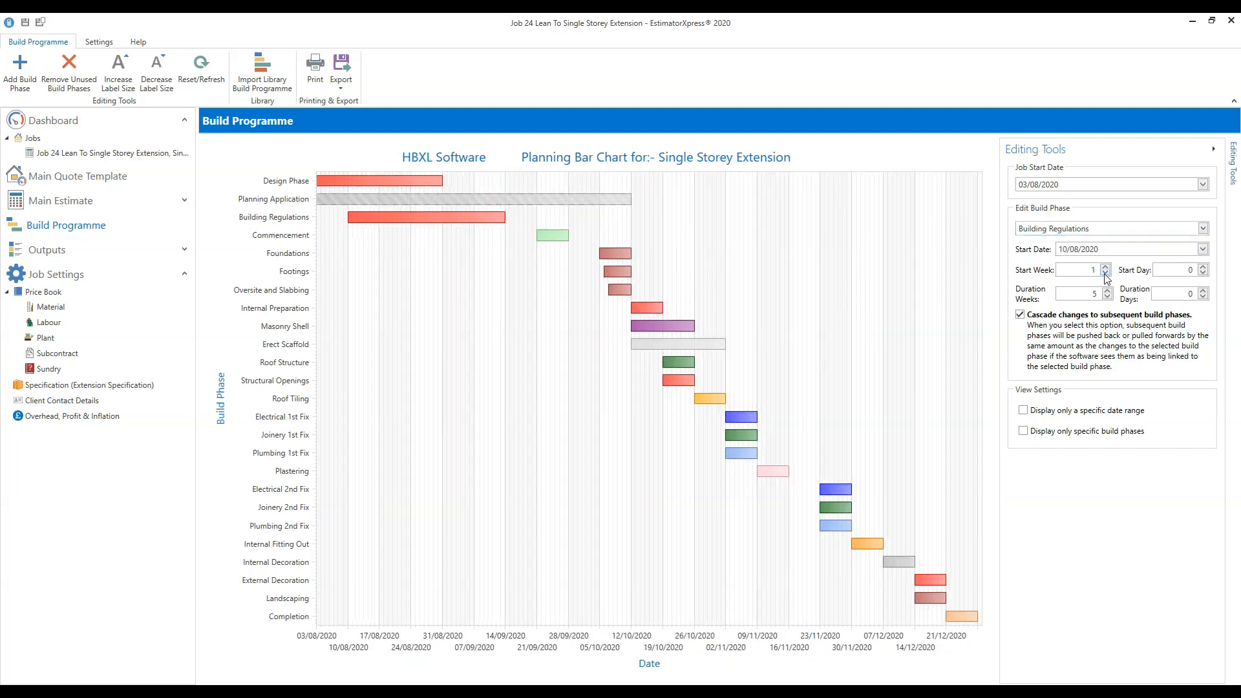
click(1106, 278)
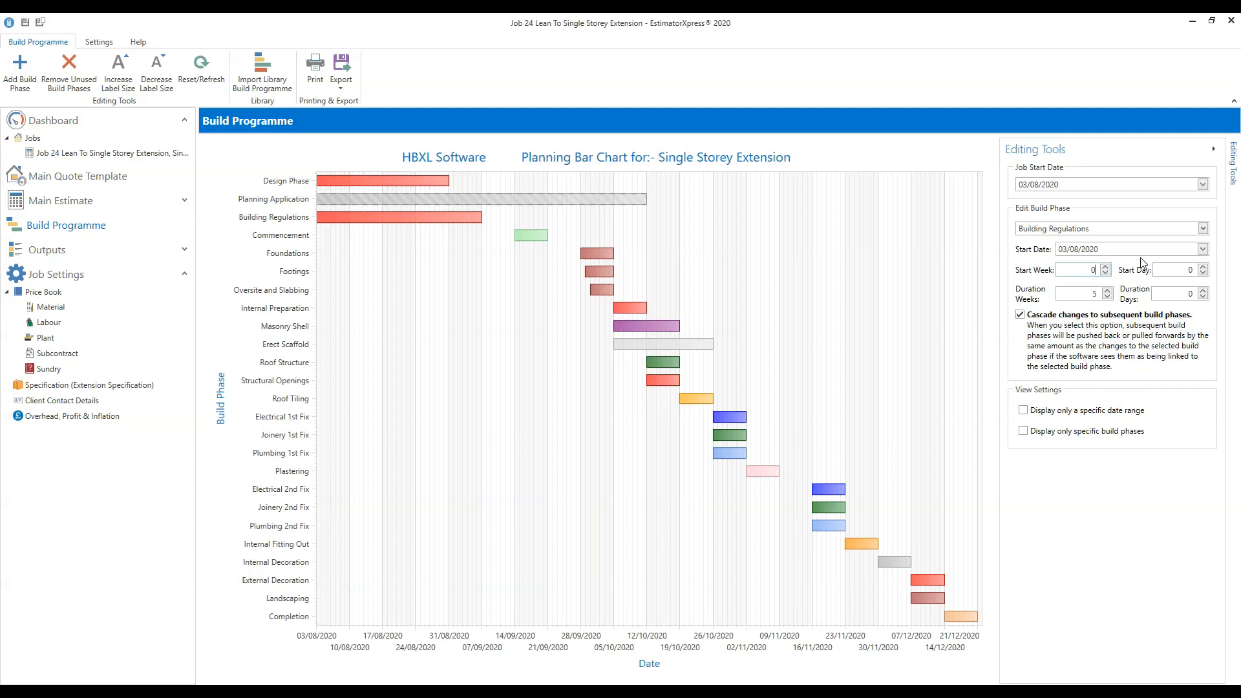
mouse_move(542, 218)
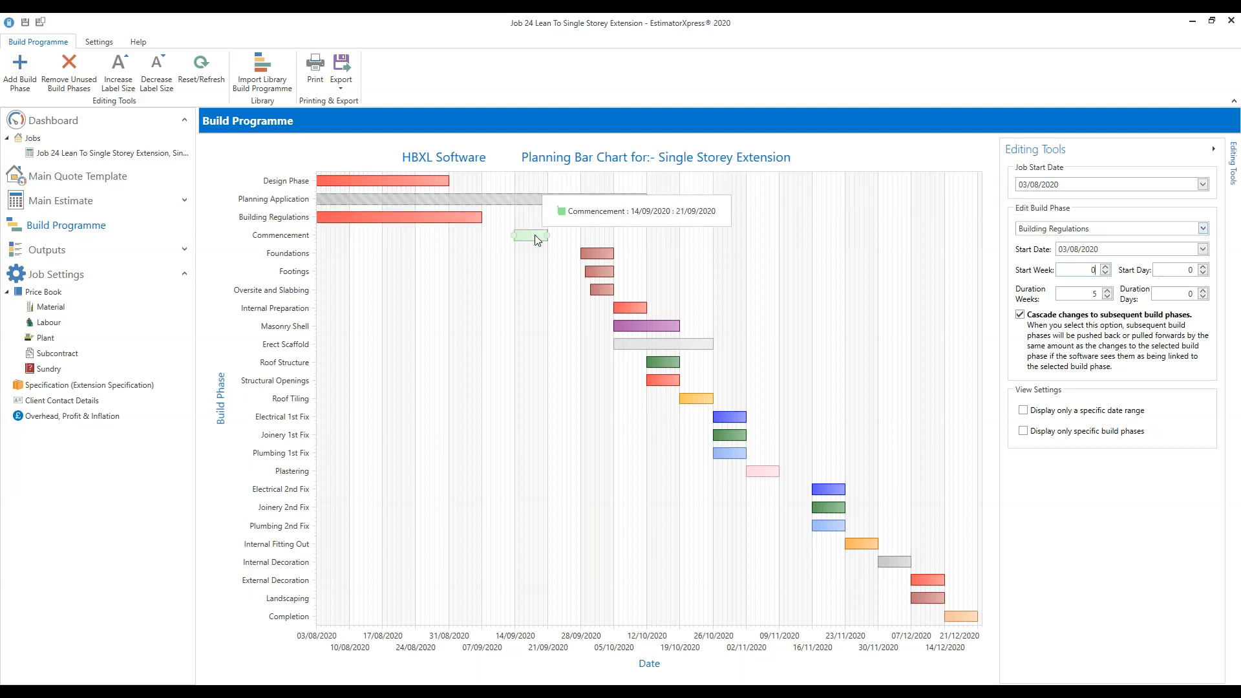
Move Commencement to start week 0, running 03/08/2020–10/08/2020, pulling Foundations to 17/08/2020.
click(533, 234)
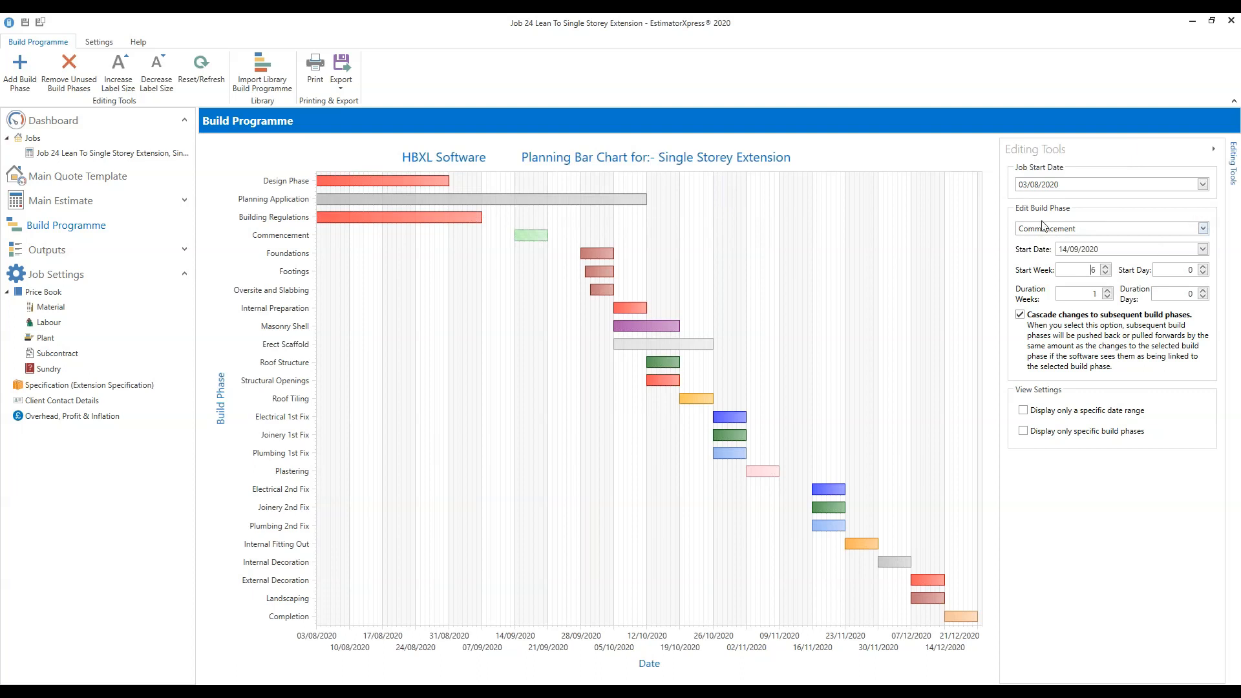
click(1106, 274)
click(1106, 274)
click(1105, 274)
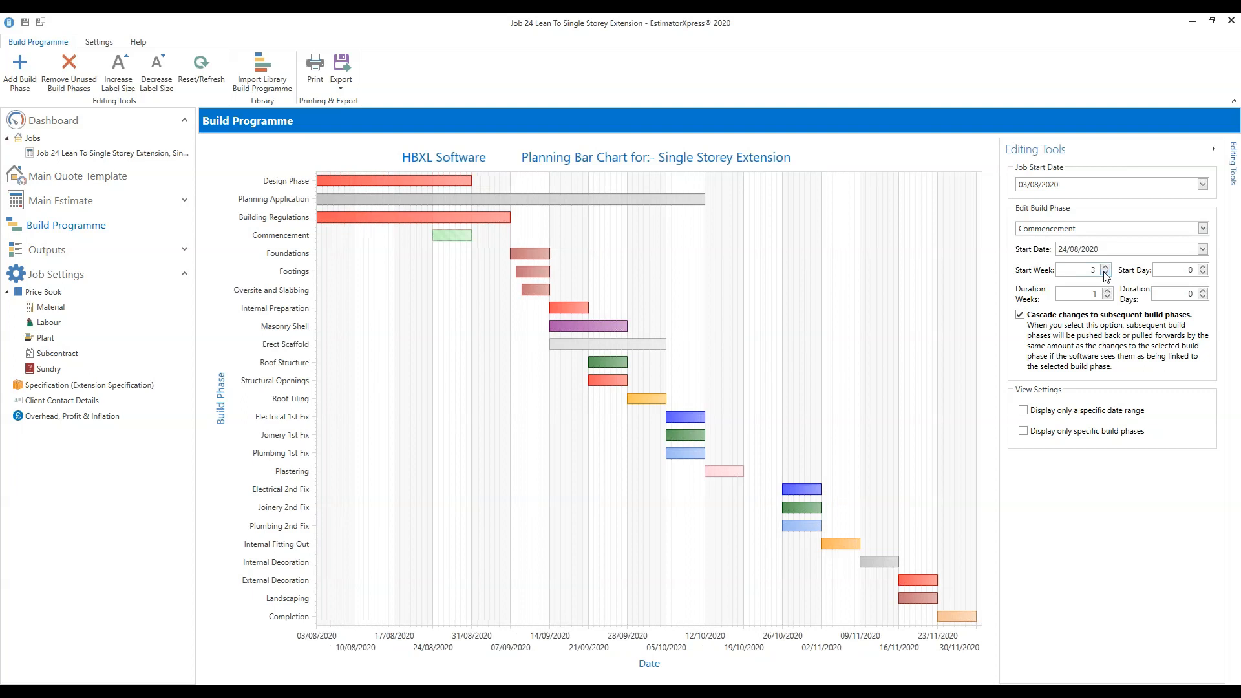
click(1105, 274)
click(1105, 274)
click(1106, 274)
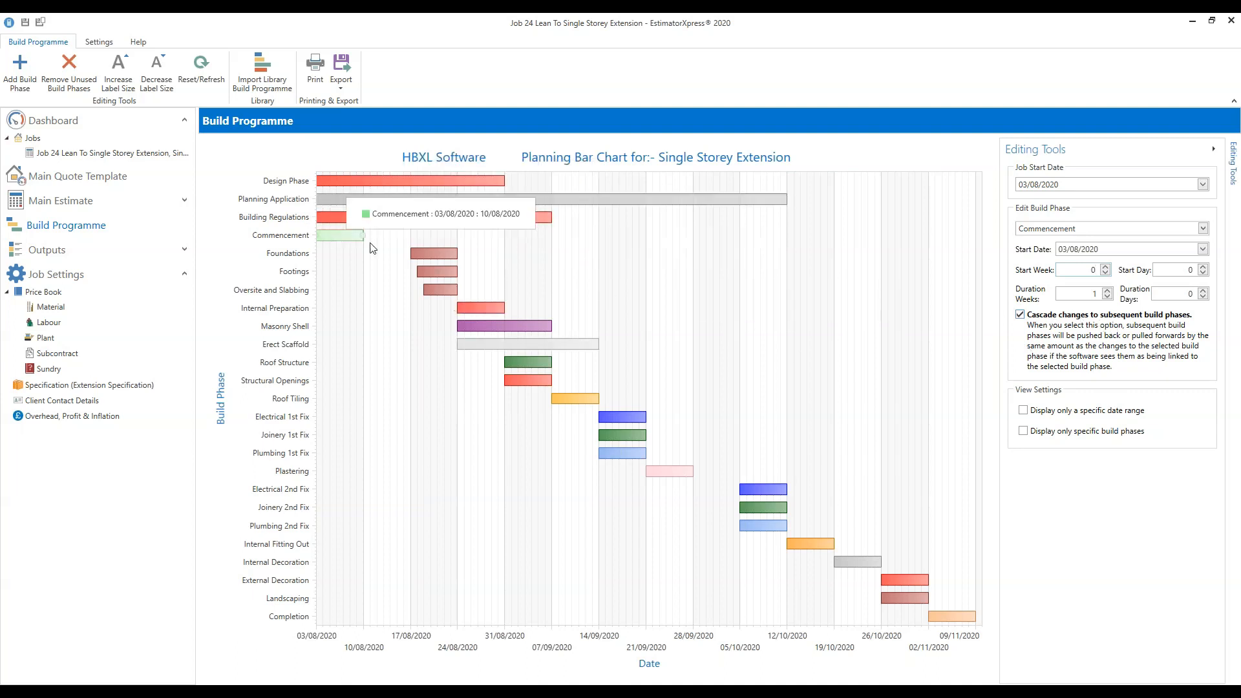
mouse_move(341, 242)
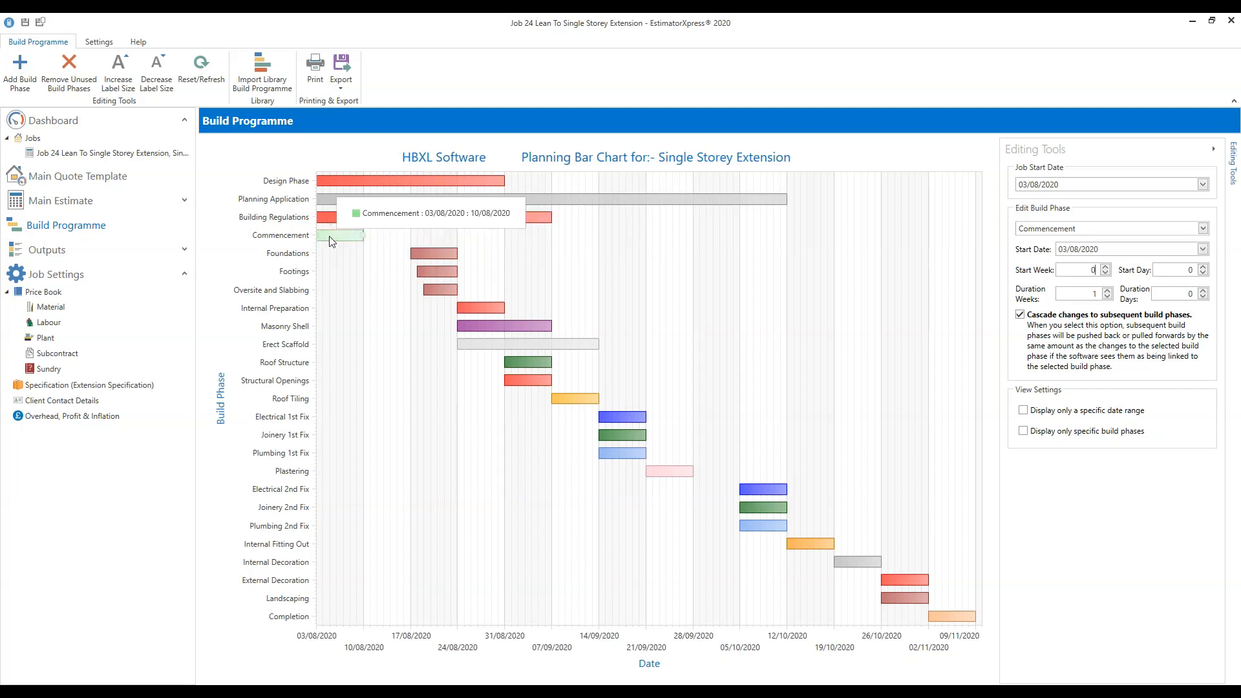
click(1106, 267)
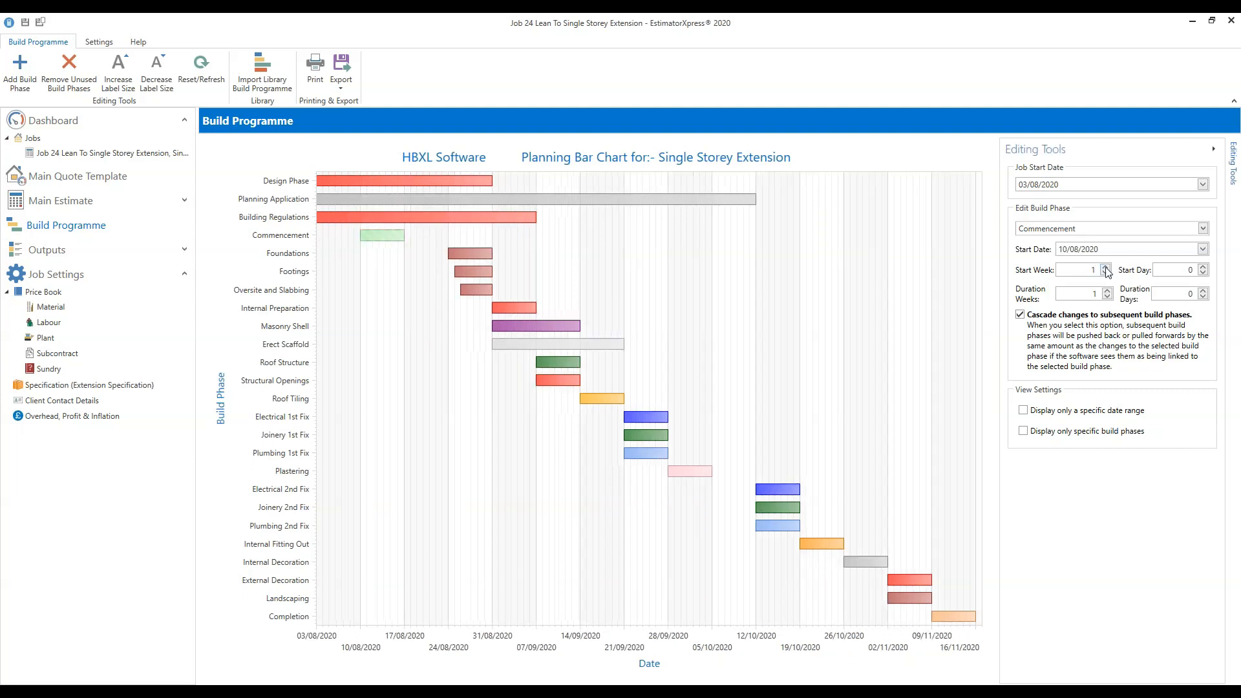
click(1106, 272)
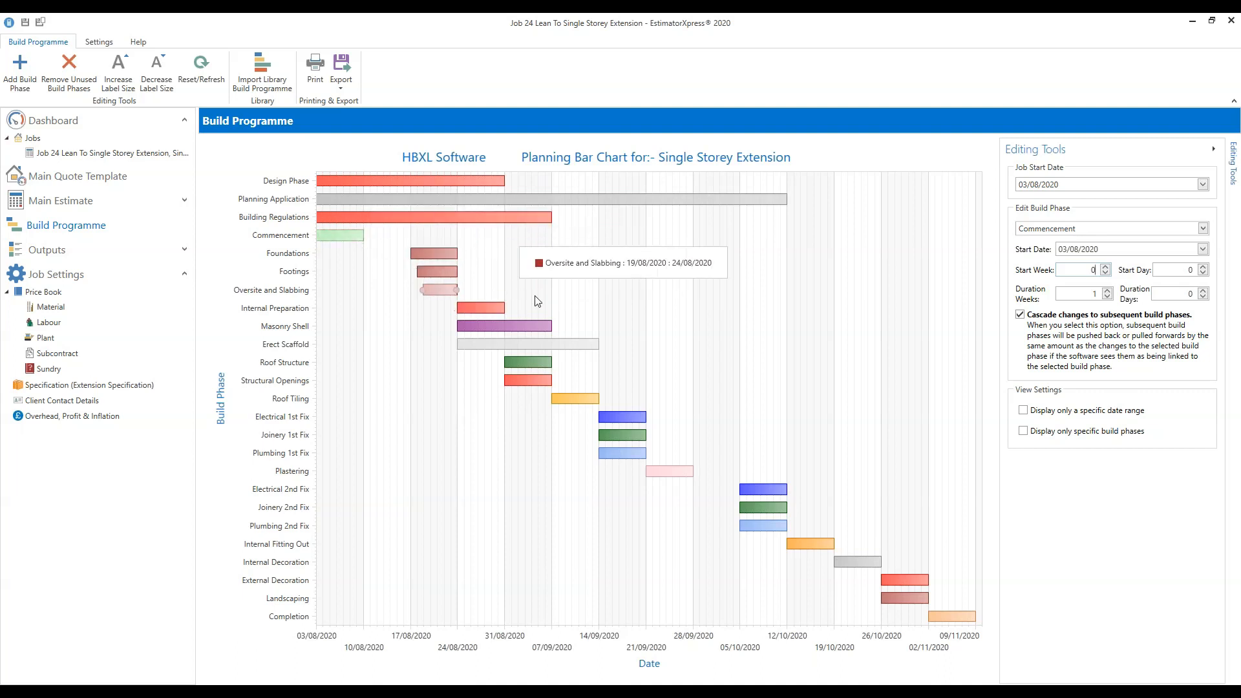
Turn off cascading and move only Commencement to week 3, starting 24/08/2020.
click(1020, 315)
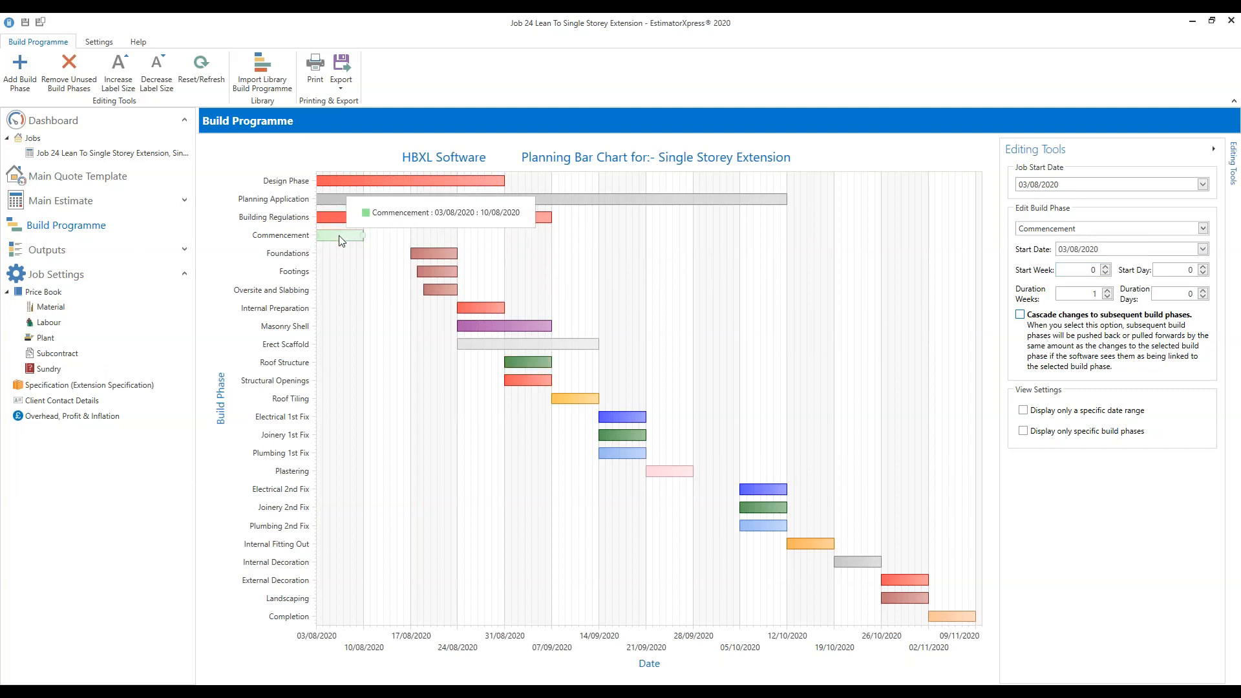
click(1106, 267)
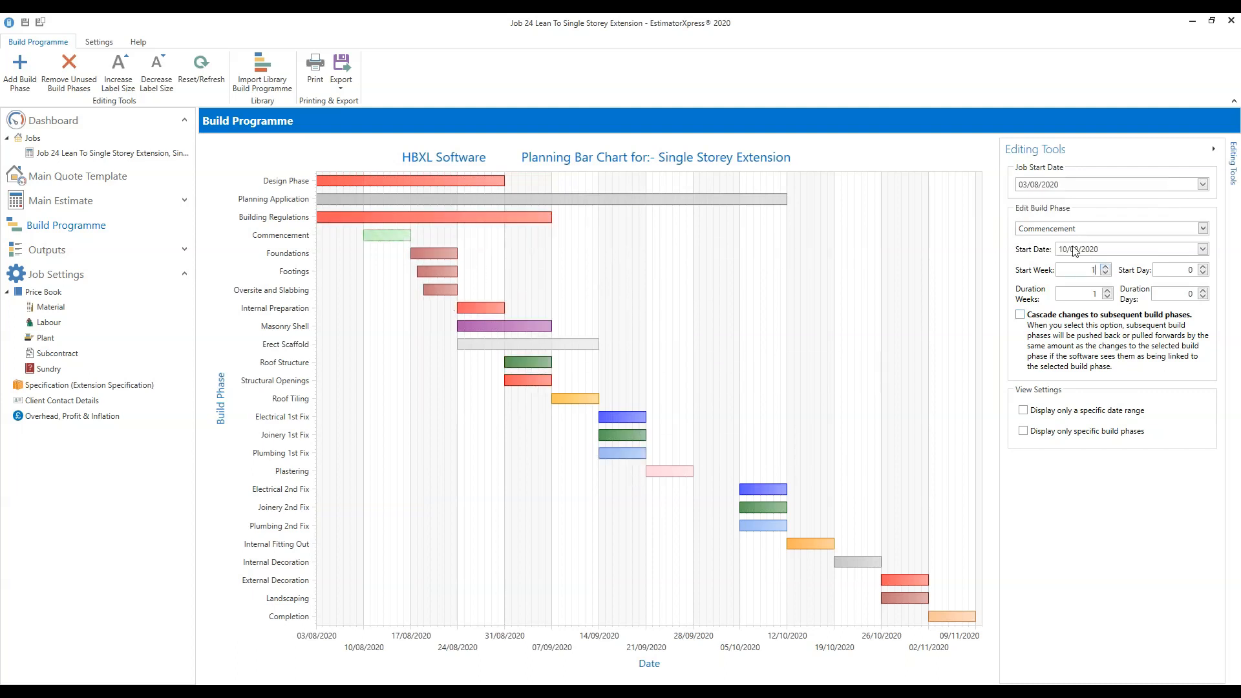
click(1106, 267)
click(1106, 267)
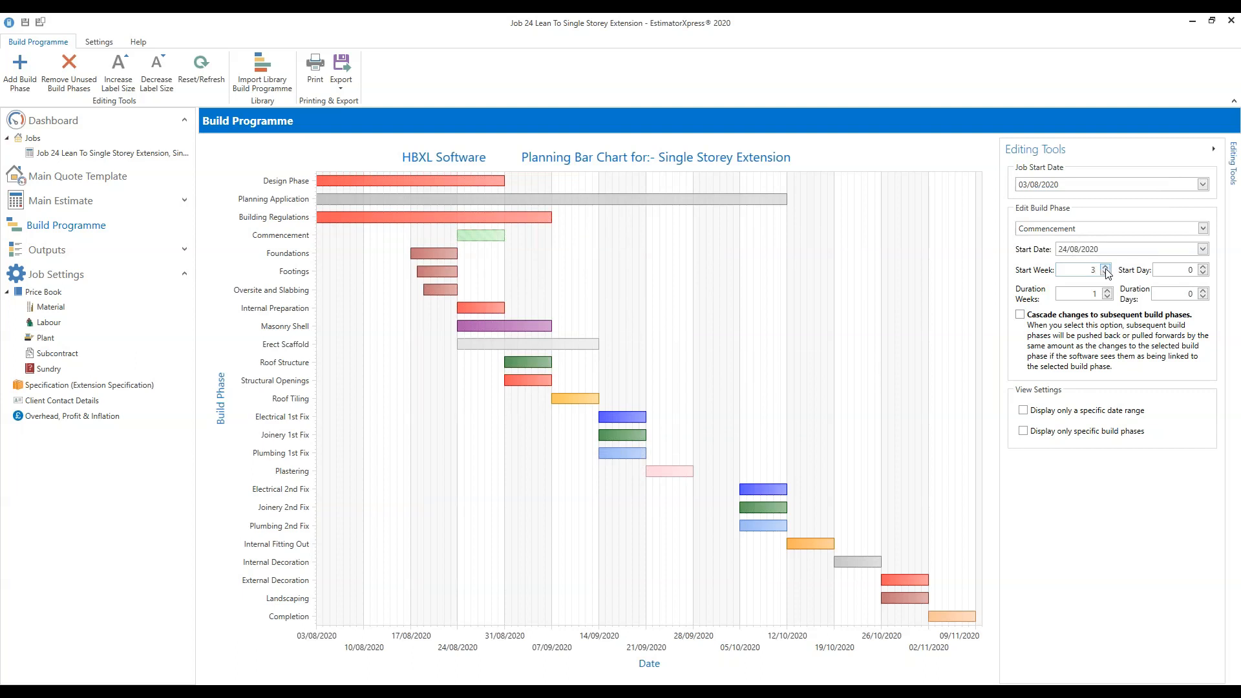
mouse_move(511, 238)
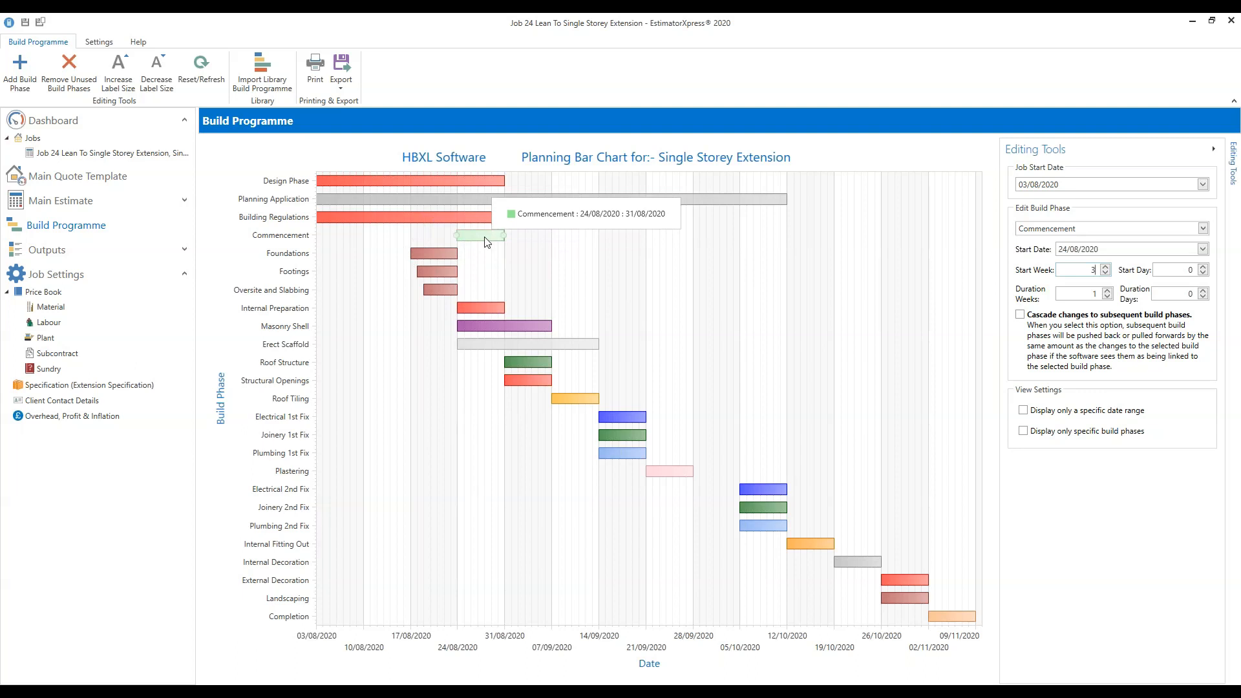
mouse_move(507, 361)
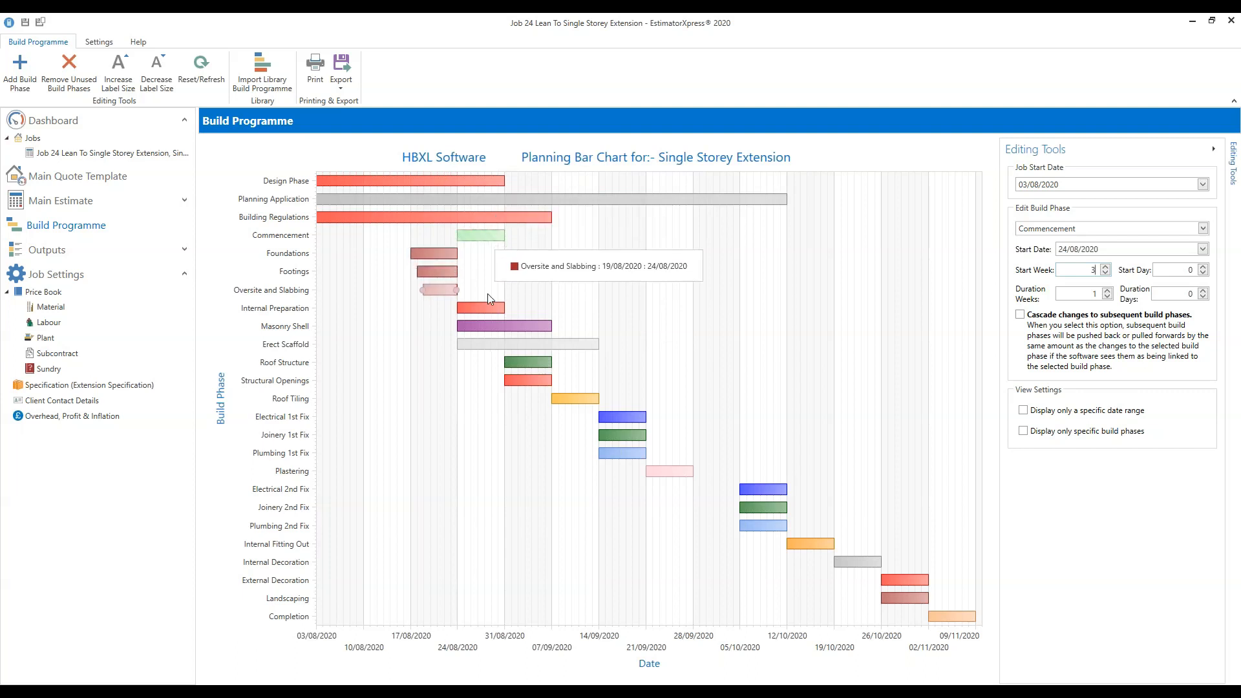
mouse_move(486, 304)
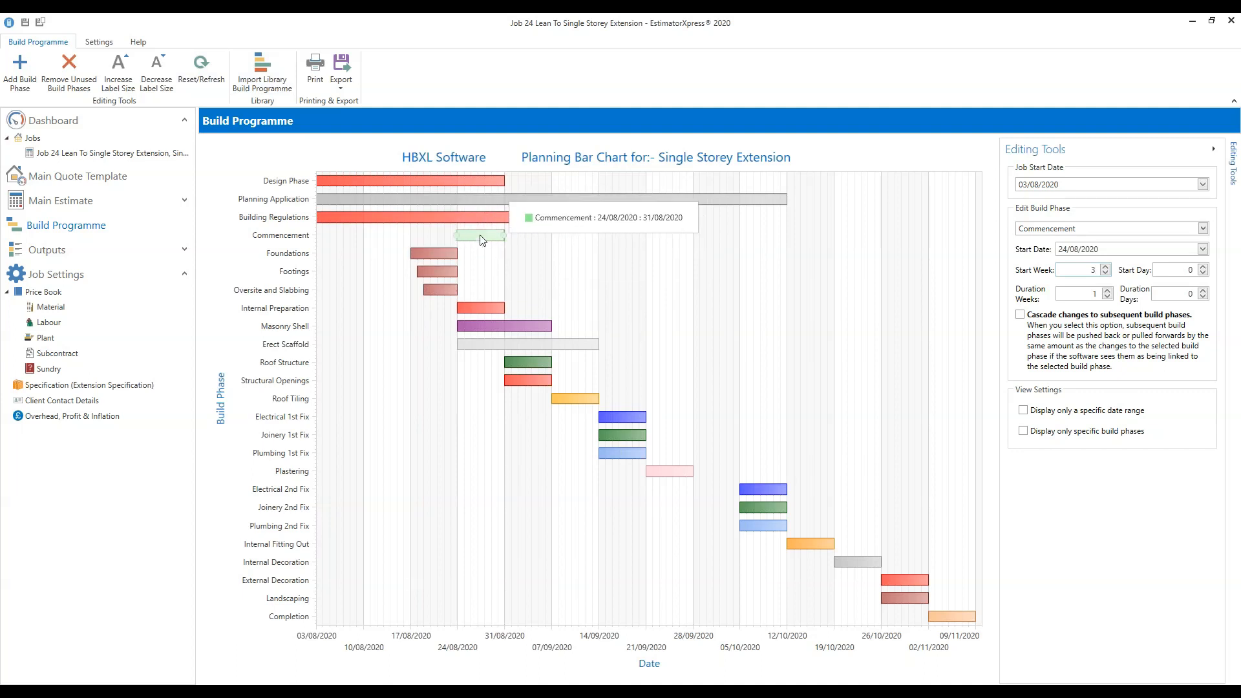
click(203, 79)
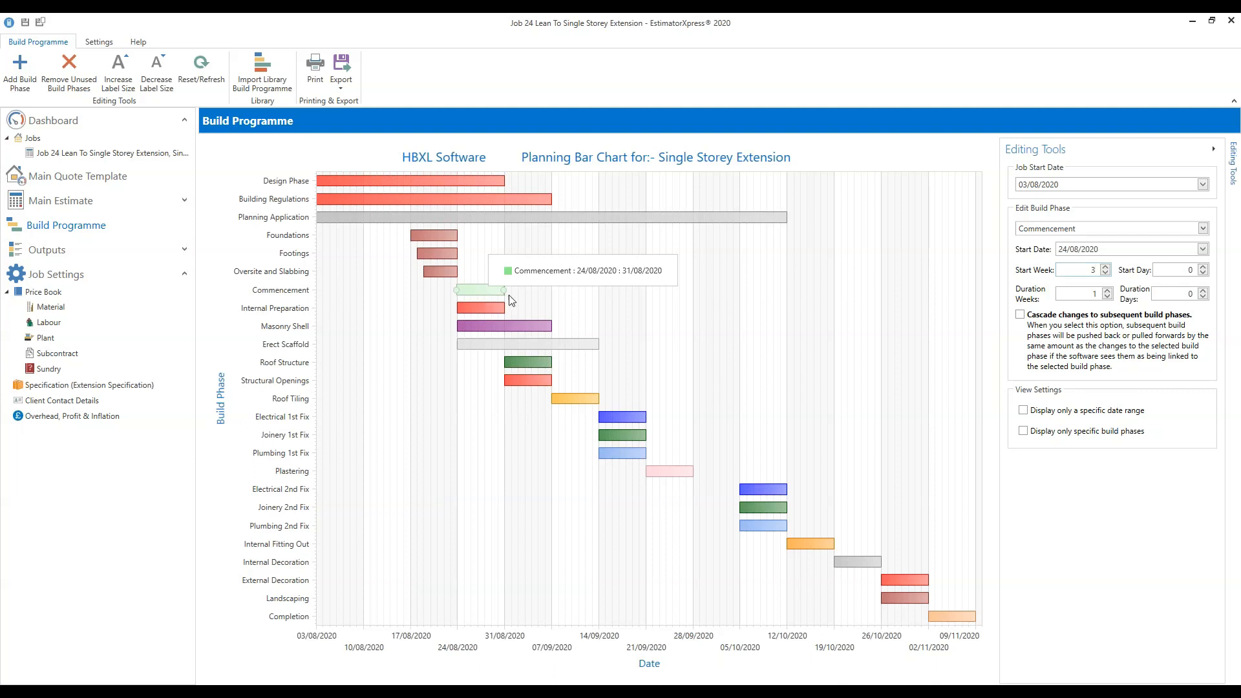
Inspect the reordered chart: Commencement 24/08/2020–31/08/2020, Completion still around 09/11/2020.
mouse_move(626, 419)
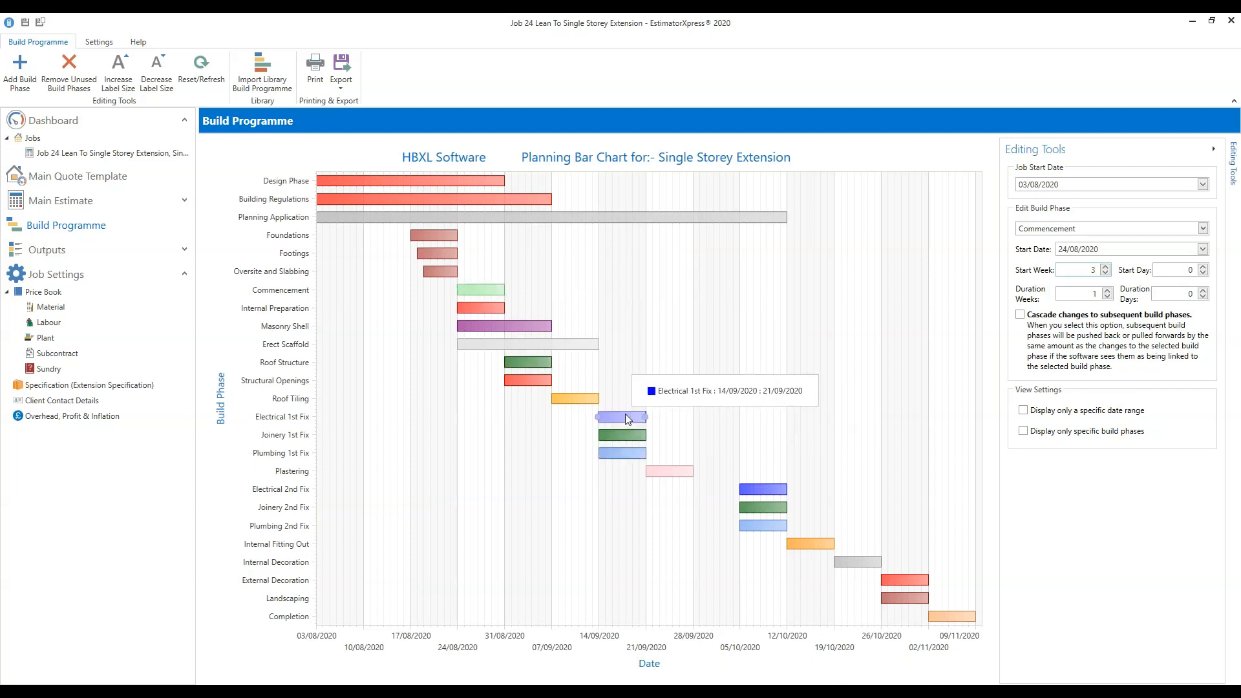
mouse_move(624, 455)
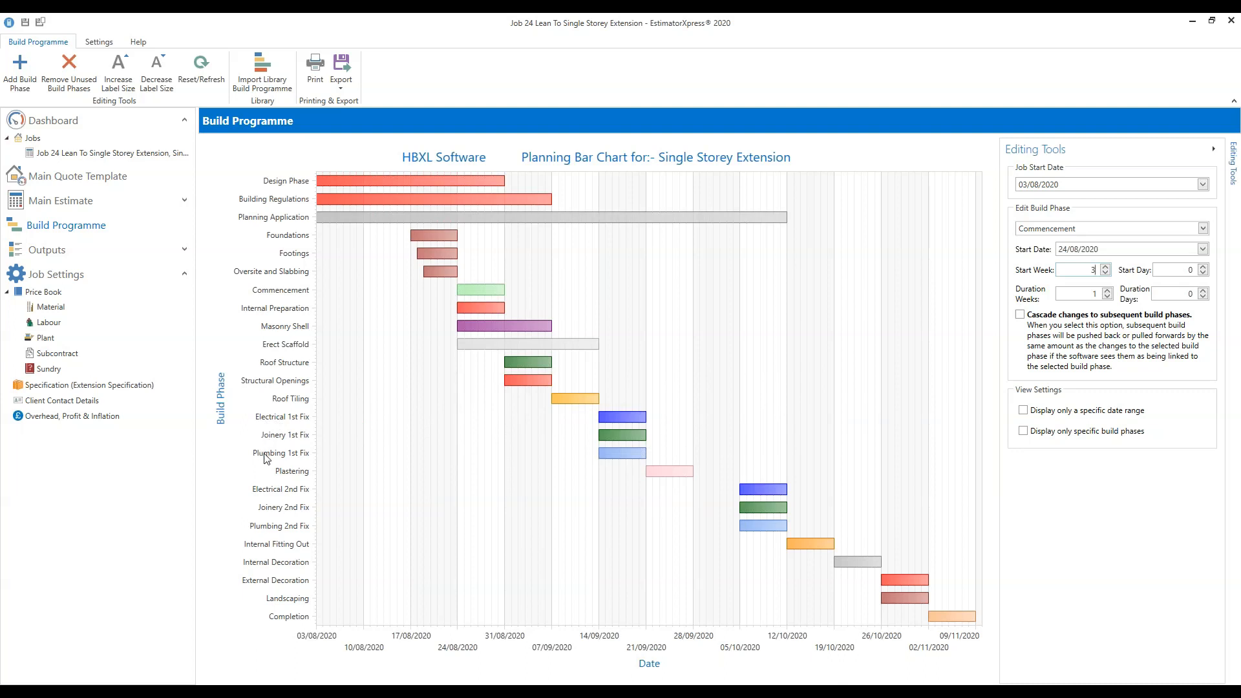
mouse_move(653, 435)
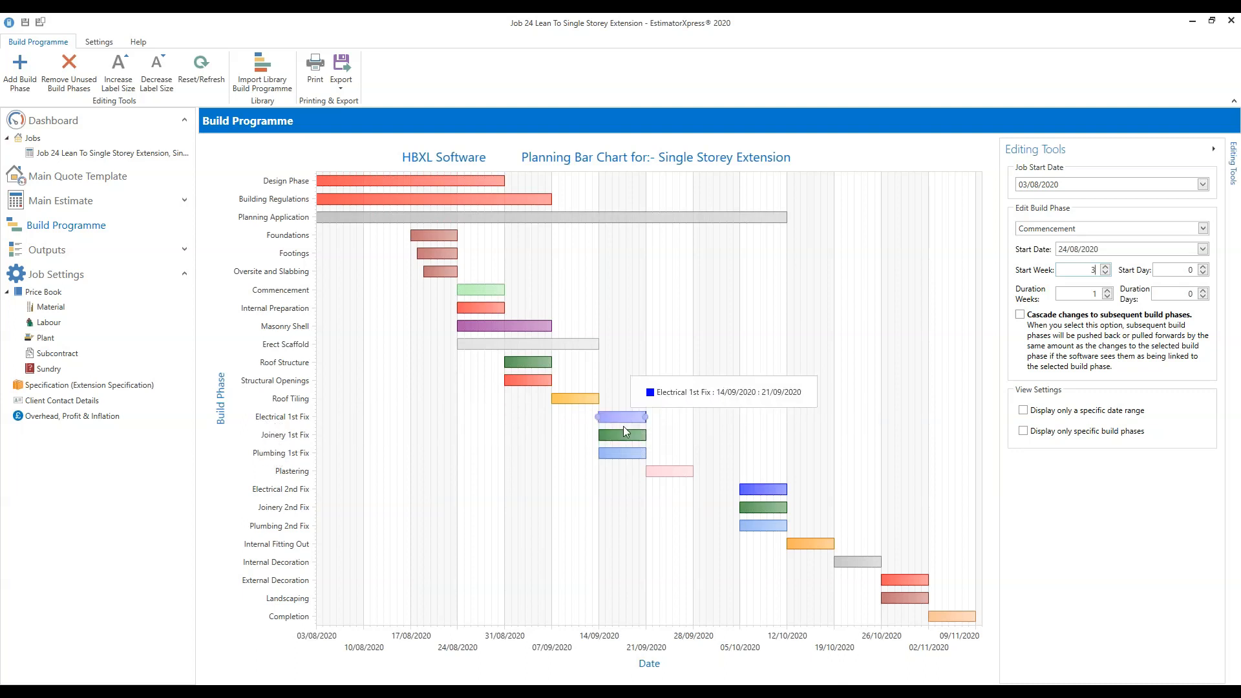
mouse_move(764, 496)
mouse_move(764, 537)
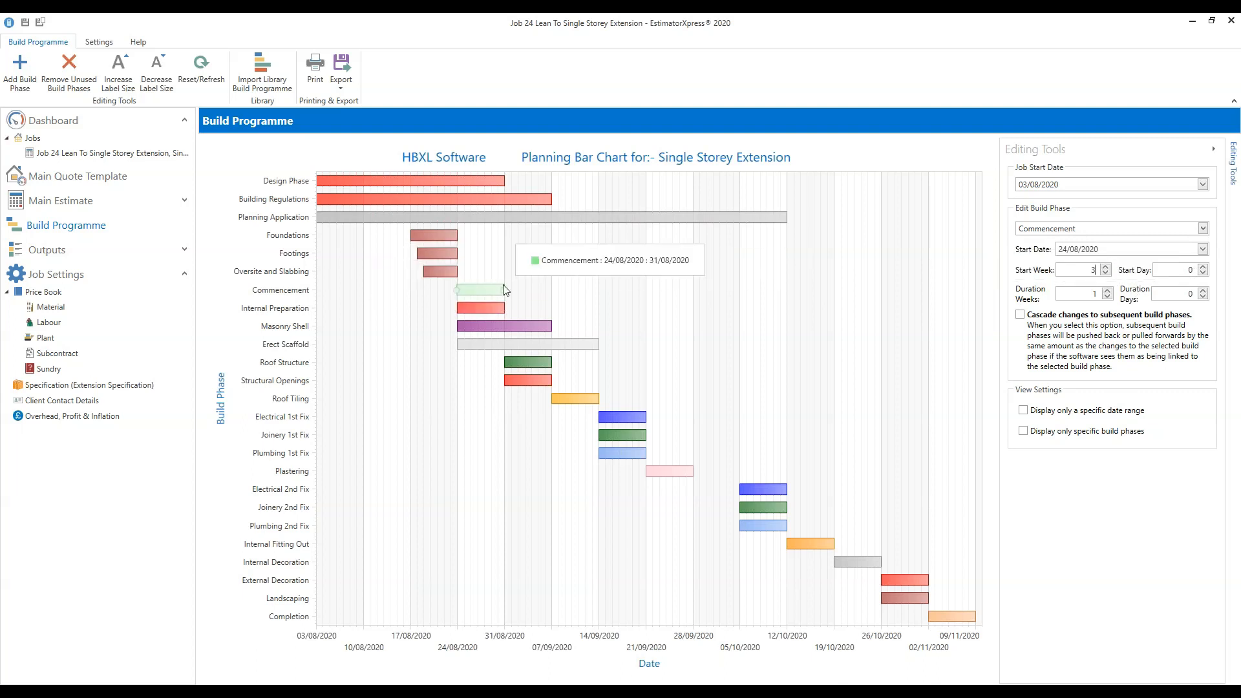
Return Commencement to week 0 (03/08/2020) and re-sort the phases by start date.
click(1106, 274)
click(1106, 274)
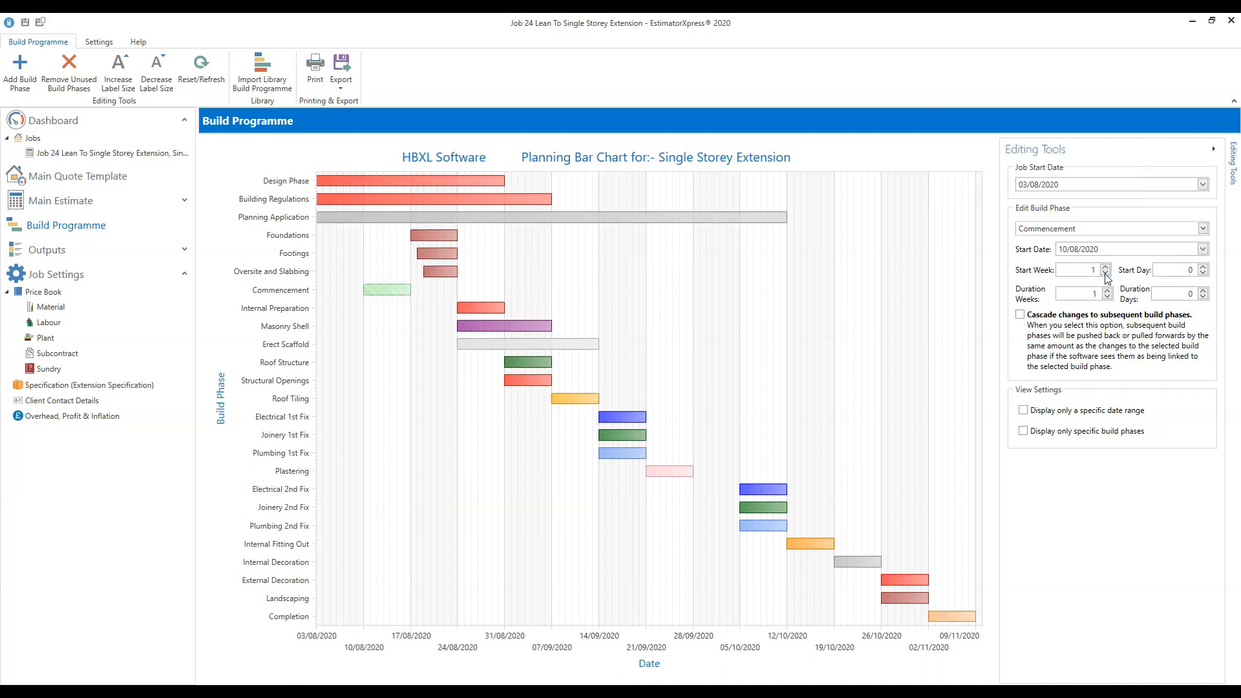
click(1106, 274)
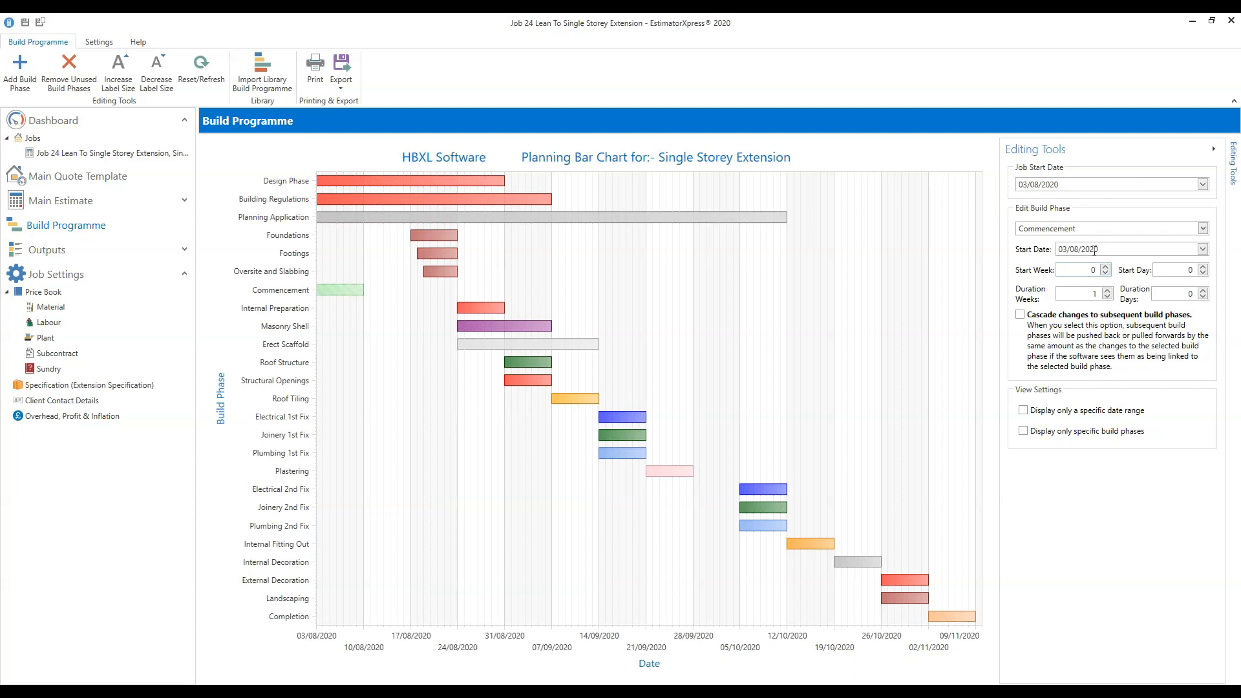
click(202, 79)
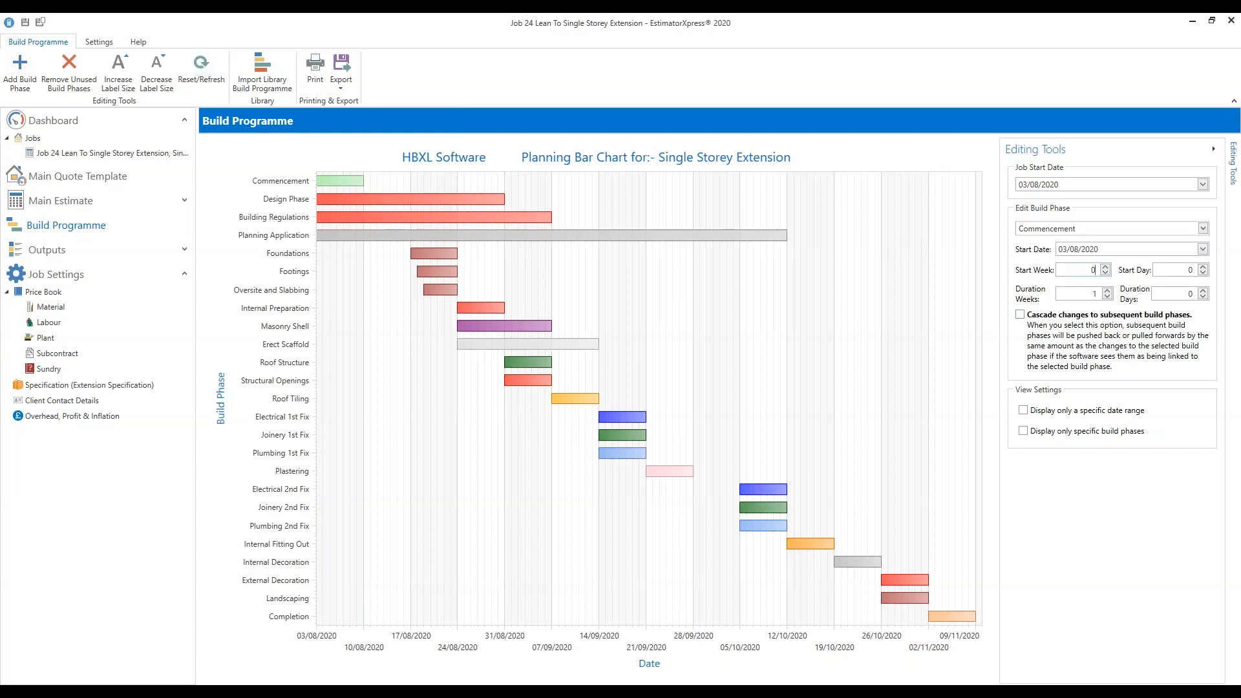
Check Commencement's start date and switch cascading to subsequent phases back on.
click(1203, 249)
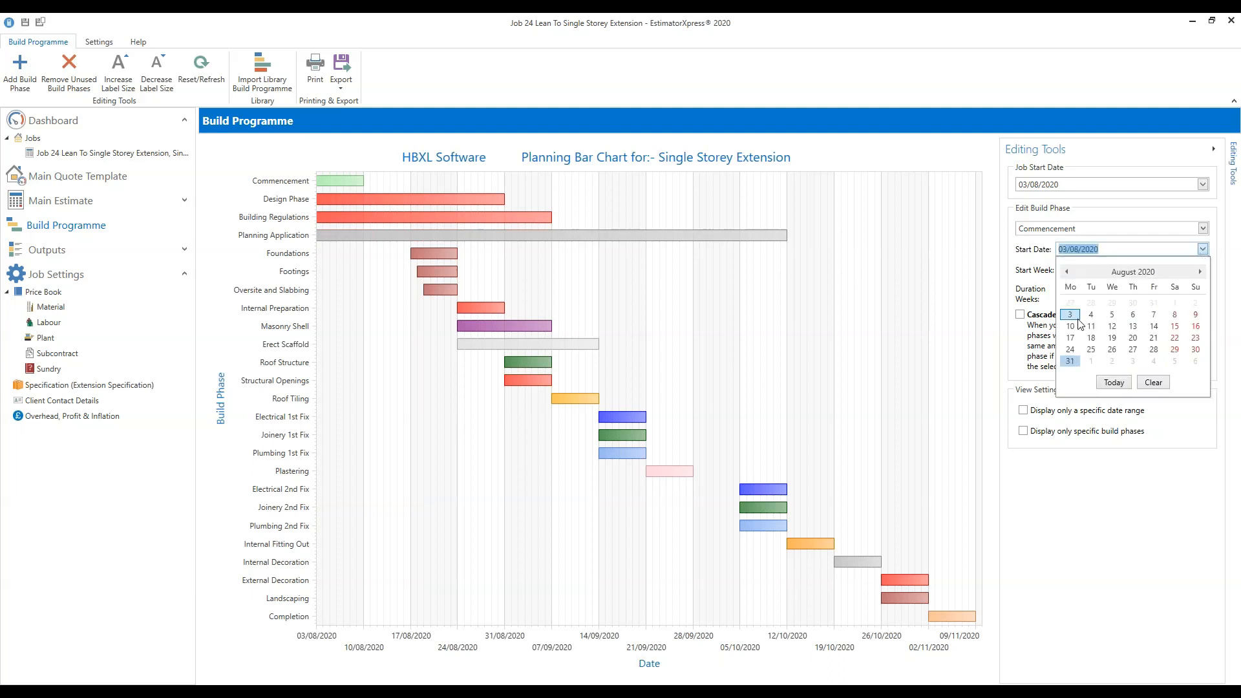
click(1192, 423)
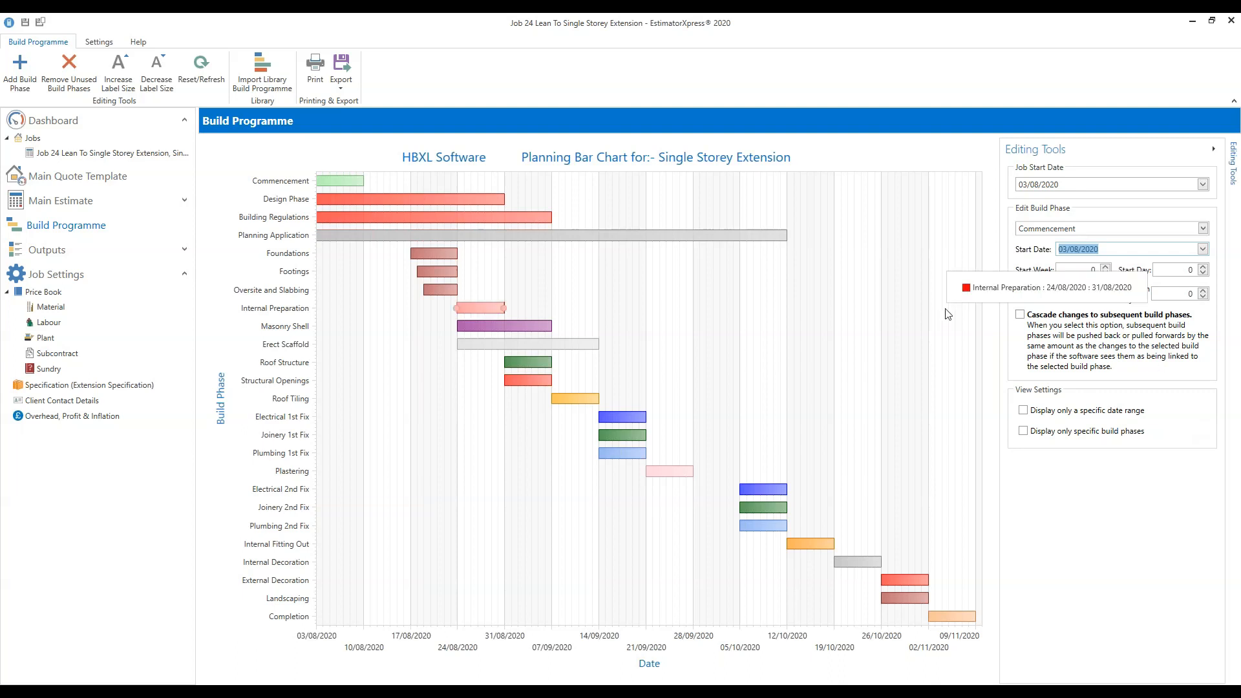
click(1020, 316)
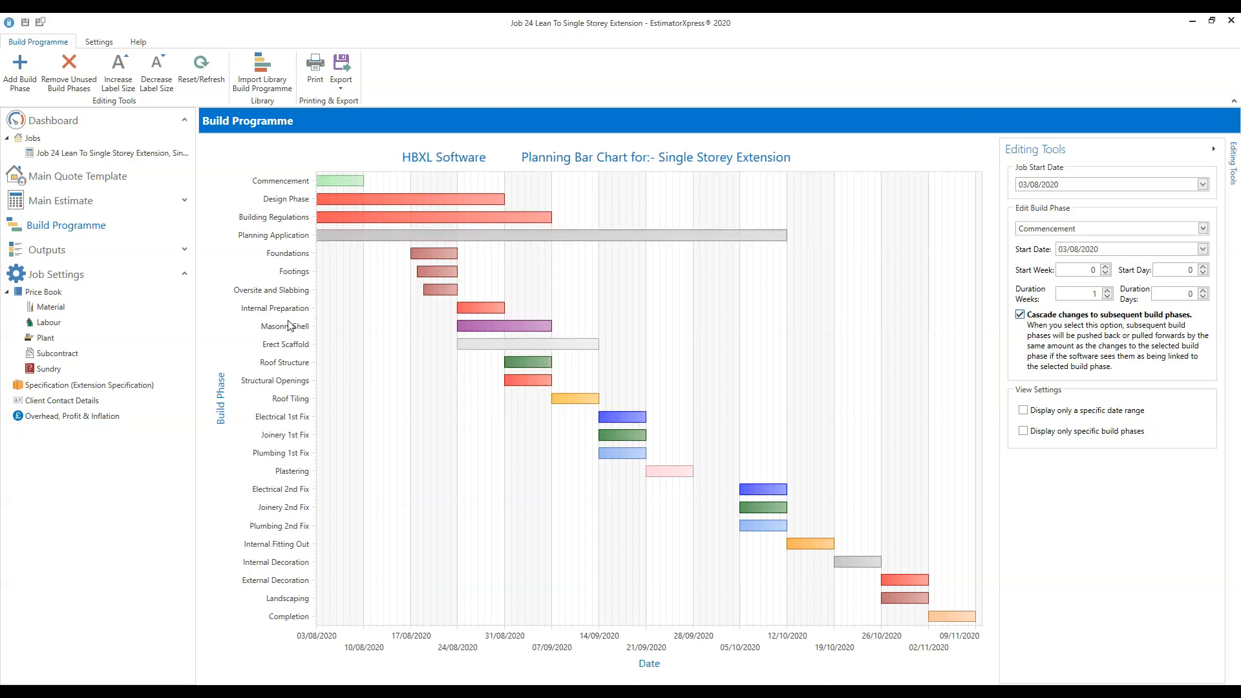
Set Masonry Shell to 3 weeks, add 3 extra days and refresh the chart.
click(526, 324)
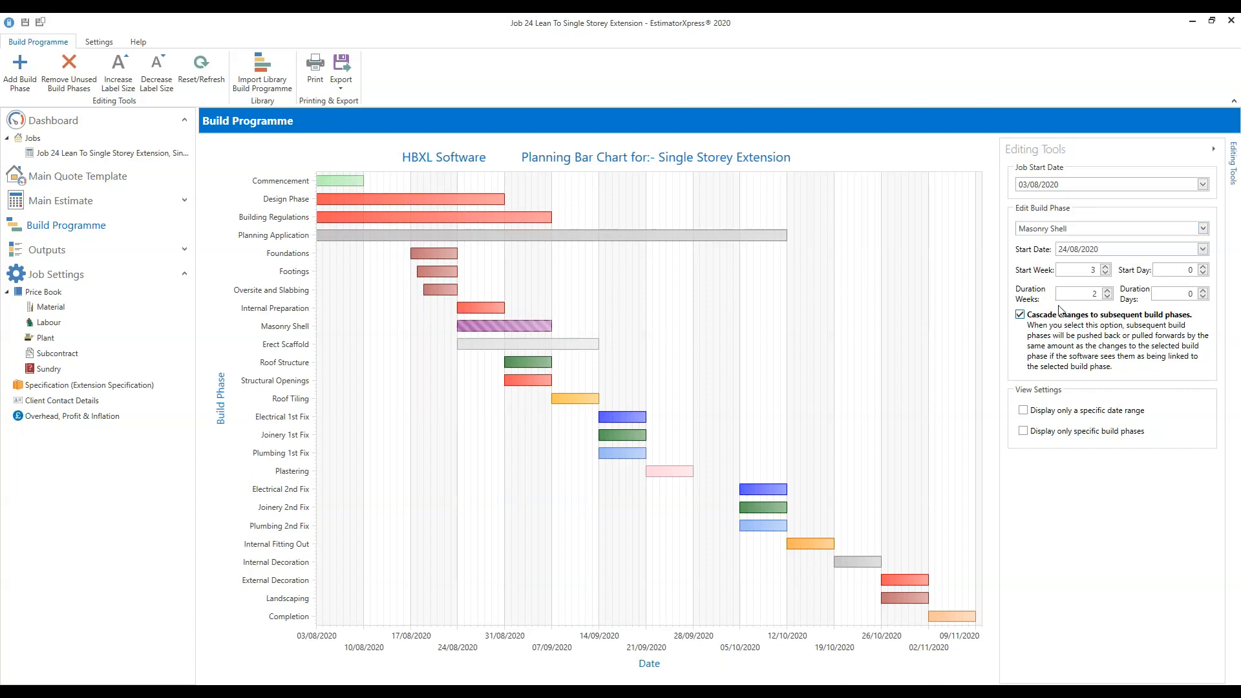
mouse_move(479, 328)
click(1107, 291)
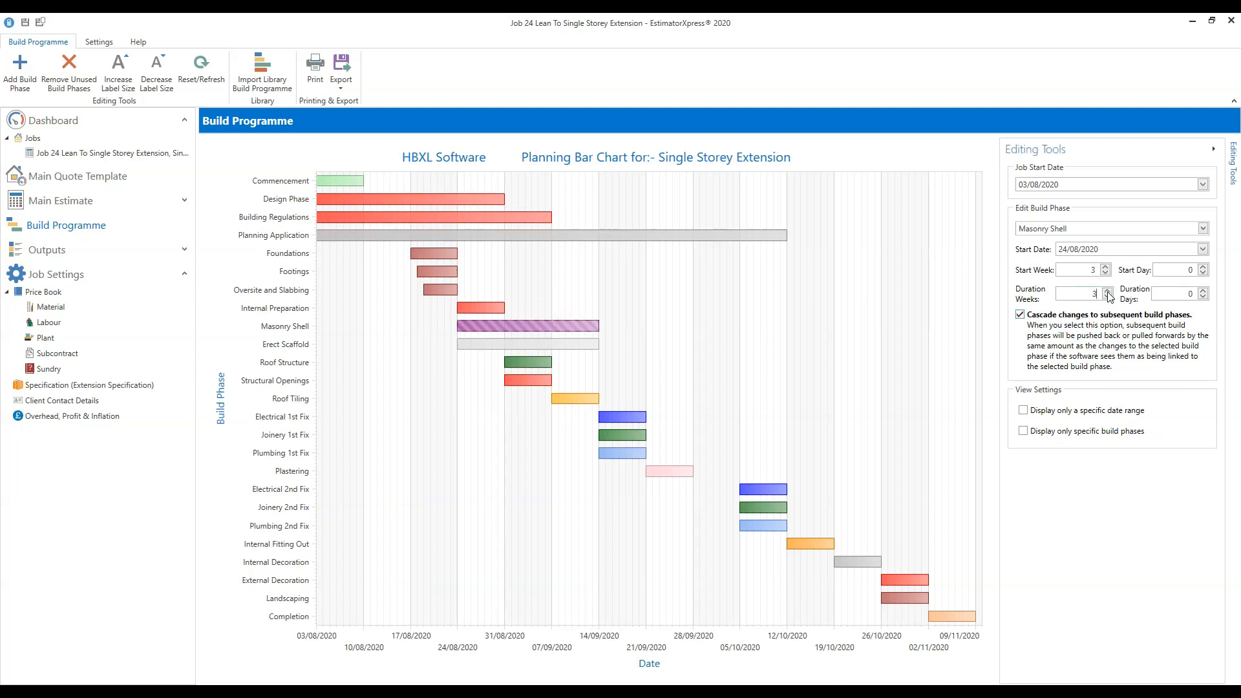
click(1204, 291)
click(1203, 291)
click(1203, 291)
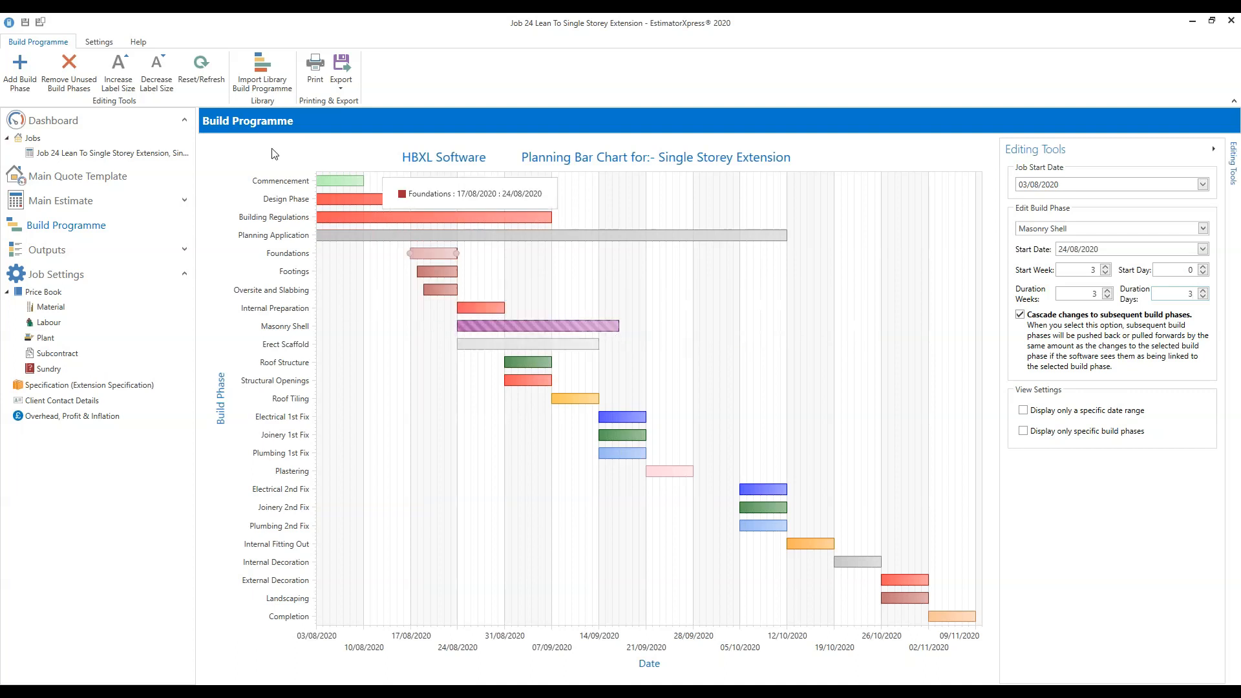
click(200, 77)
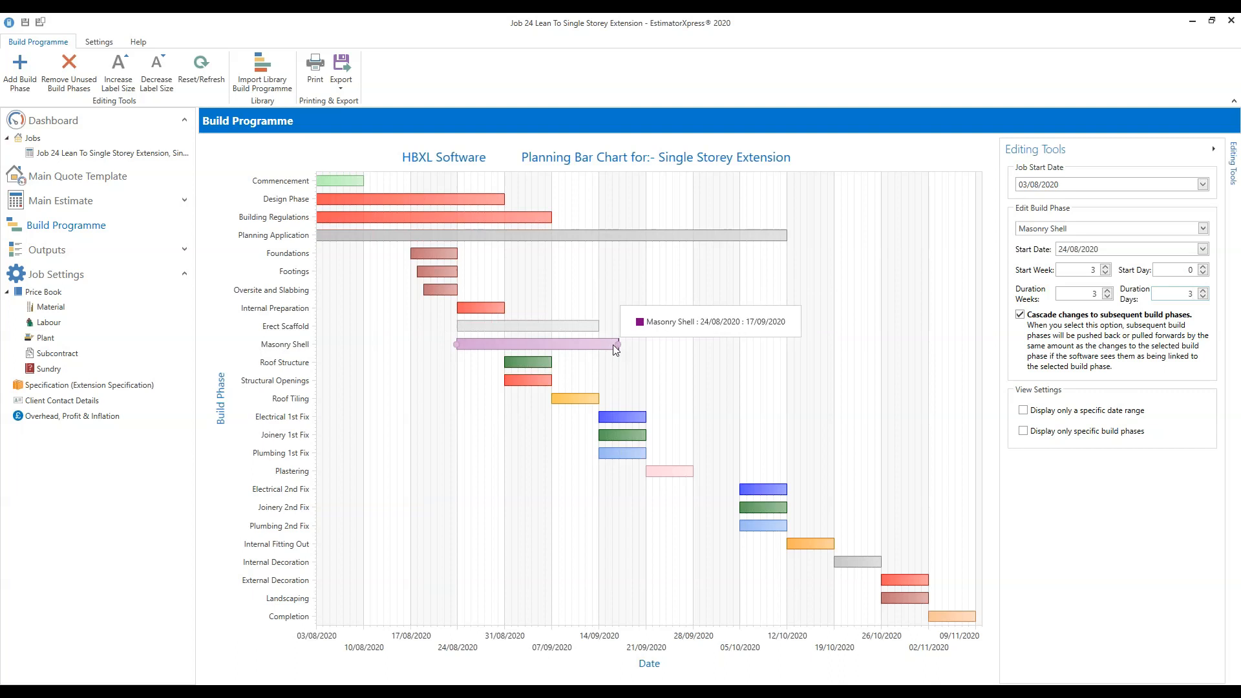
Bring Masonry Shell's extra duration days back to 0.
click(1203, 296)
click(1203, 296)
click(1204, 297)
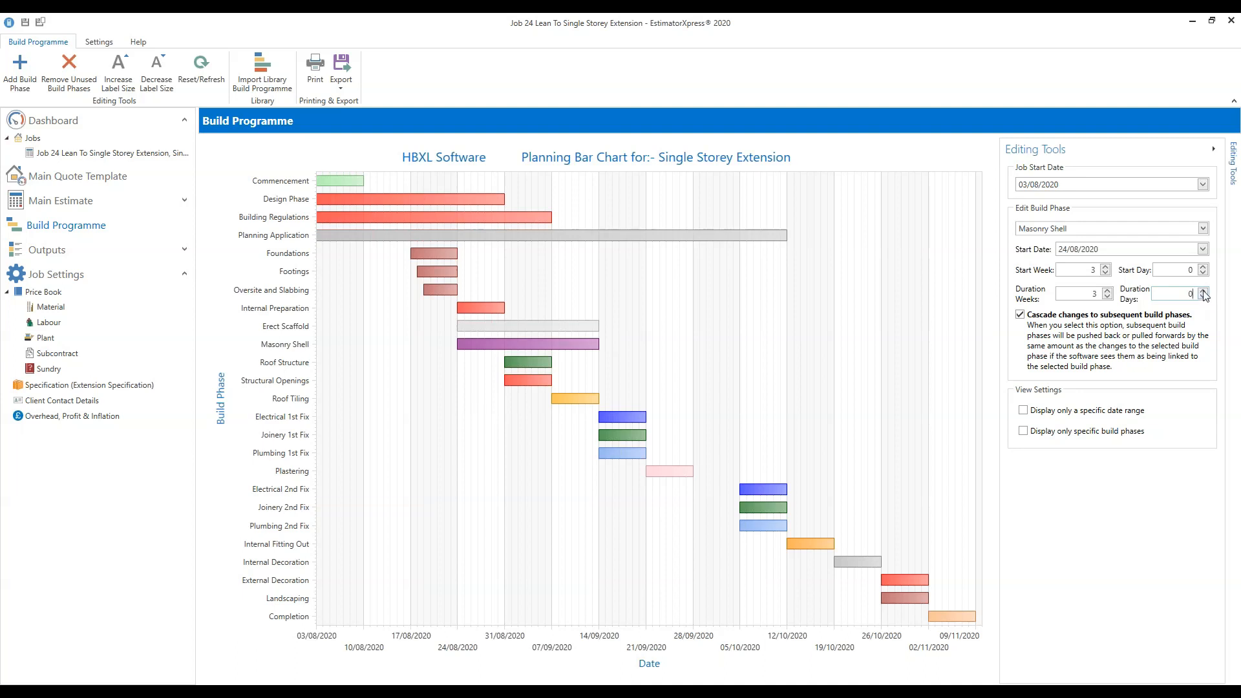
Try Masonry Shell at 4 and 5 weeks, then settle it back at 3 weeks.
click(1204, 290)
click(1203, 296)
click(1108, 291)
click(1108, 291)
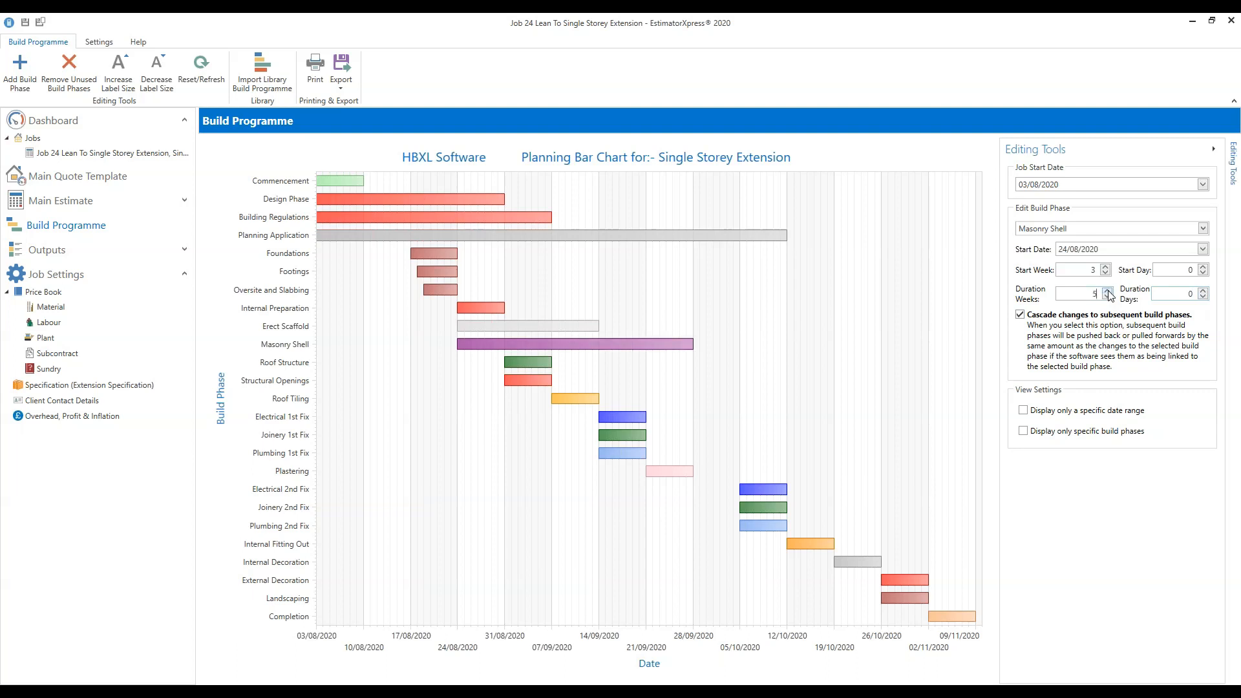
click(1107, 297)
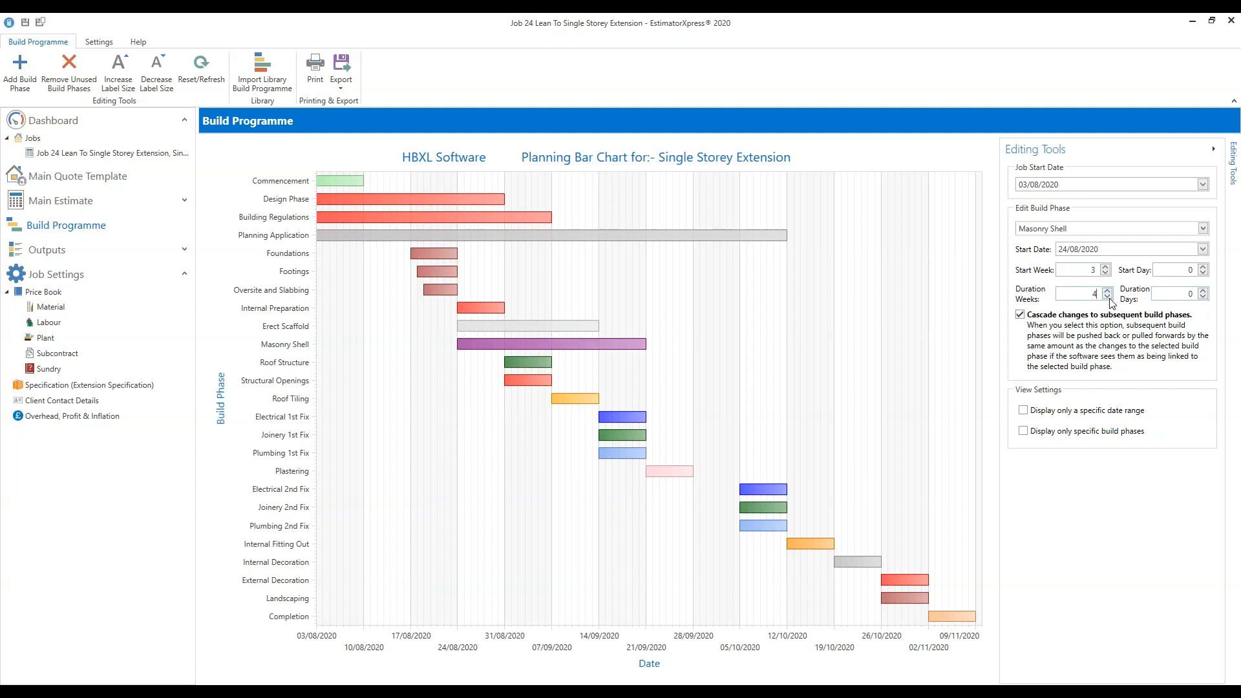
click(1107, 298)
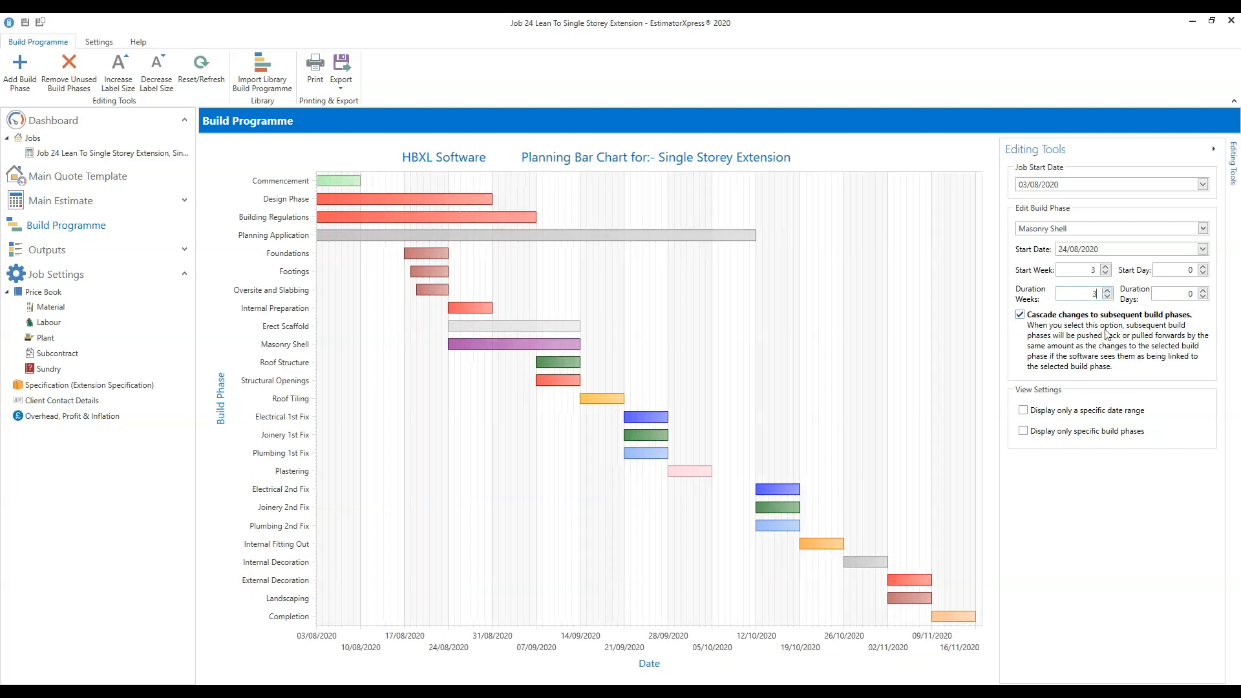
click(1108, 291)
click(1107, 291)
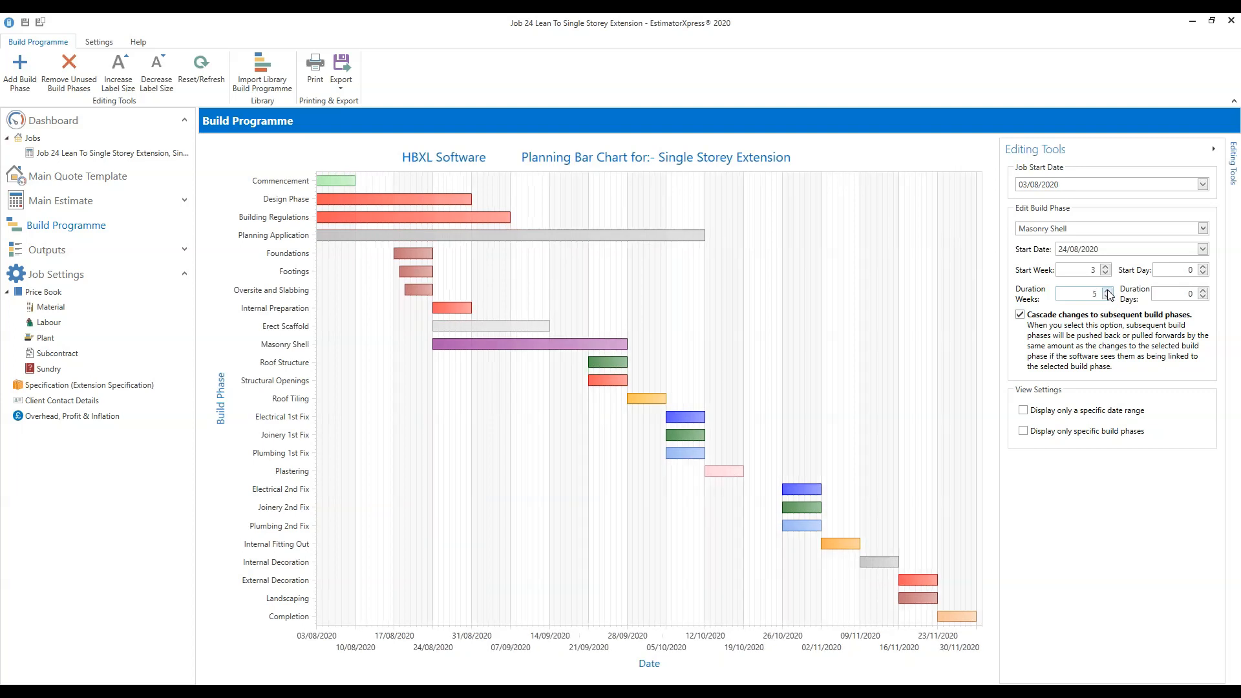
click(1108, 297)
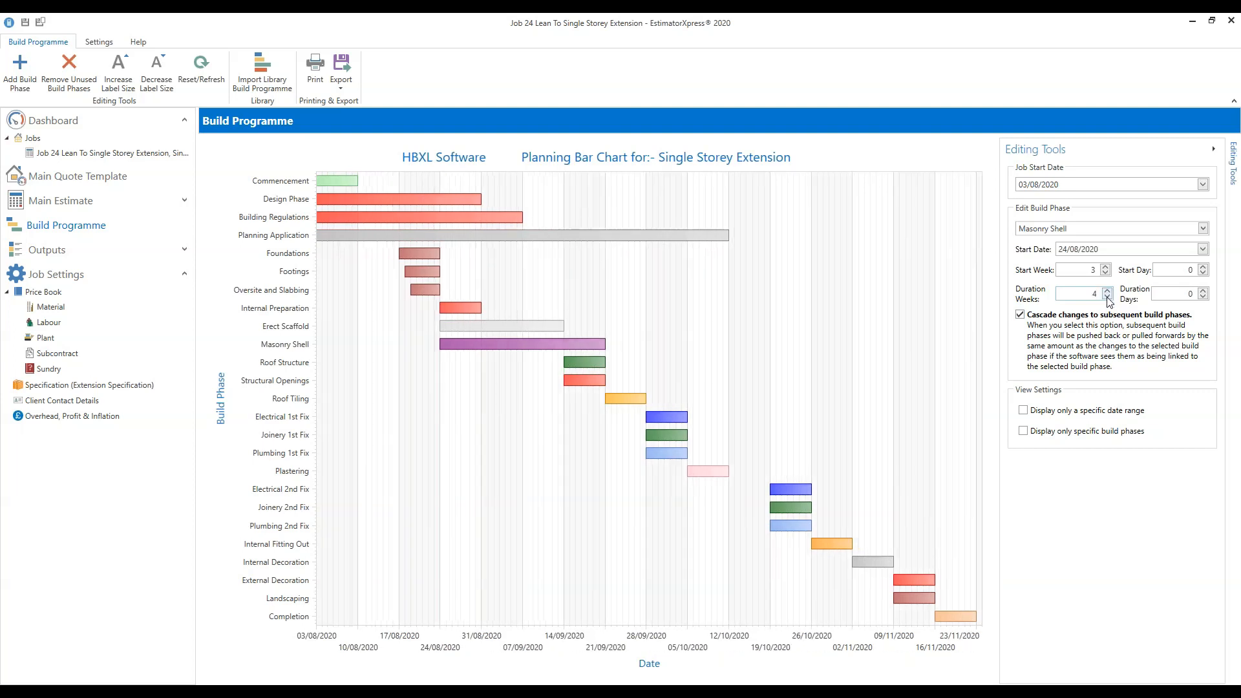
click(1107, 297)
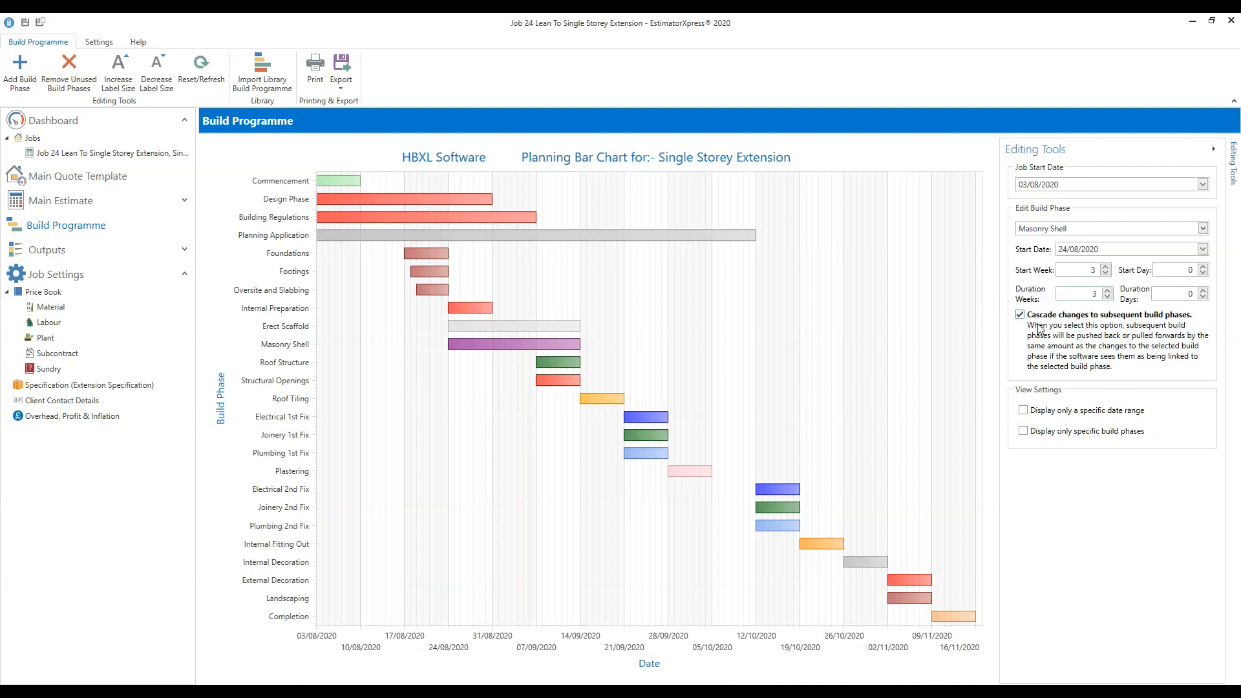
click(1107, 291)
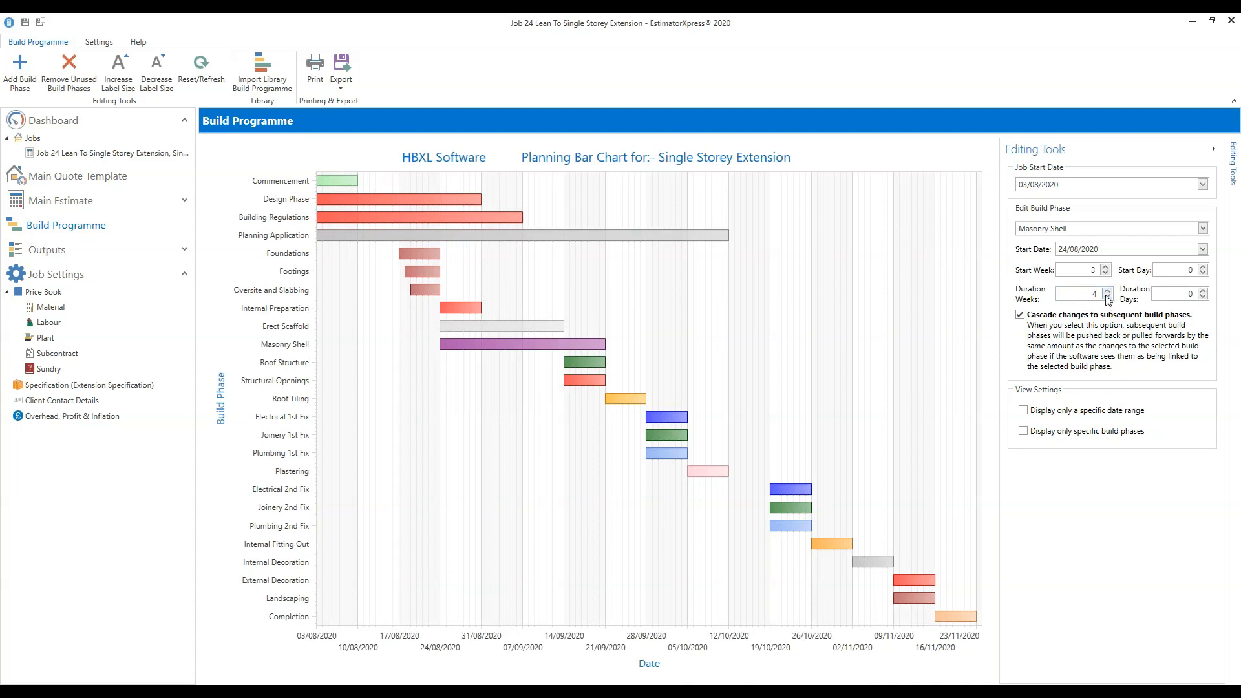
click(1107, 297)
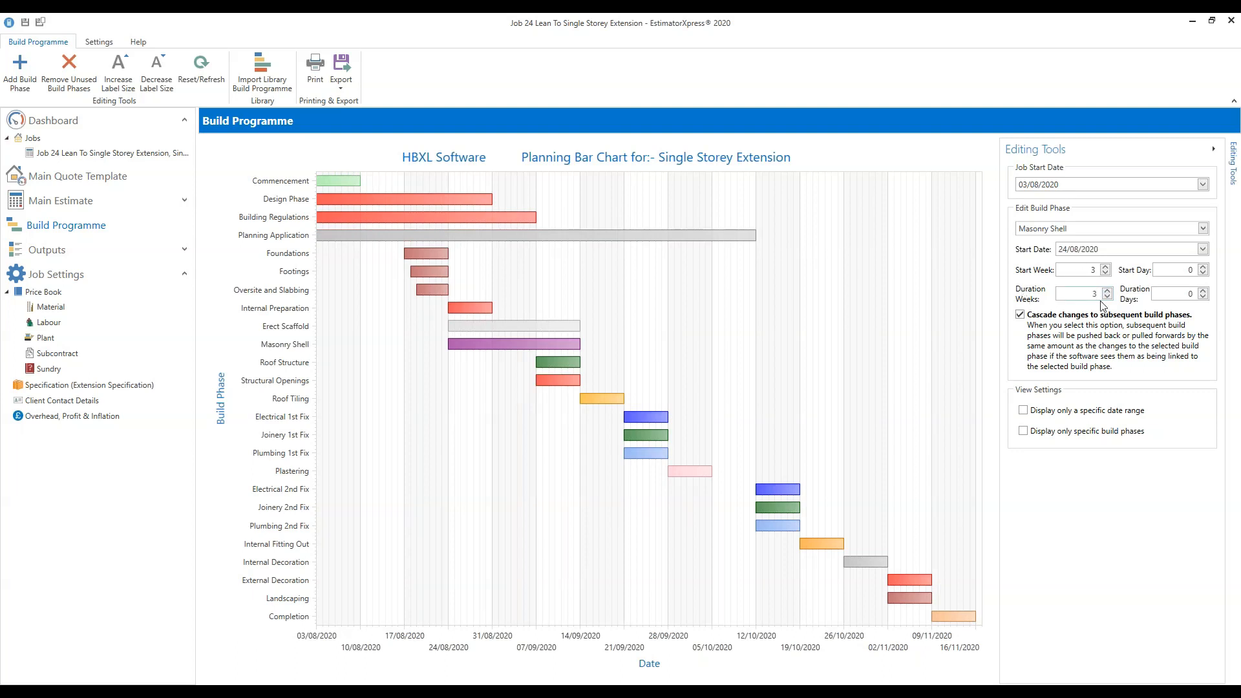
Add 3 extra days to Masonry Shell's duration.
click(1203, 291)
click(1203, 291)
click(1202, 291)
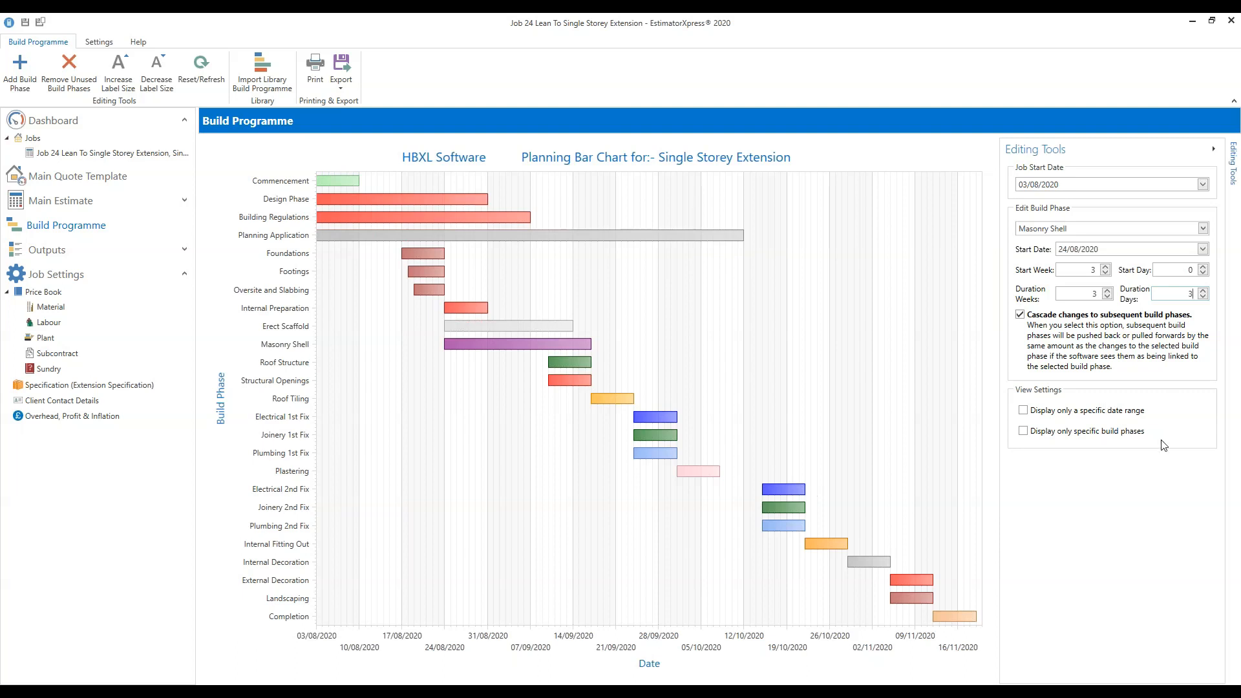
Turn on the option to show only selected build phases.
click(1023, 431)
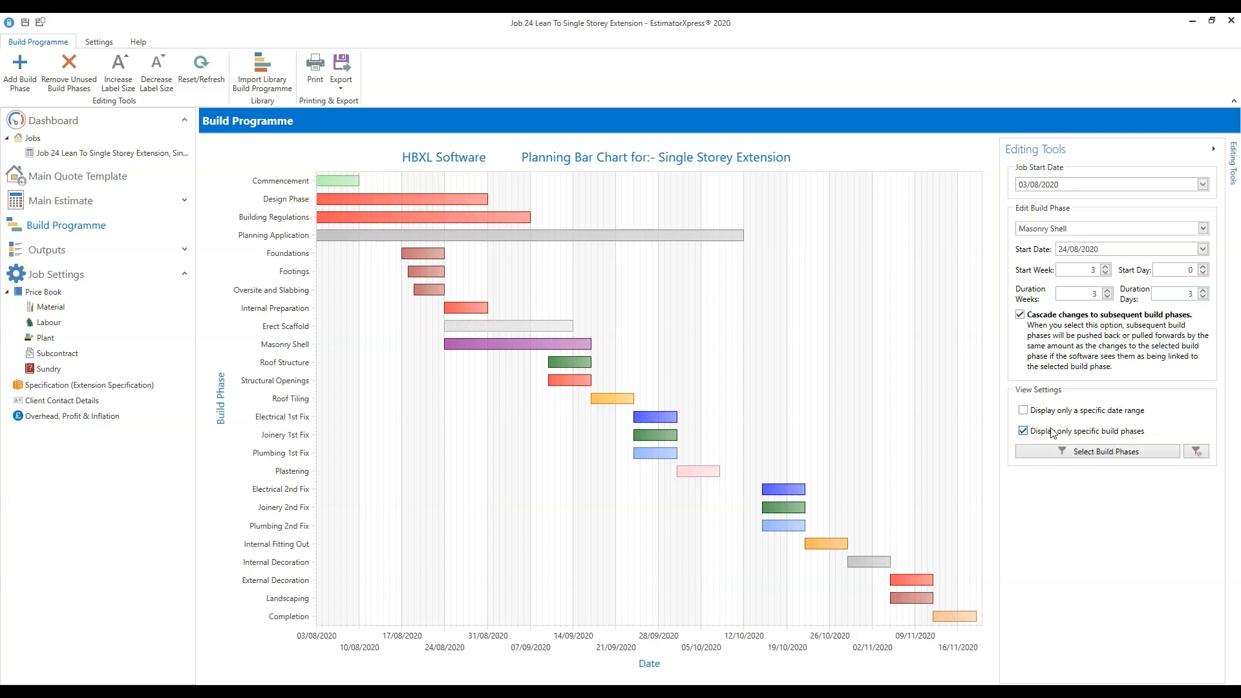
click(1097, 455)
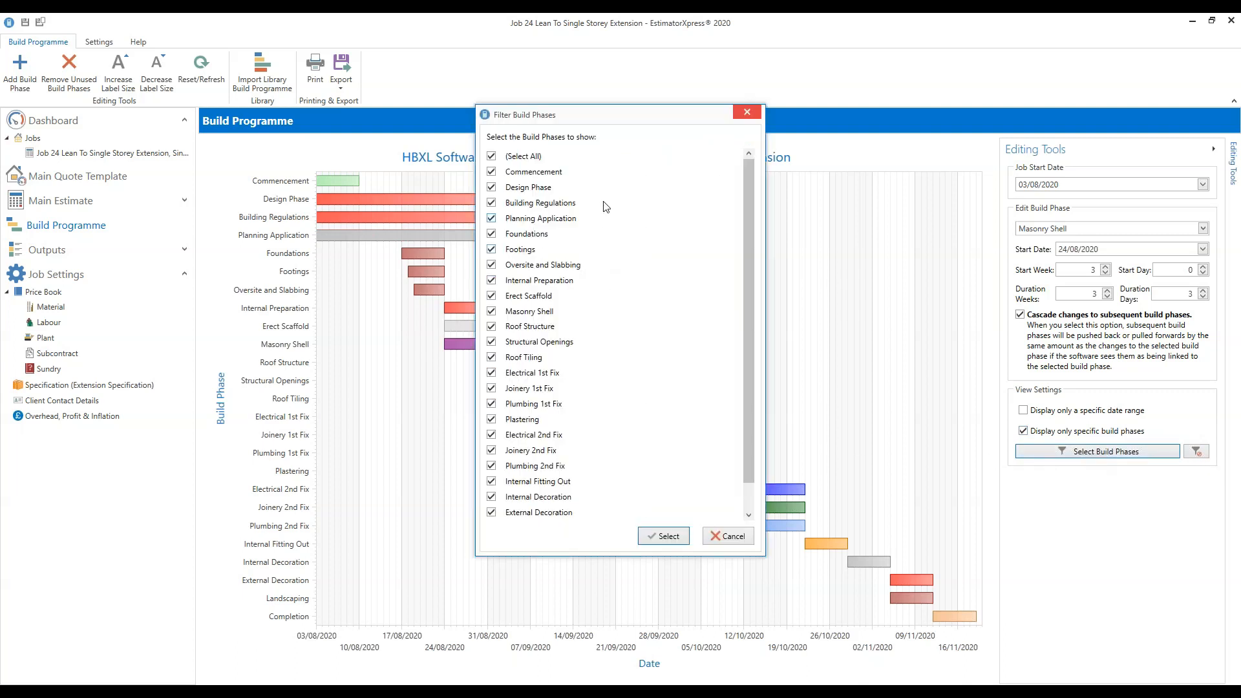
mouse_move(755, 203)
mouse_down()
mouse_move(763, 313)
mouse_move(760, 187)
mouse_up()
click(492, 188)
click(491, 203)
click(492, 219)
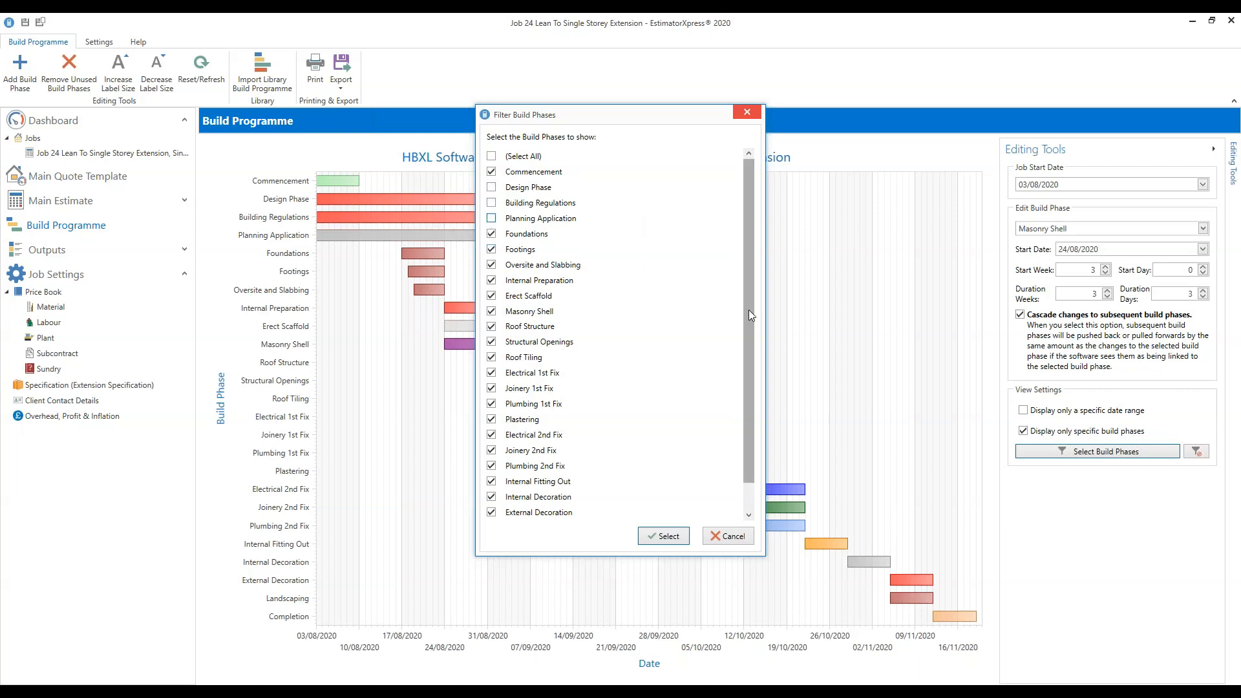
click(675, 540)
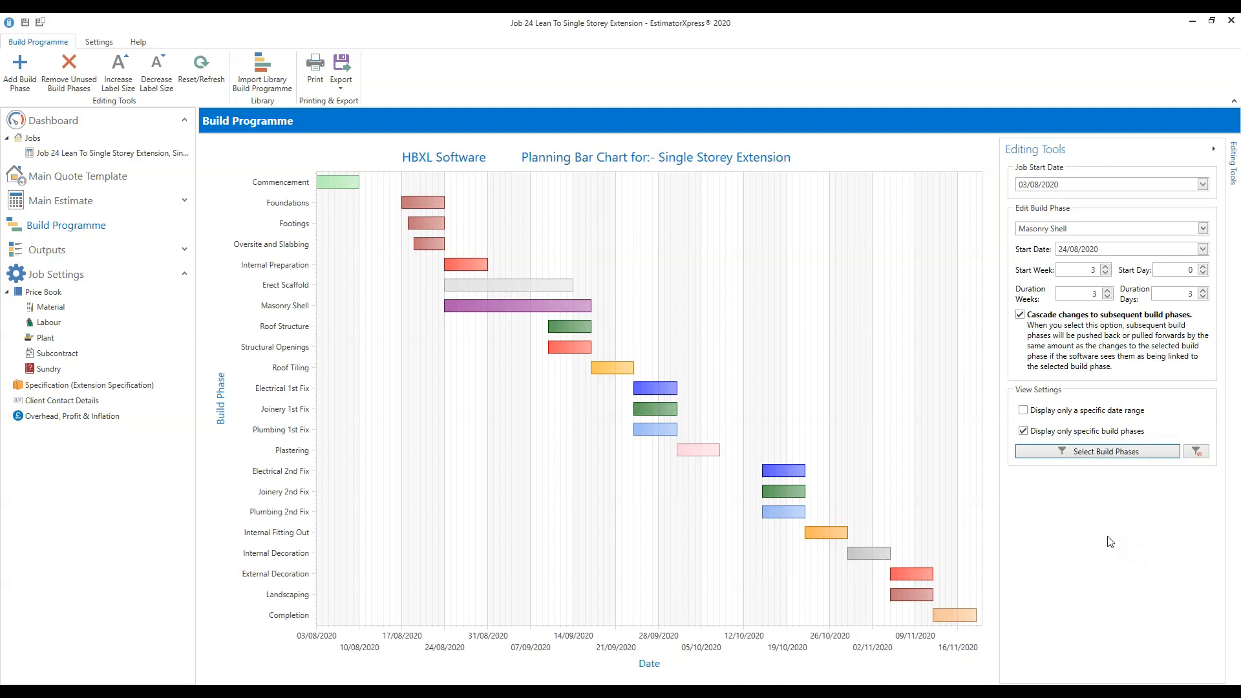
click(1123, 453)
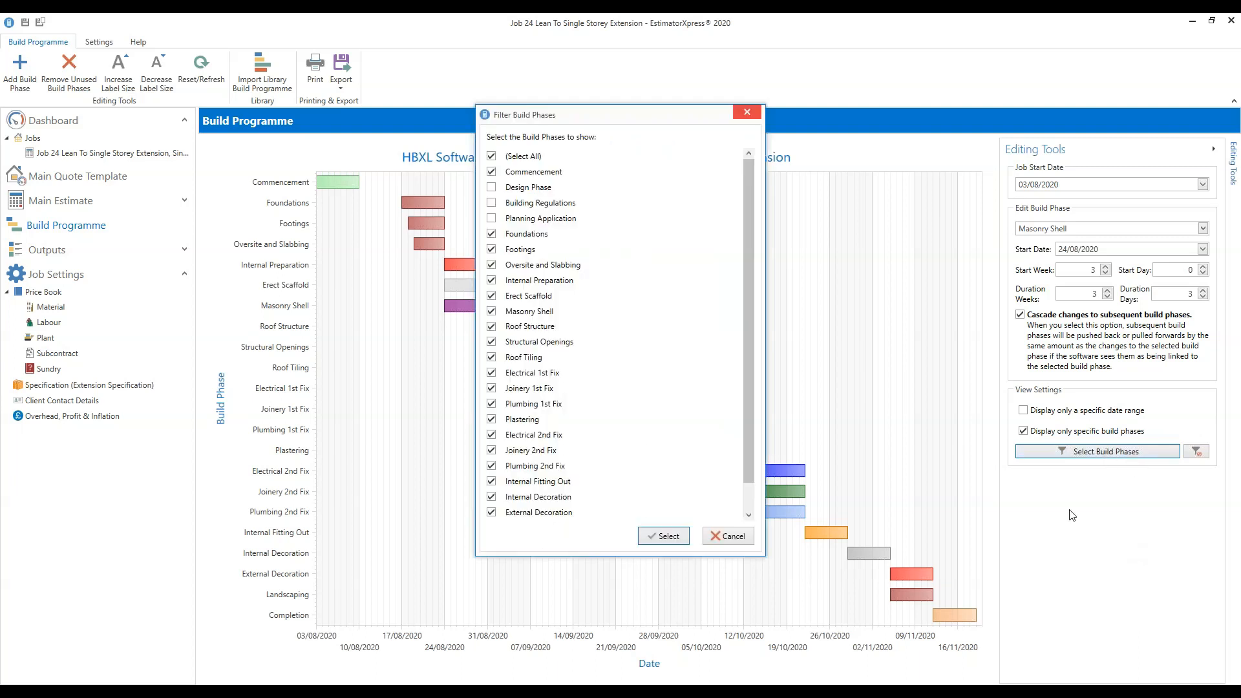
click(748, 113)
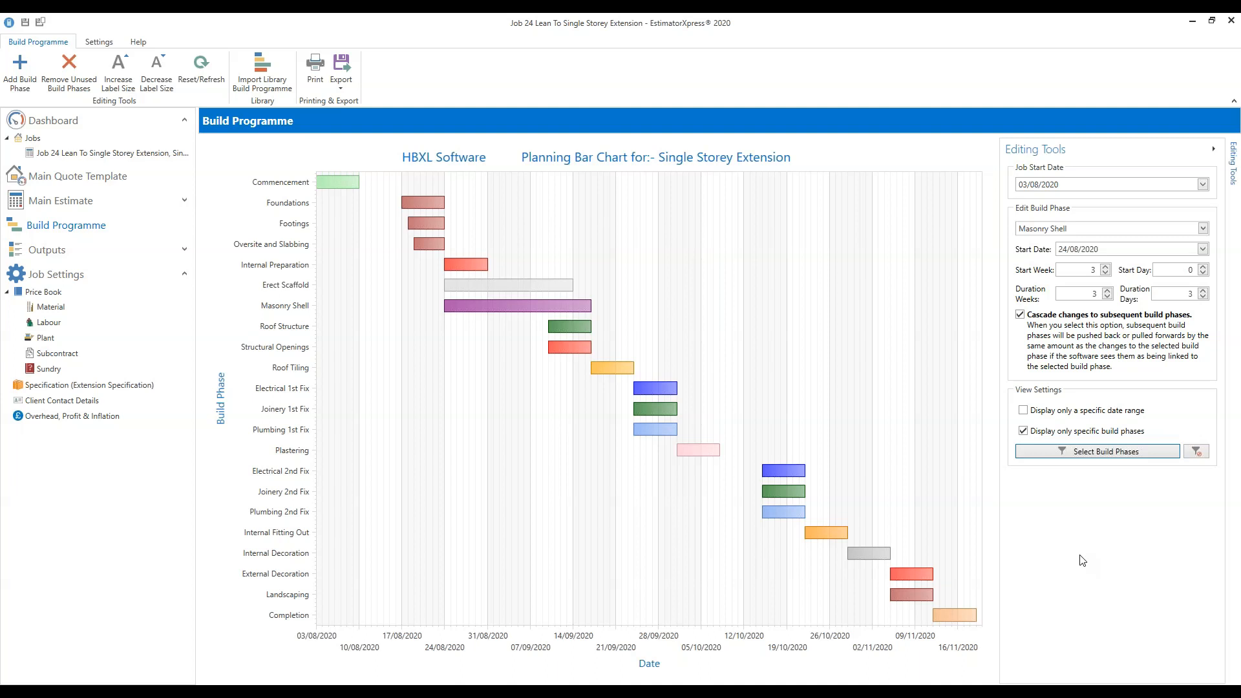
click(418, 203)
Set Foundations to start on 10/08/2020, then check and dismiss the export formats list.
click(1203, 249)
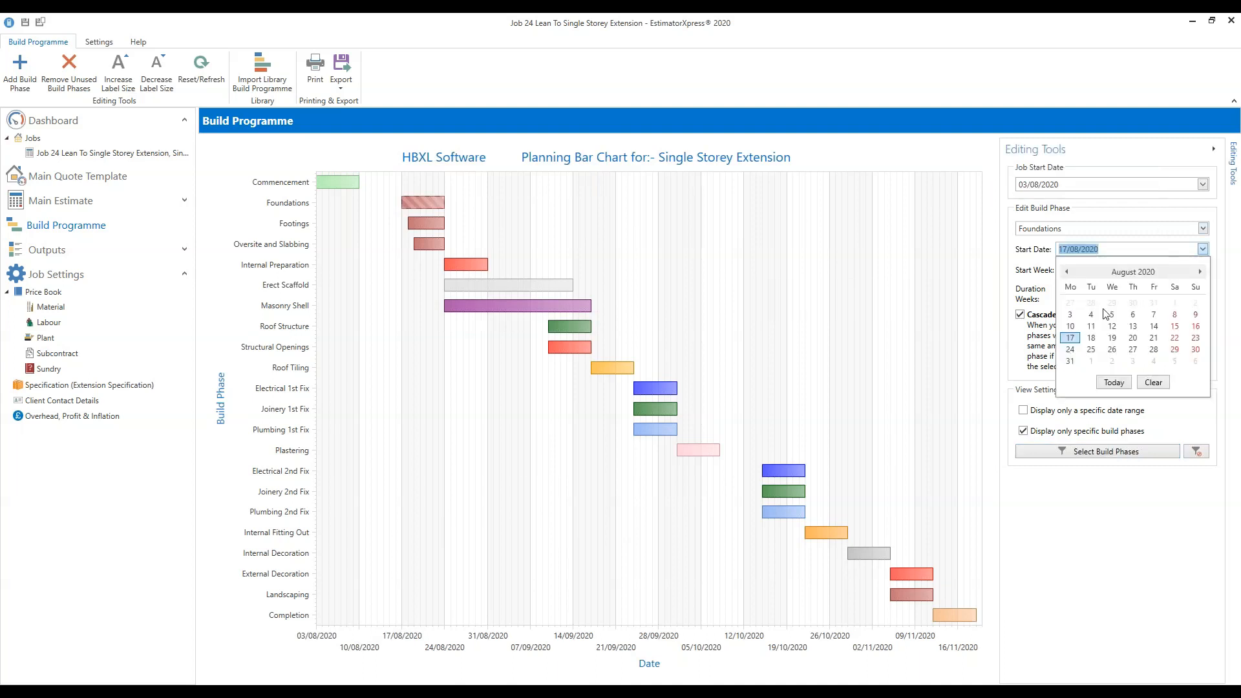
click(1069, 330)
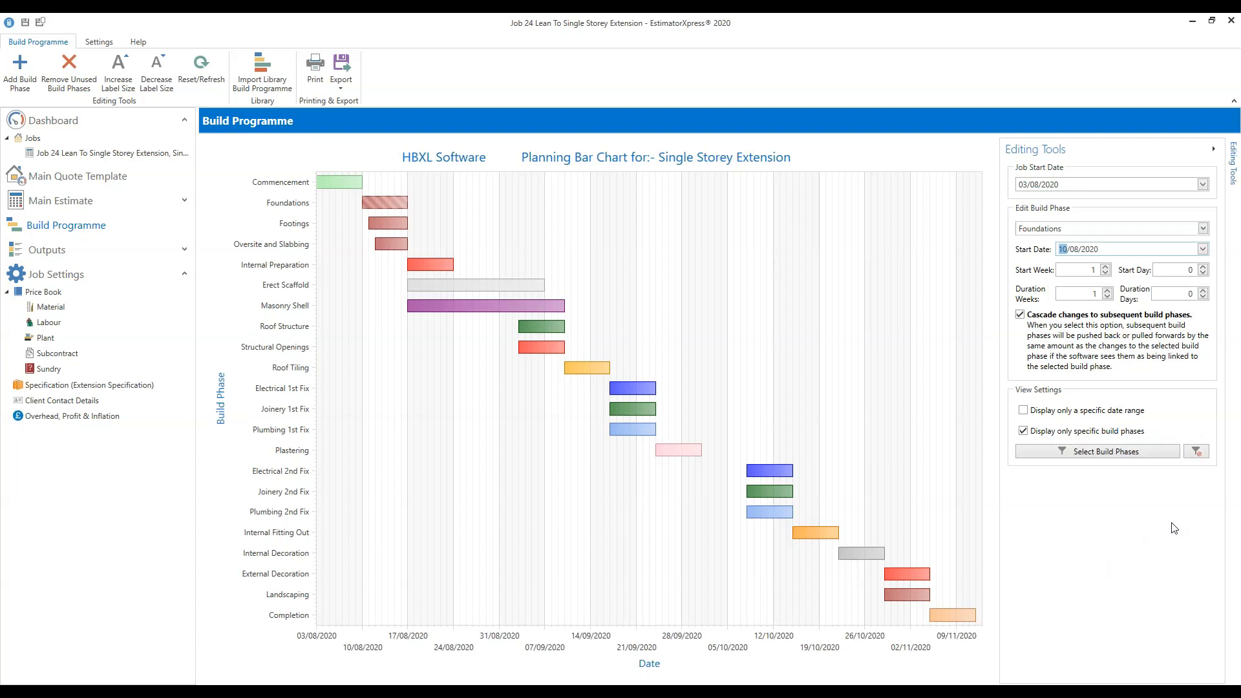
click(342, 91)
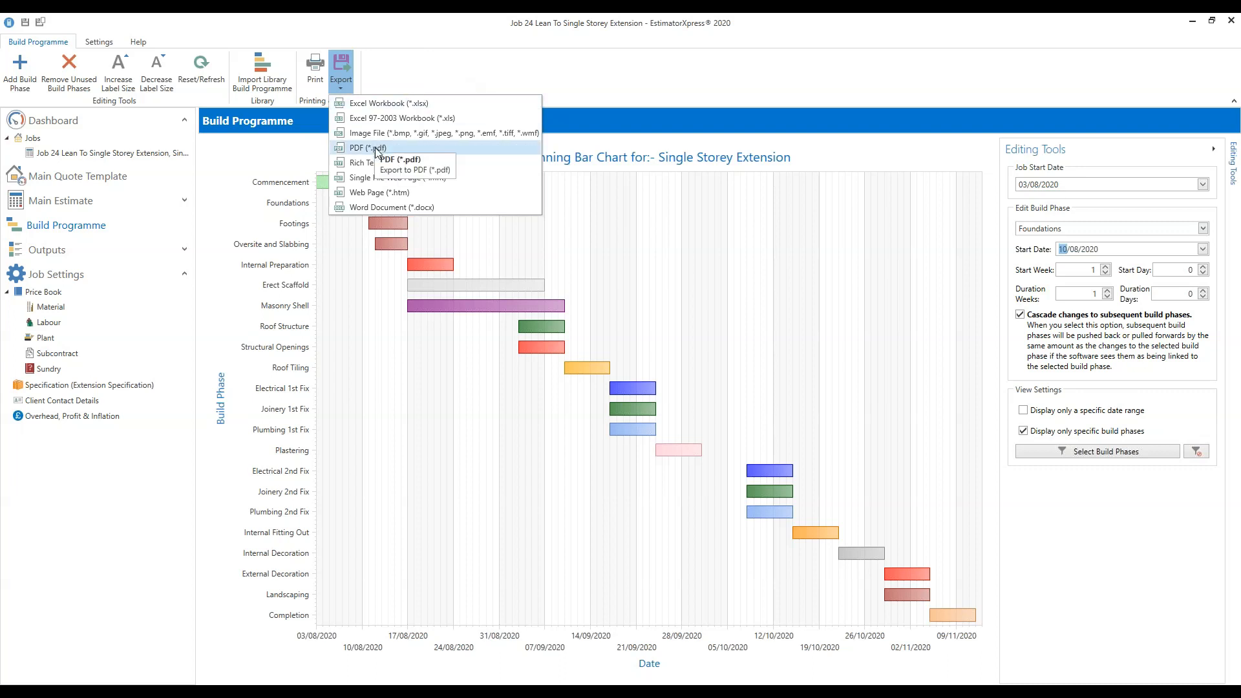
click(424, 57)
Open the build programme chart's print preview with Ctrl+P and maximize it.
click(313, 80)
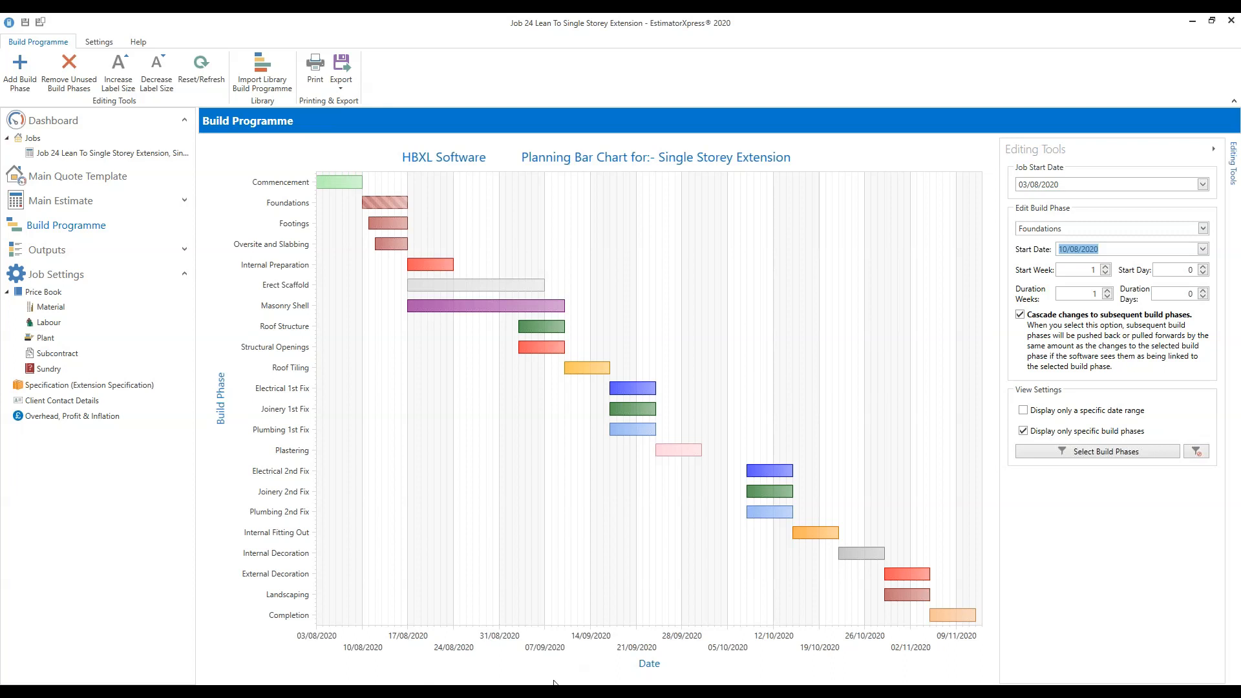
key(ctrl+p)
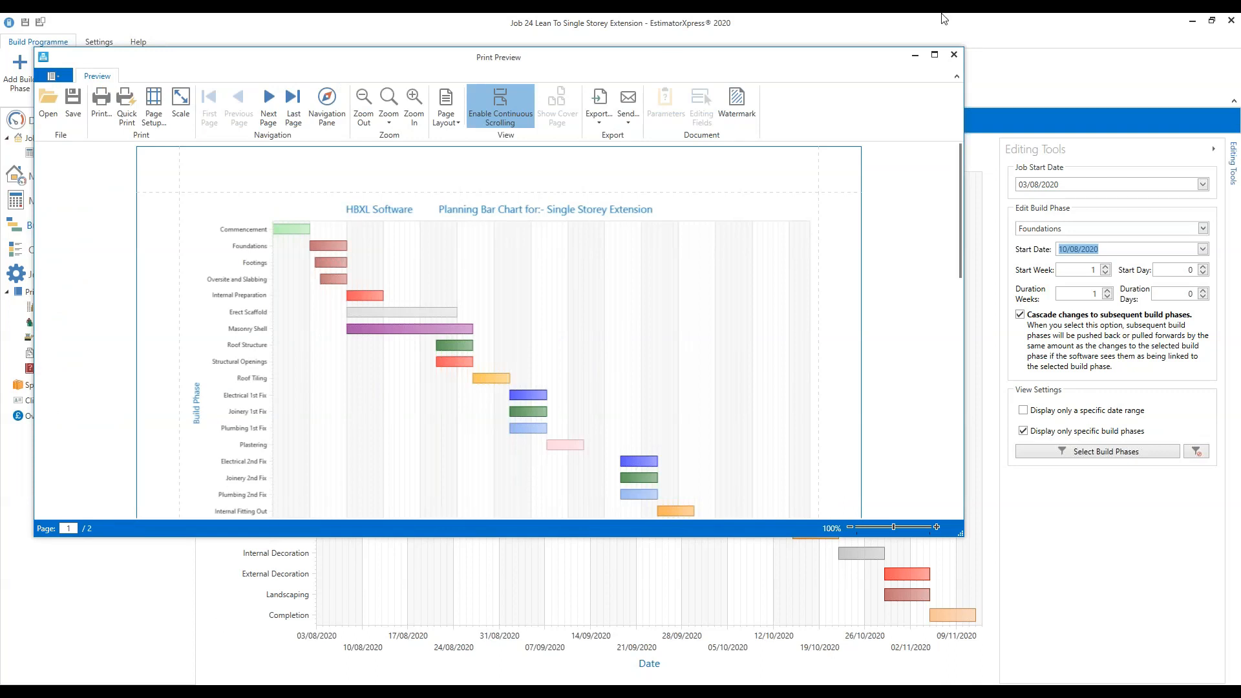
click(940, 55)
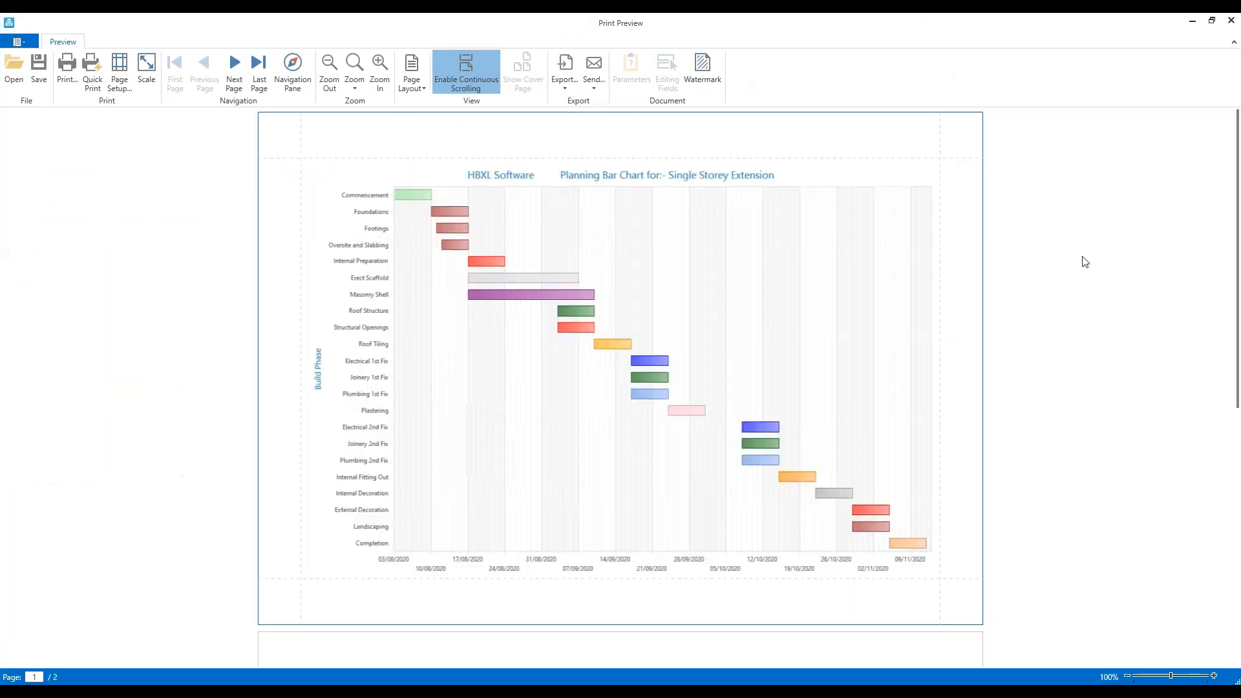
Scroll through preview pages 1 and 2, then bring up the Print dialog.
scroll(1084, 263, down, 5)
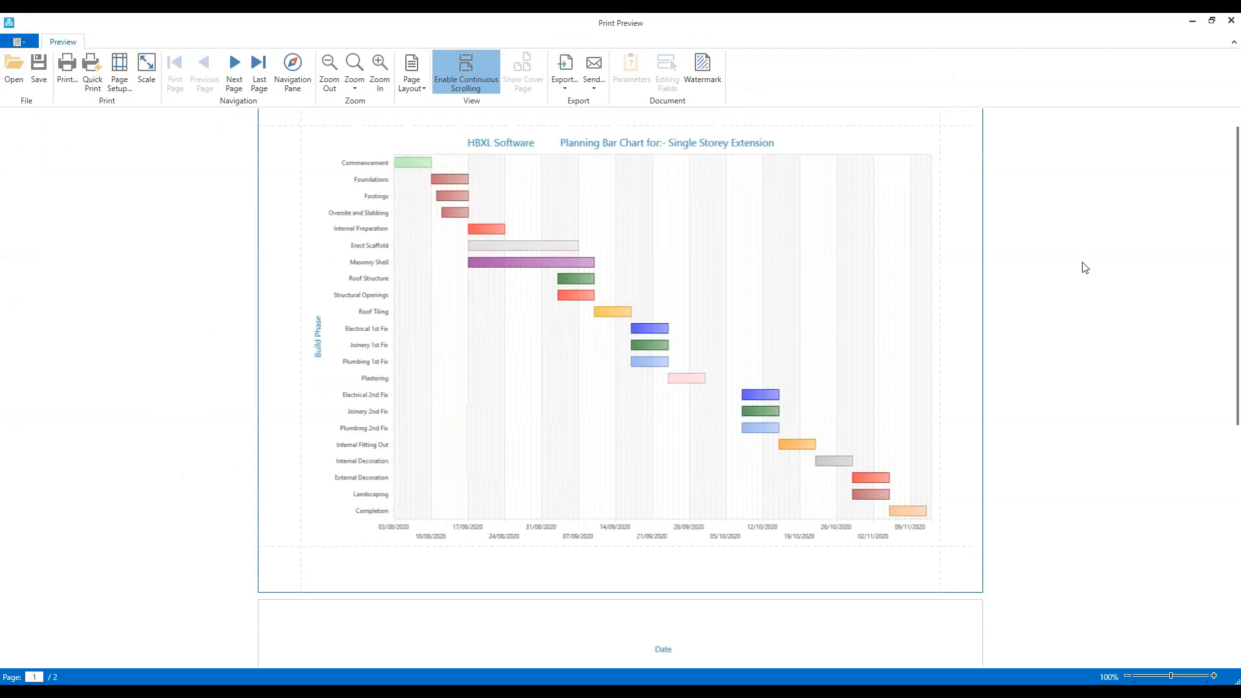
scroll(1090, 415, down, 1)
scroll(1091, 416, up, 6)
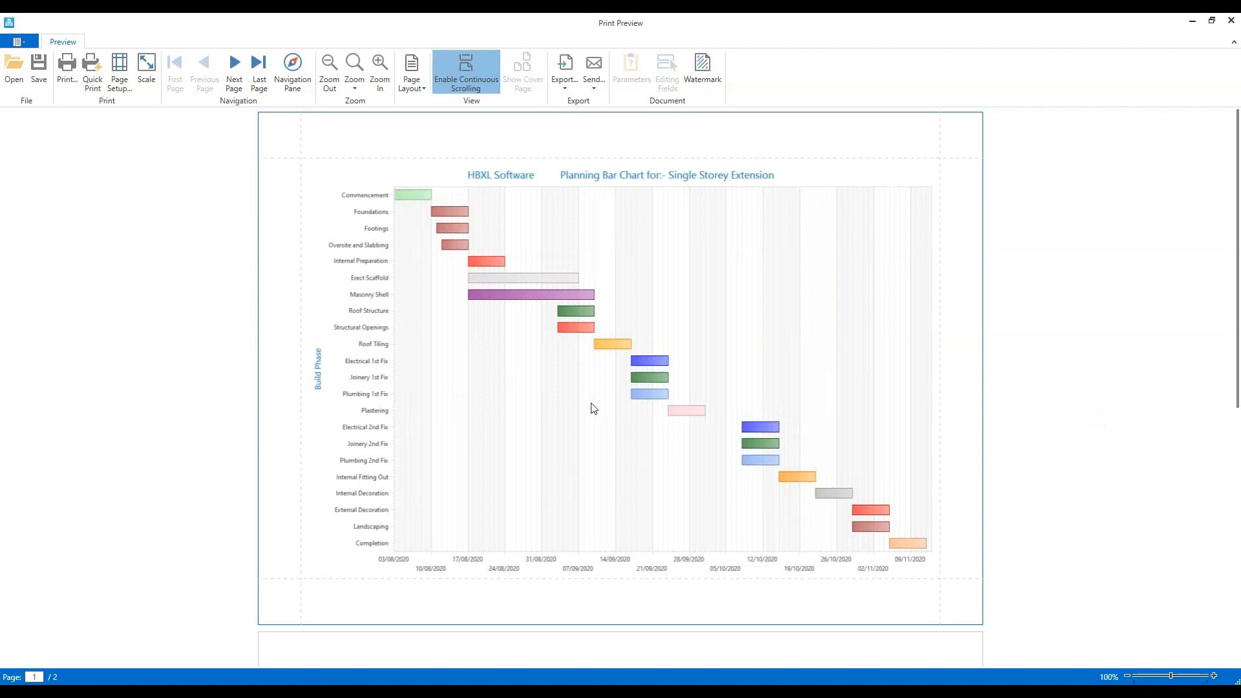
click(68, 87)
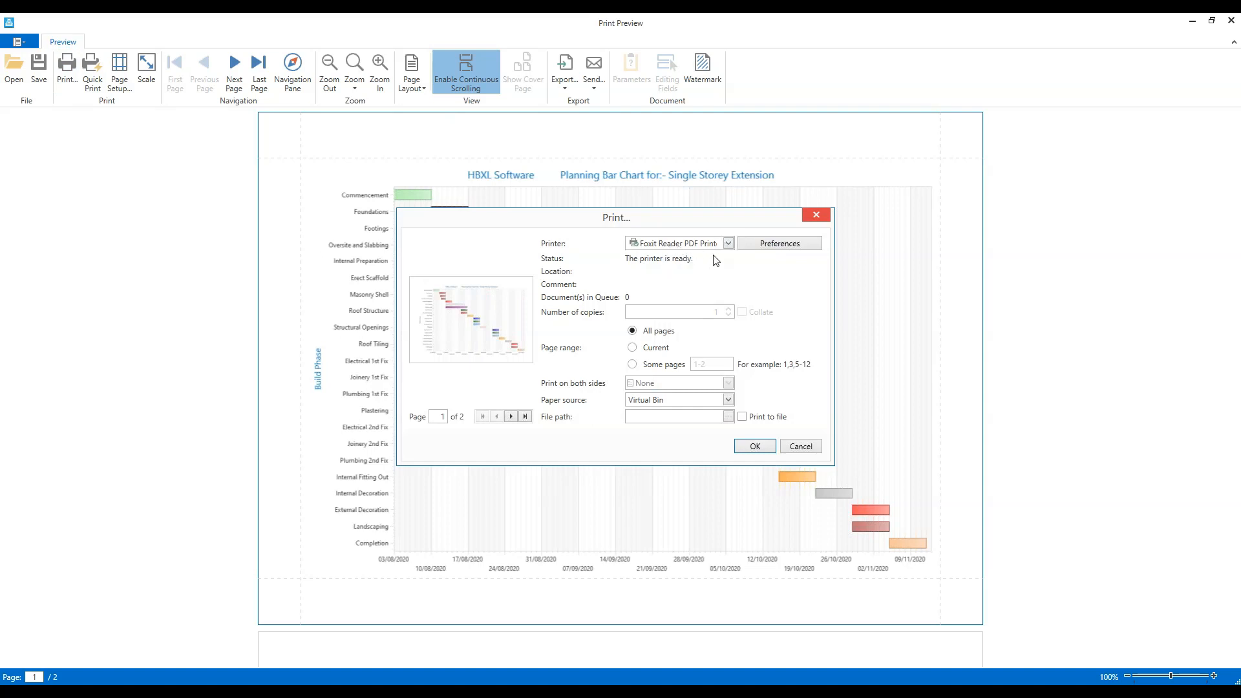
Keep Foxit Reader PDF Printer, set pages to 1, then cancel printing and close the preview.
click(729, 244)
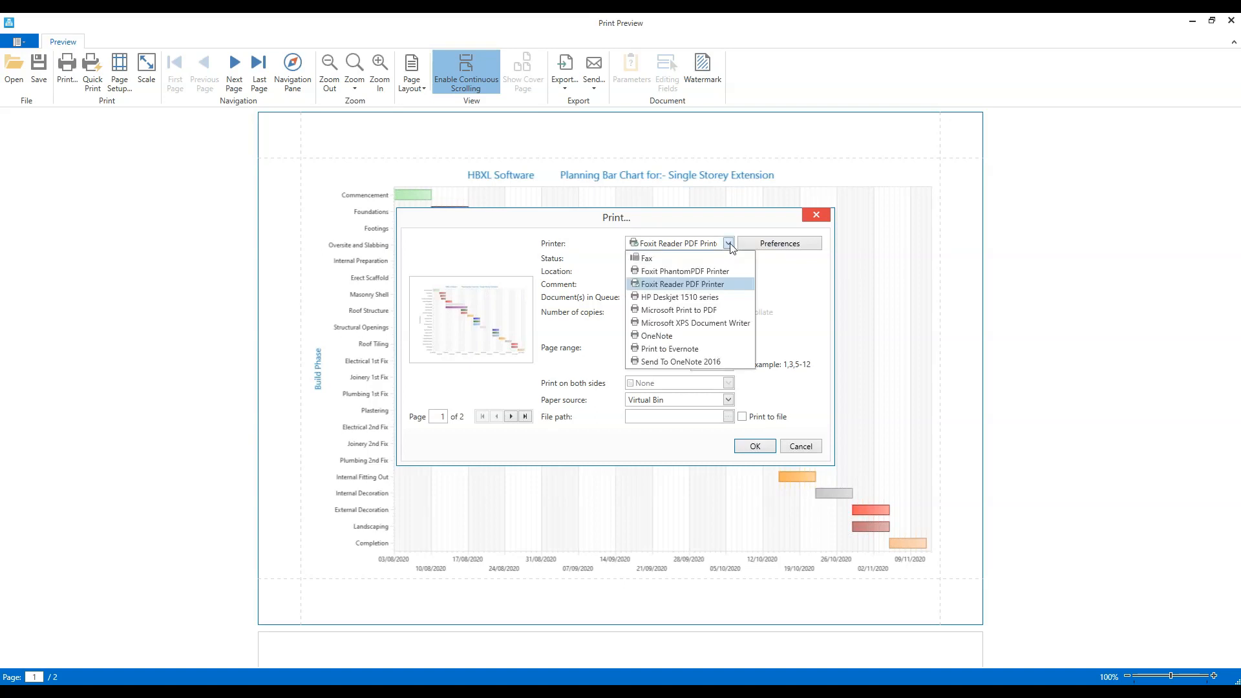
click(711, 284)
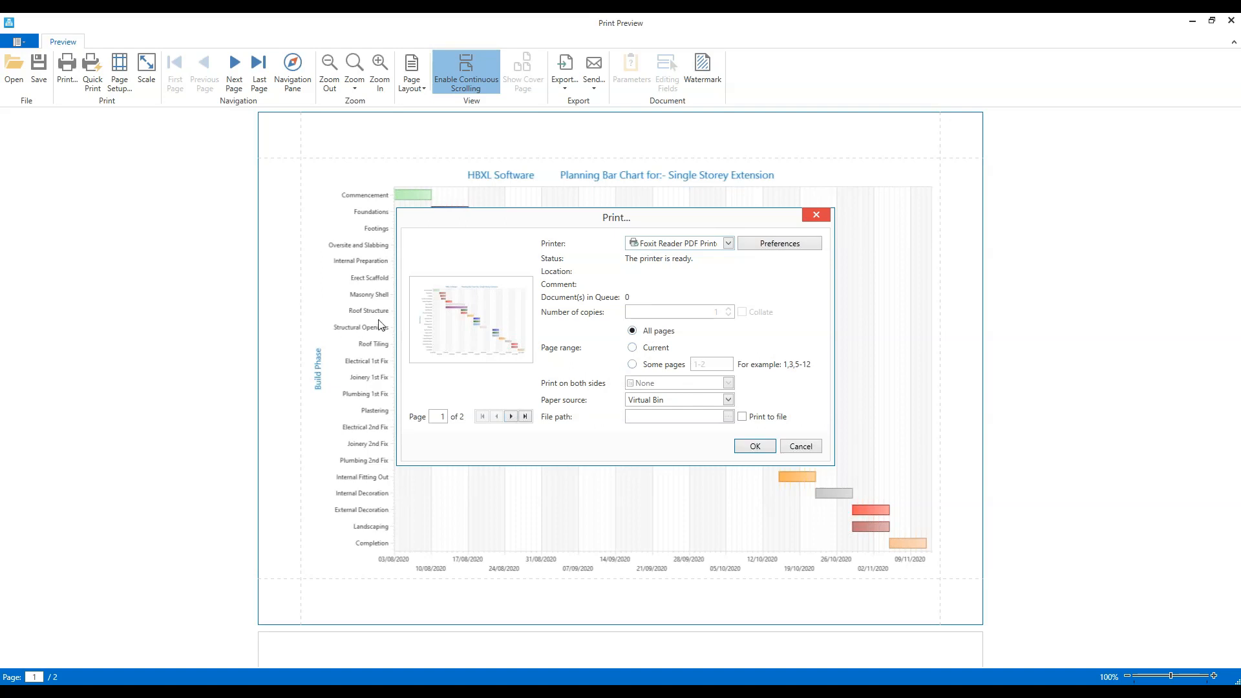
click(664, 366)
text(1)
click(817, 219)
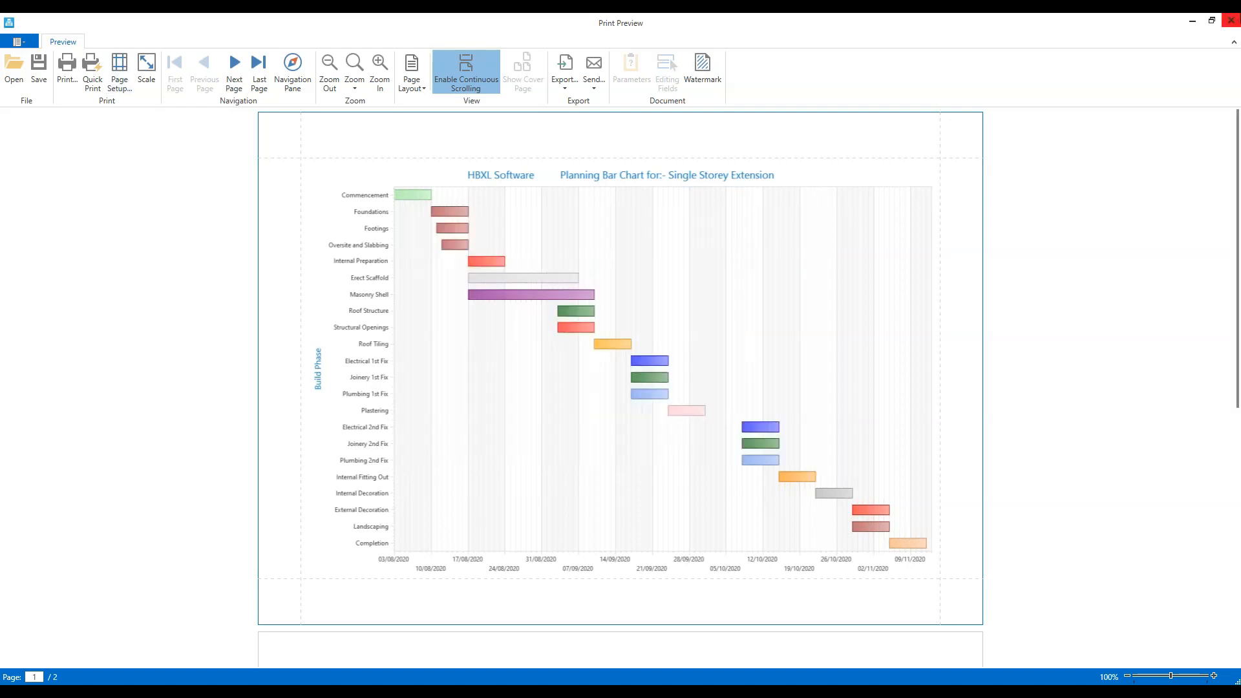
click(1230, 22)
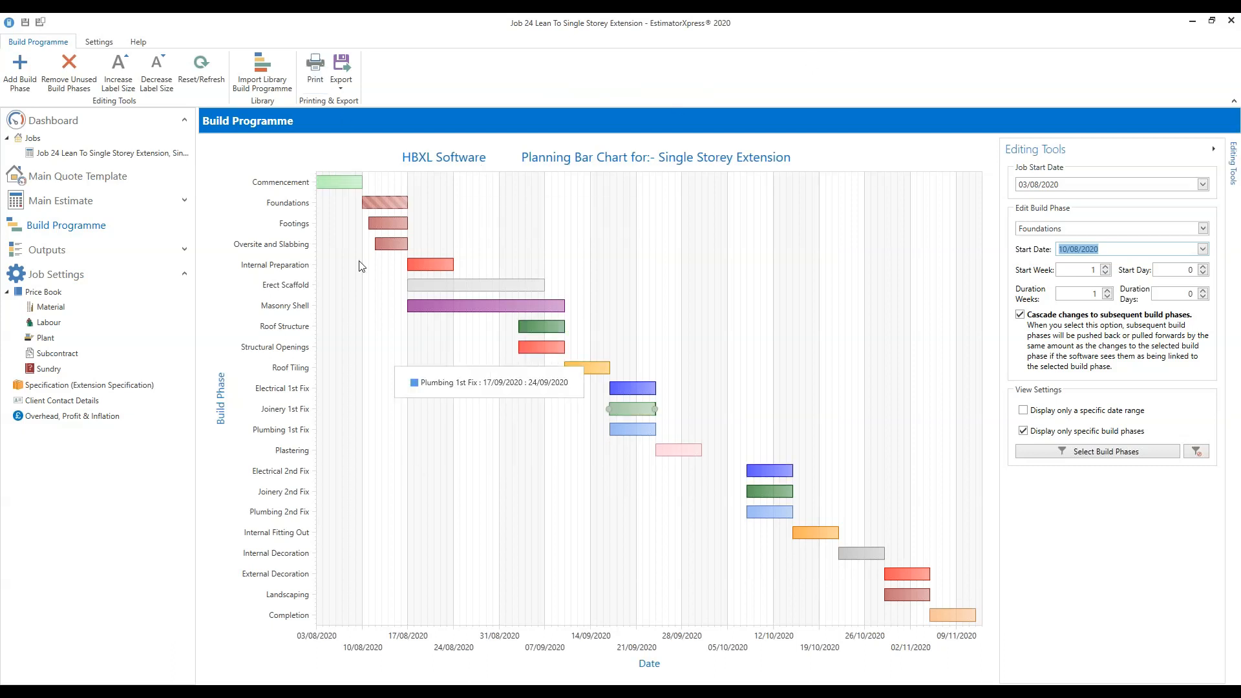
click(344, 87)
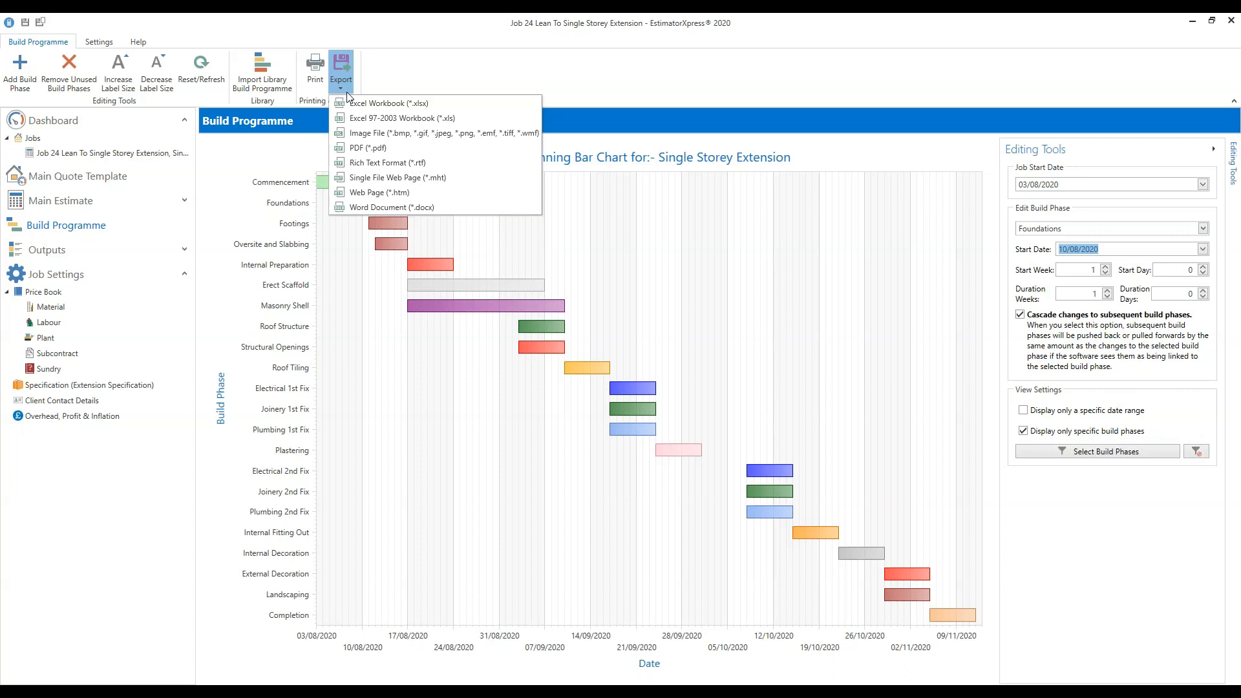
click(367, 150)
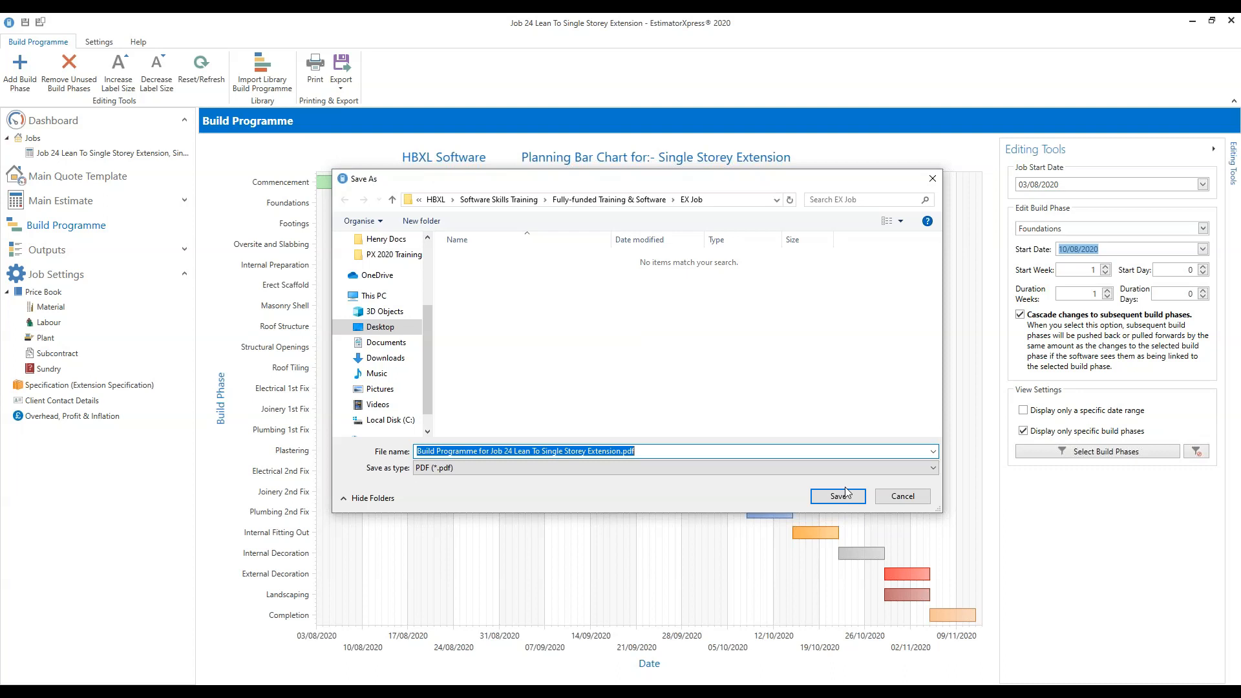
click(913, 500)
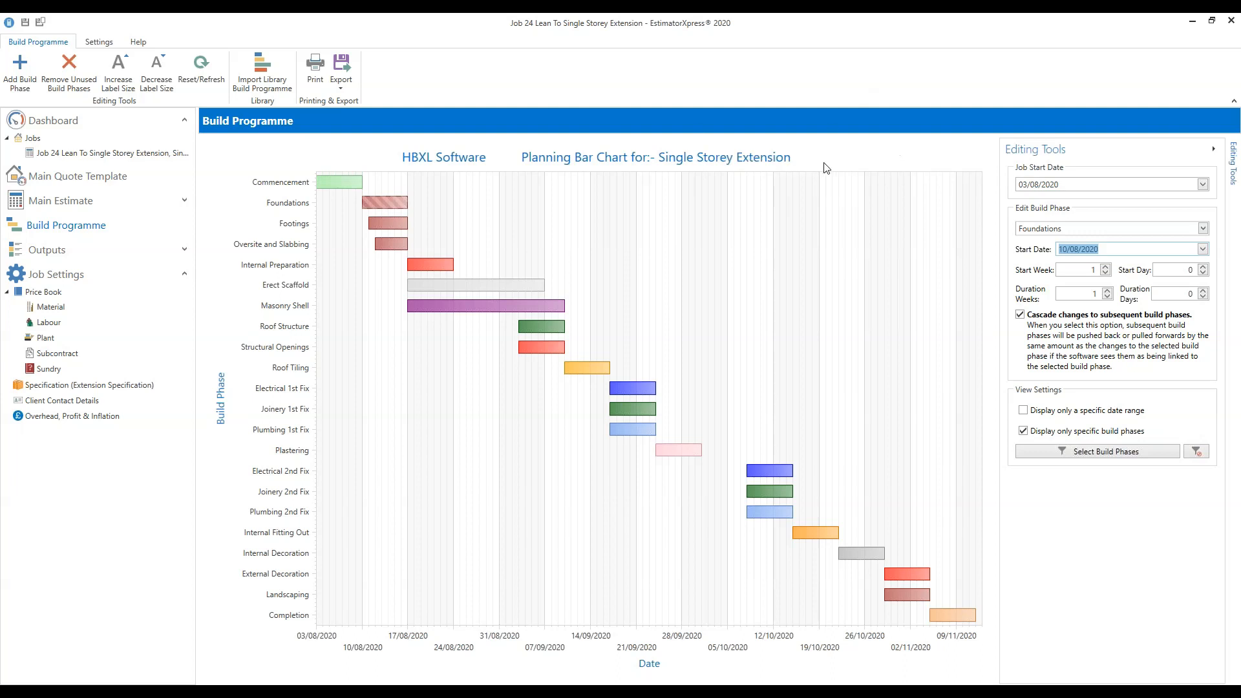
click(270, 86)
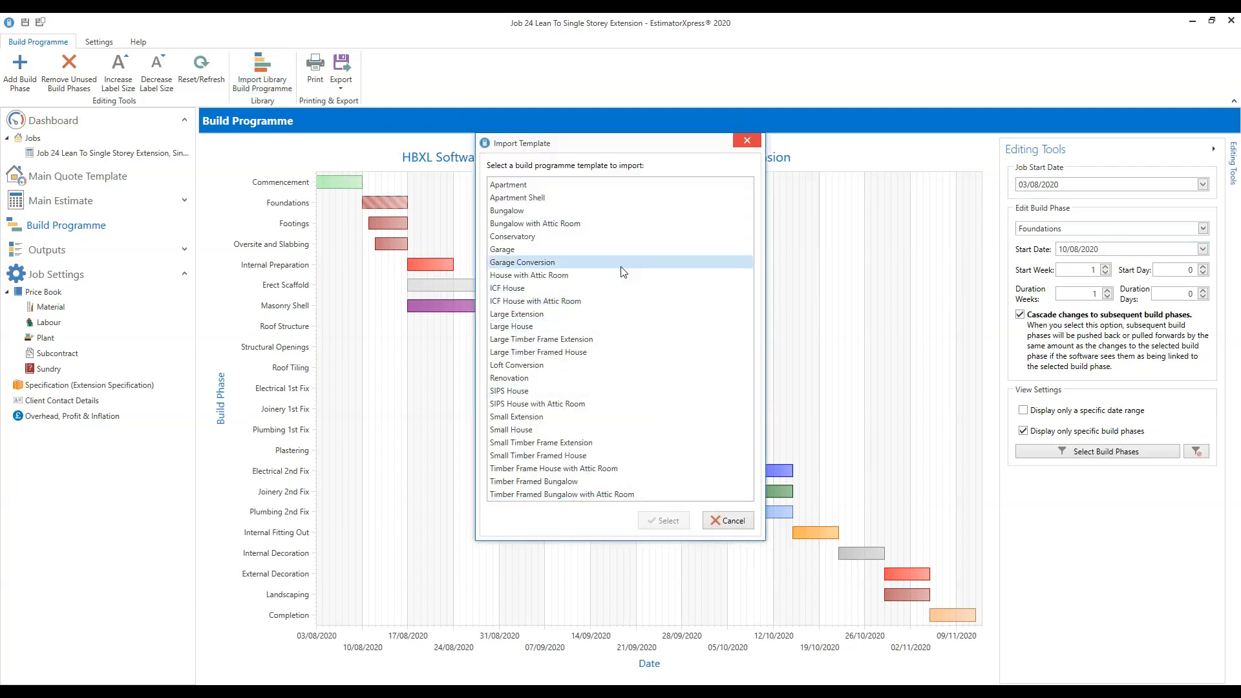
click(613, 378)
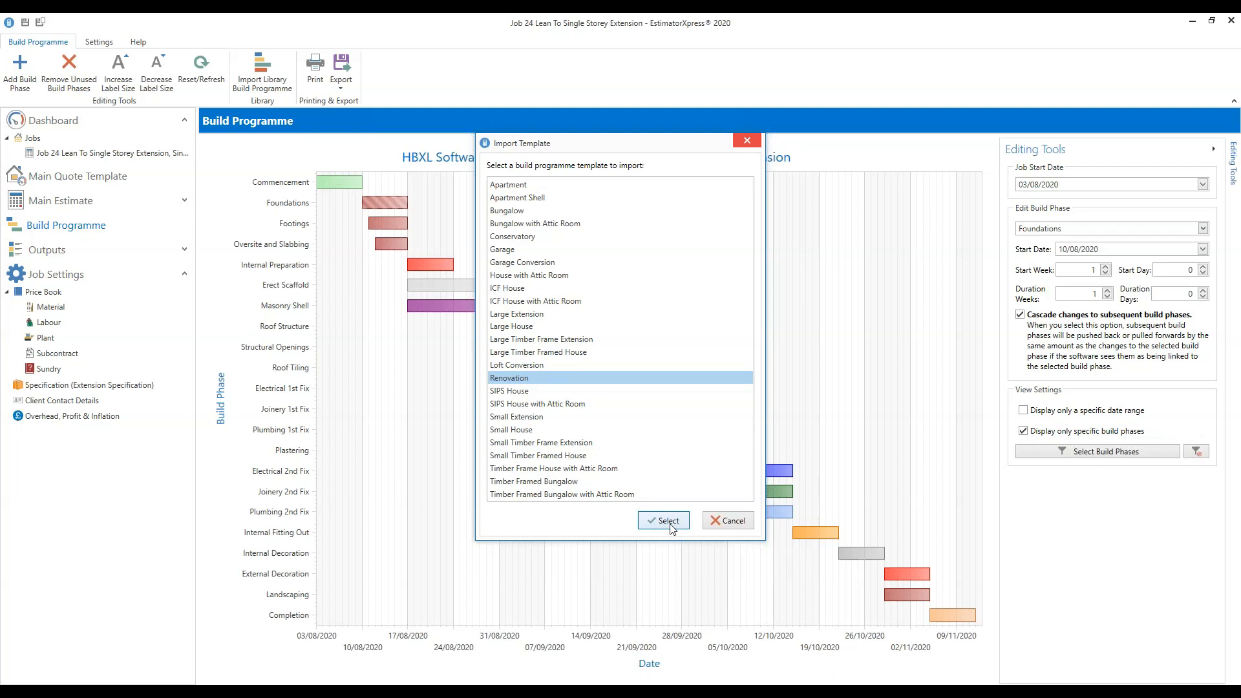
click(666, 521)
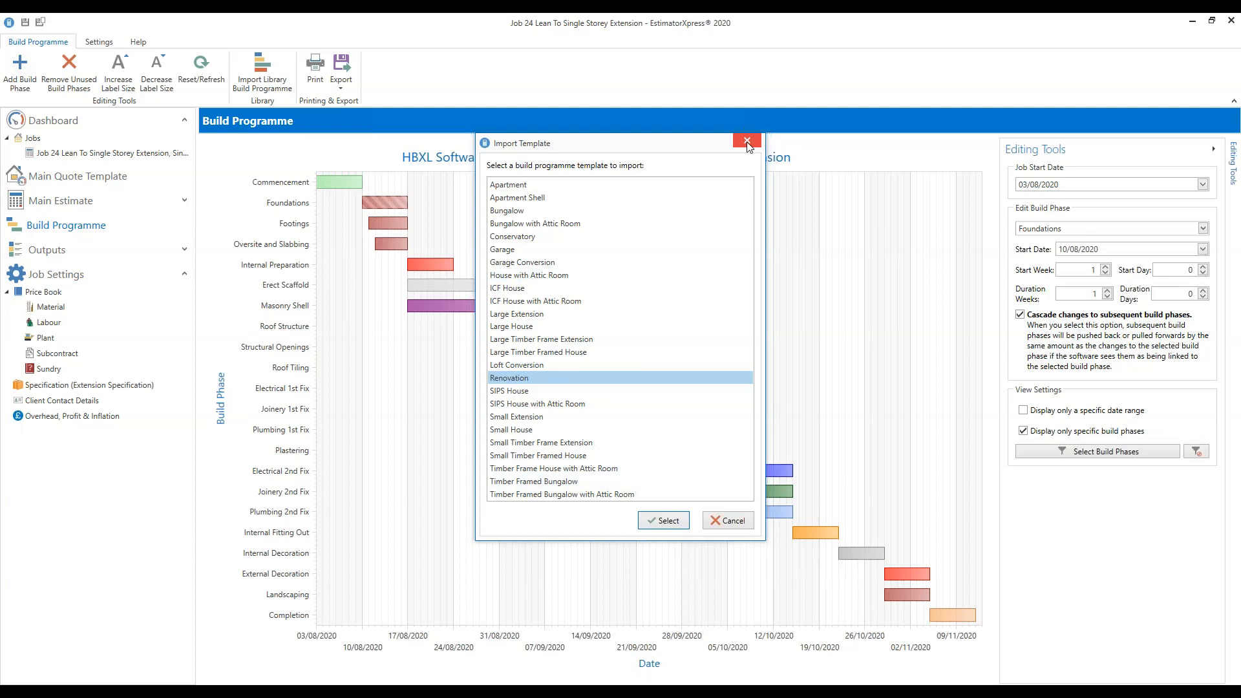
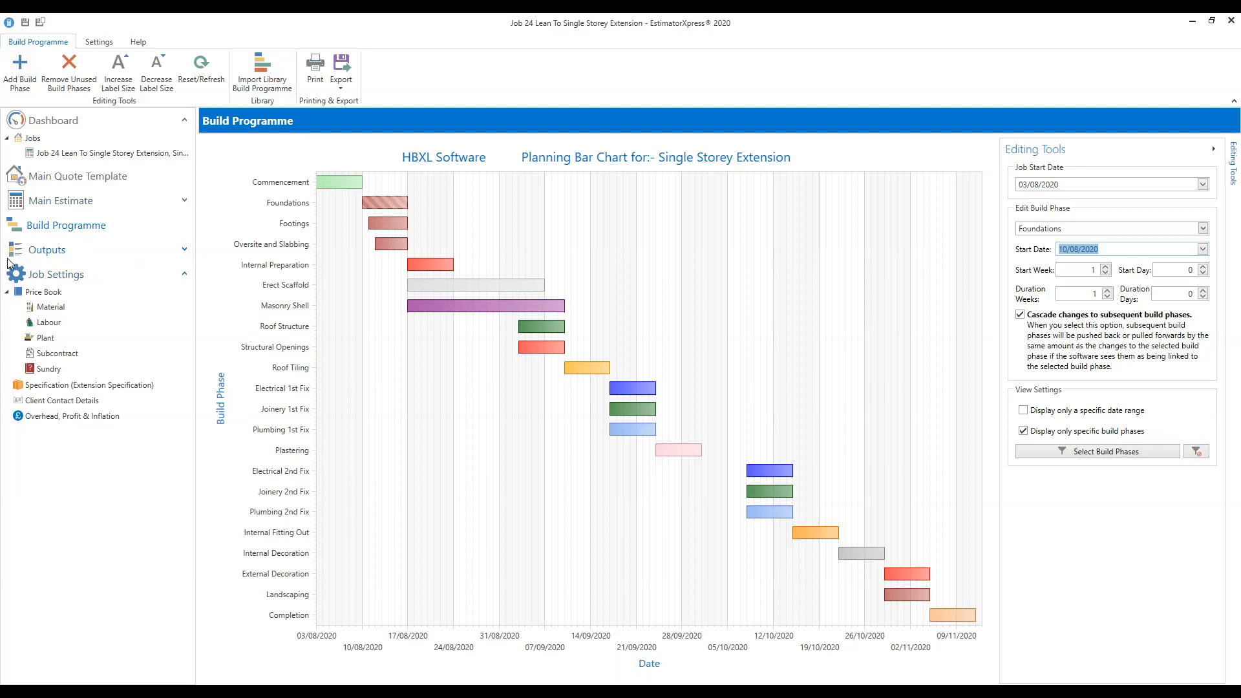
Expand Outputs, view the Quote for Main Estimate written document, then list the Data Reports.
click(185, 249)
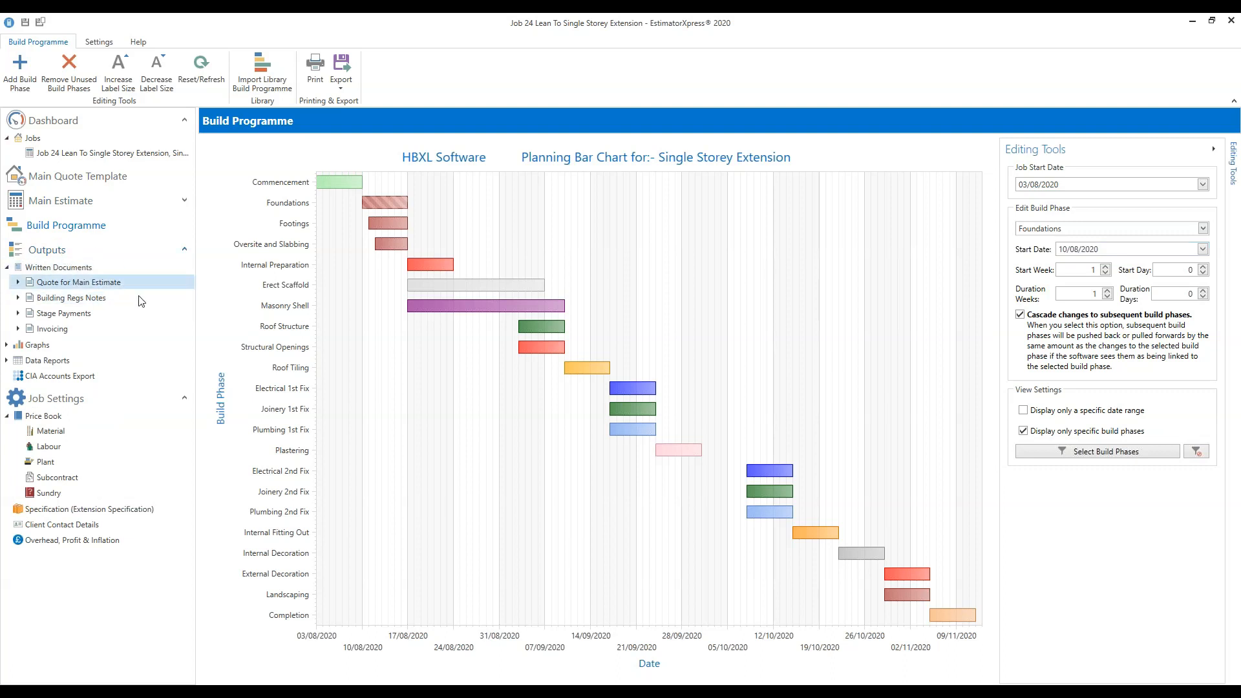
click(67, 267)
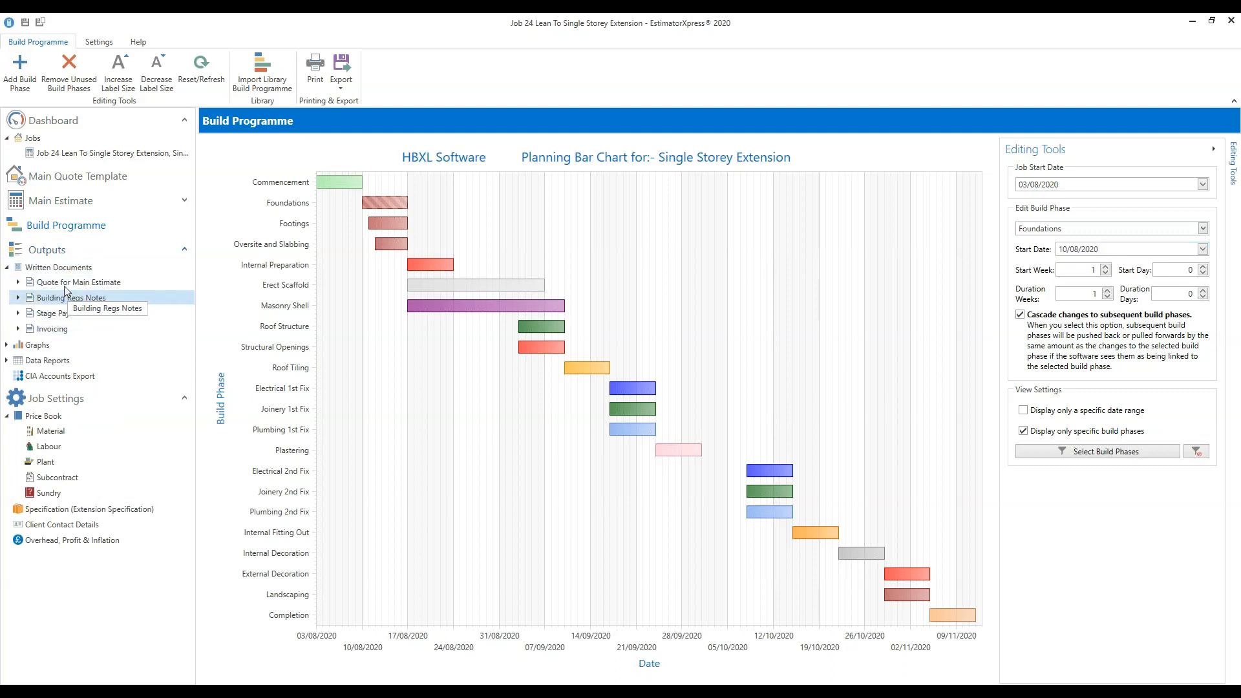
click(40, 285)
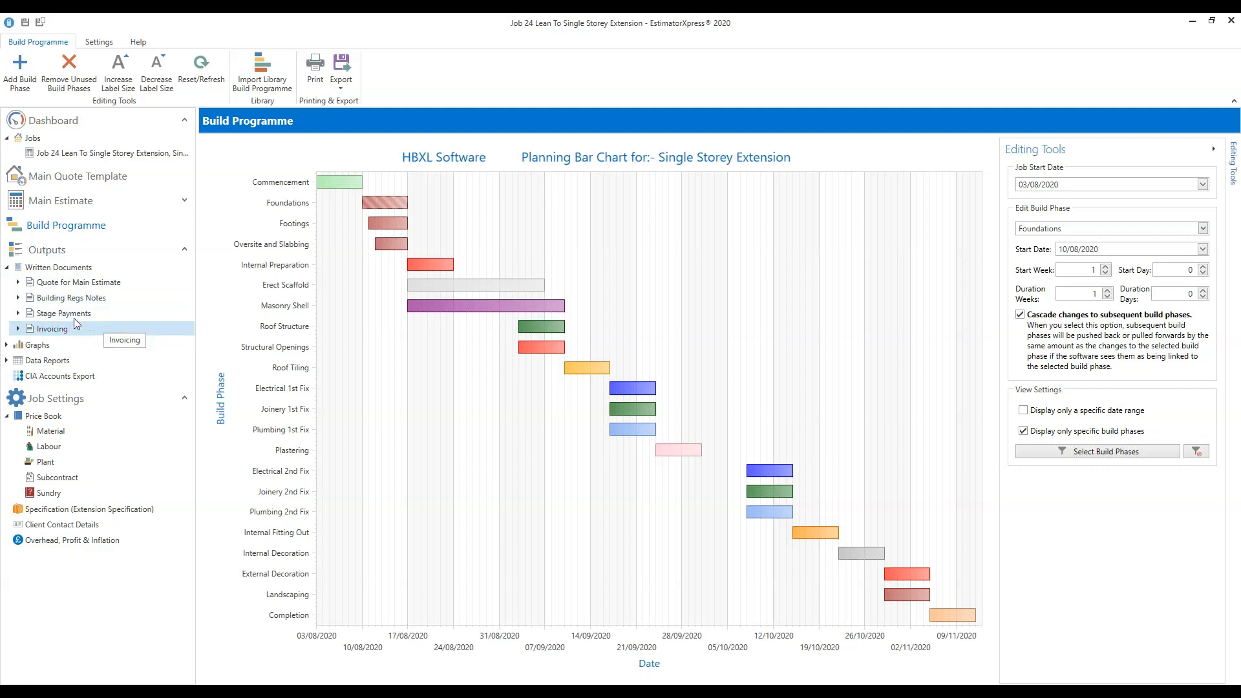
click(69, 362)
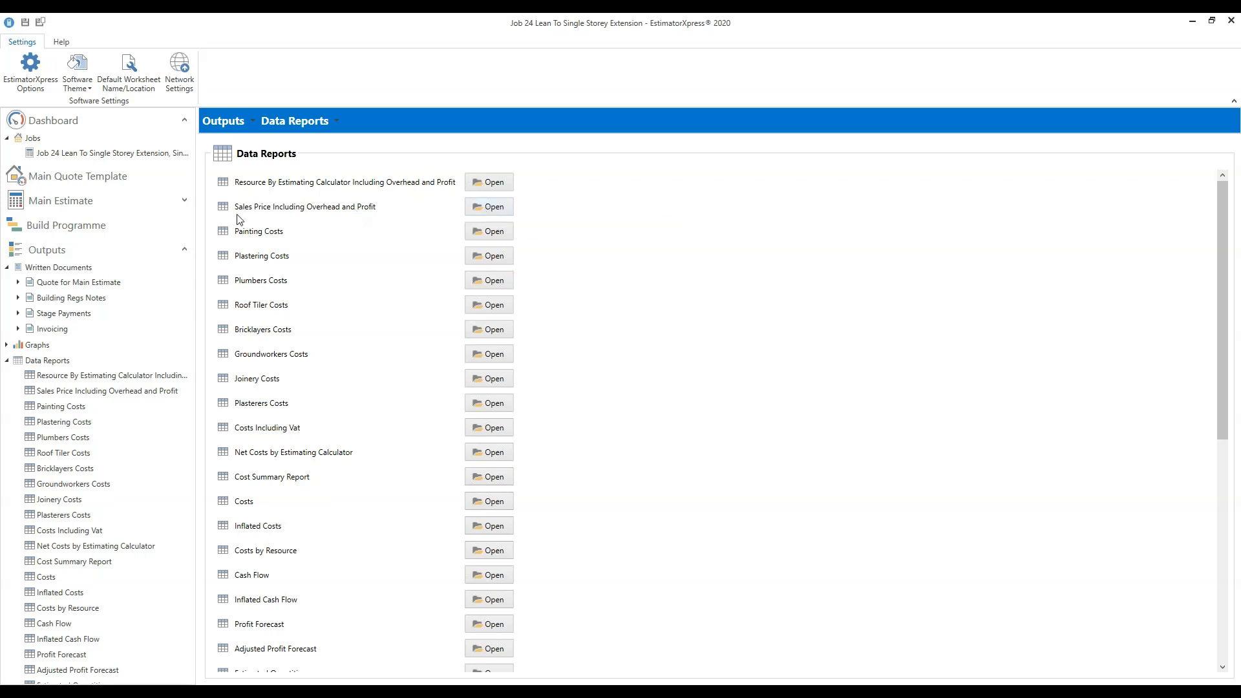
Open the Sales Price Including Overhead and Profit report, totalling £30,120.45 across build phases.
click(503, 212)
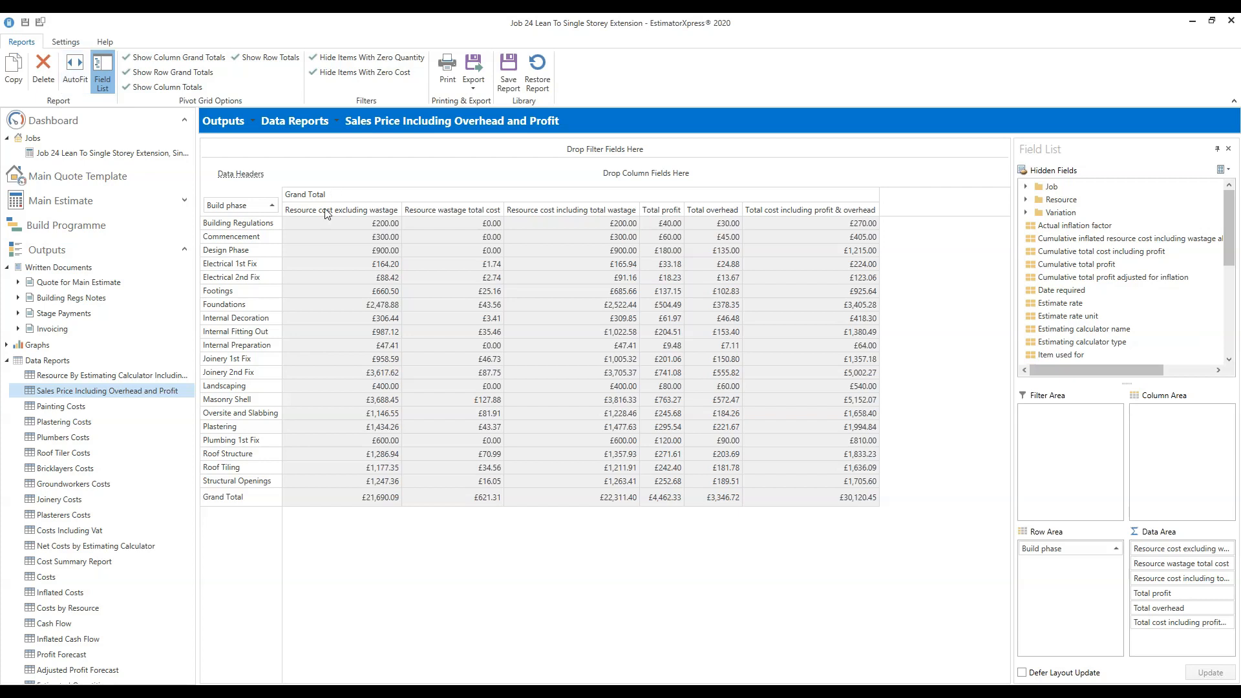
Narrow the Build phase label column, auto-fit the pivot columns, and toggle the field list off and on.
drag(283, 252, 255, 241)
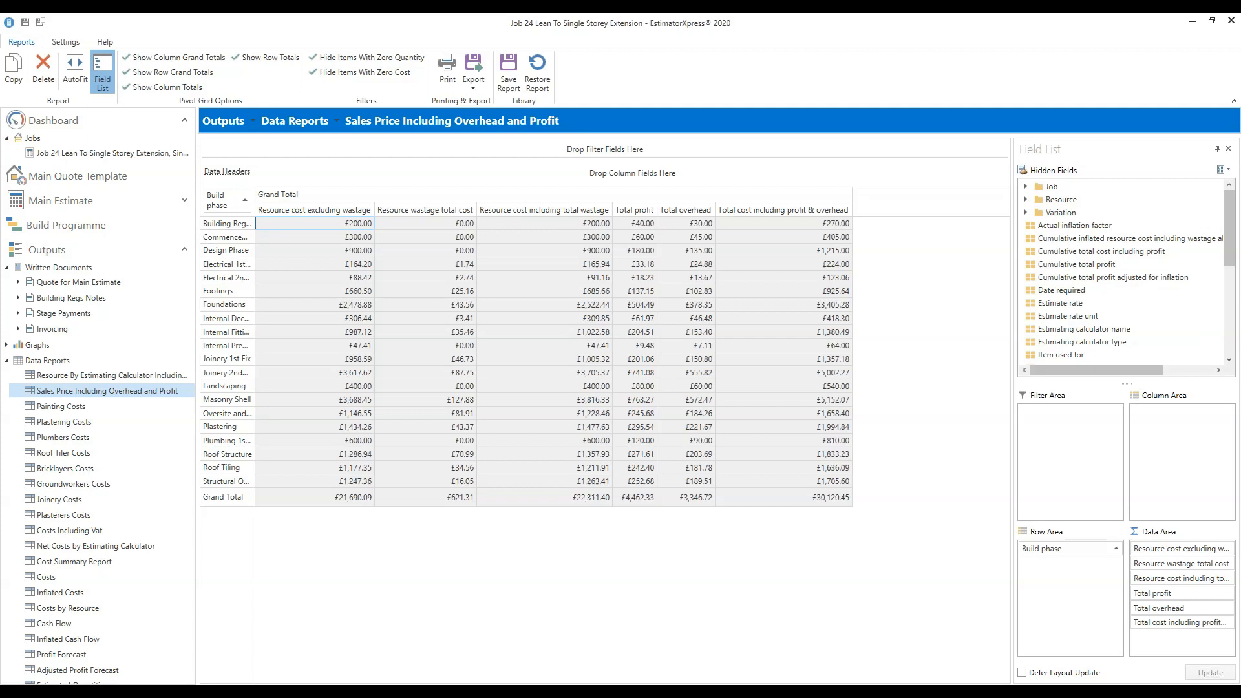
click(79, 81)
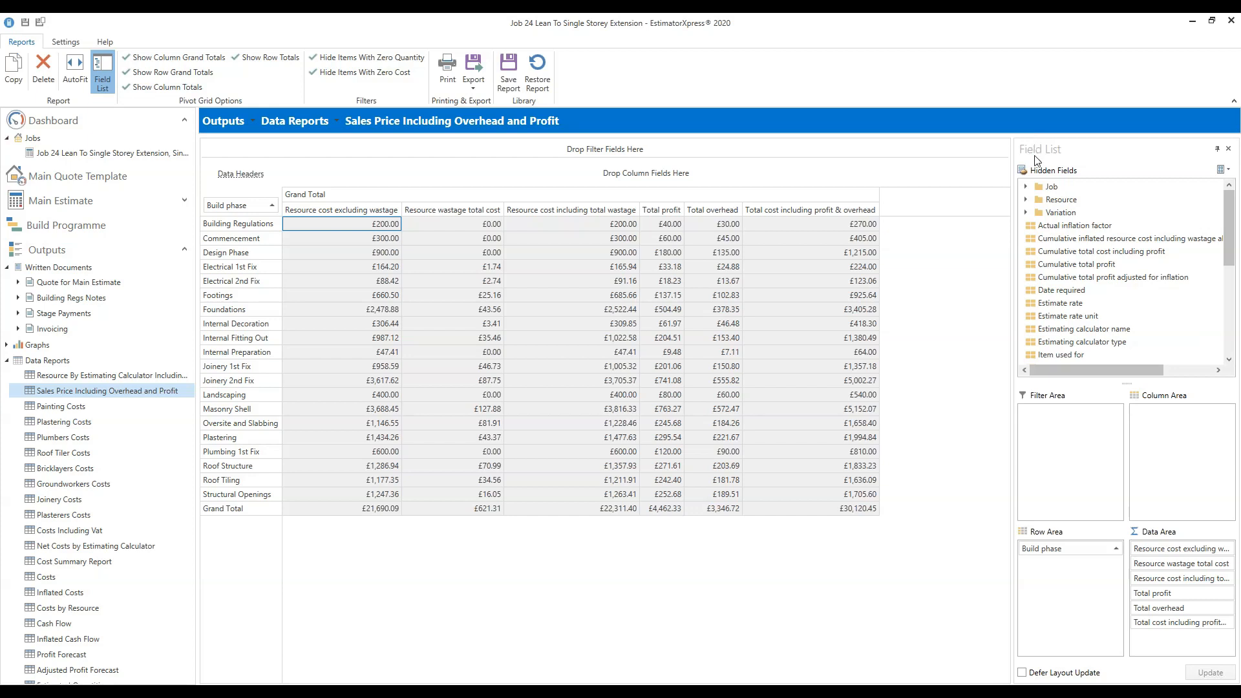
click(102, 84)
click(102, 87)
Look over the export formats, then save the sales price report to the library.
click(476, 88)
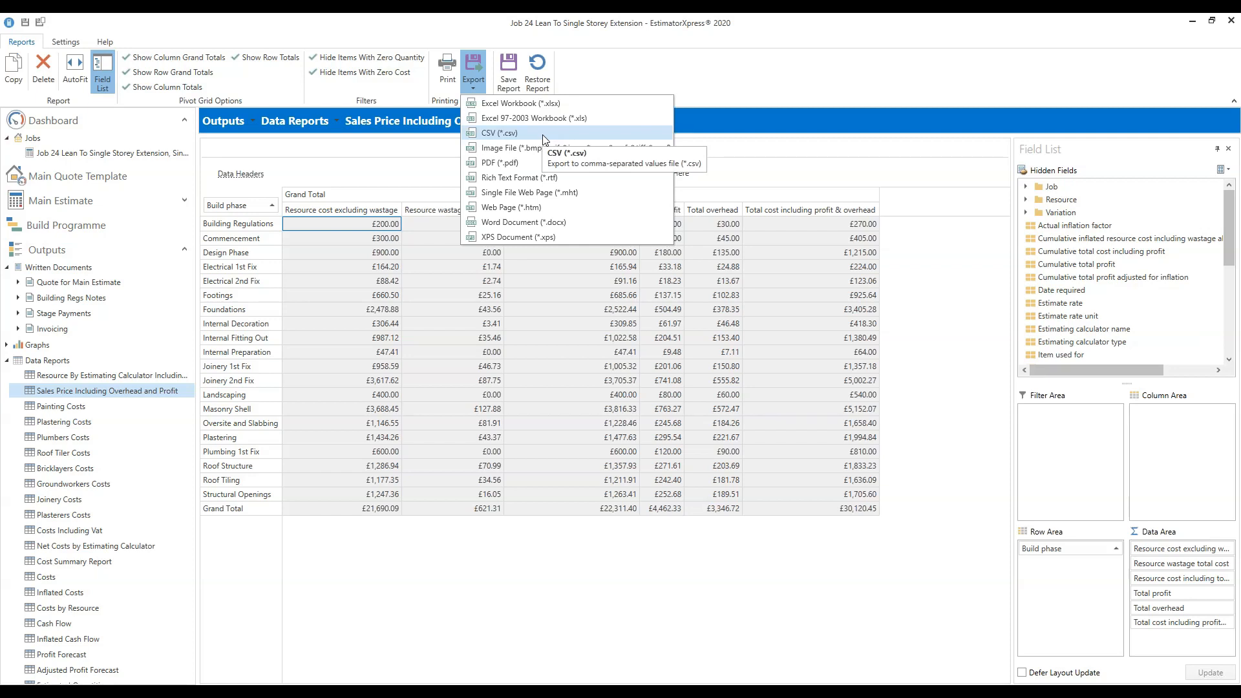
click(595, 79)
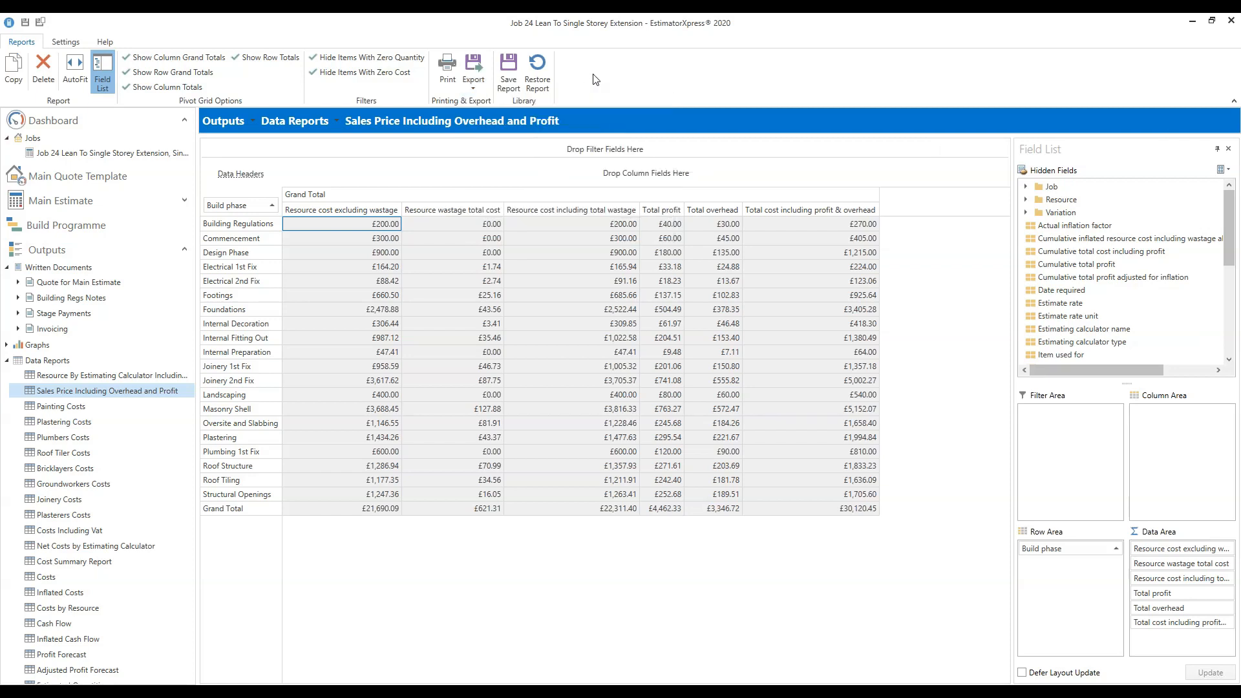
click(511, 69)
click(381, 452)
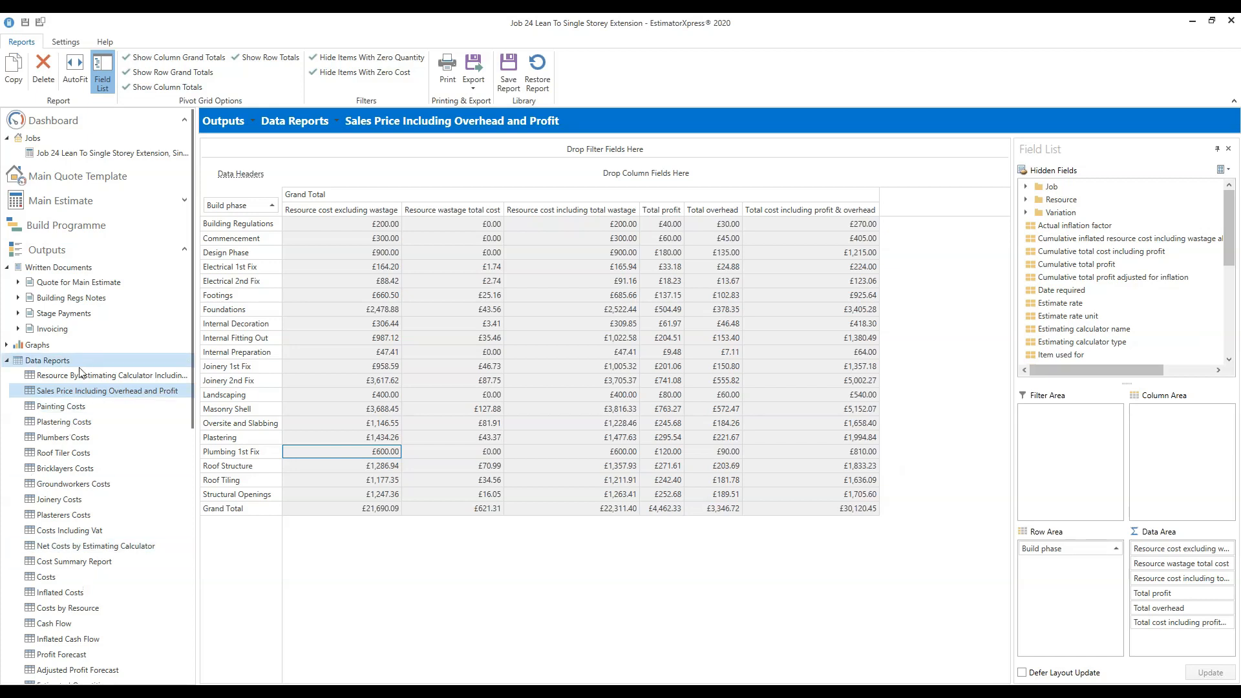
drag(191, 331, 186, 461)
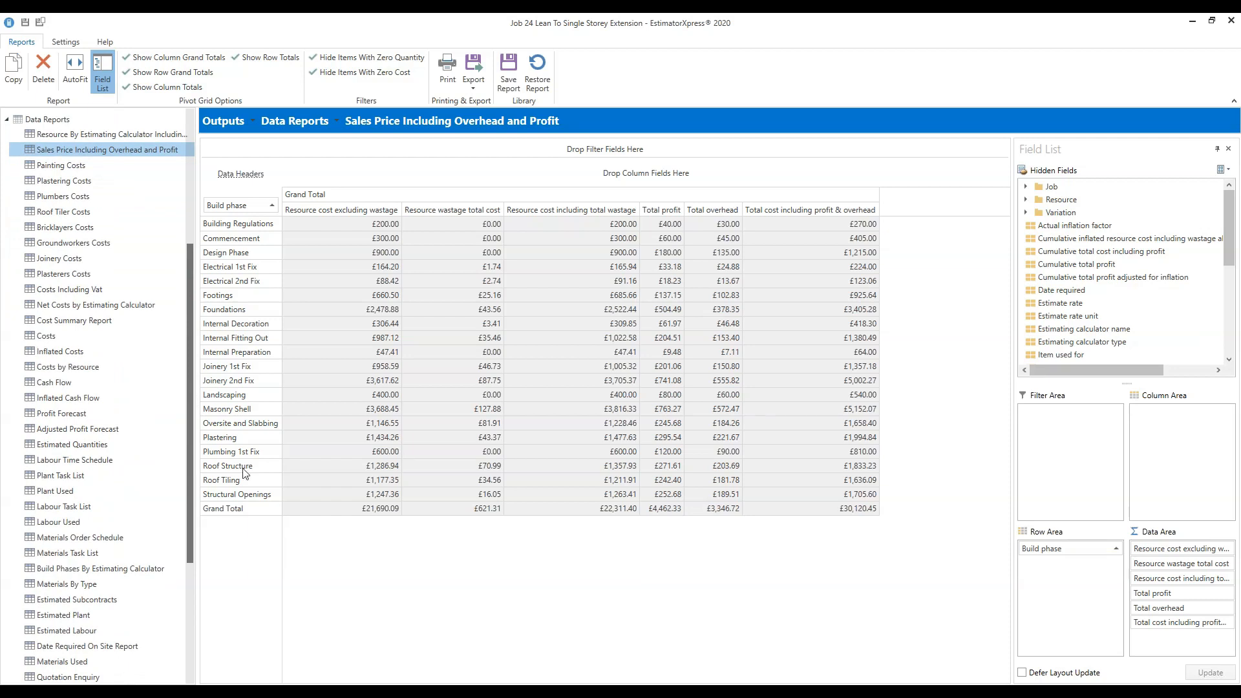
click(93, 183)
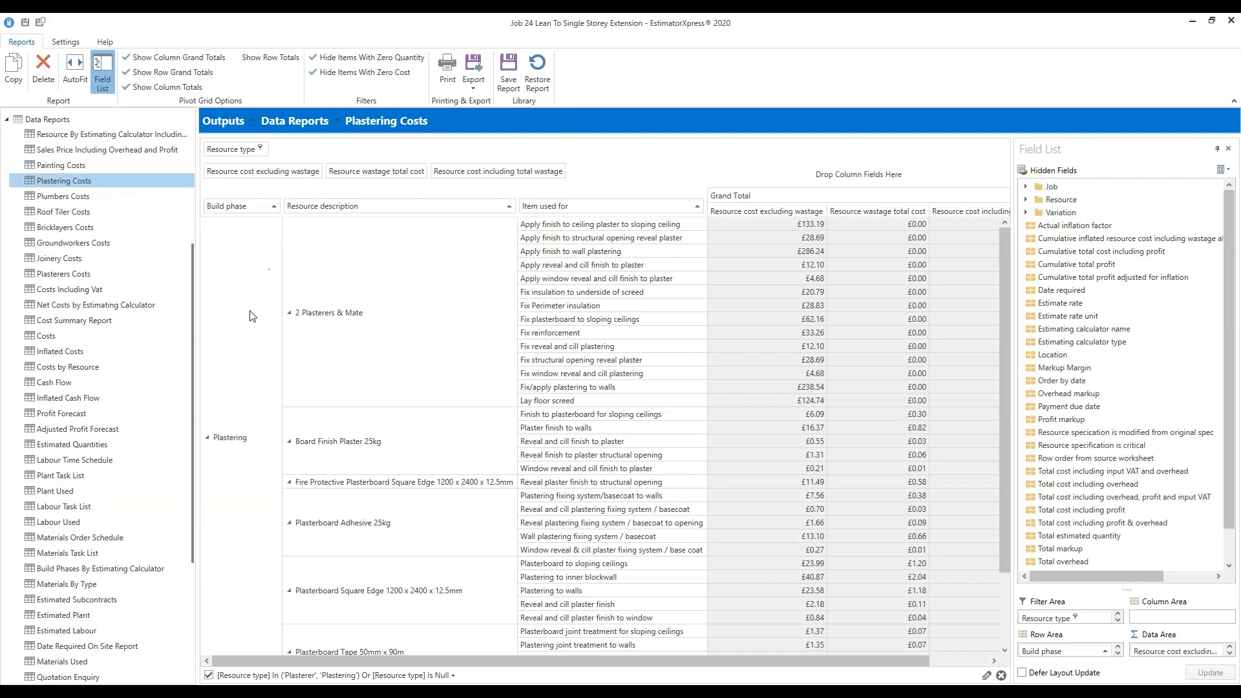
Scroll through the Plastering Costs grid to review each plastering resource and its use.
scroll(259, 507, down, 2)
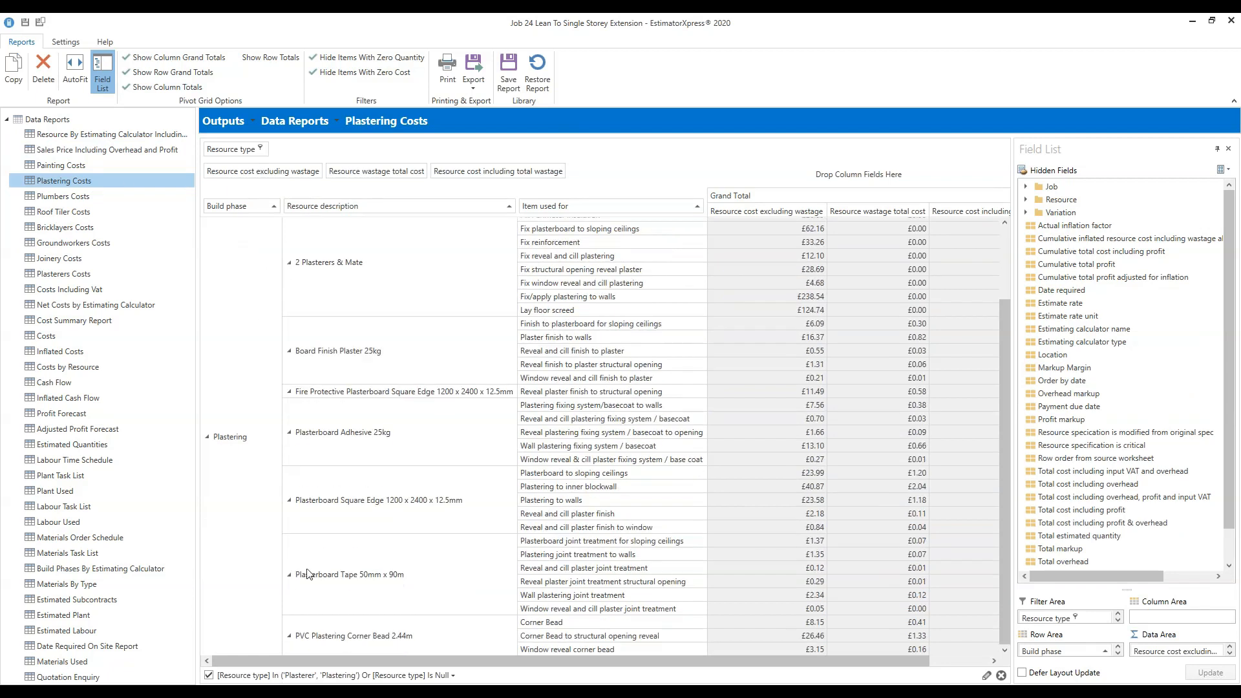
scroll(746, 490, up, 1)
scroll(748, 471, down, 1)
scroll(748, 470, up, 2)
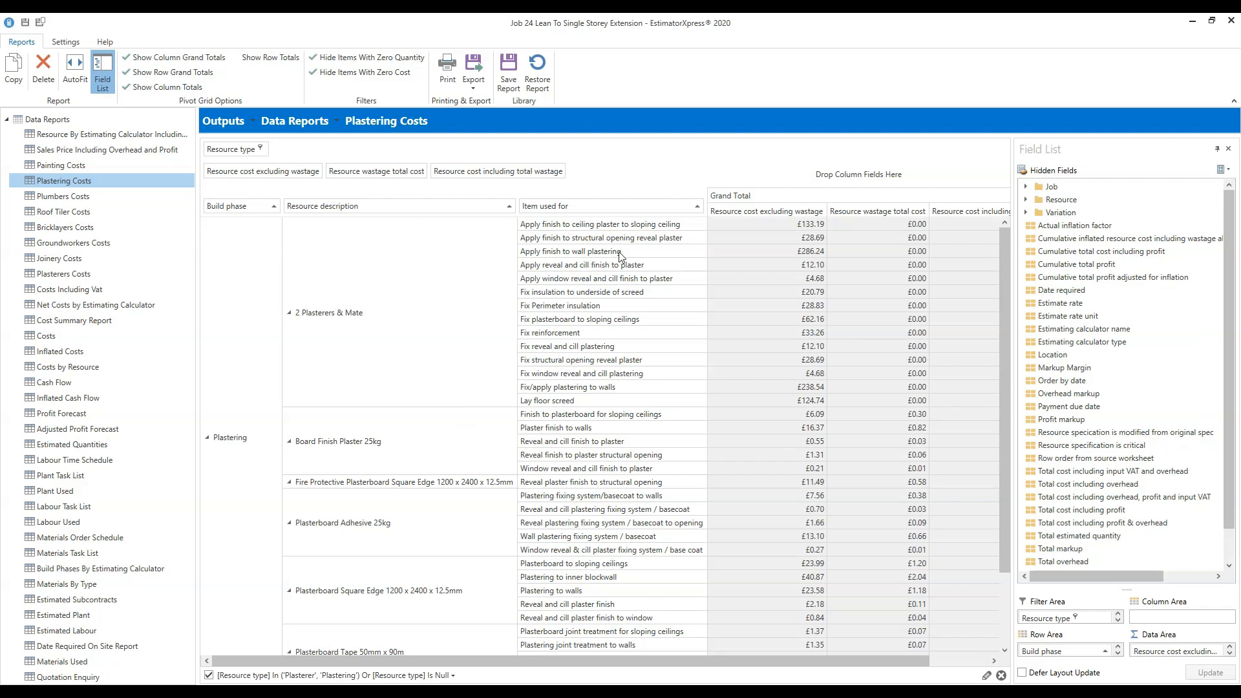
click(812, 661)
drag(812, 662, 890, 656)
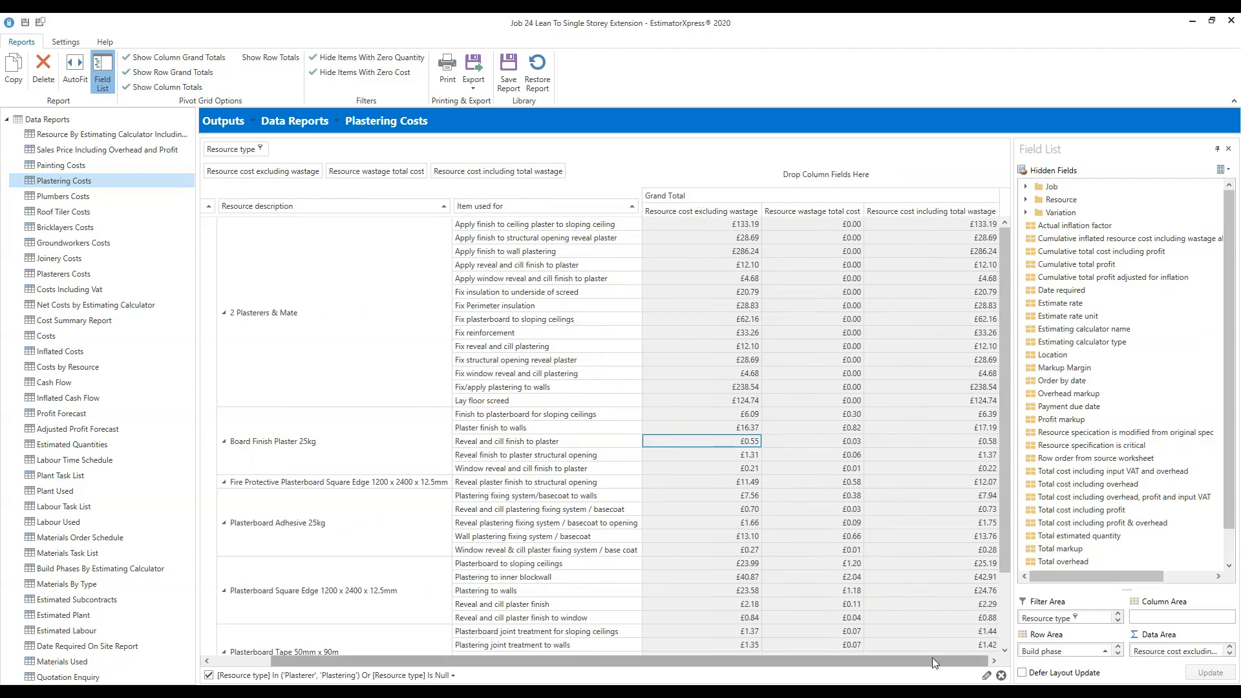
drag(1005, 533, 1001, 675)
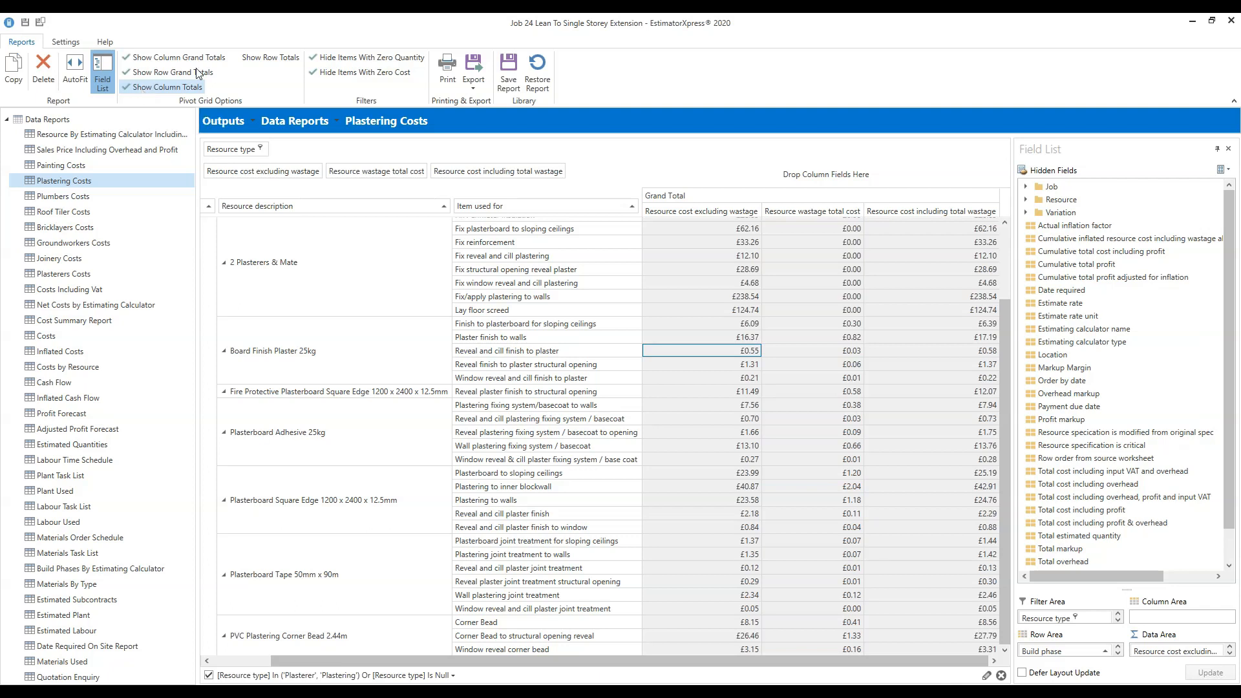
Turn on row subtotals per resource group, check them in the grid, then open Costs by Resource.
click(240, 58)
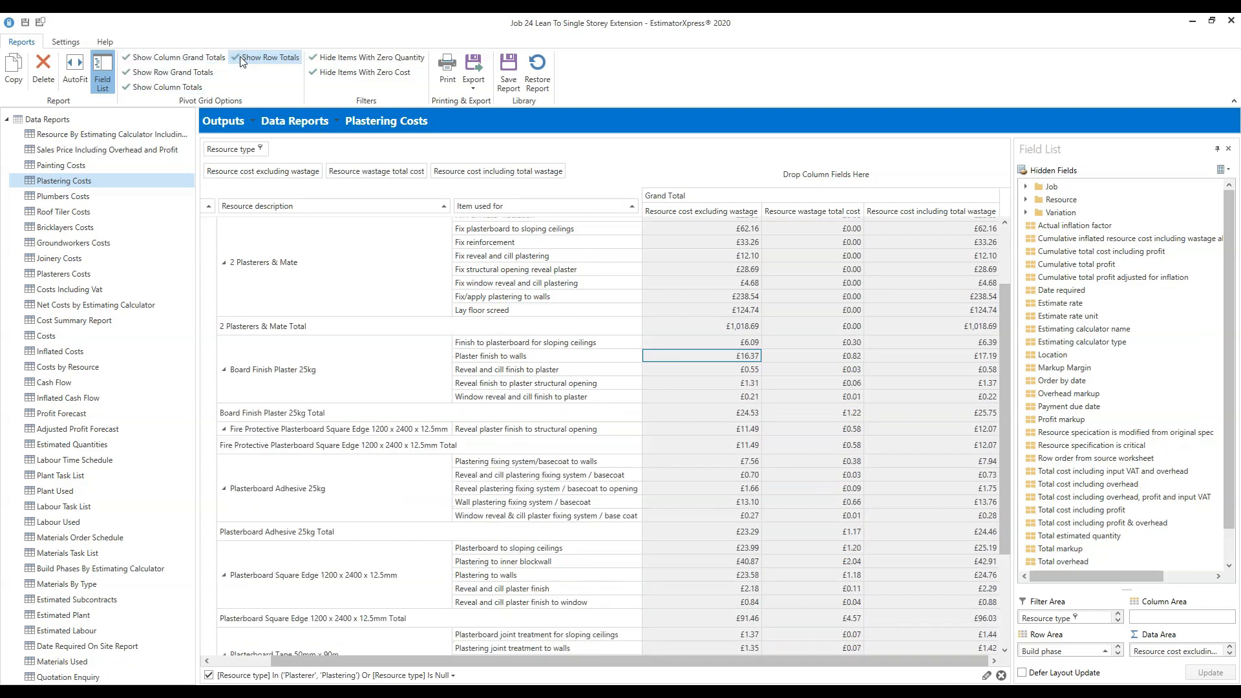
scroll(981, 524, down, 1)
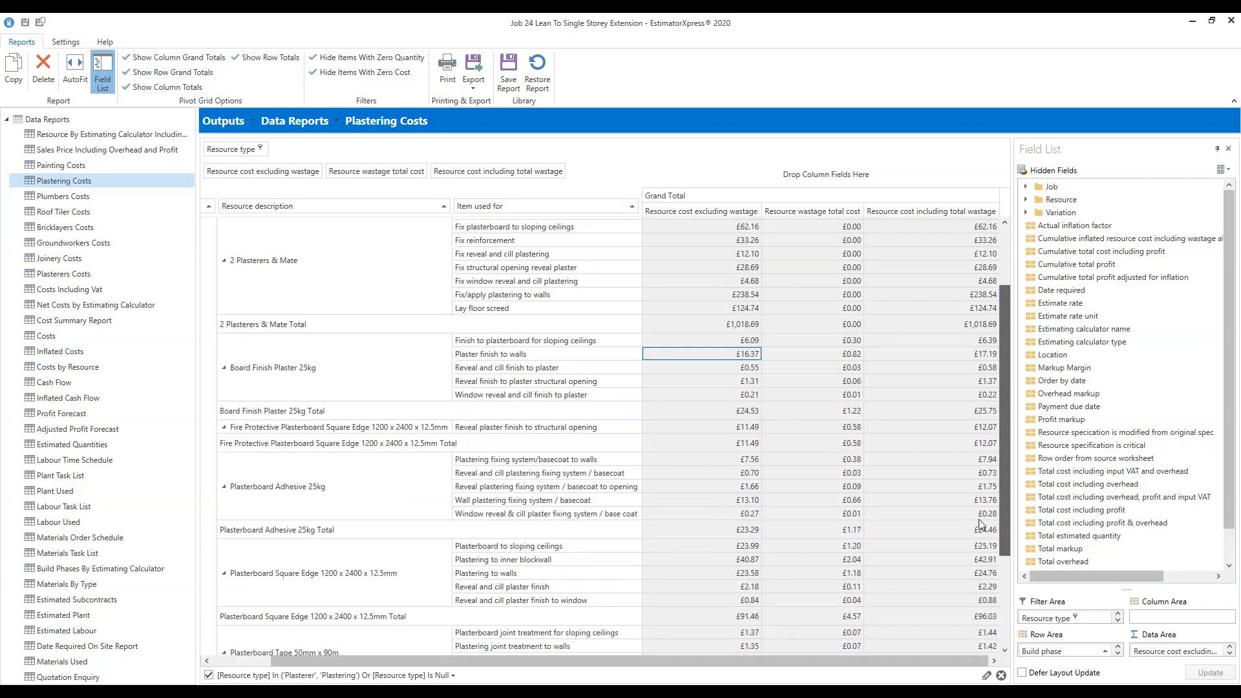
scroll(981, 525, down, 3)
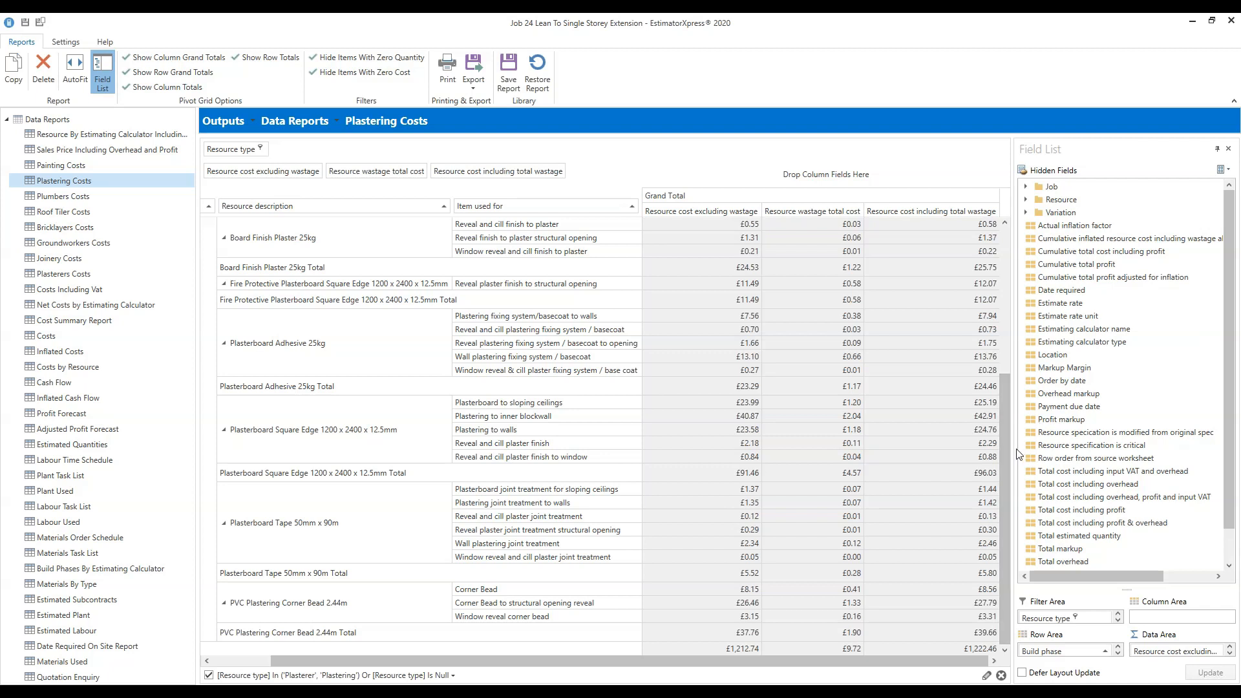
drag(1006, 450, 1021, 219)
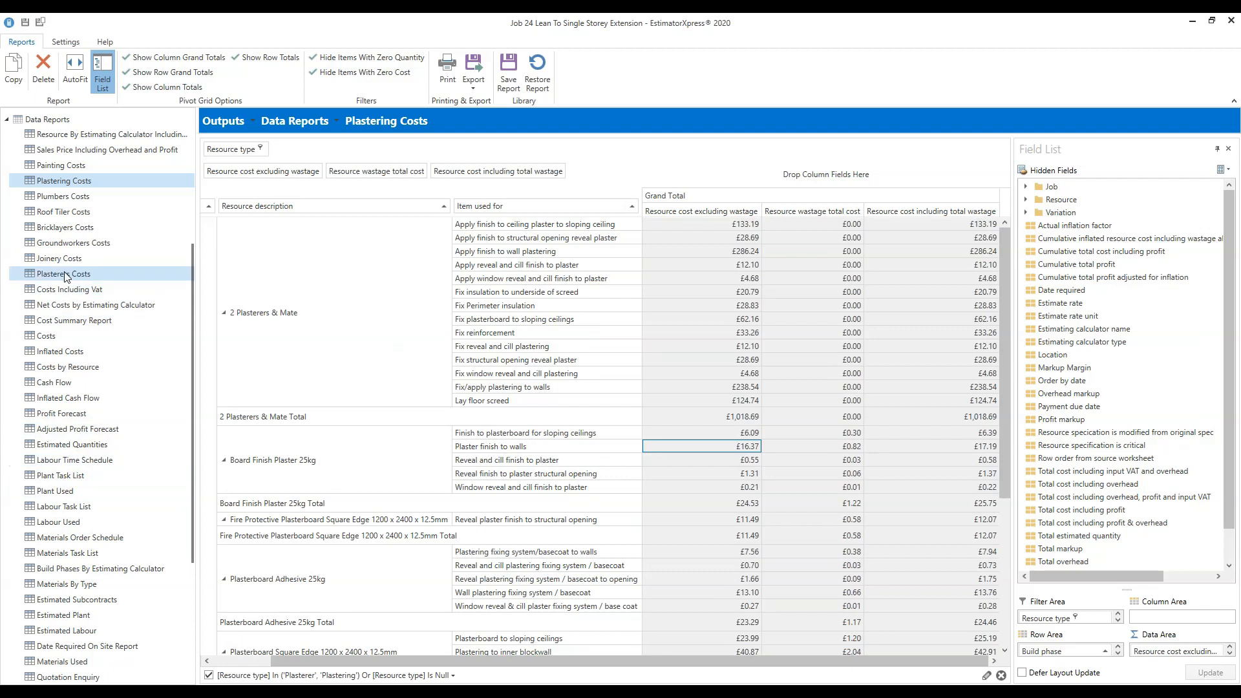
click(100, 368)
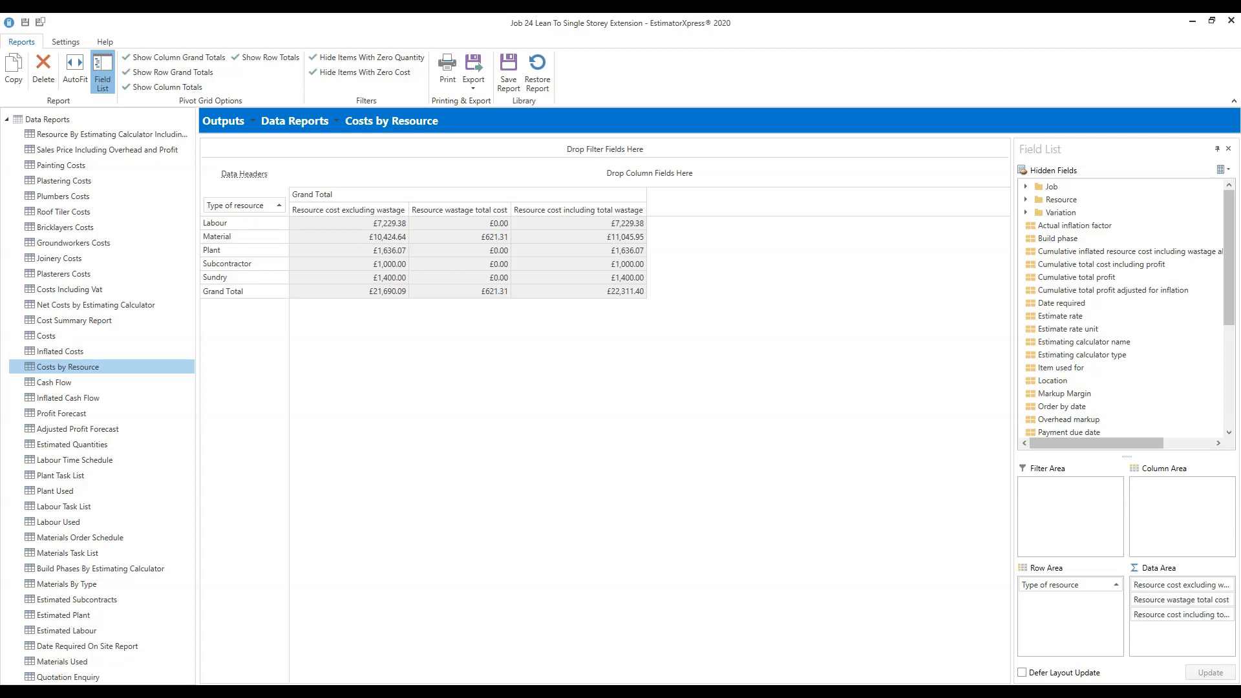
Open the Cash Flow report listing resource costs by payment due date.
click(80, 386)
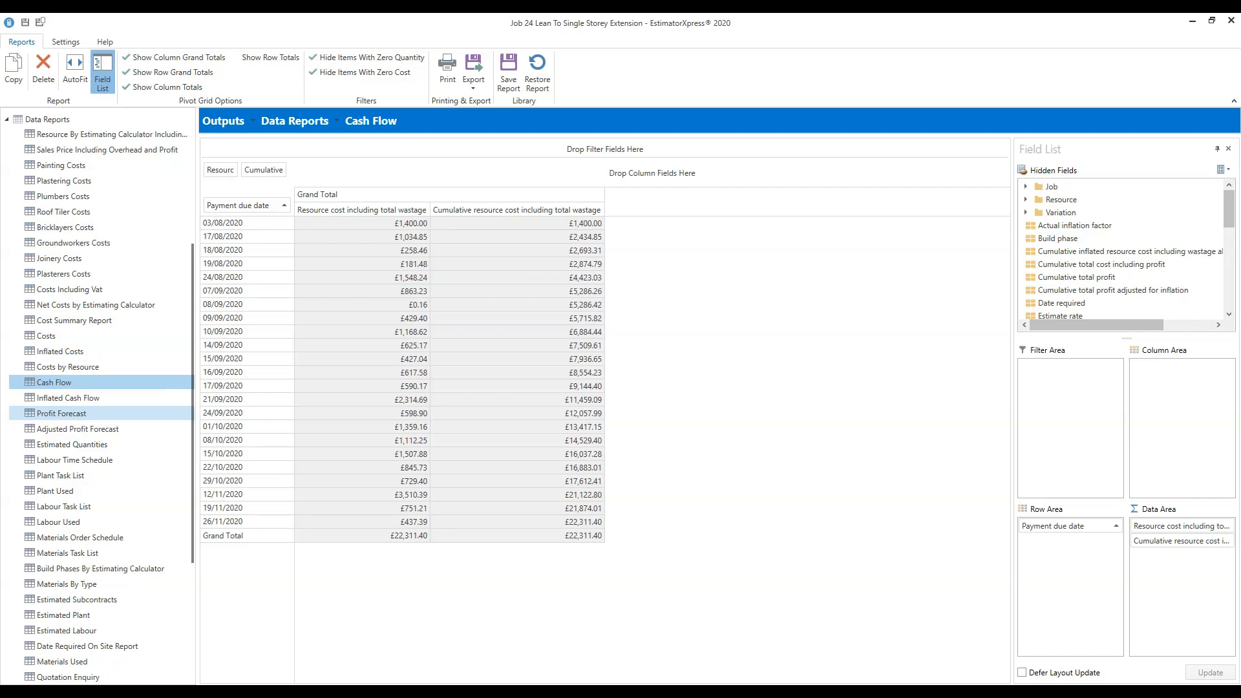
Open the Profit Forecast report from the Data Reports tree.
click(61, 413)
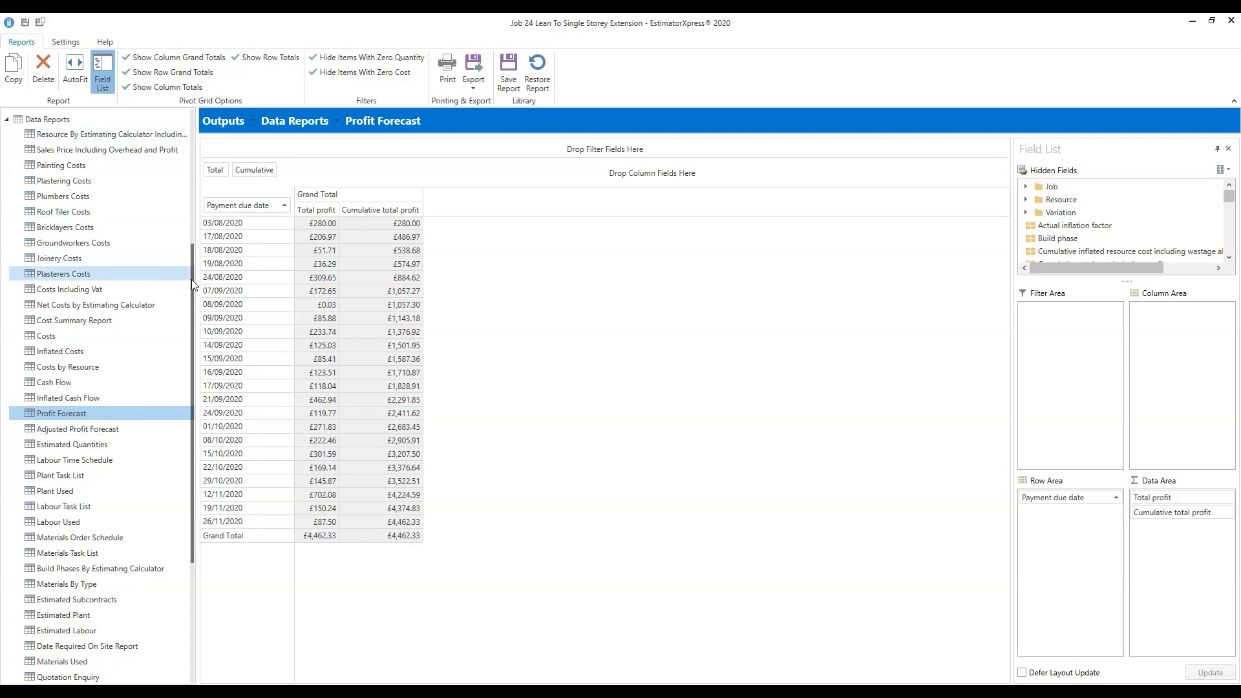
Scroll through the Profit Forecast grid, then open the Labour Time Schedule report.
drag(192, 281, 189, 455)
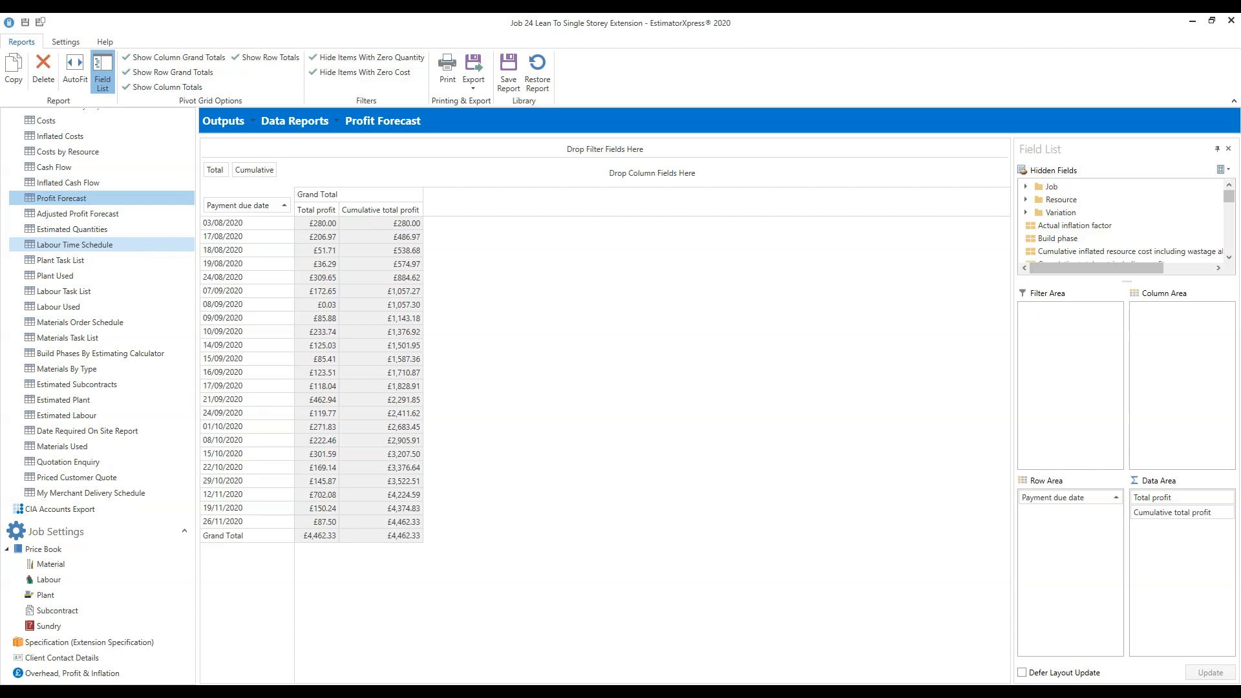
click(74, 245)
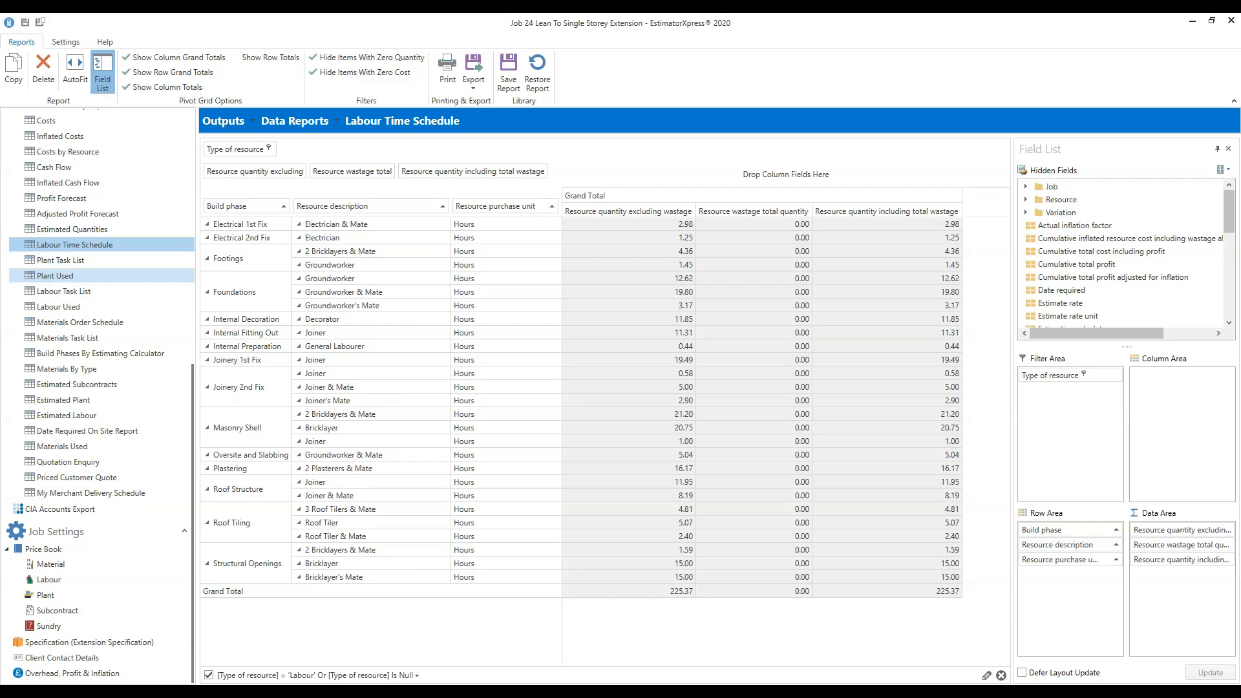
Open the Plant Used report from the Data Reports list.
click(55, 275)
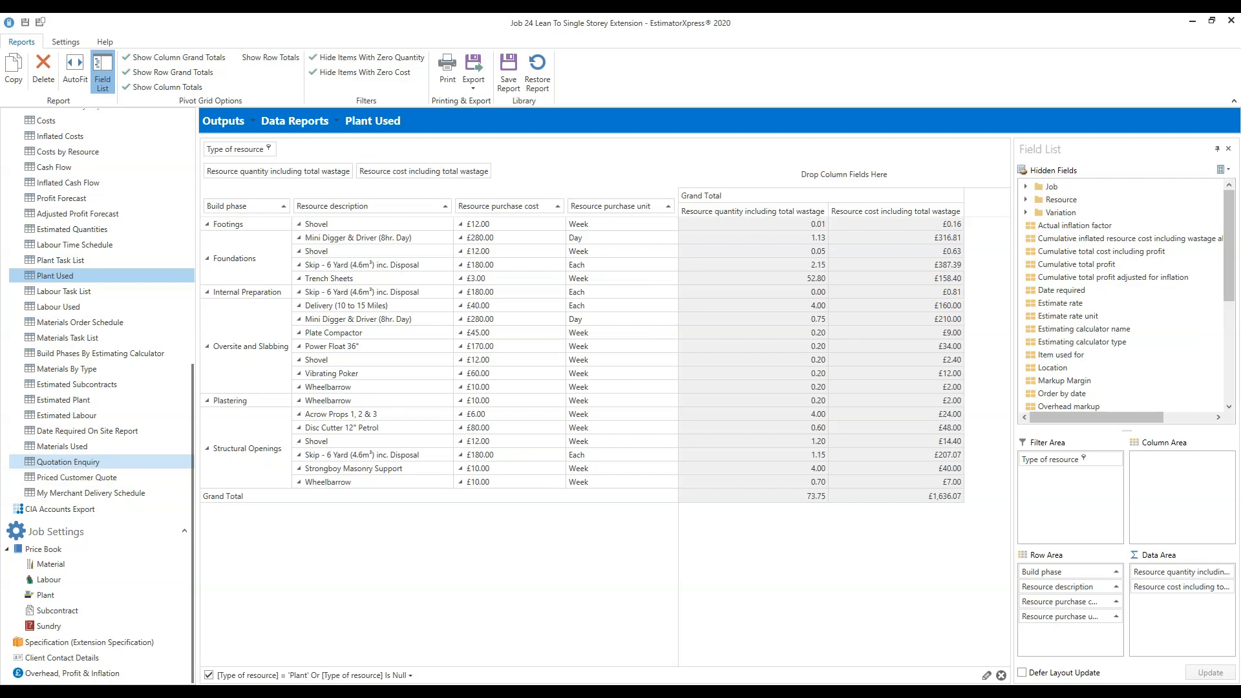
Open the Quotation Enquiry report from Data Reports, showing materials grouped by resource type.
click(68, 461)
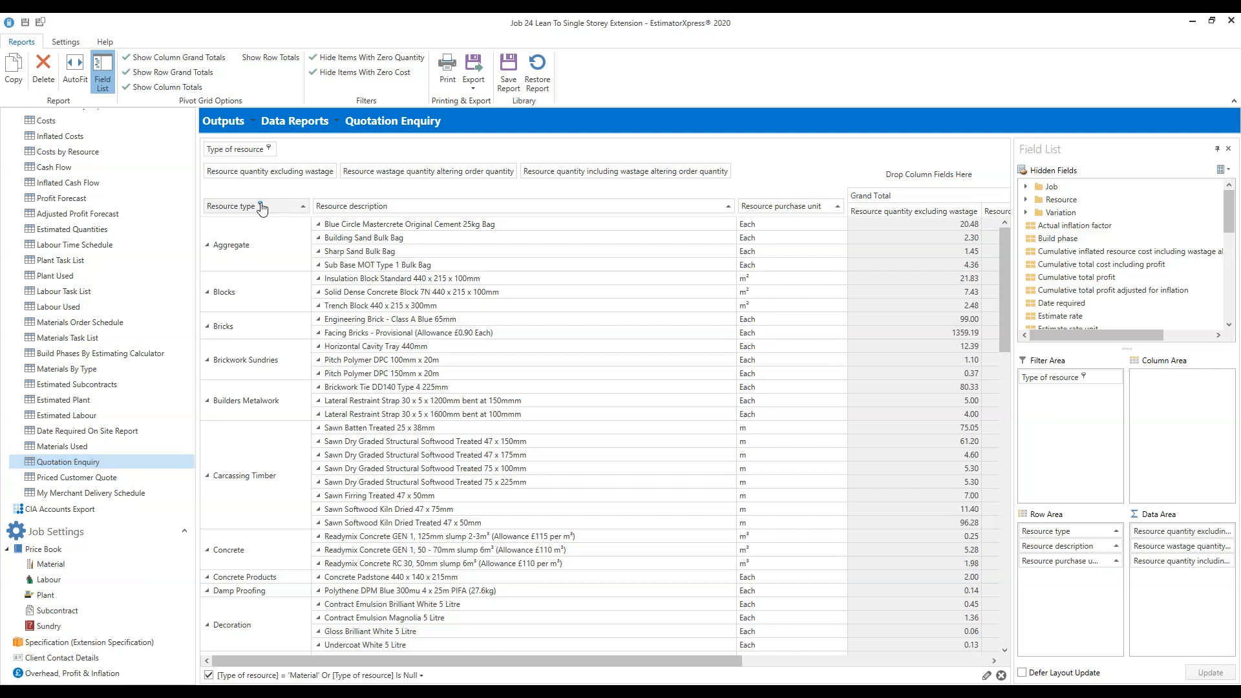
Filter Resource type to Aggregate, Blocks, Concrete and Concrete Products, giving a 69.82 total.
click(261, 205)
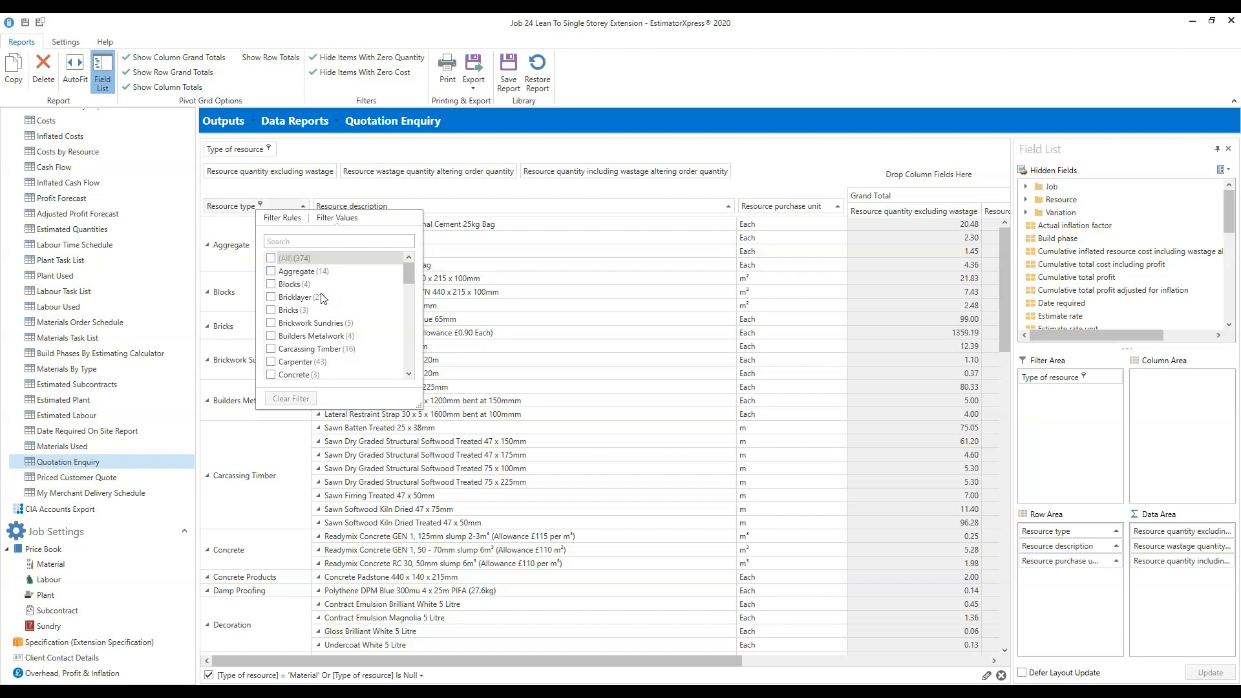
click(273, 275)
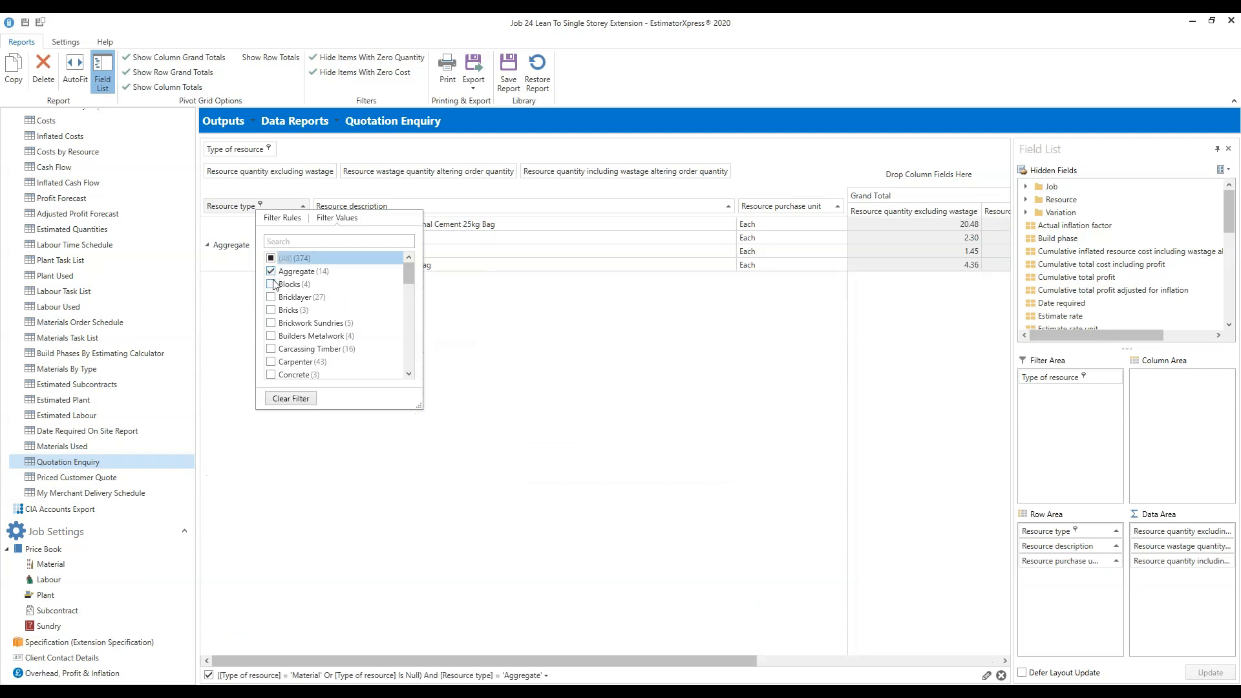
click(272, 285)
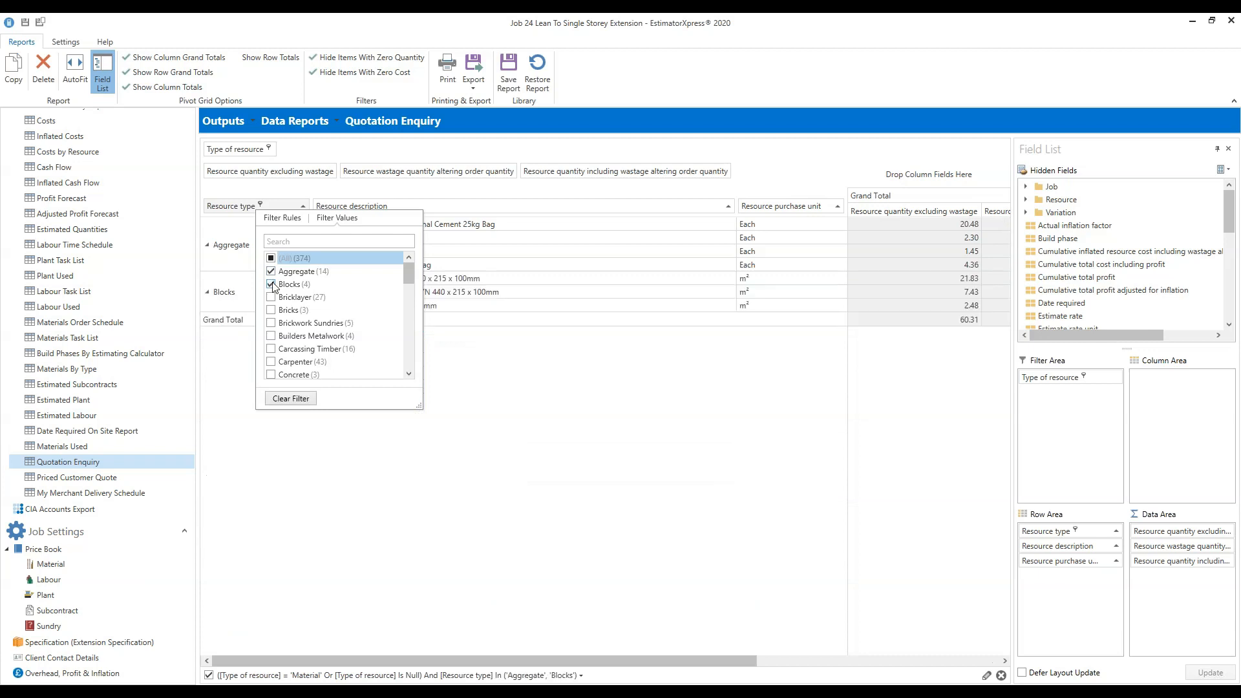
click(272, 375)
scroll(352, 346, down, 2)
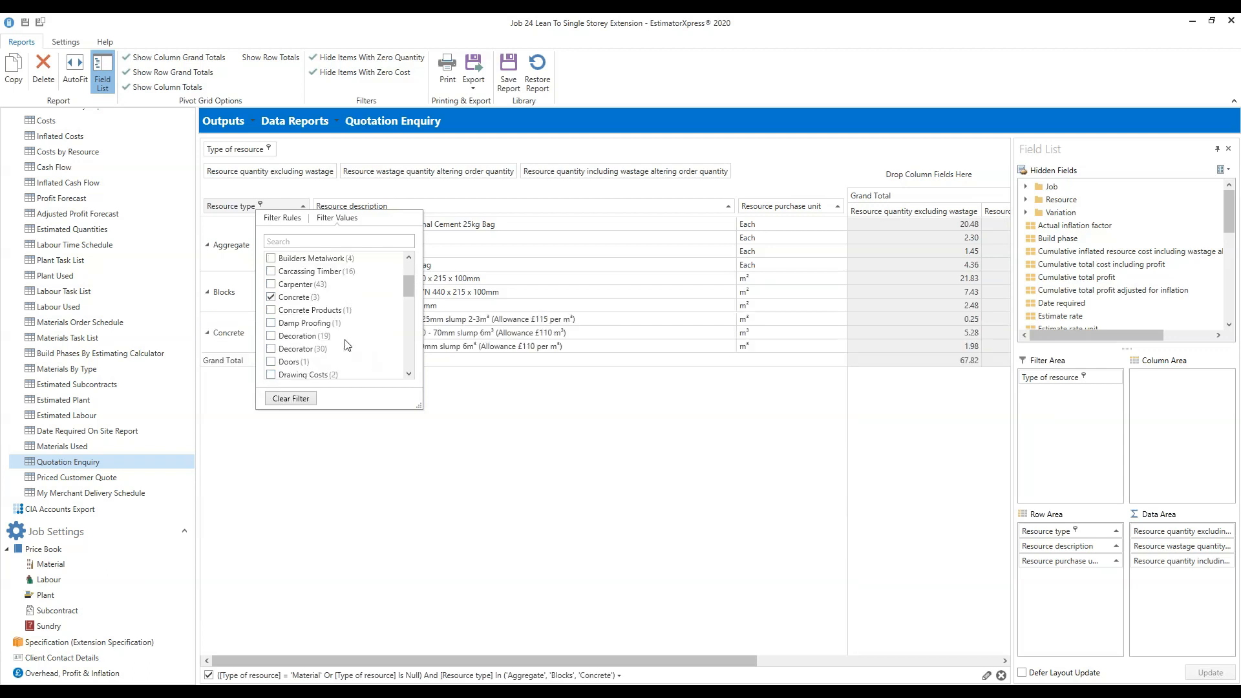
click(272, 311)
scroll(356, 327, up, 2)
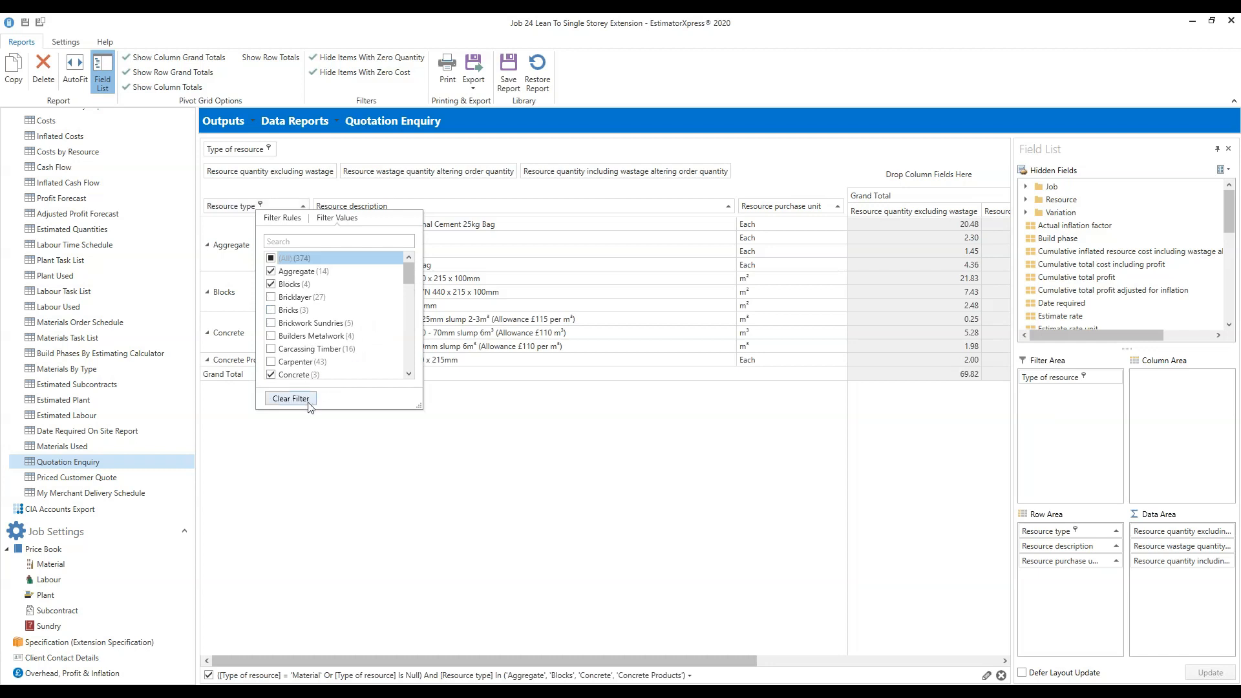
click(643, 462)
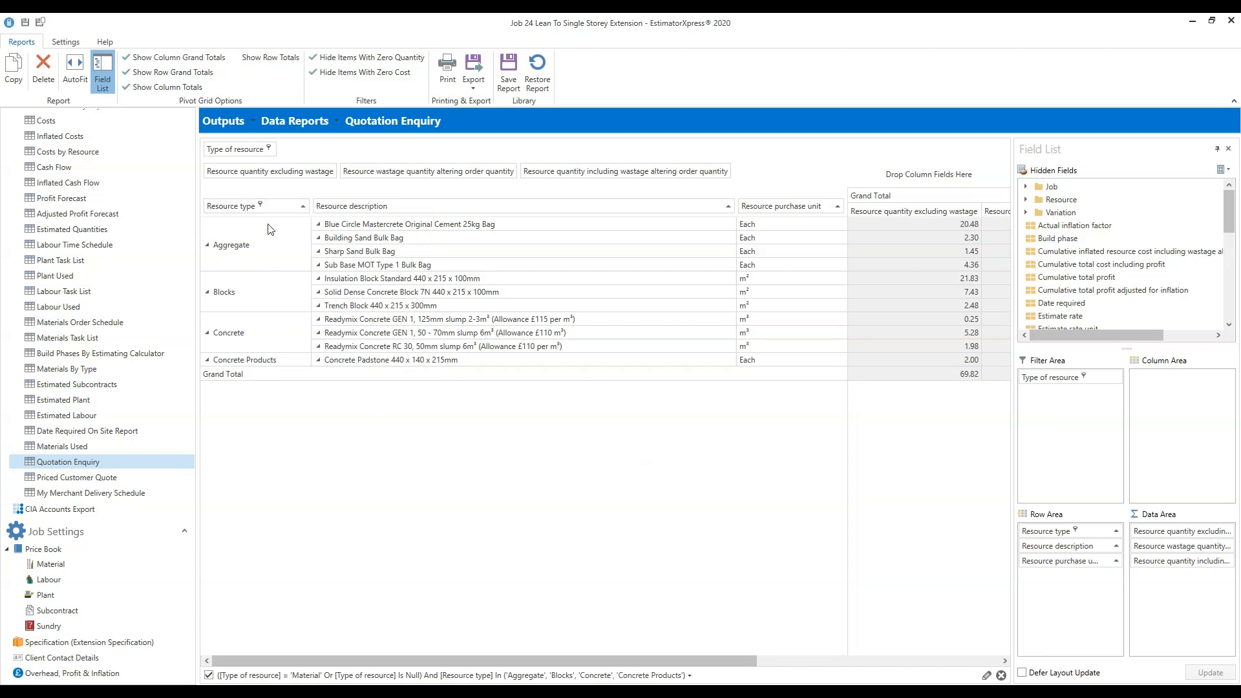
Scroll the pivot grid right to reveal the wastage quantity and including-wastage total columns.
drag(408, 660, 366, 650)
drag(756, 658, 1005, 637)
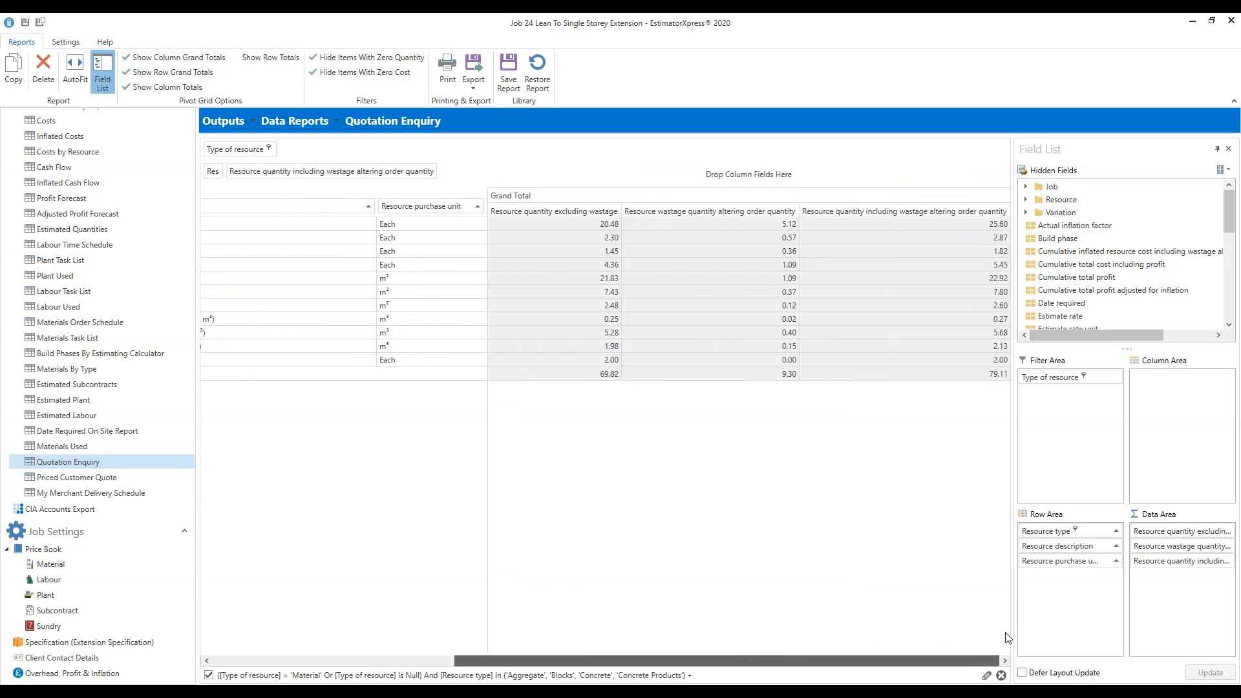
drag(1006, 638, 1006, 637)
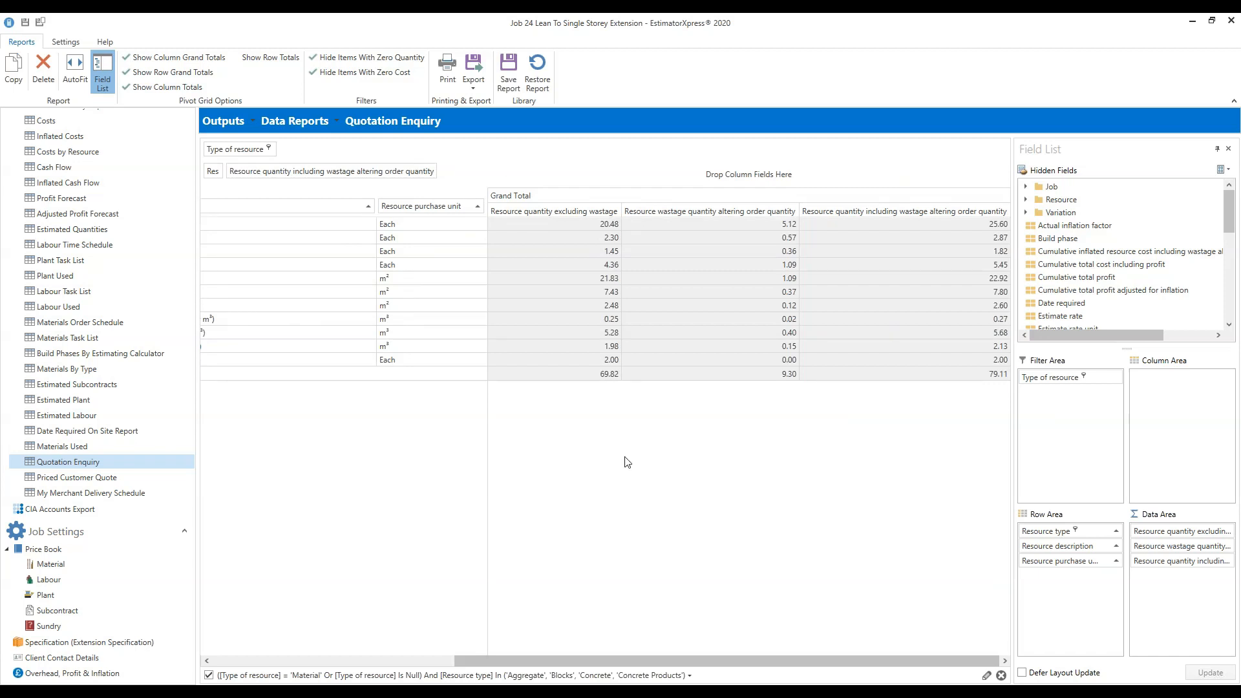
click(473, 89)
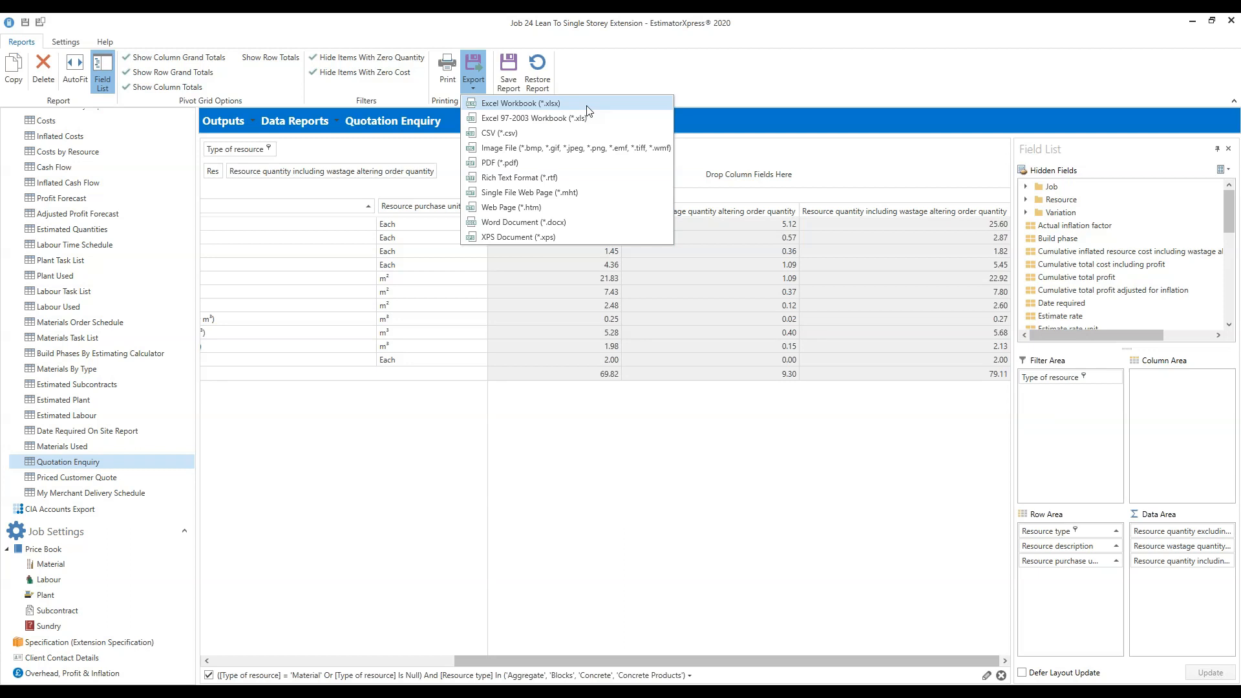
click(736, 429)
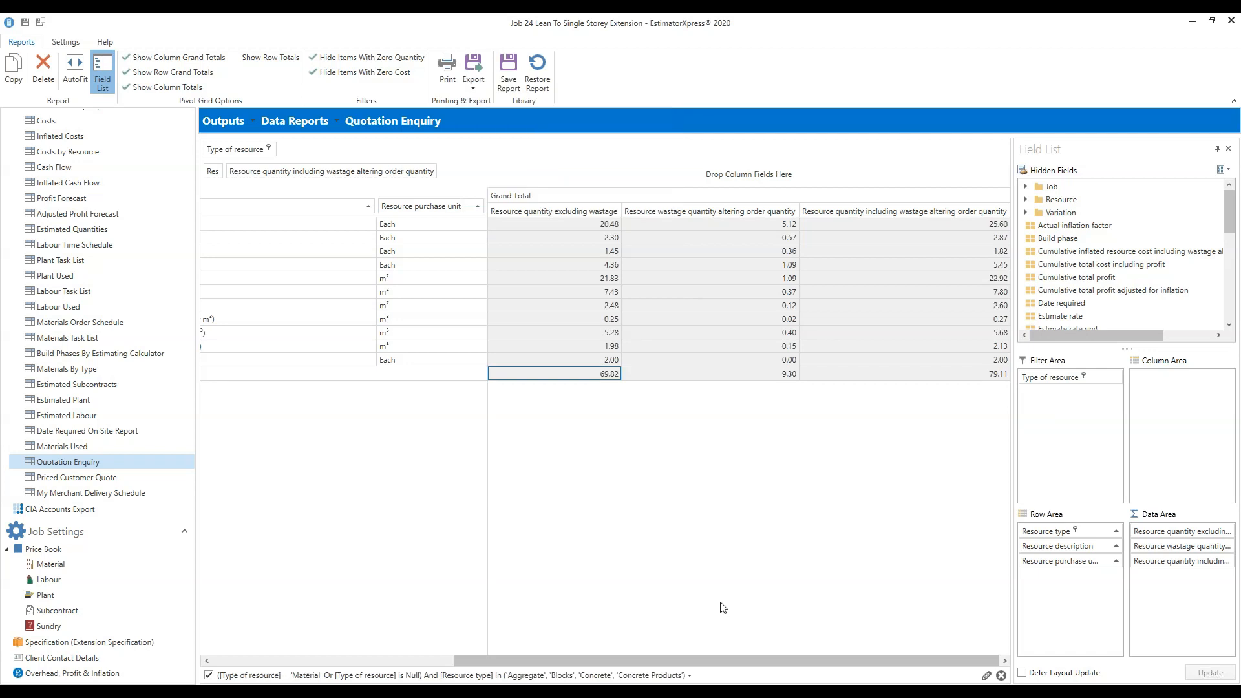
scroll(701, 656, left, 3)
scroll(583, 643, left, 5)
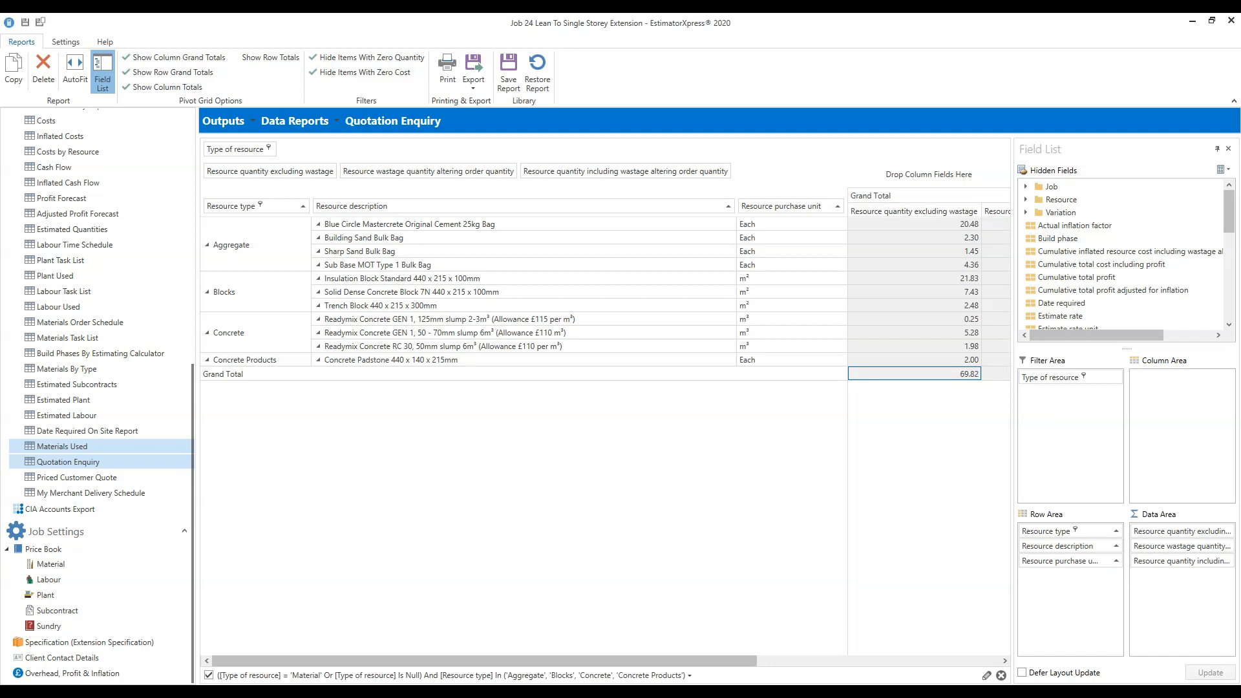
Open the Materials Used report and expand the Resource group in the Field List.
click(62, 446)
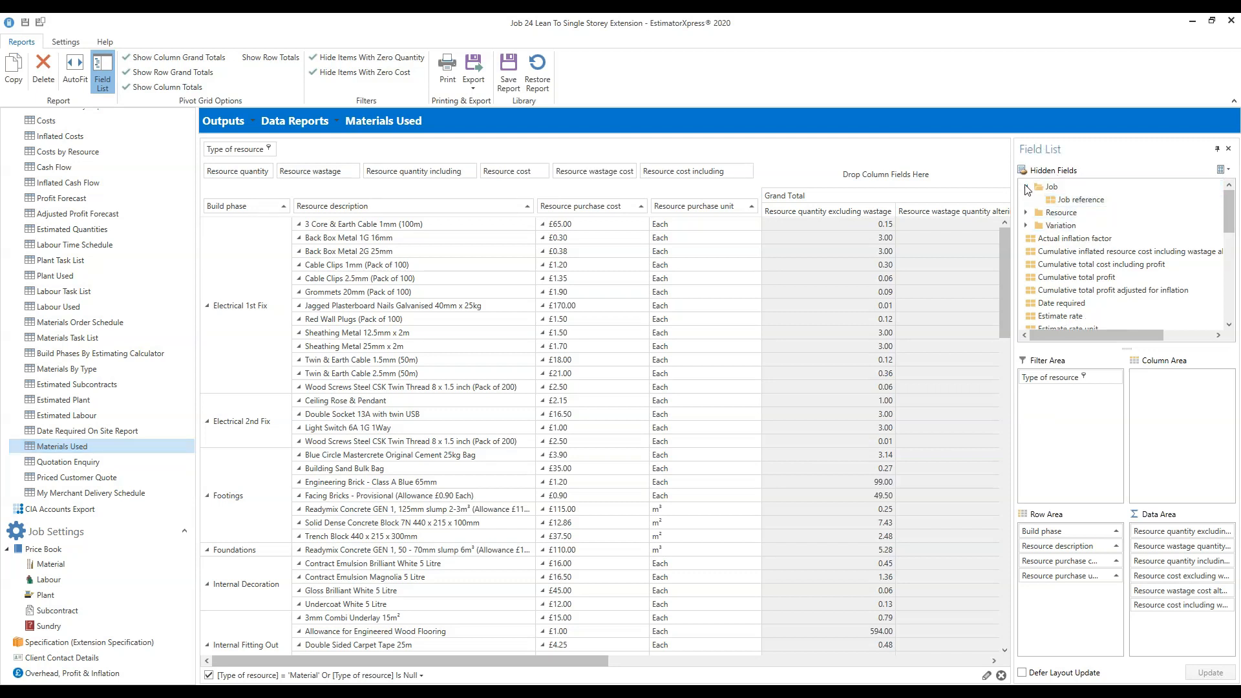
click(1027, 200)
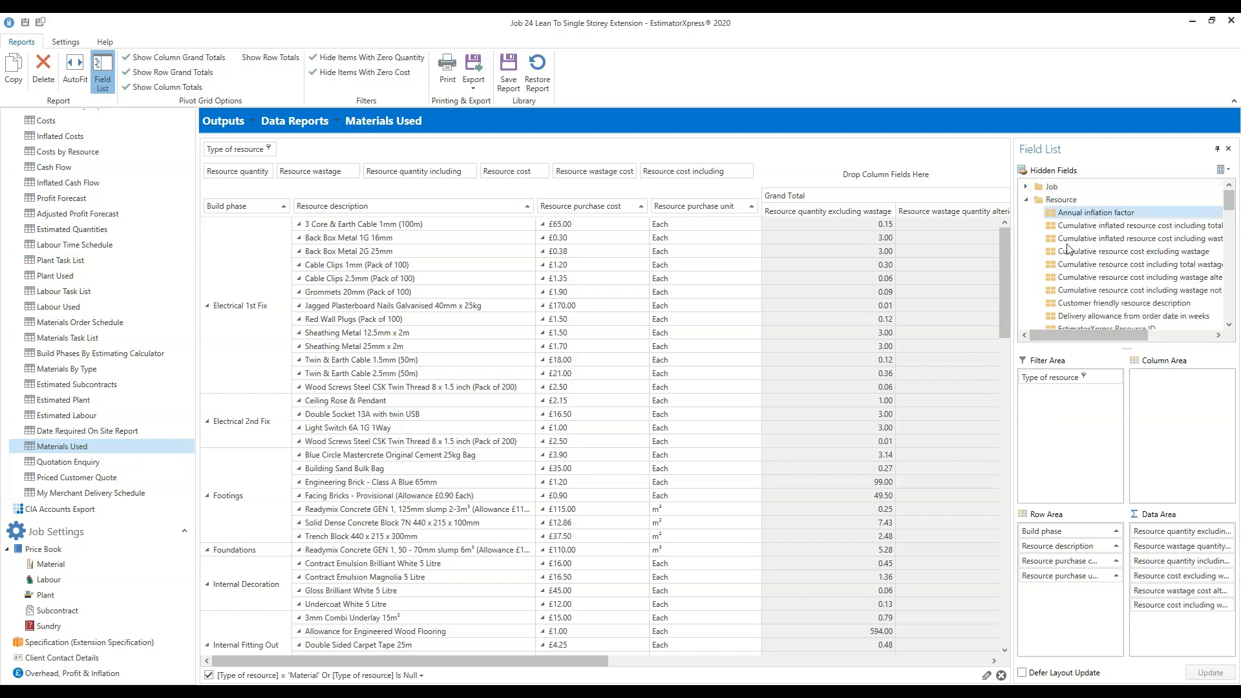
Add Date required to the row area, positioned ahead of Build phase.
scroll(1125, 246, down, 5)
scroll(1068, 186, up, 5)
click(1027, 199)
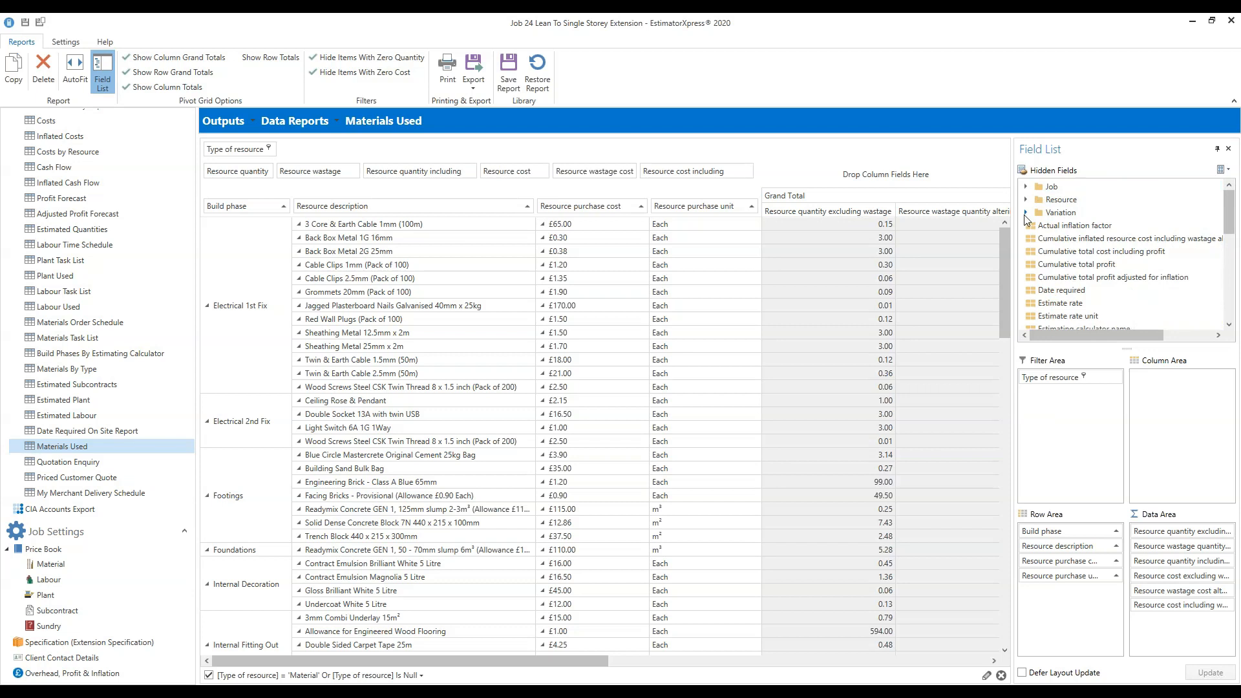
drag(1228, 213, 1224, 254)
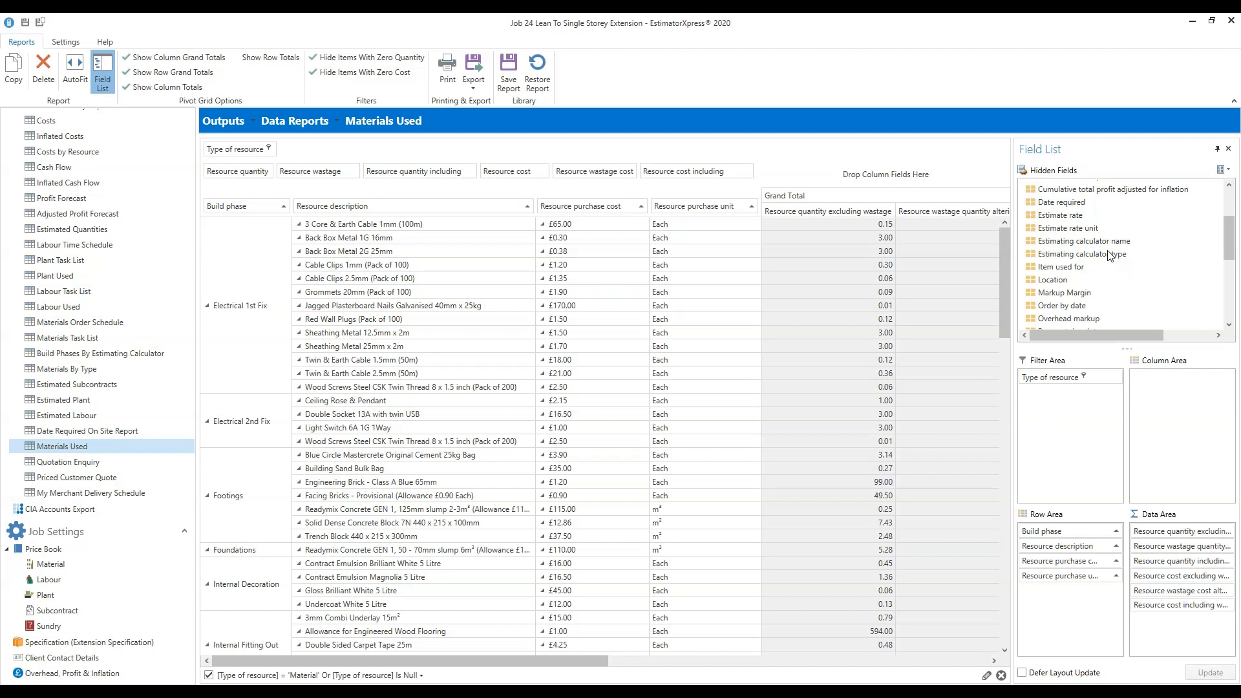
drag(1229, 239, 1235, 234)
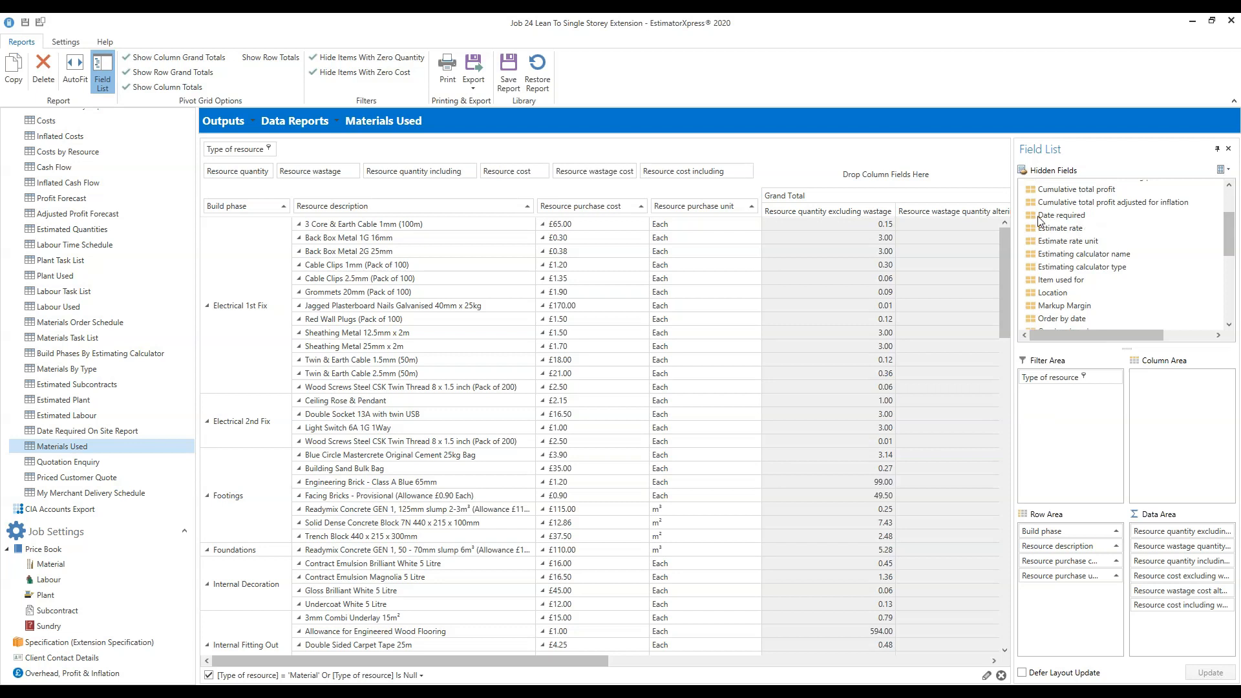
drag(1230, 239, 1236, 205)
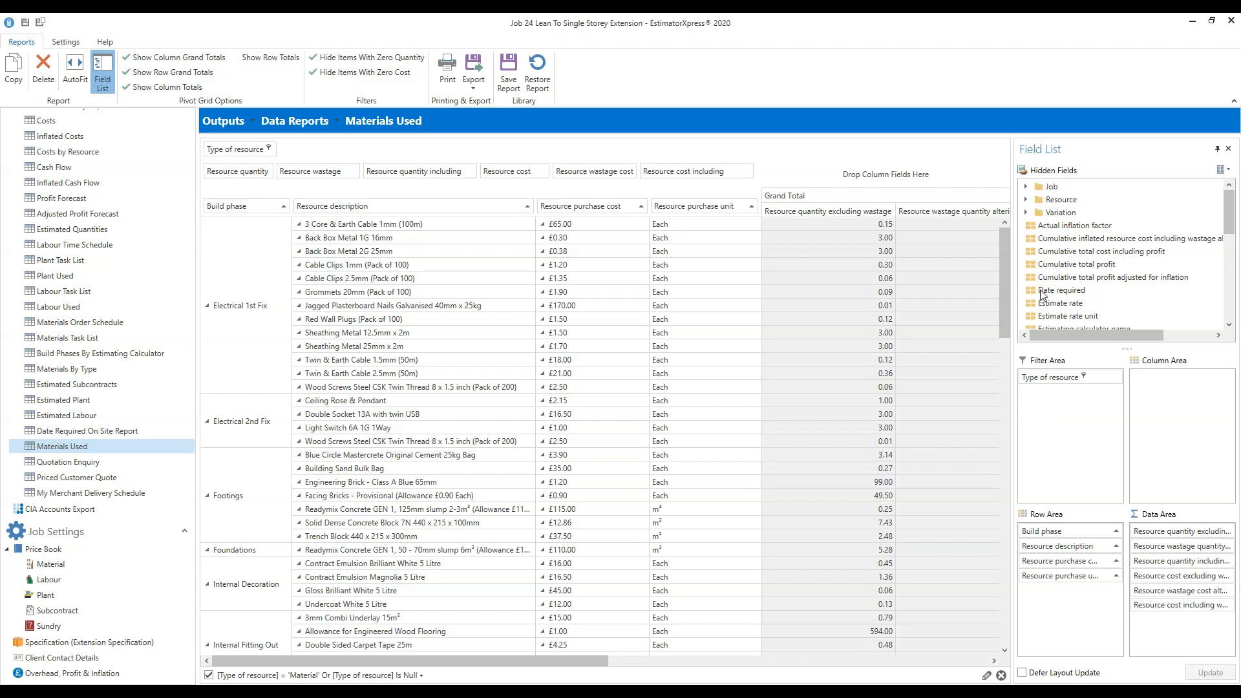
drag(1034, 291, 1078, 293)
drag(1063, 291, 495, 344)
drag(321, 292, 203, 208)
drag(200, 204, 202, 207)
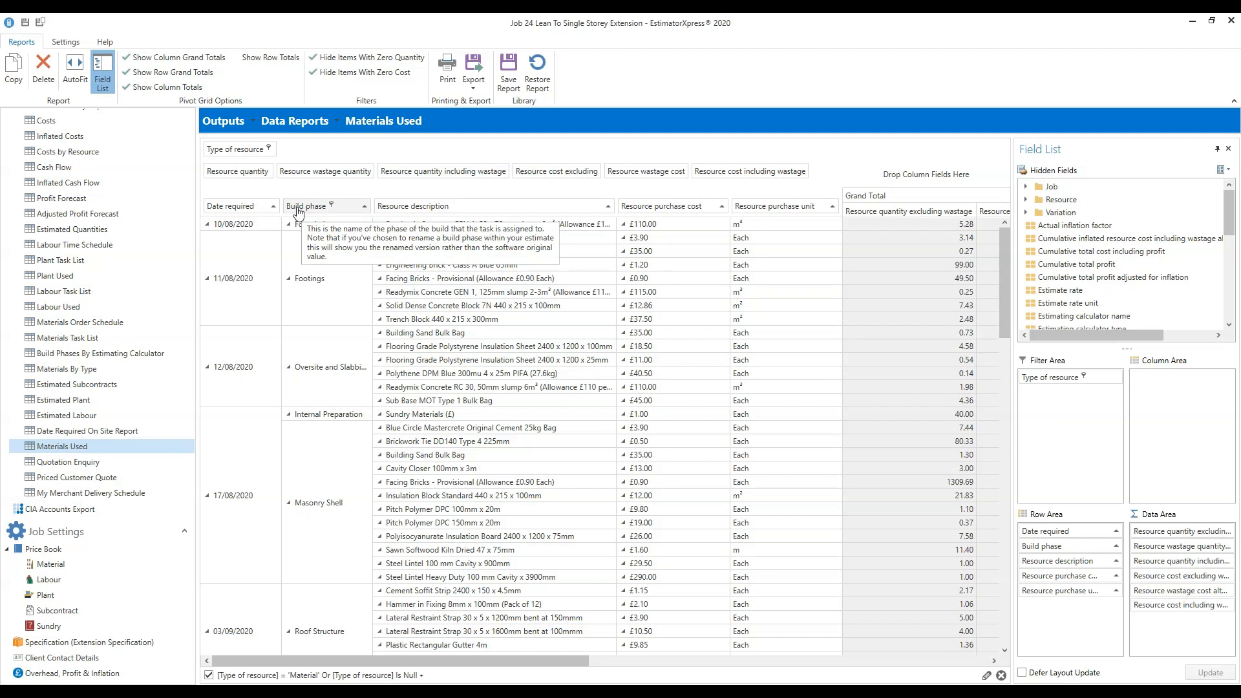
drag(299, 214, 779, 68)
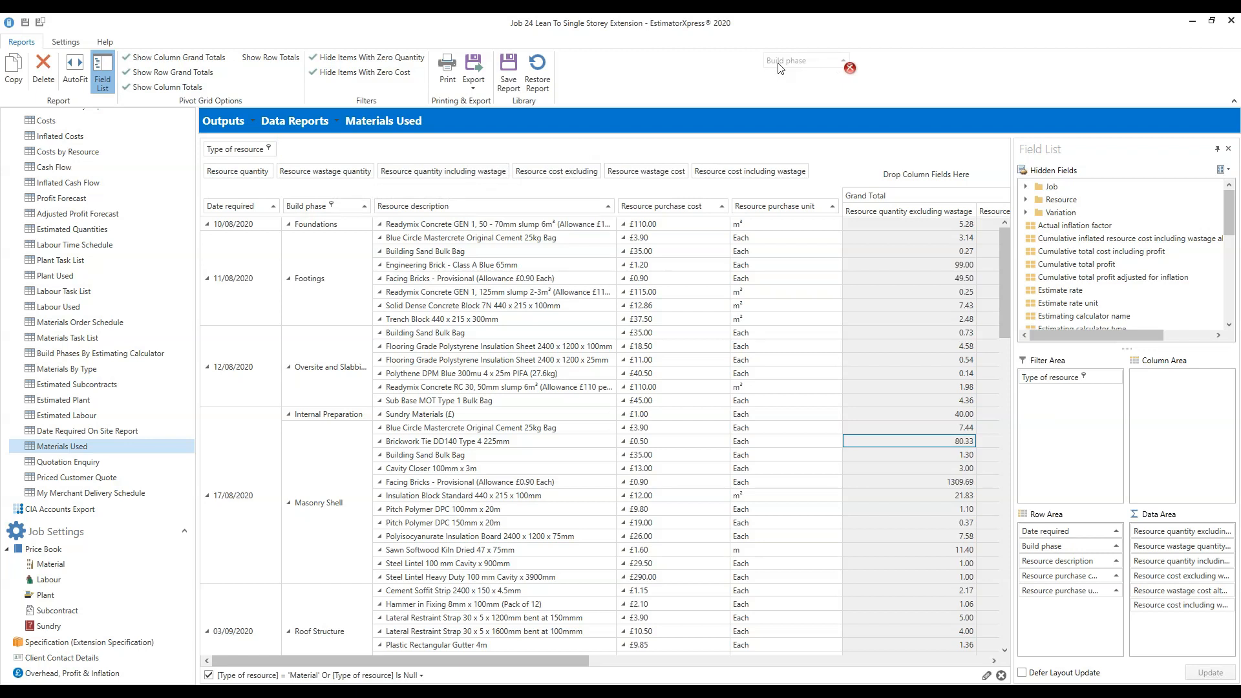
Remove Build phase from the report rows and expand the Resource field group.
drag(778, 64, 780, 63)
drag(782, 67, 782, 68)
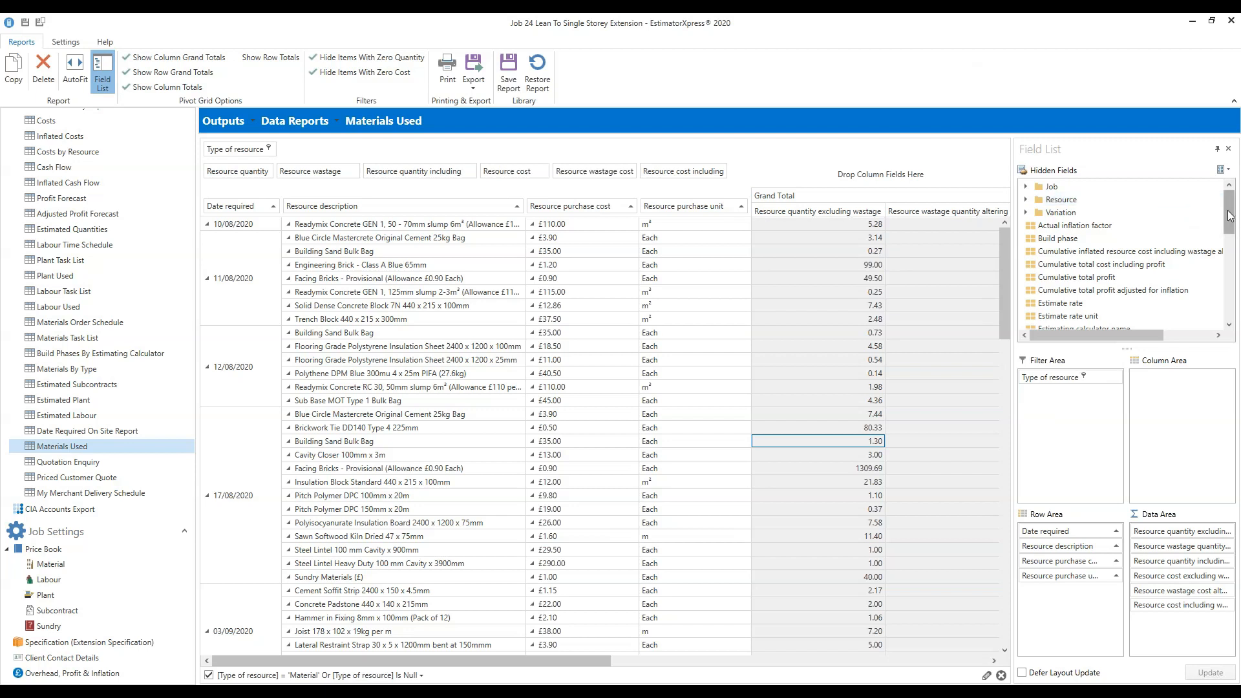
click(1026, 200)
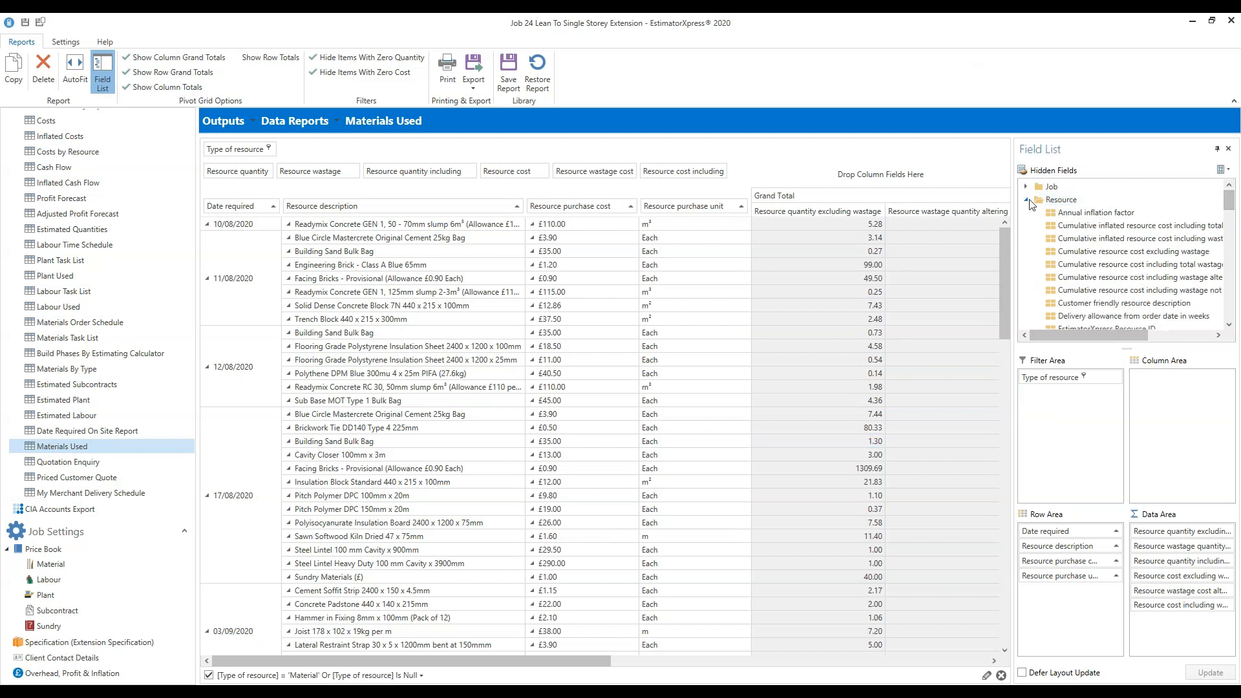
mouse_move(1230, 202)
mouse_down()
mouse_move(1234, 255)
mouse_move(1235, 180)
mouse_up()
click(1027, 199)
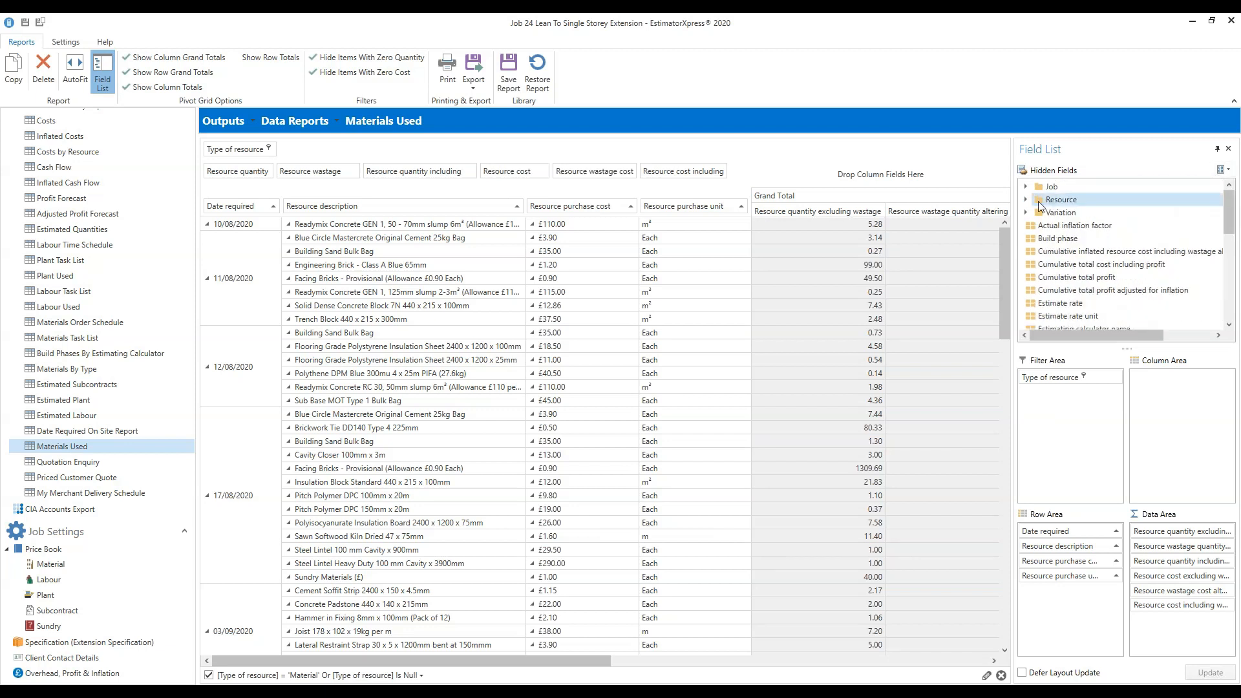
click(1026, 199)
drag(1226, 210, 1230, 243)
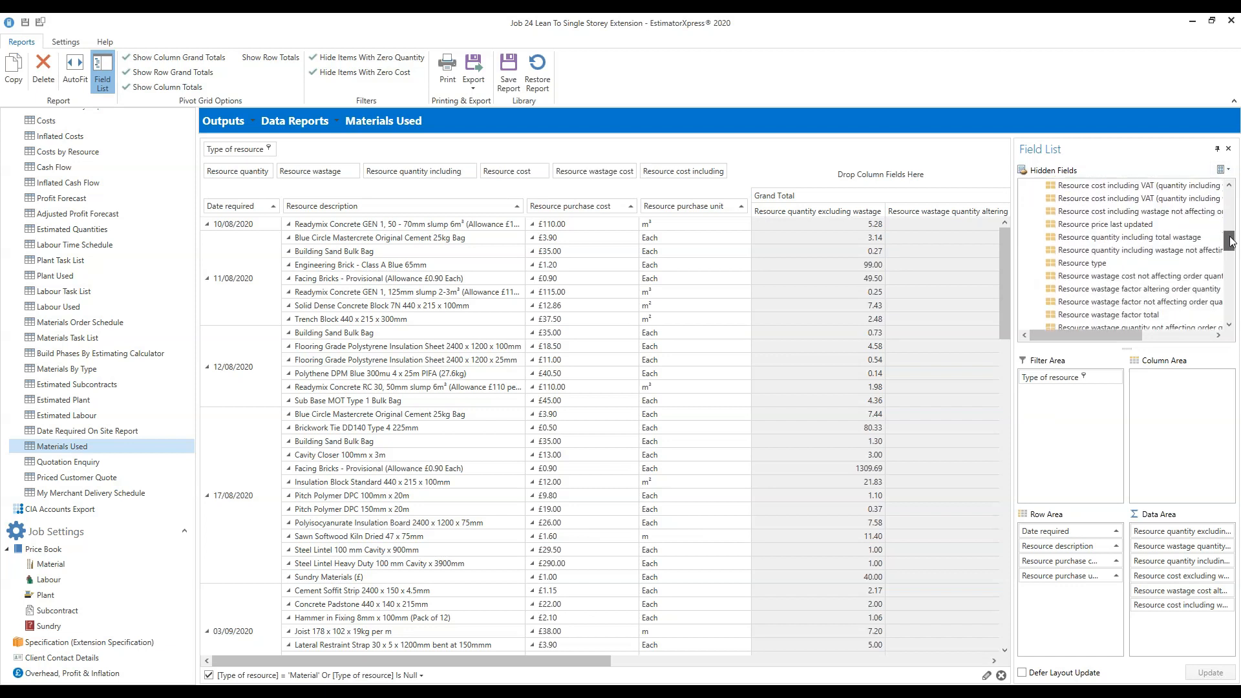
Add Resource type as a row field between Date required and Resource description.
click(1084, 264)
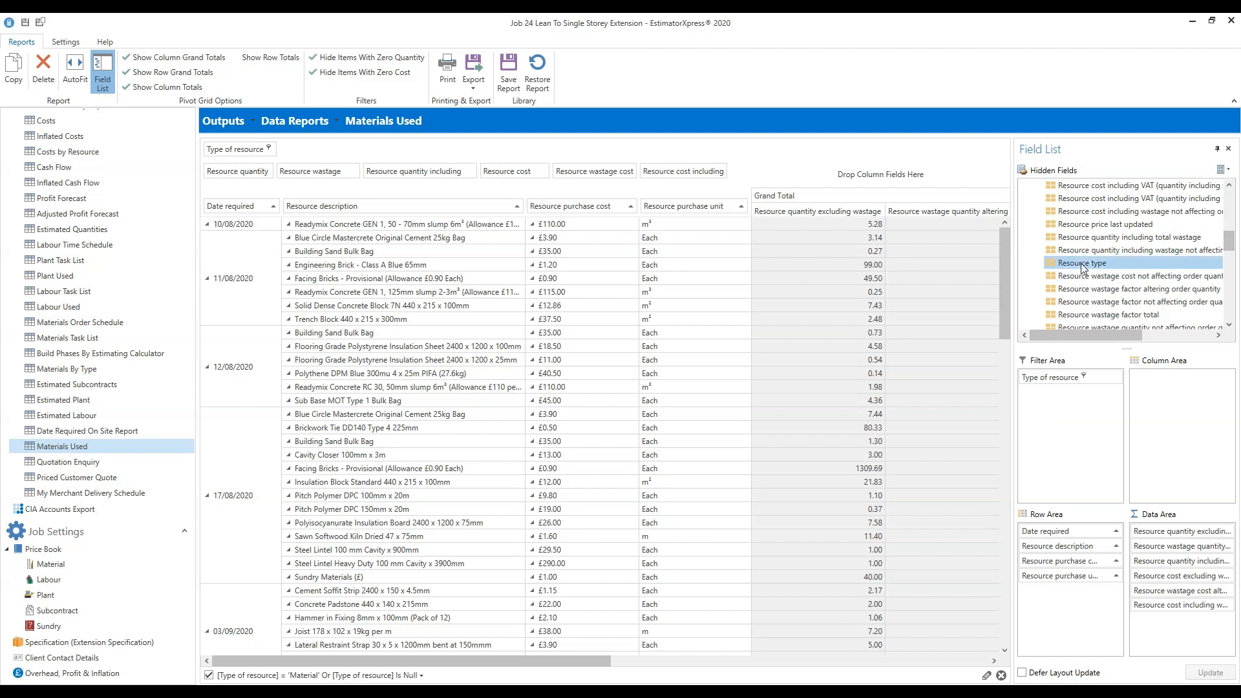
drag(1083, 266, 285, 212)
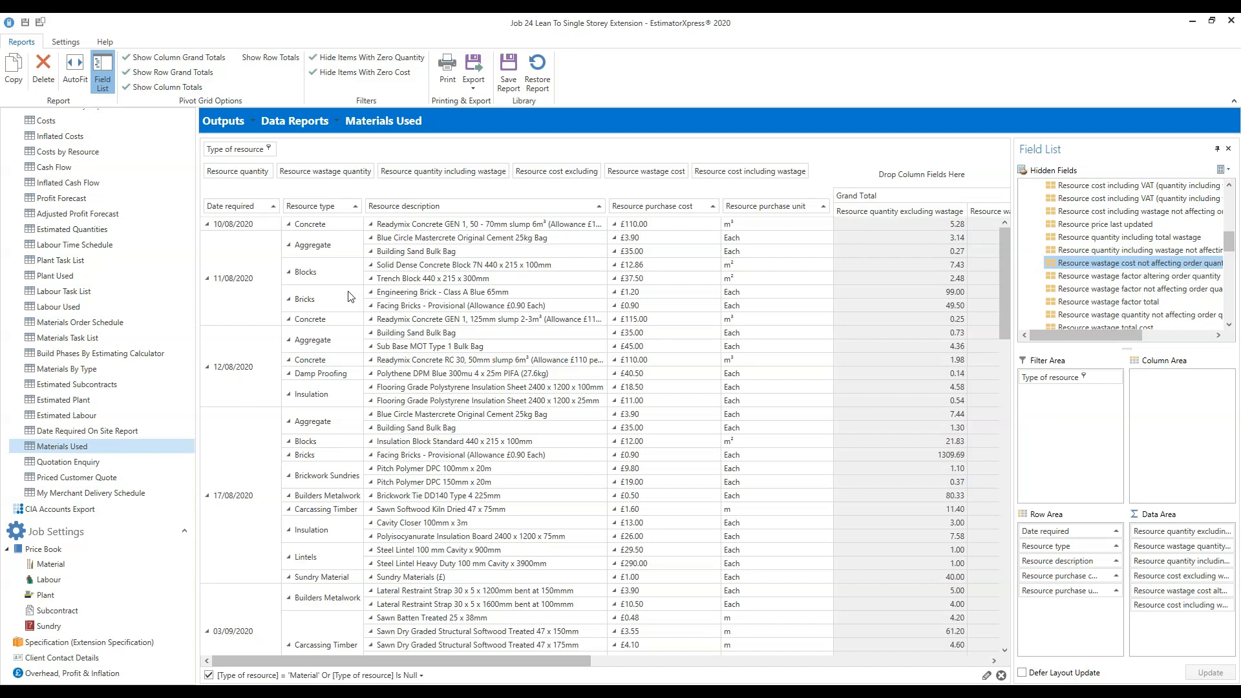
drag(312, 205, 610, 208)
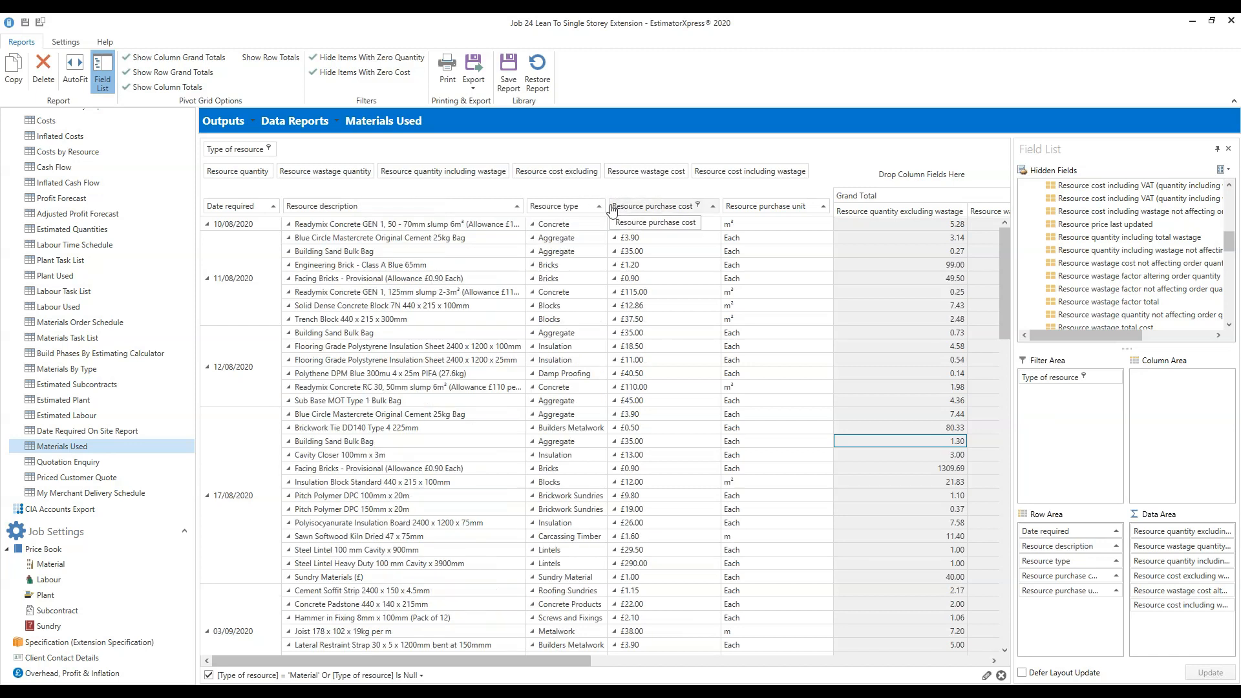
mouse_move(563, 212)
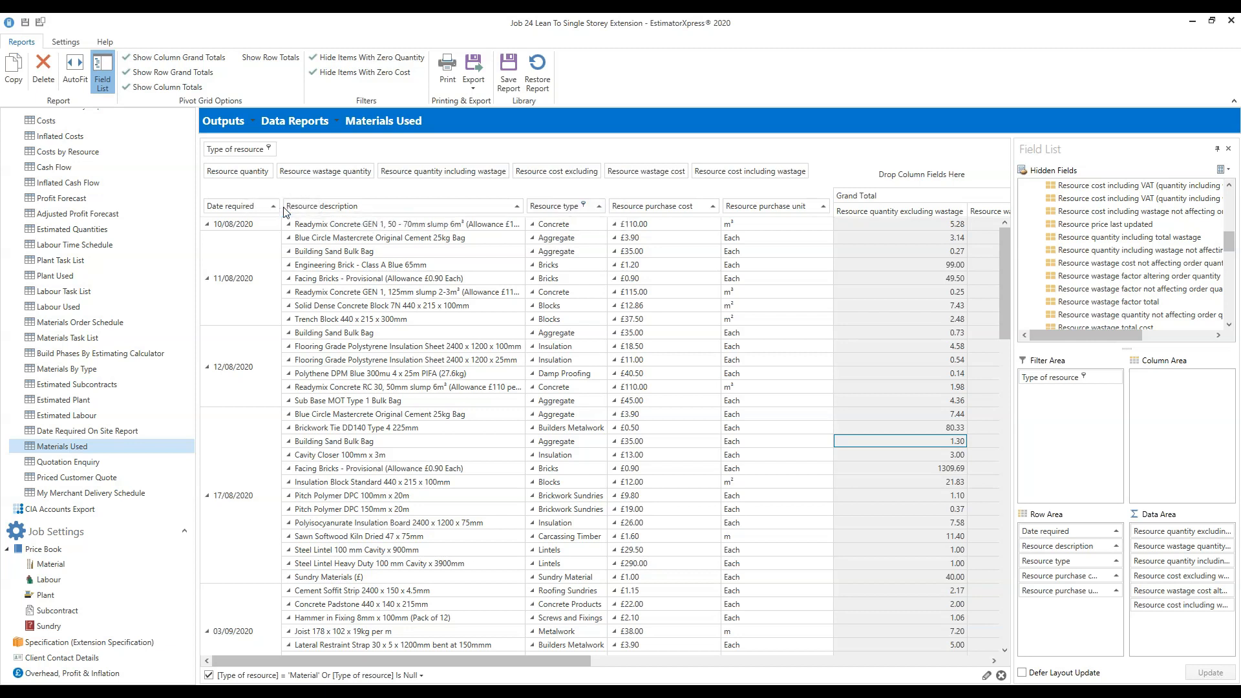
drag(285, 212, 284, 212)
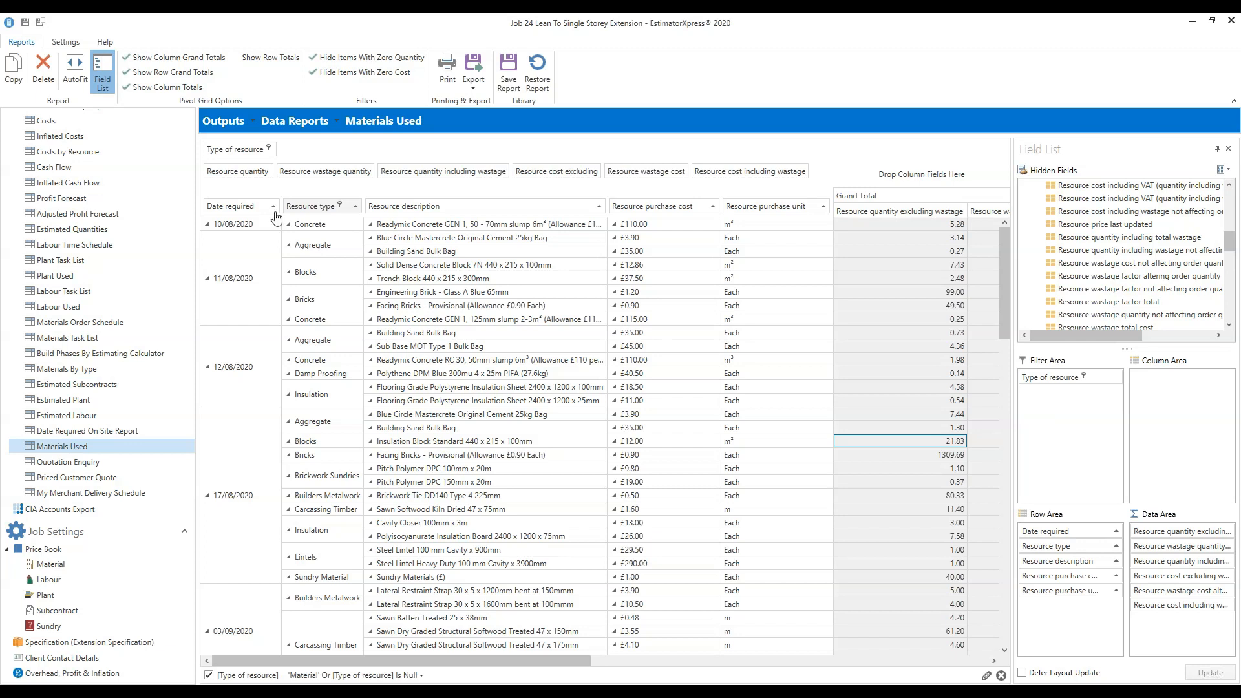
drag(552, 668, 922, 668)
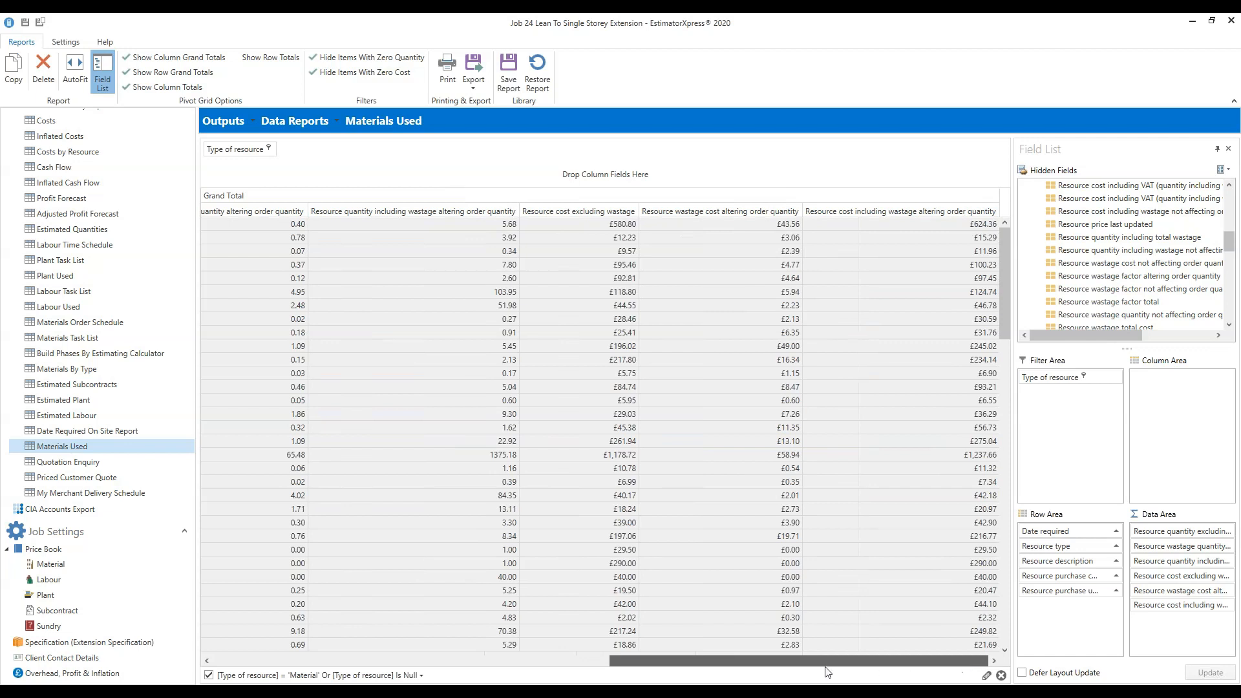
scroll(368, 675, left, 10)
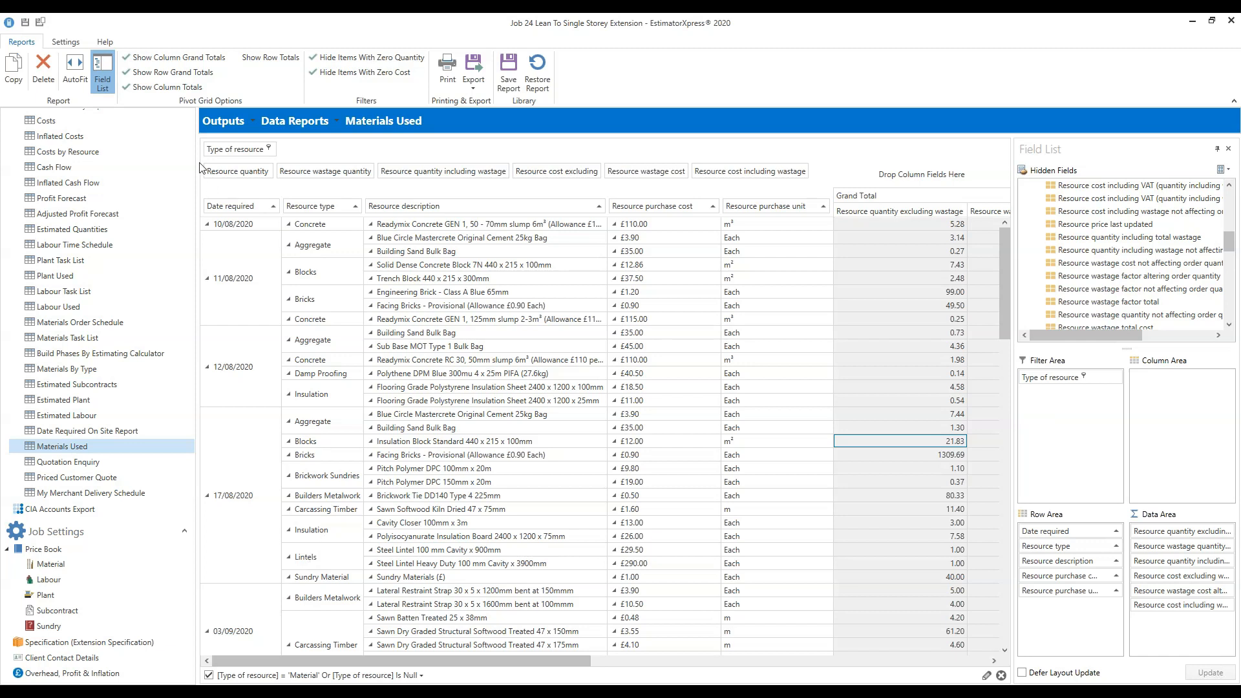
Tick Labour in the Type of resource filter to include labour rows.
click(268, 149)
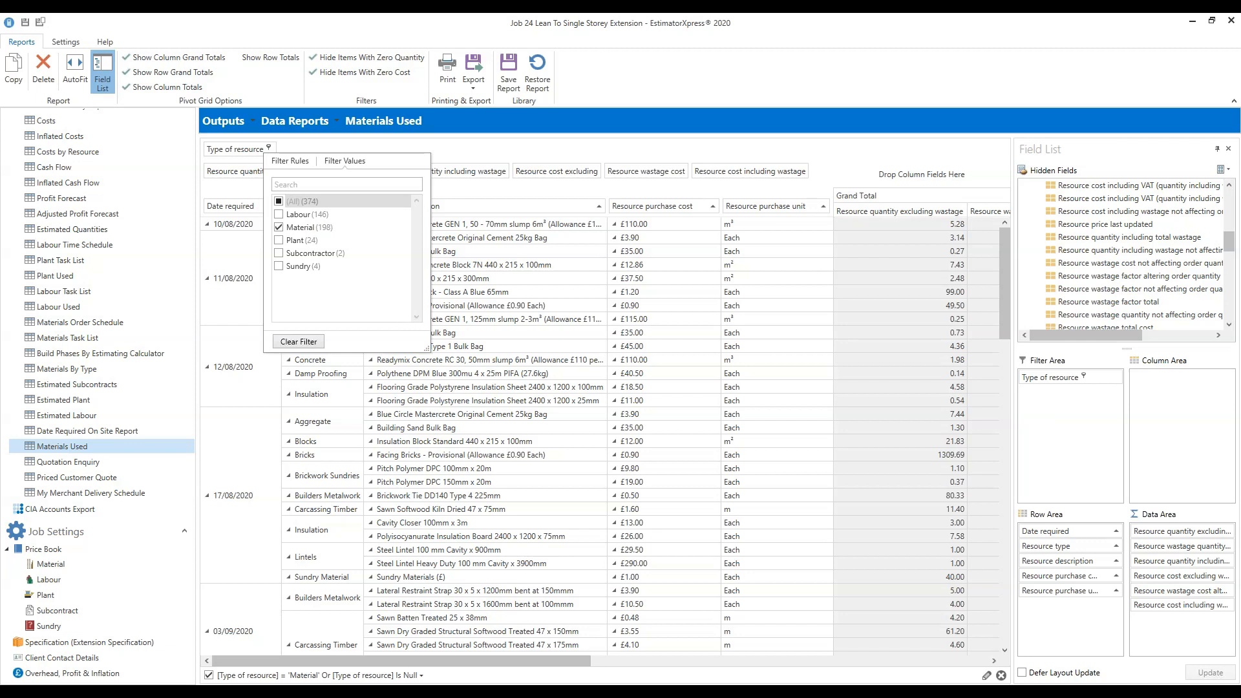
click(280, 216)
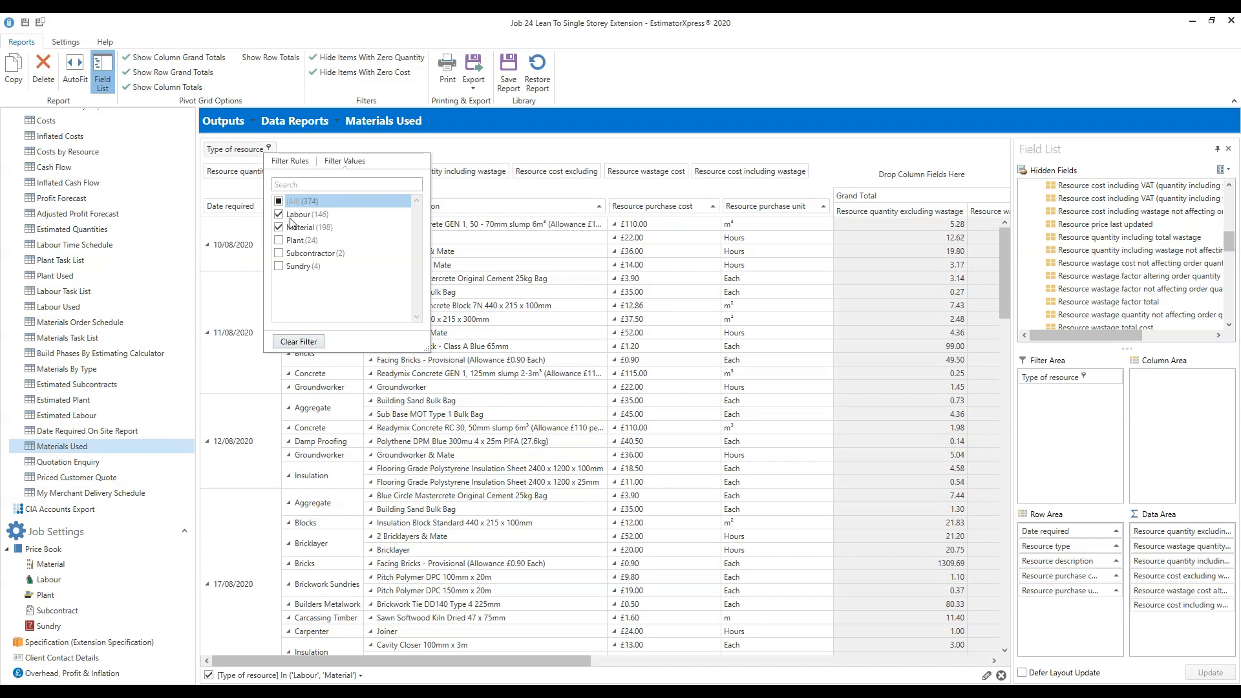
click(542, 158)
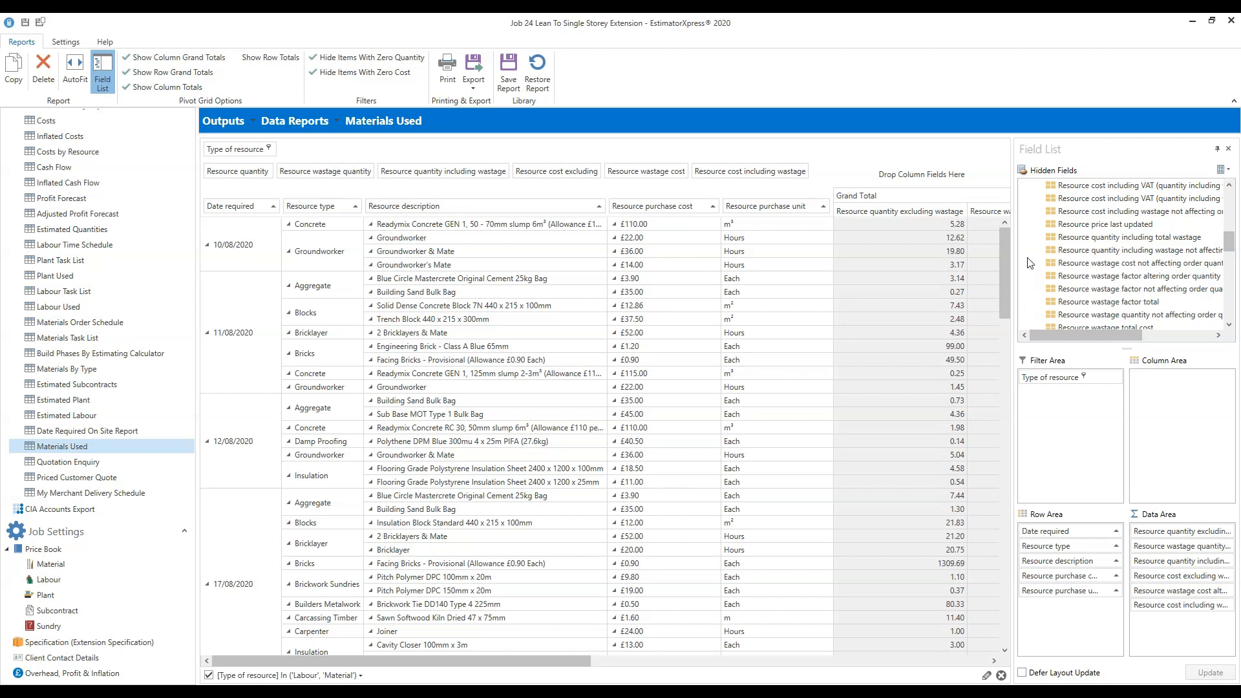
drag(1003, 259, 341, 263)
Untick Labour again so only Material resources remain in the report.
click(269, 149)
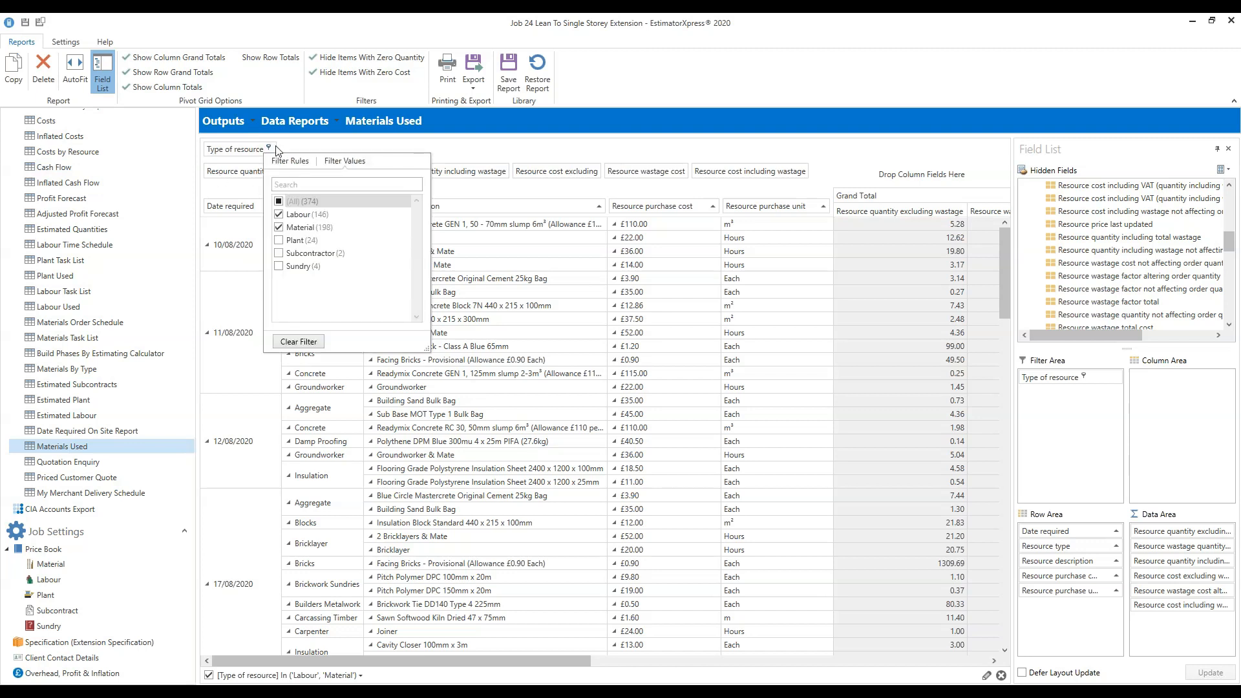
click(280, 215)
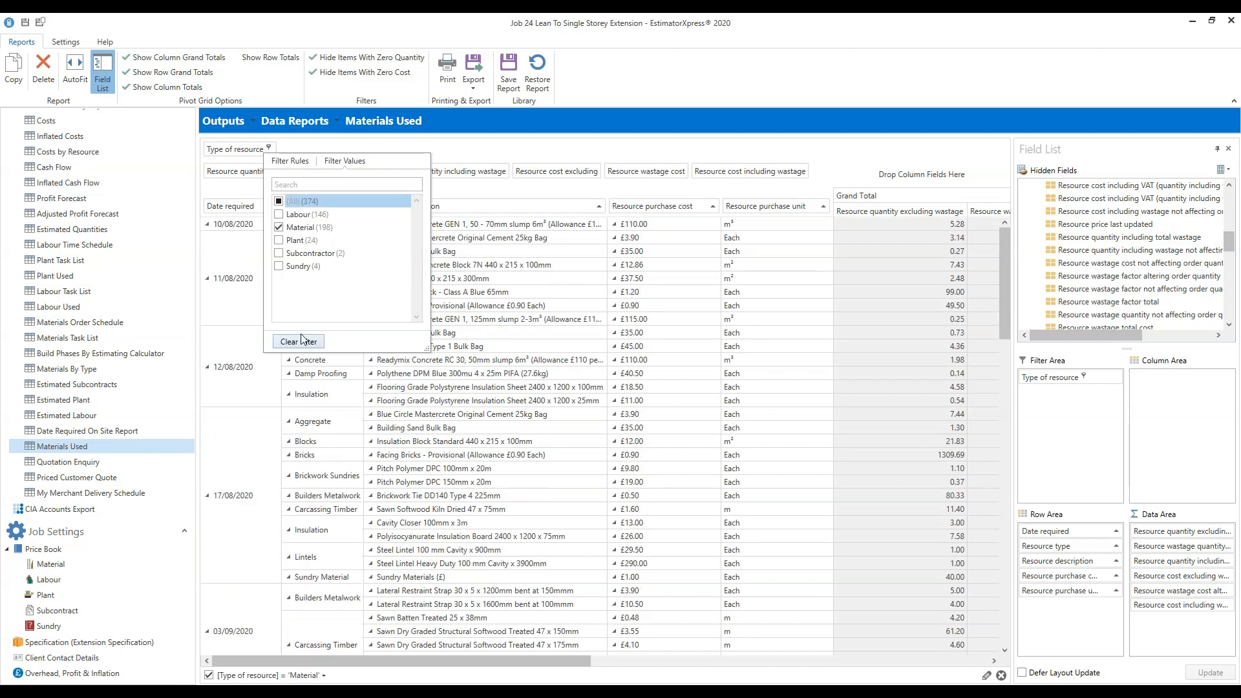
click(755, 85)
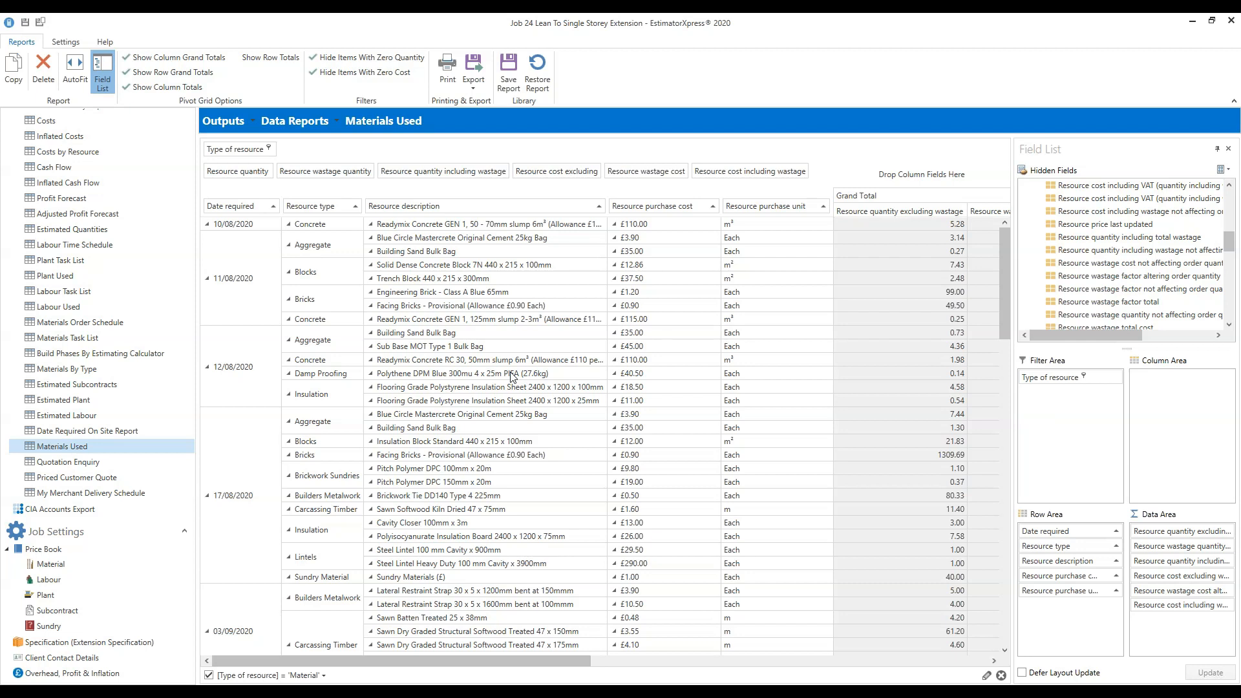
drag(562, 661, 753, 660)
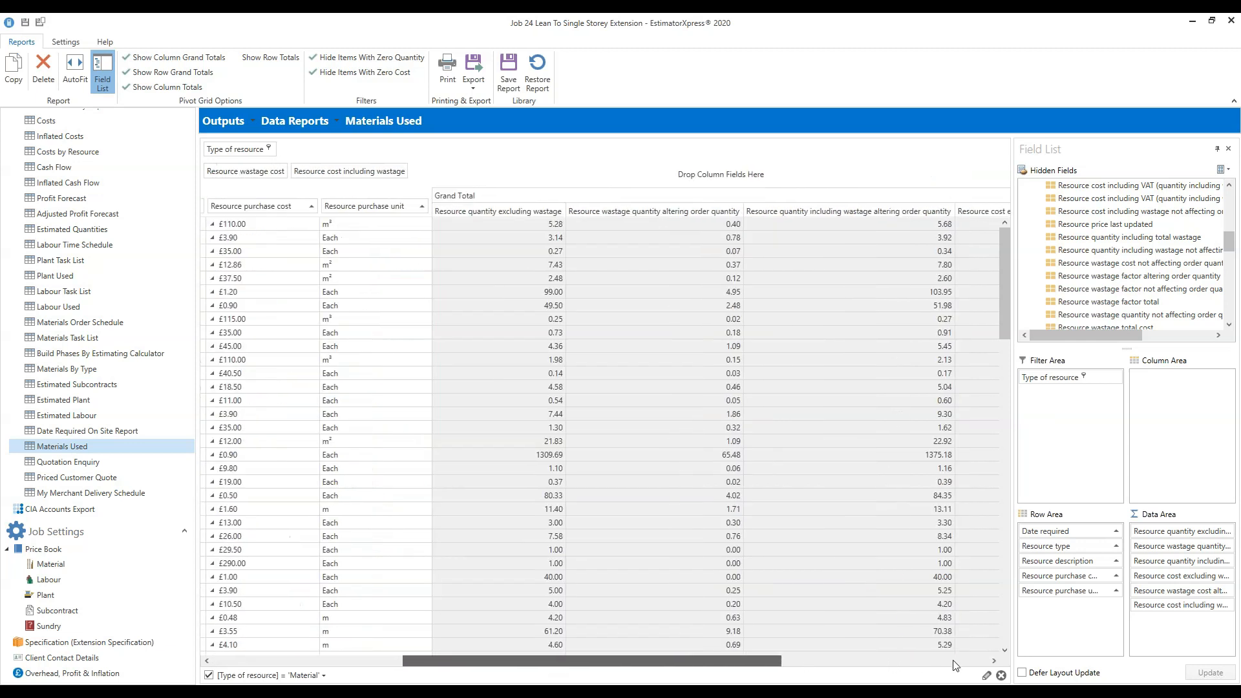
drag(954, 660, 982, 661)
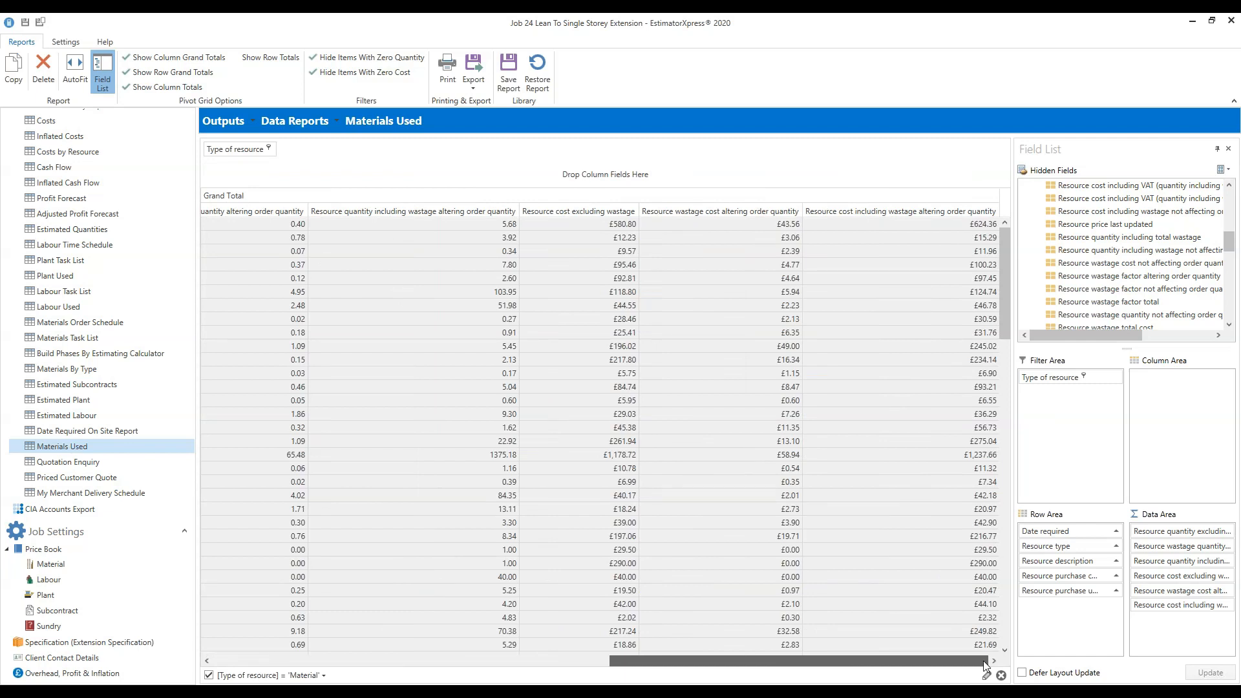
drag(983, 660, 881, 661)
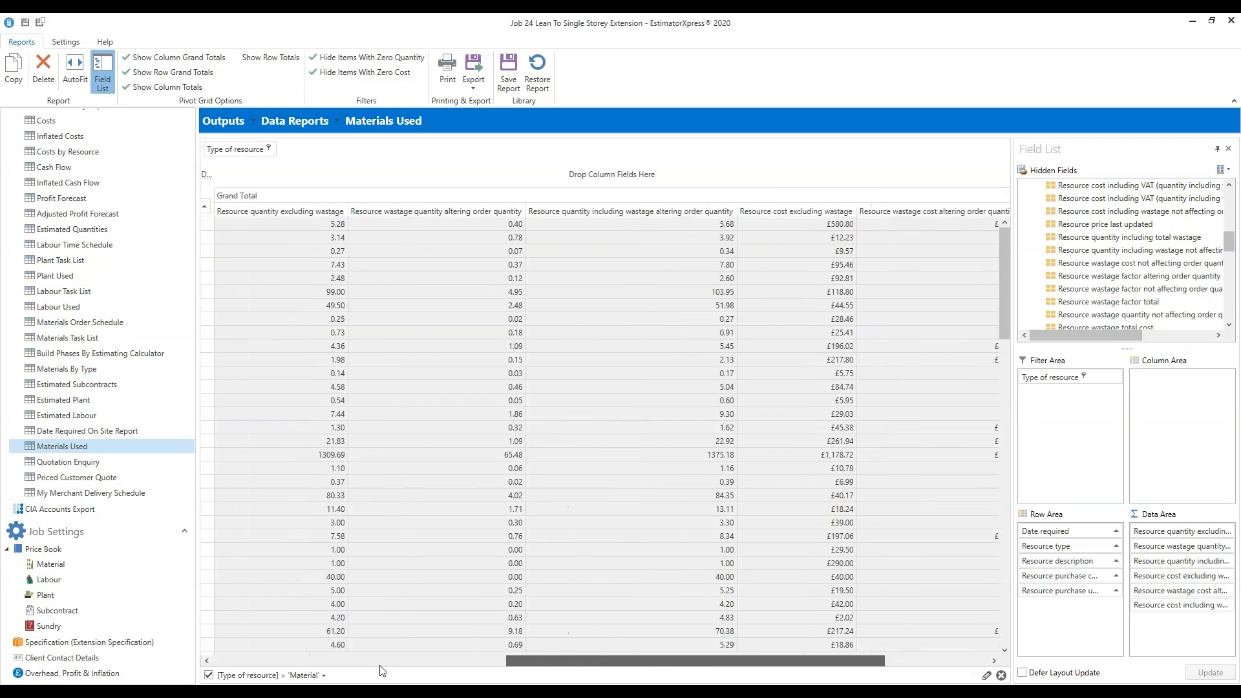
drag(383, 671, 383, 670)
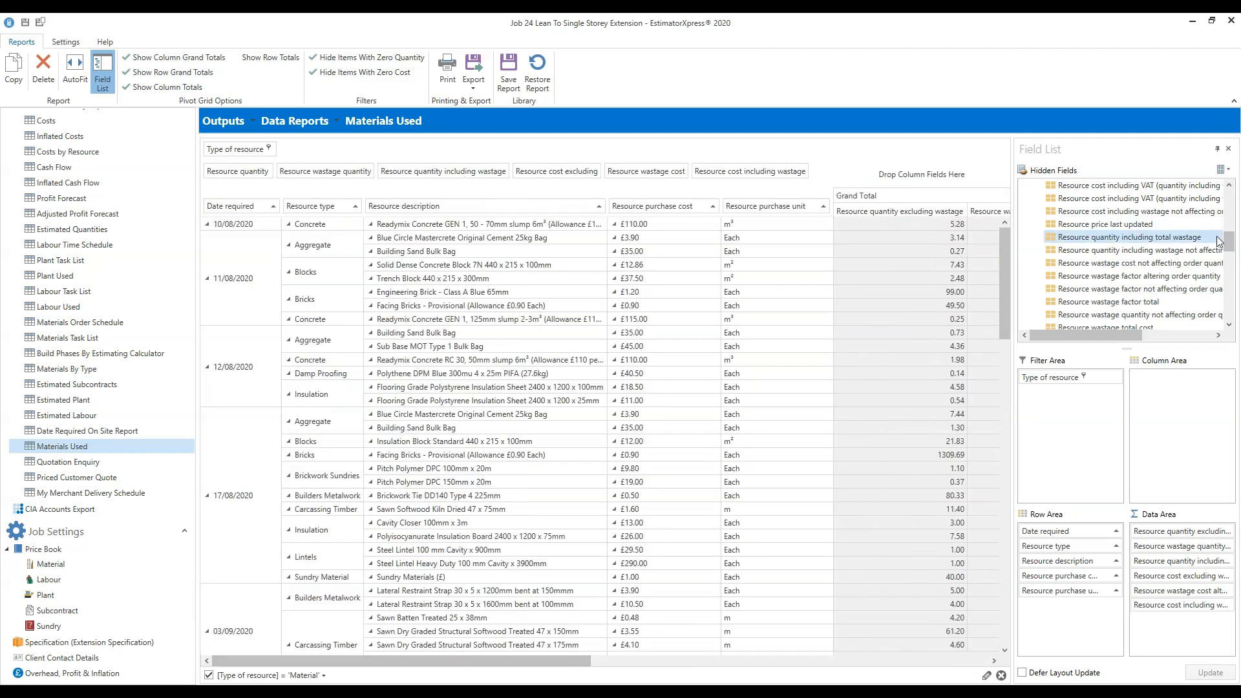
Scroll the Hidden Fields list down until Total profit is visible.
drag(1229, 247, 1220, 301)
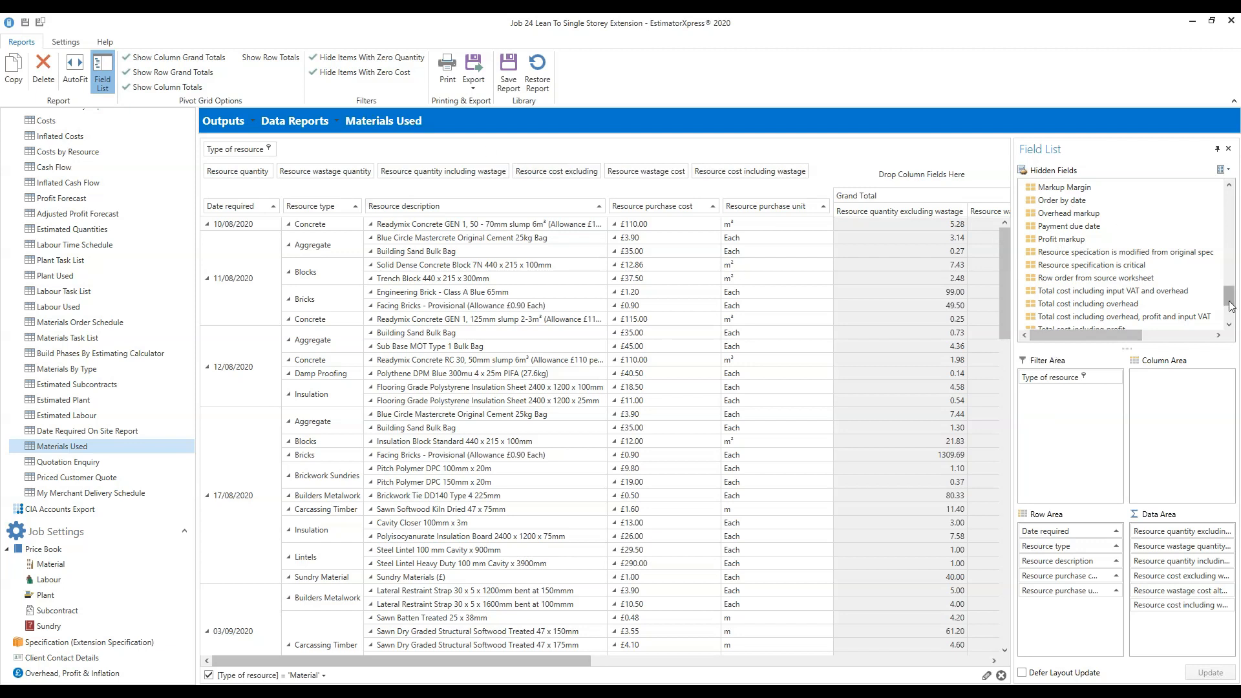
drag(1229, 305, 1229, 318)
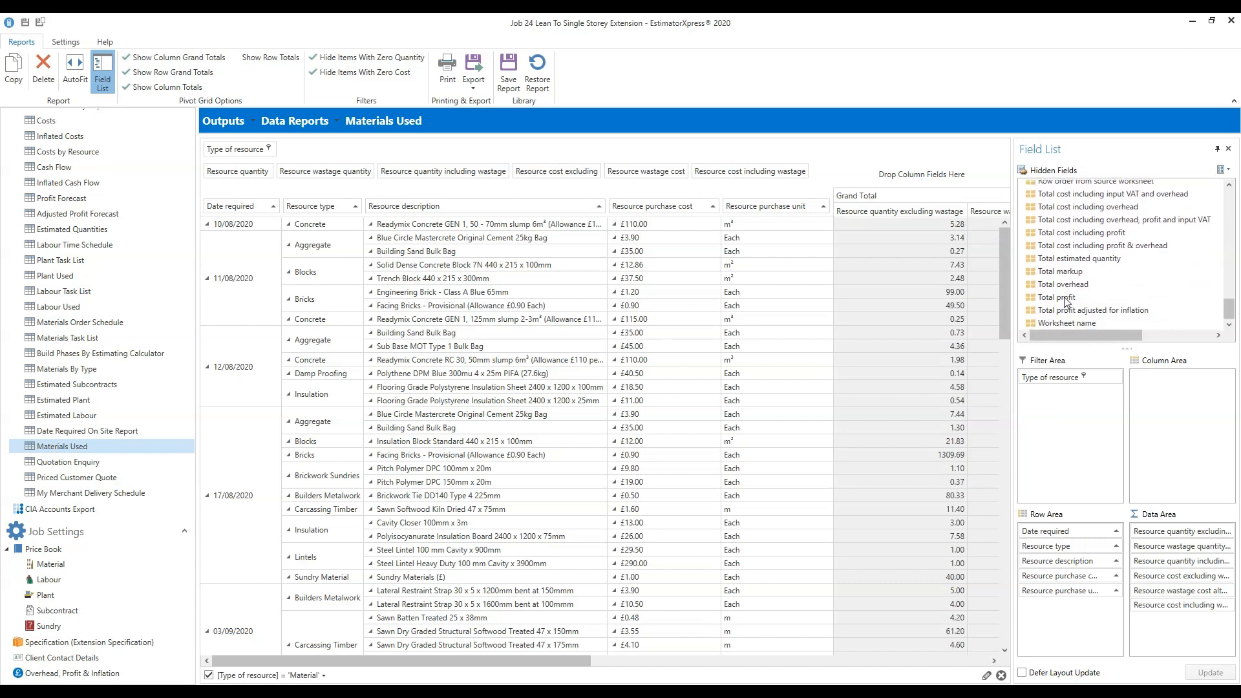
Add Total profit to the rows after Resource description and widen its column.
drag(1065, 297, 610, 202)
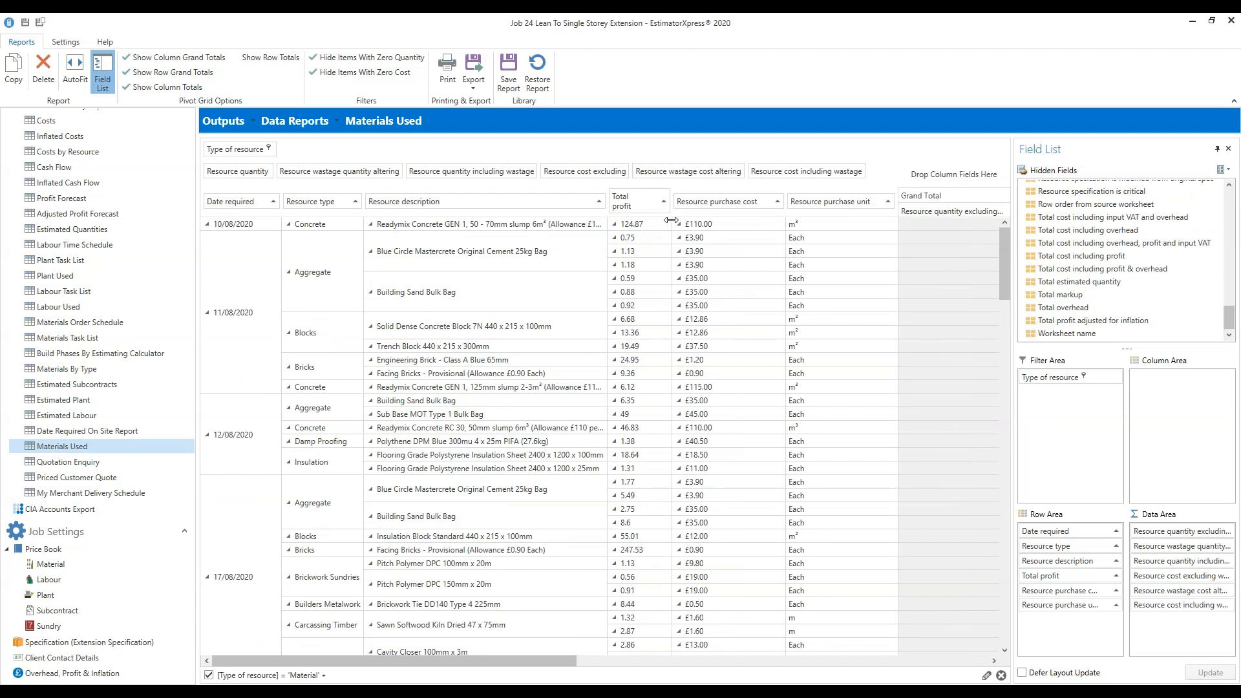
drag(671, 222, 697, 221)
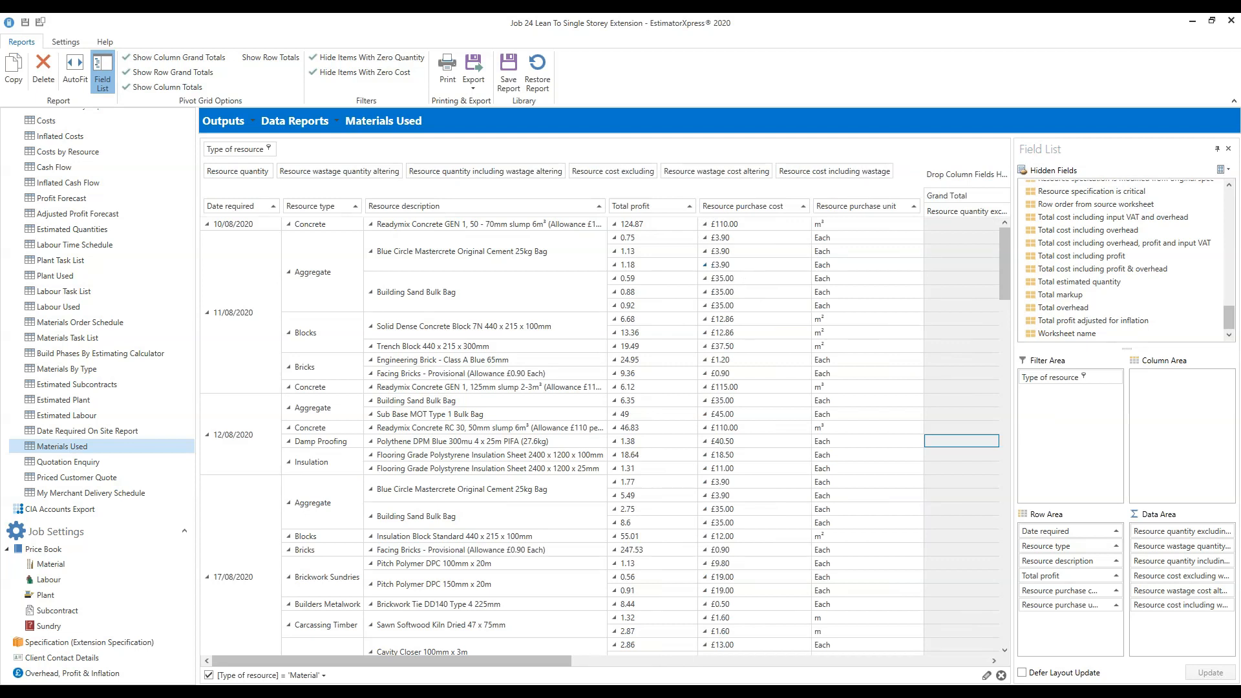
drag(588, 662, 331, 649)
drag(1230, 325, 1229, 310)
Place Profit markup in the row header between Total profit and Resource purchase cost.
drag(1065, 275, 713, 216)
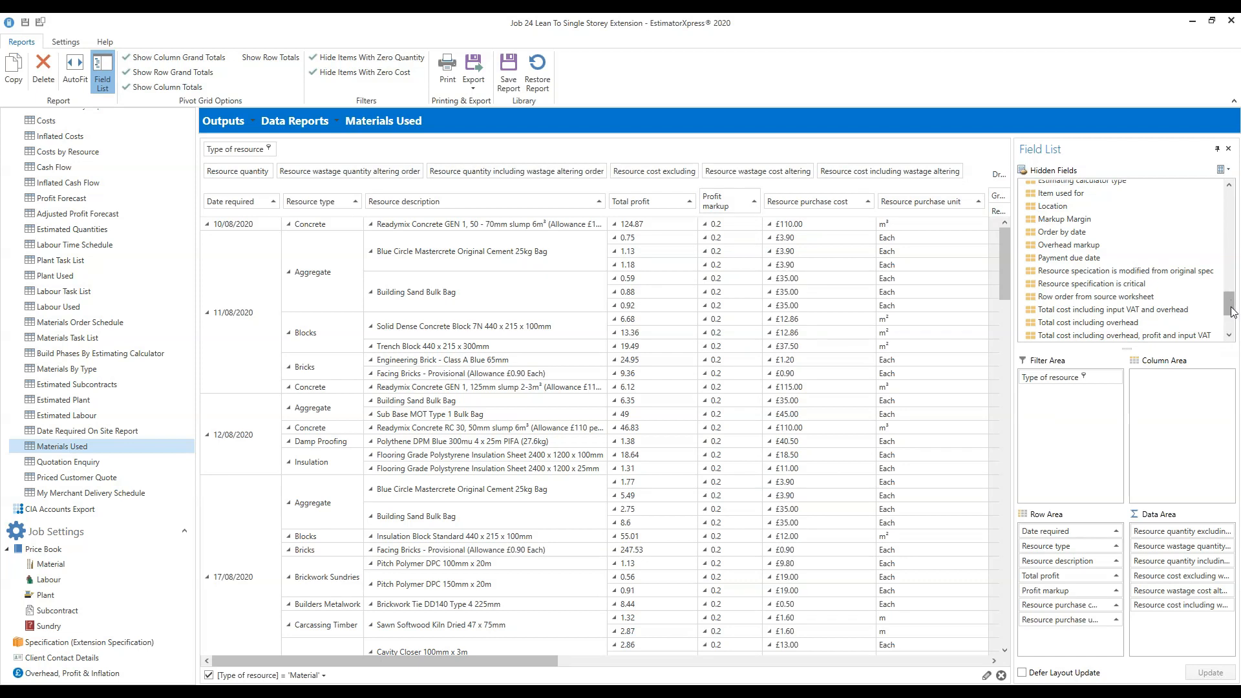
drag(1232, 313, 1233, 330)
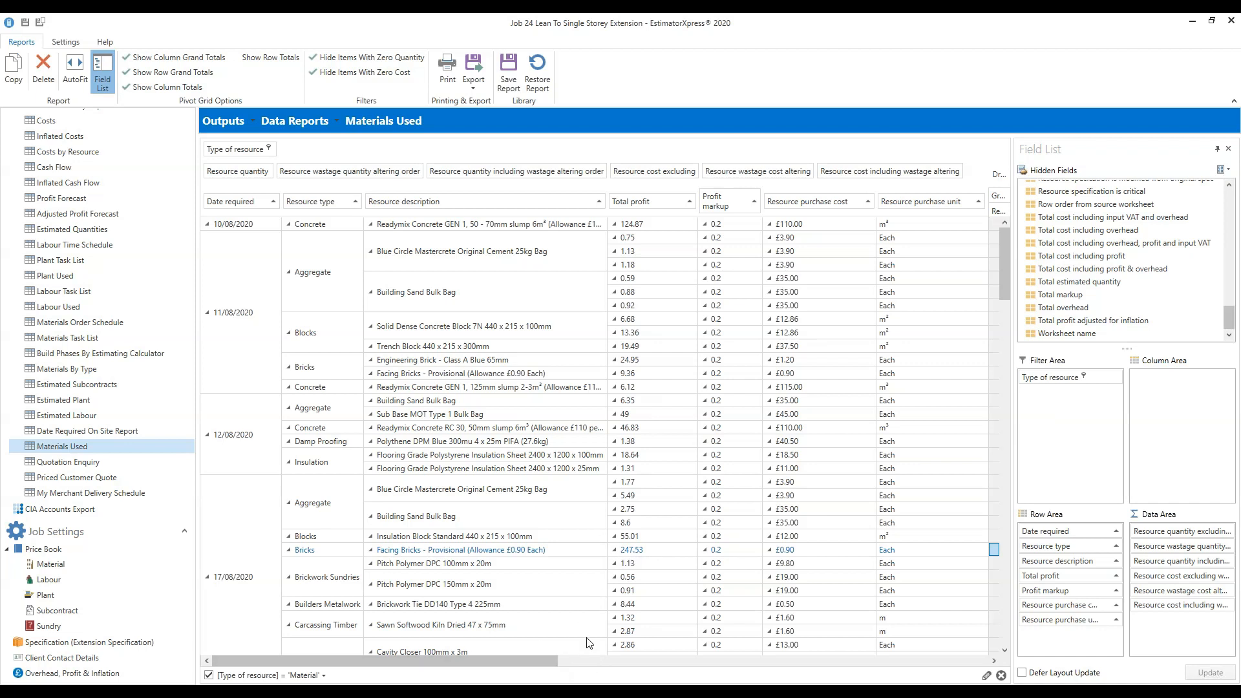
drag(533, 658, 831, 640)
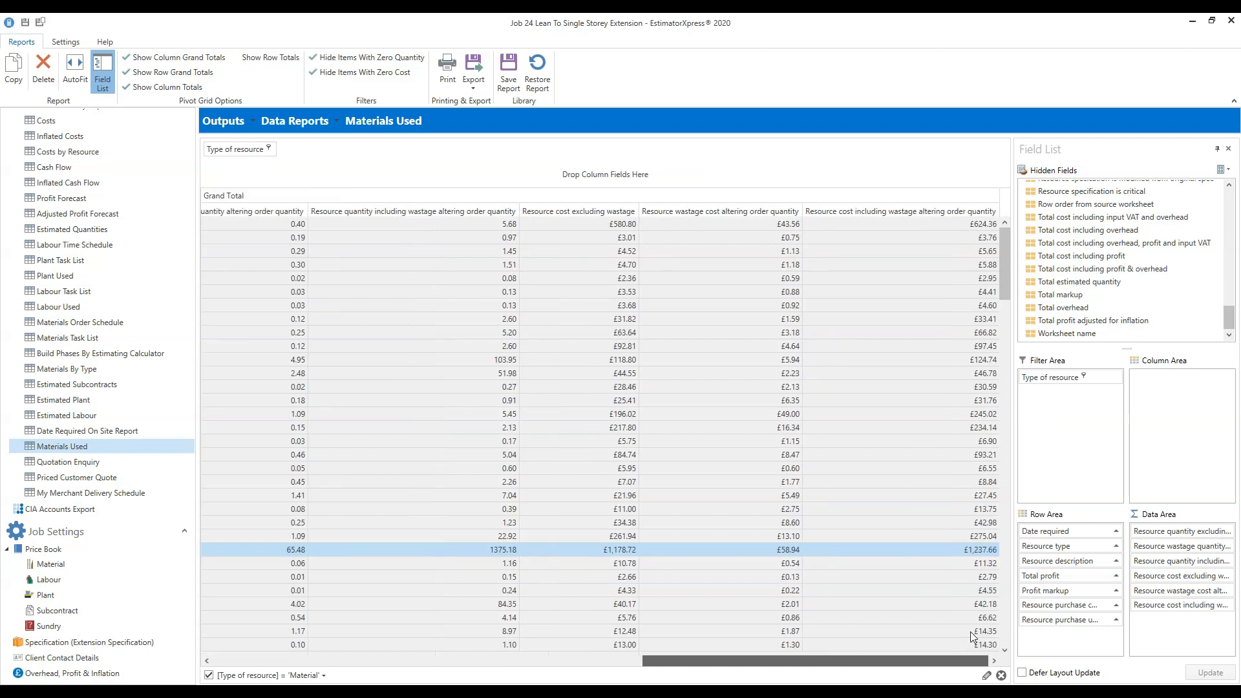
Sort the Total profit column highest to lowest, then remove Total profit from the report rows.
scroll(913, 636, left, 5)
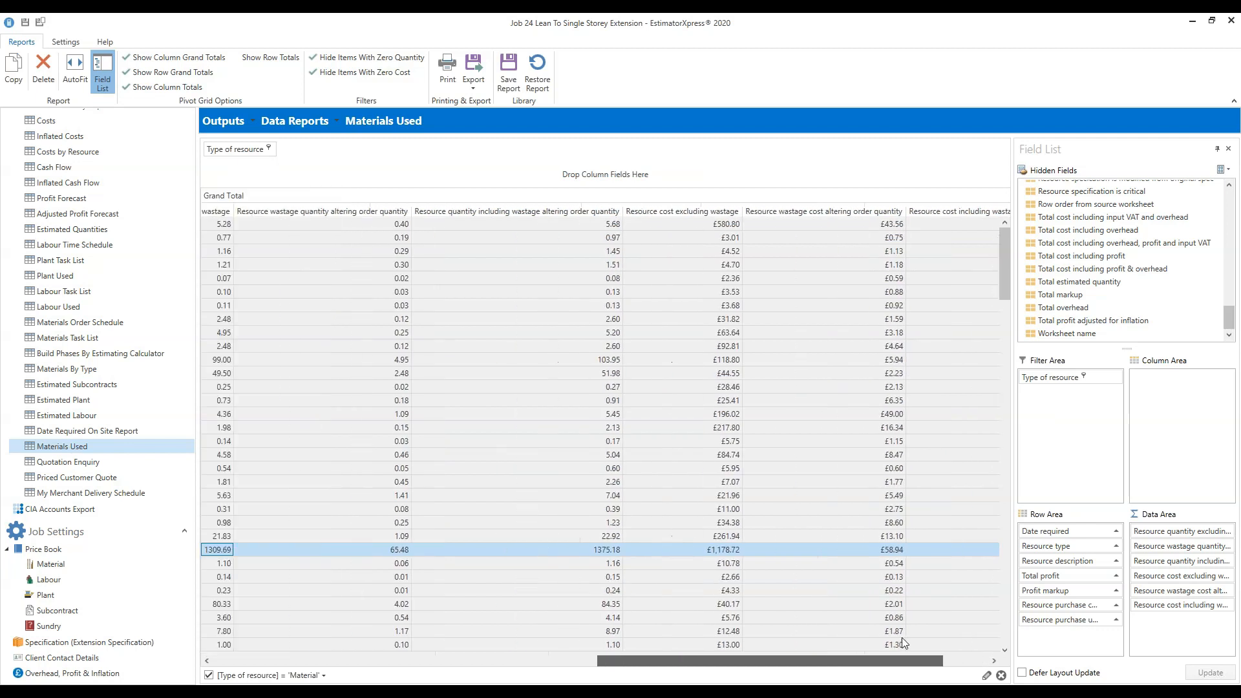
scroll(873, 638, left, 8)
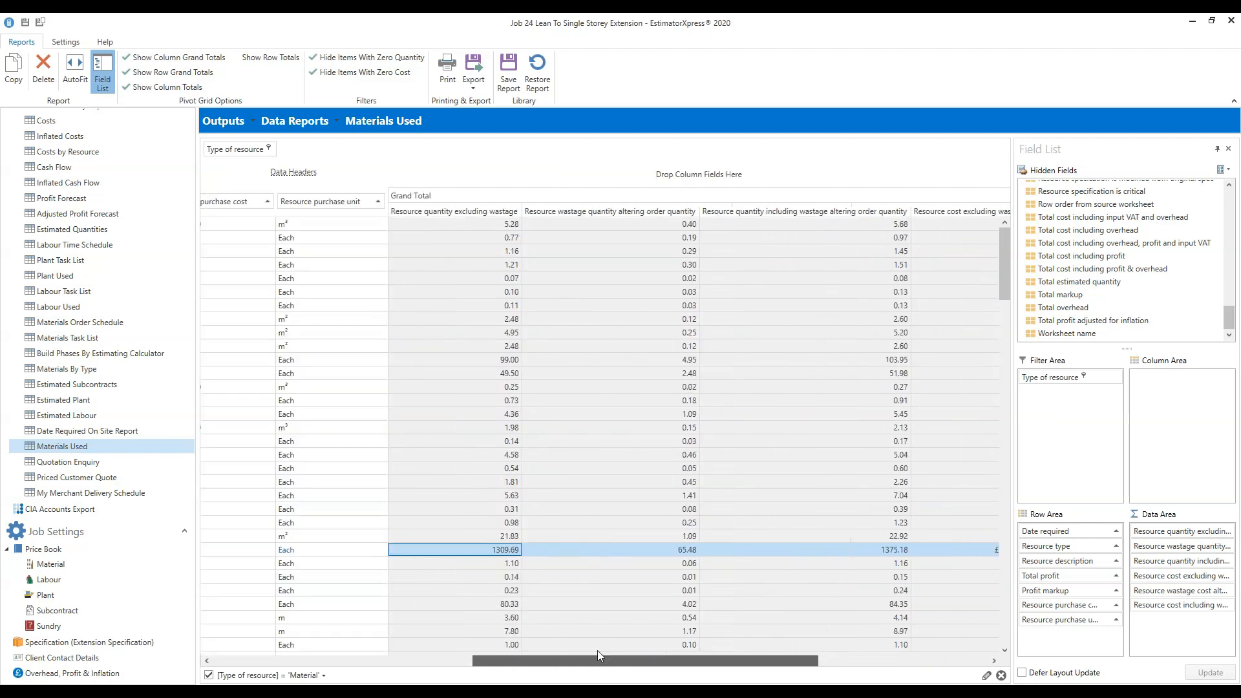
drag(552, 655, 479, 654)
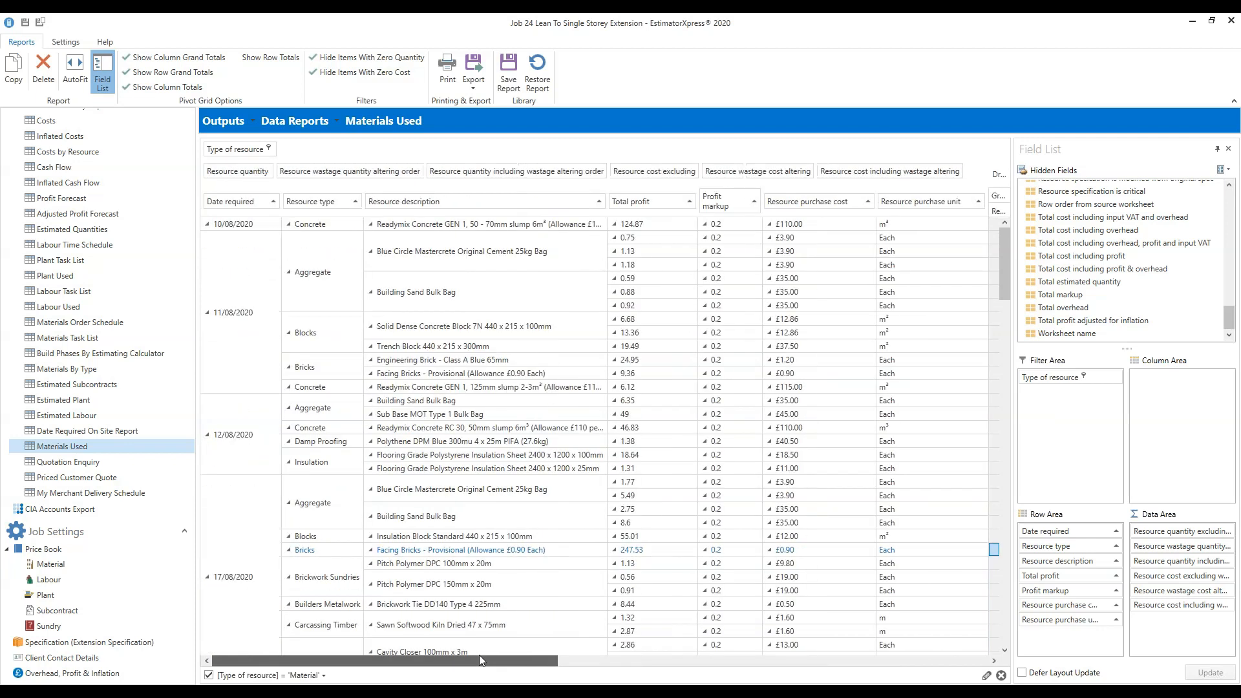
click(635, 207)
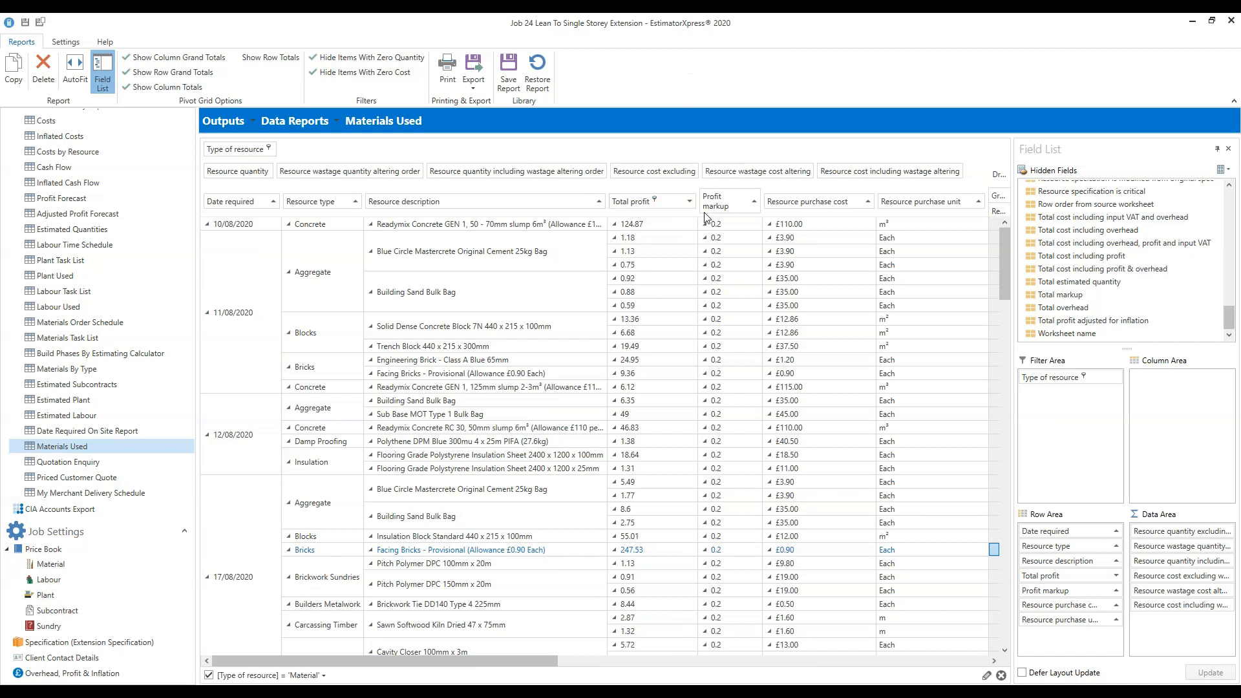
drag(719, 218, 719, 218)
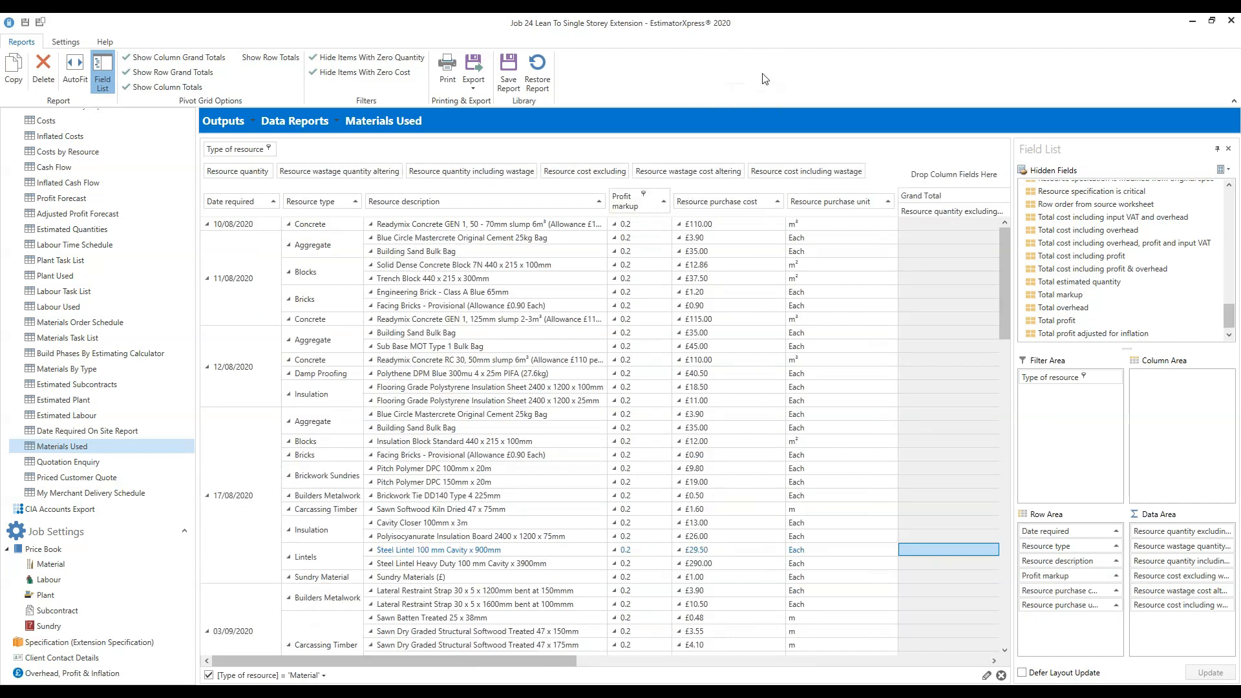
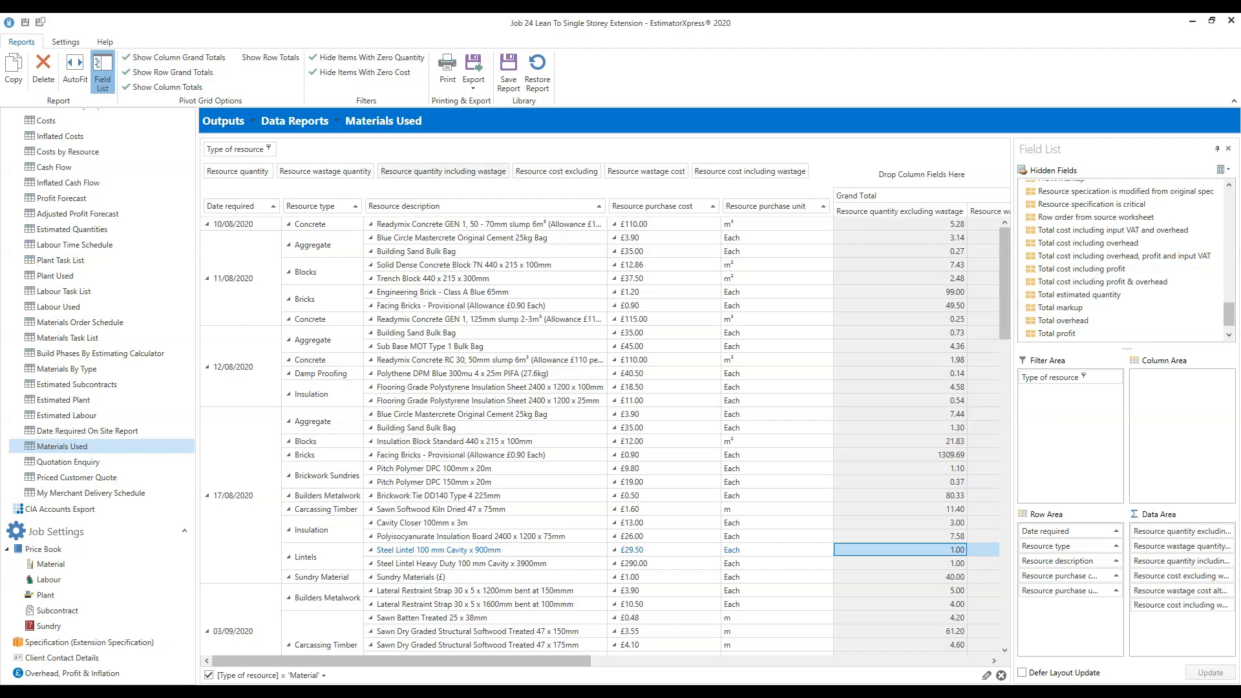
Scroll the navigation tree back up to the top to reach the Outputs section.
drag(194, 489, 196, 393)
scroll(13, 336, up, 10)
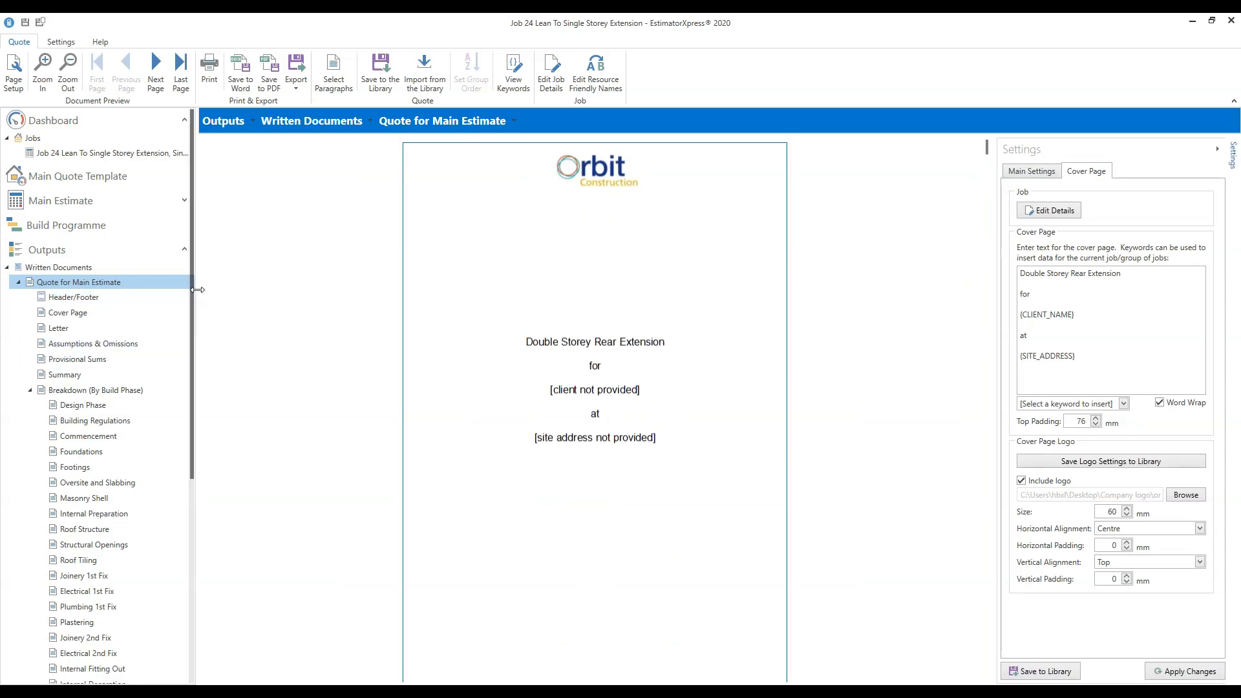
Untick Include logo on the quote cover page and scroll the tree down toward Job Settings.
click(1022, 480)
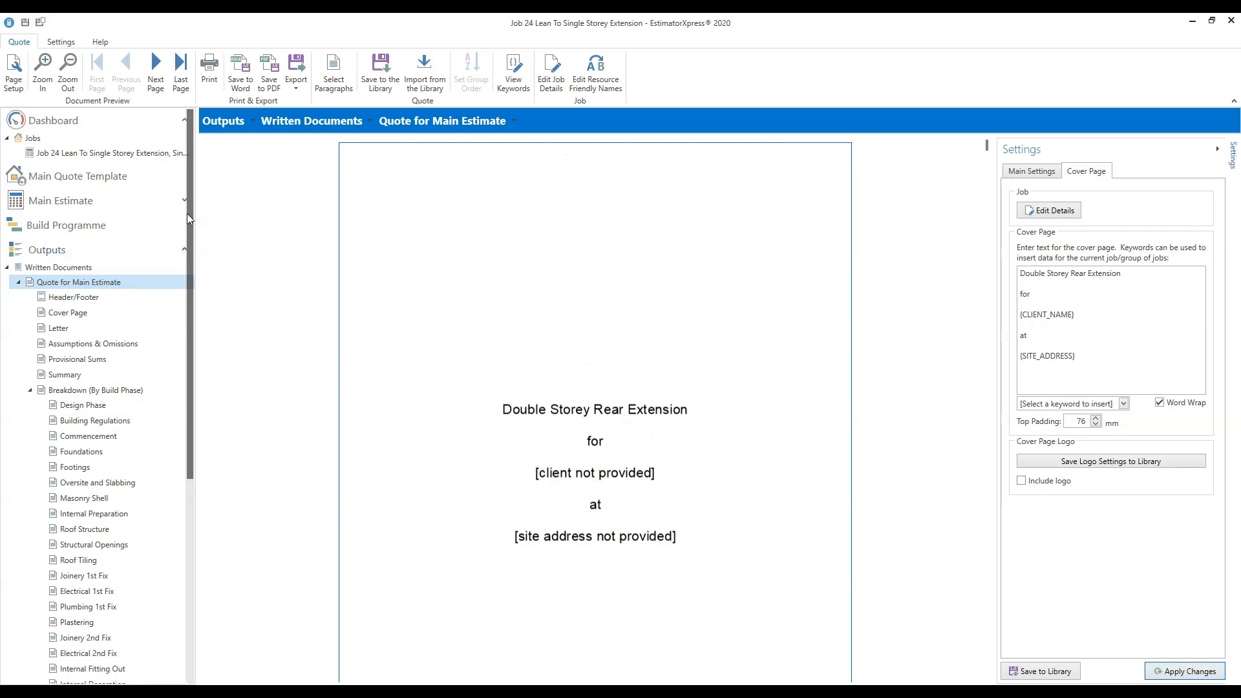
drag(189, 211, 195, 572)
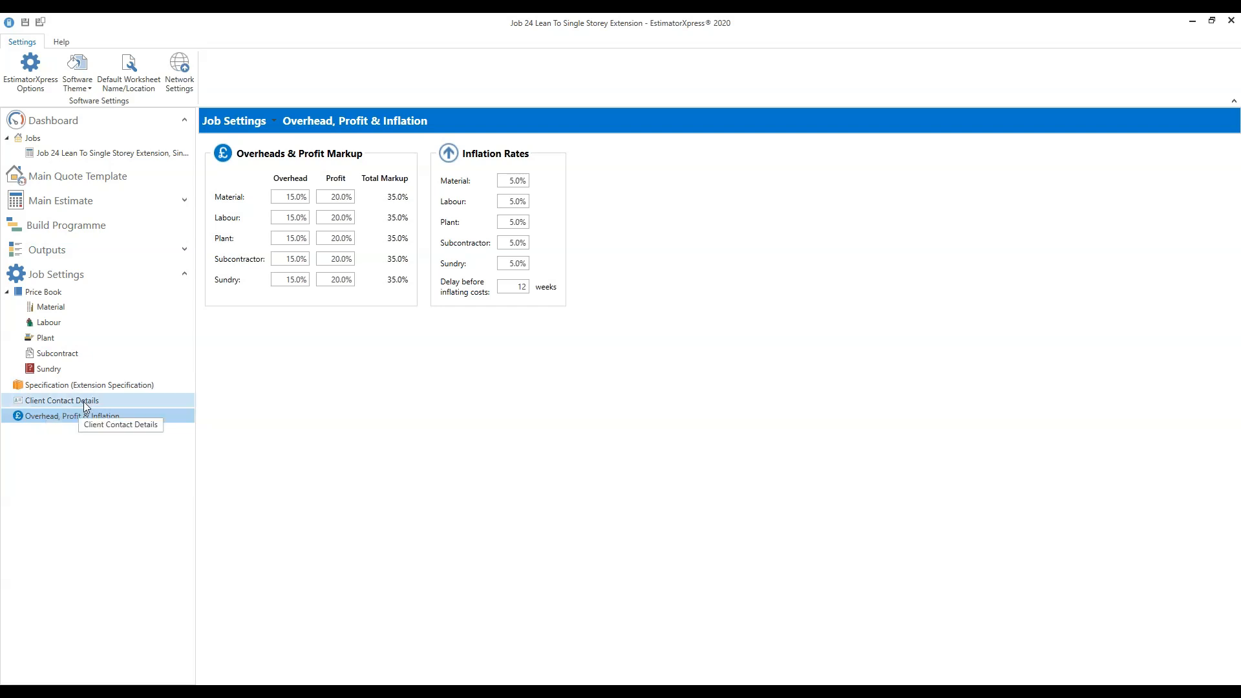
On Client Contact Details, enter the client's name, street address, town and postcode.
click(62, 400)
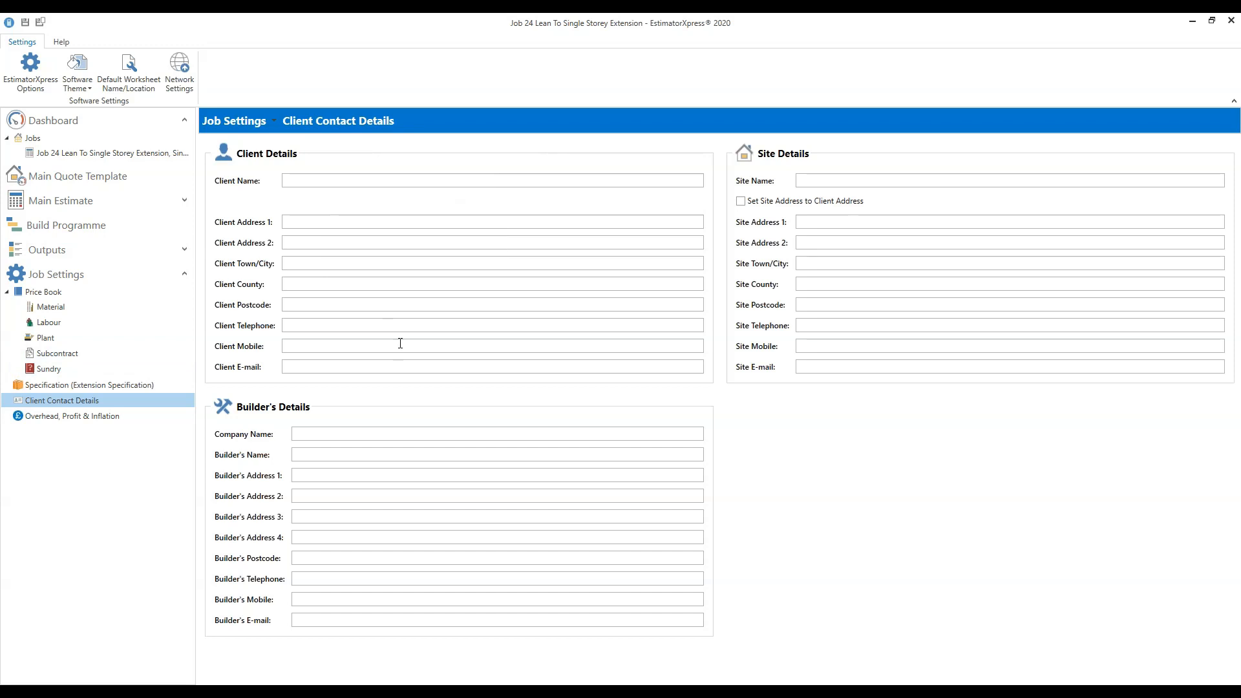
click(361, 179)
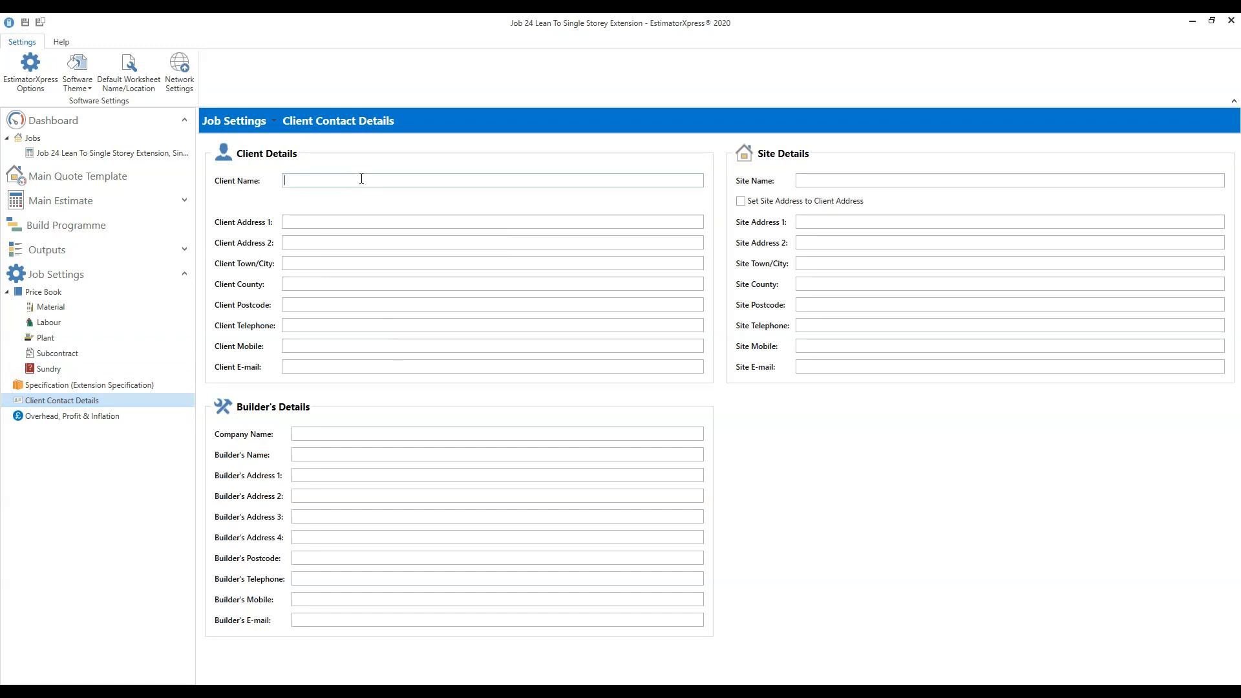
text(Mr & Mrs Smith)
text(Donist)
text(horpe)
click(303, 308)
text(DE1)
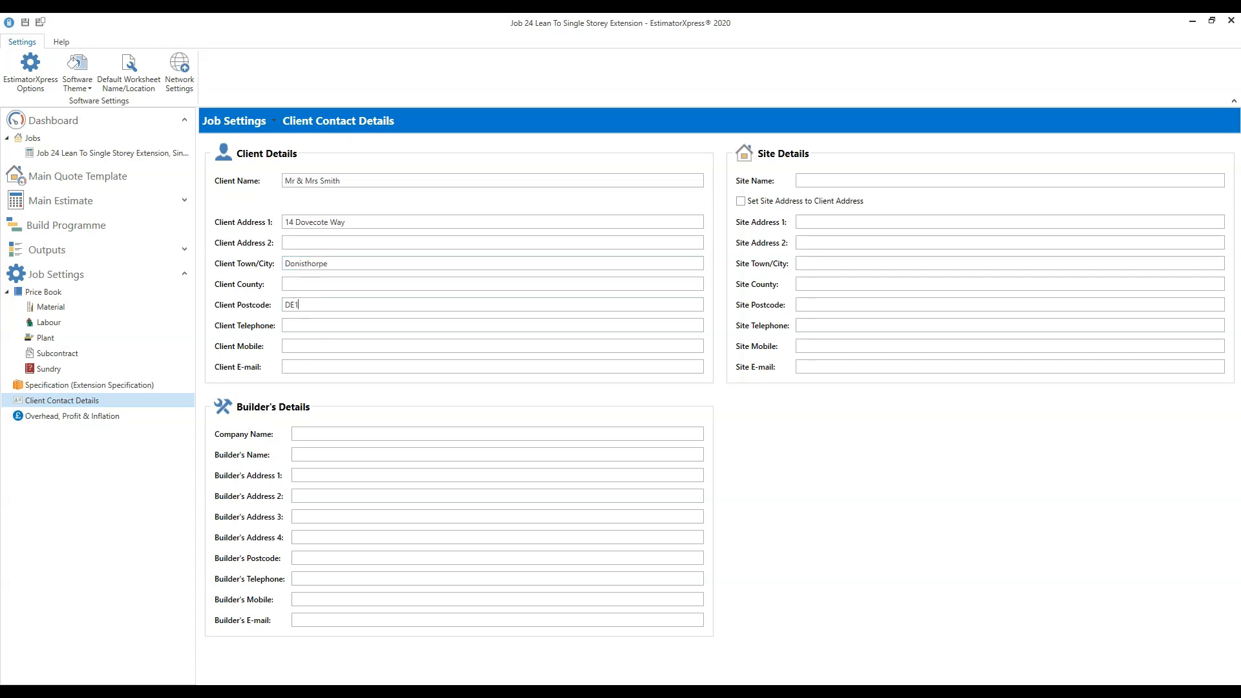
text( JS9)
Add the client's mobile number and set the site address to the client address.
click(322, 343)
click(317, 325)
click(741, 202)
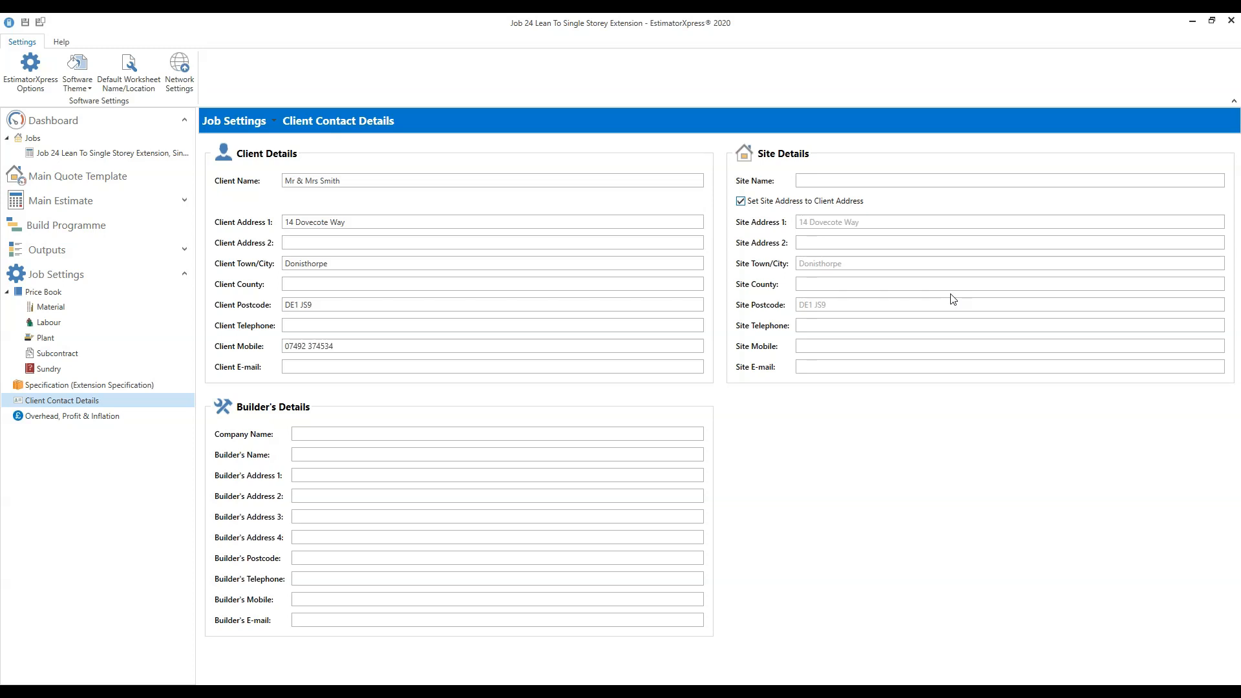
click(321, 434)
Expand Outputs > Written Documents and open the Quote for Main Estimate preview.
click(185, 250)
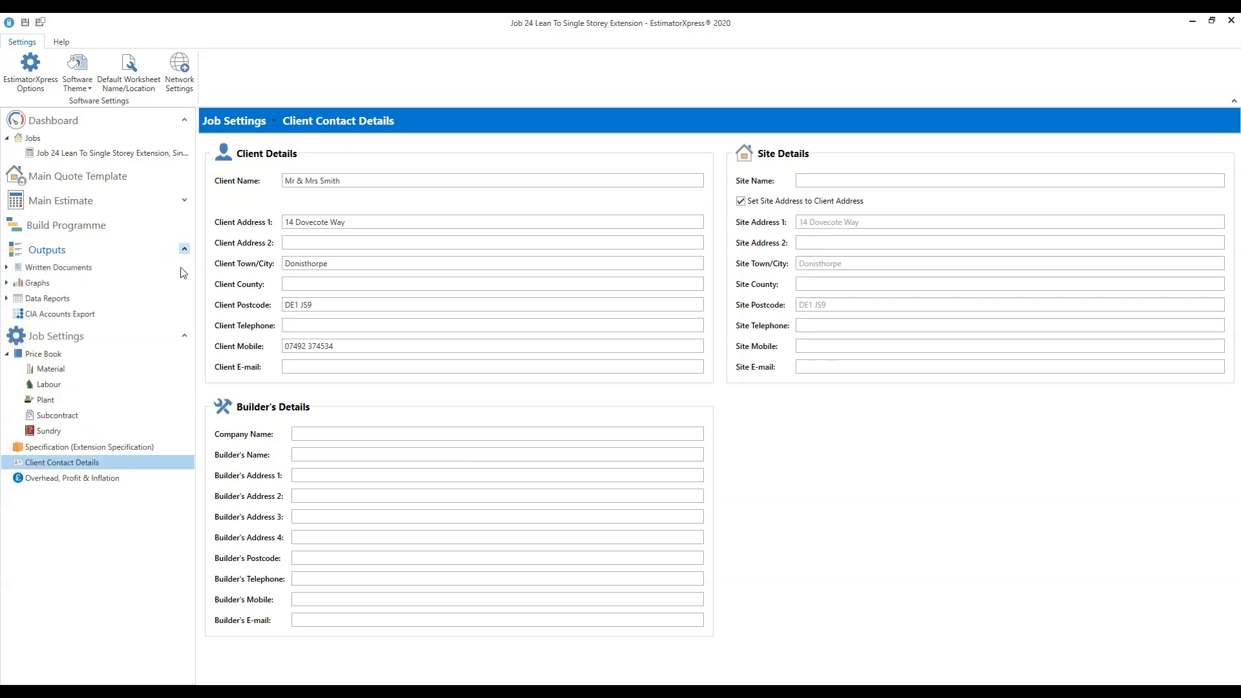
click(6, 267)
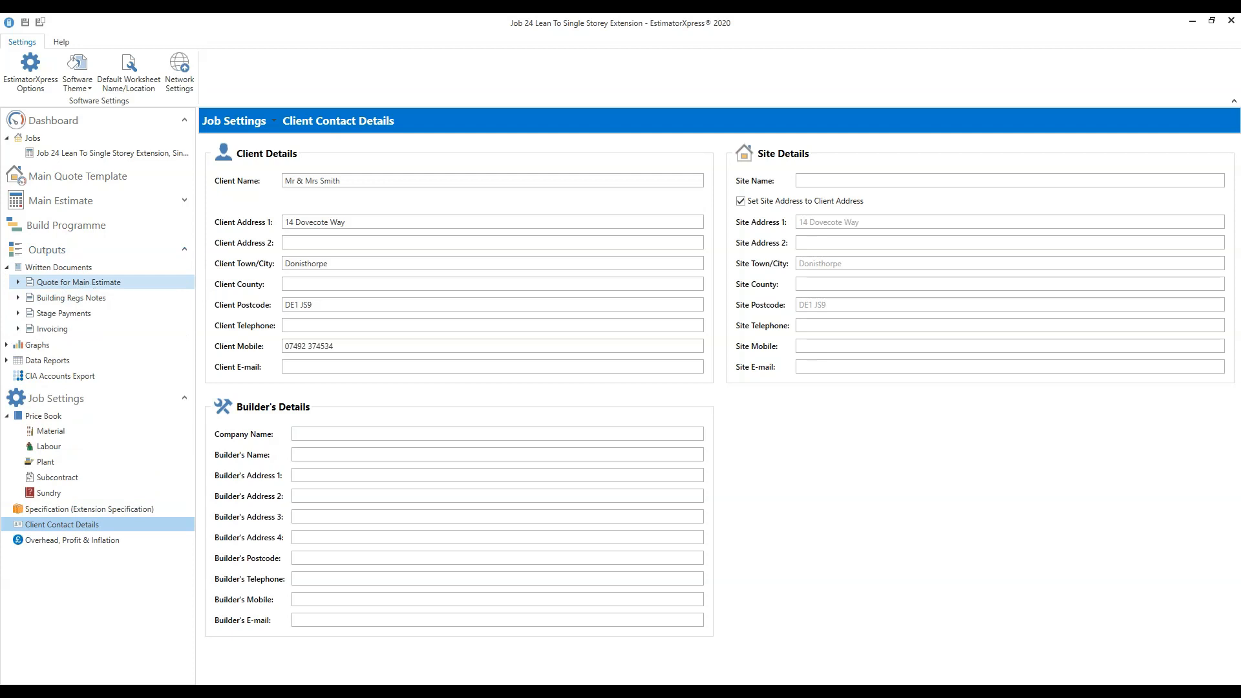
click(78, 282)
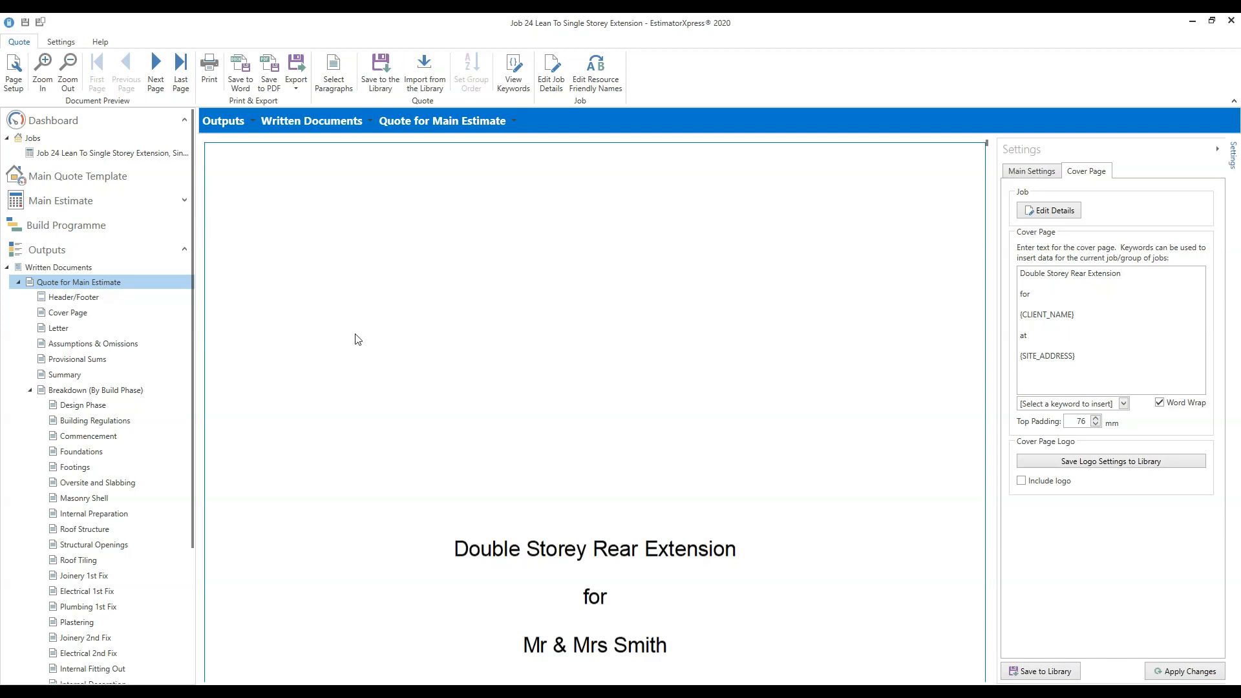
Scroll the quote preview through the cover page, letter and Summary to the Design Phase page.
scroll(724, 451, down, 3)
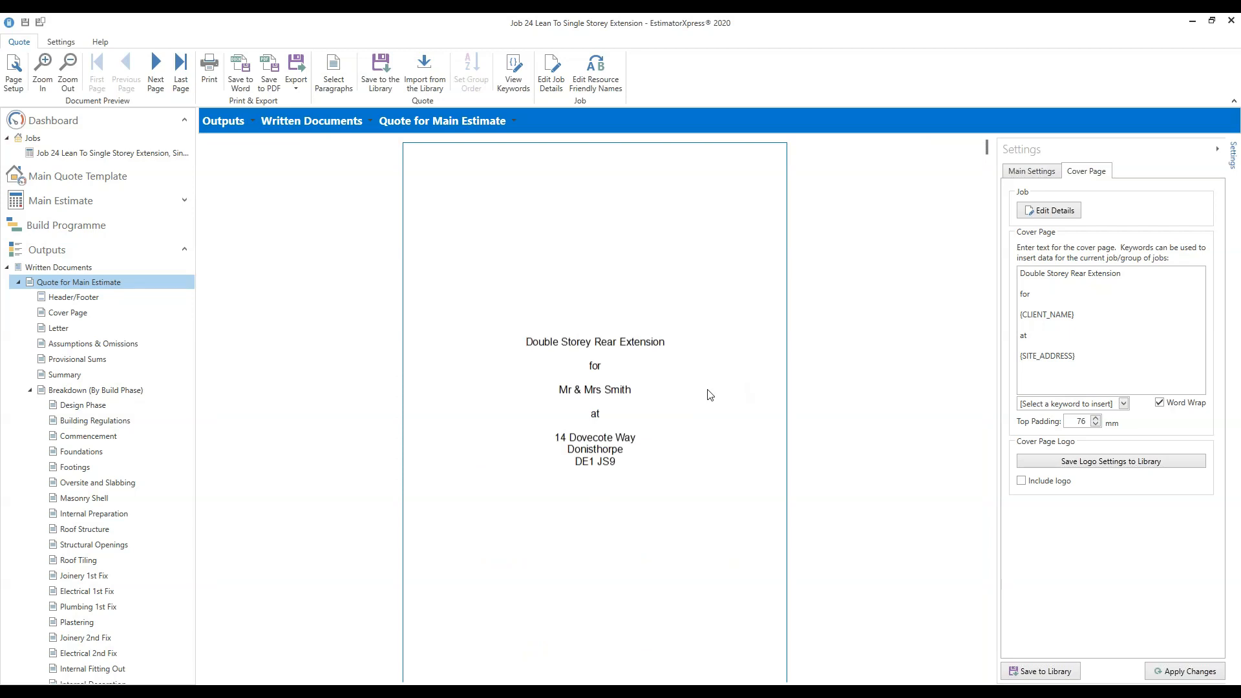
scroll(714, 394, down, 1)
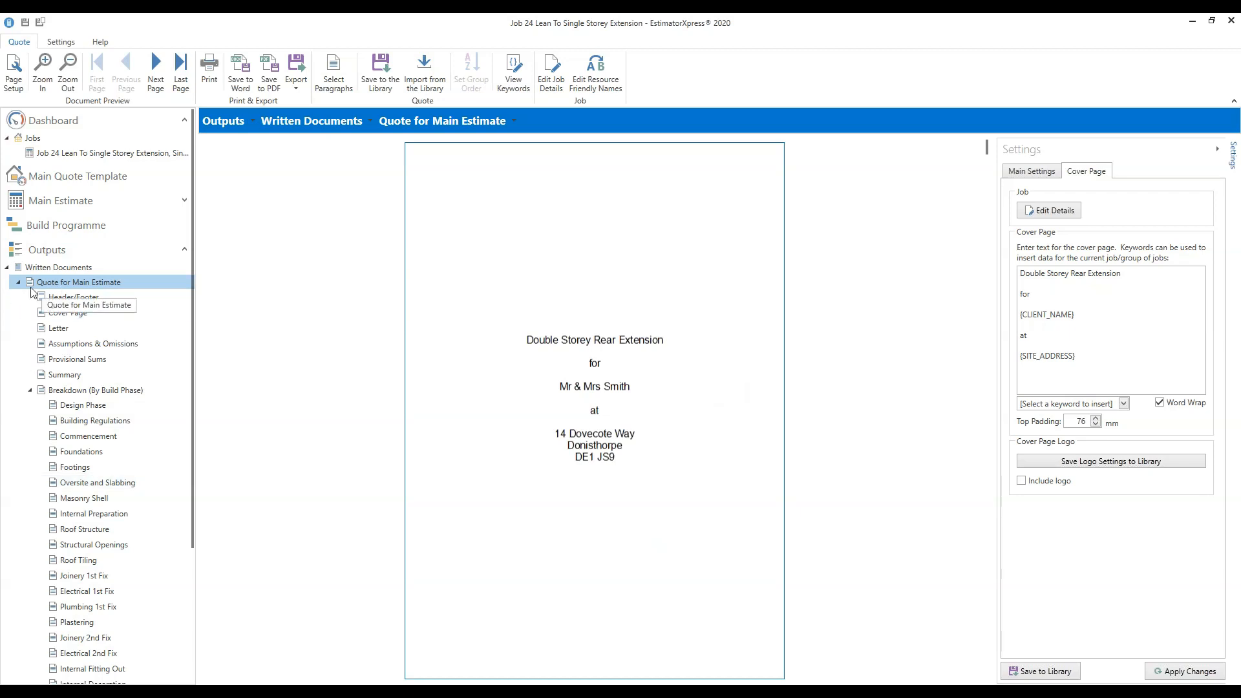
scroll(703, 386, down, 1)
scroll(703, 386, down, 6)
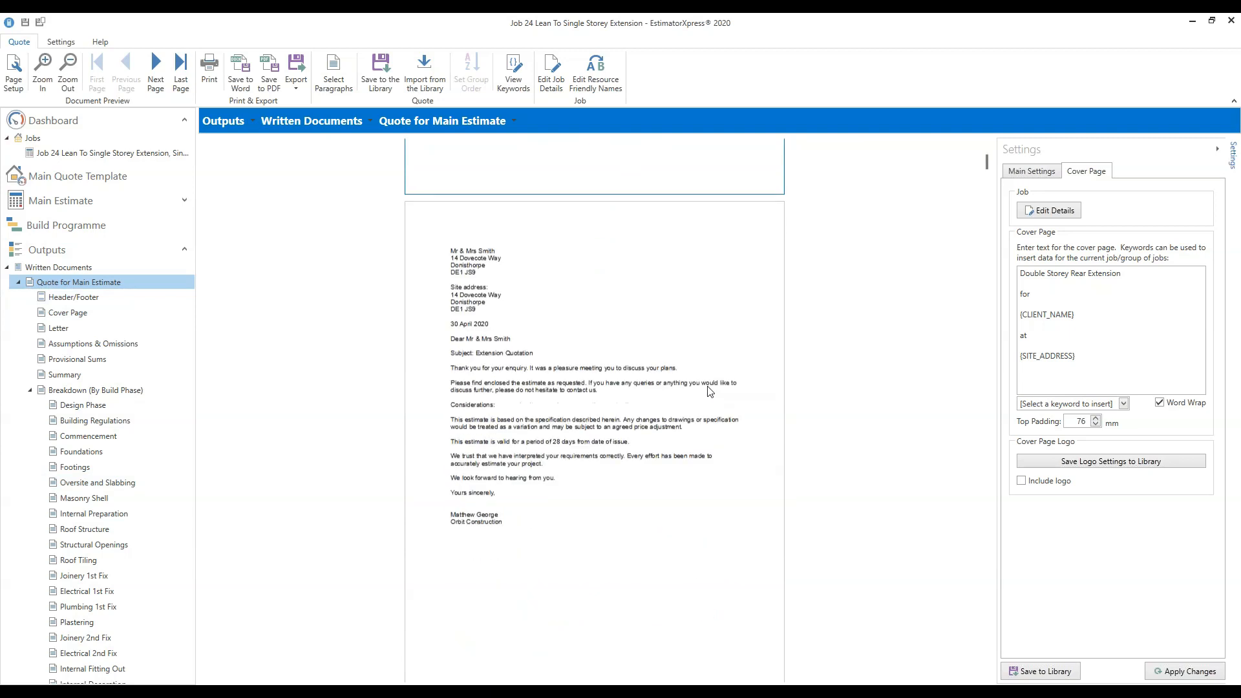
scroll(709, 391, down, 7)
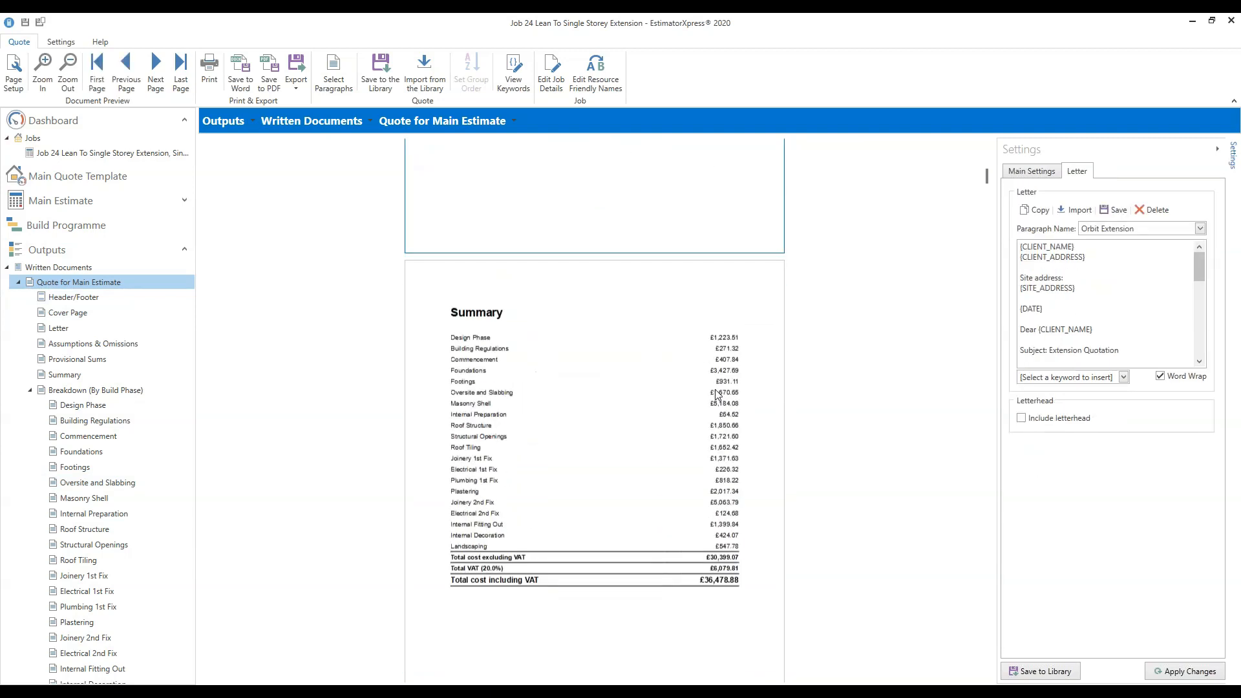
scroll(718, 394, down, 9)
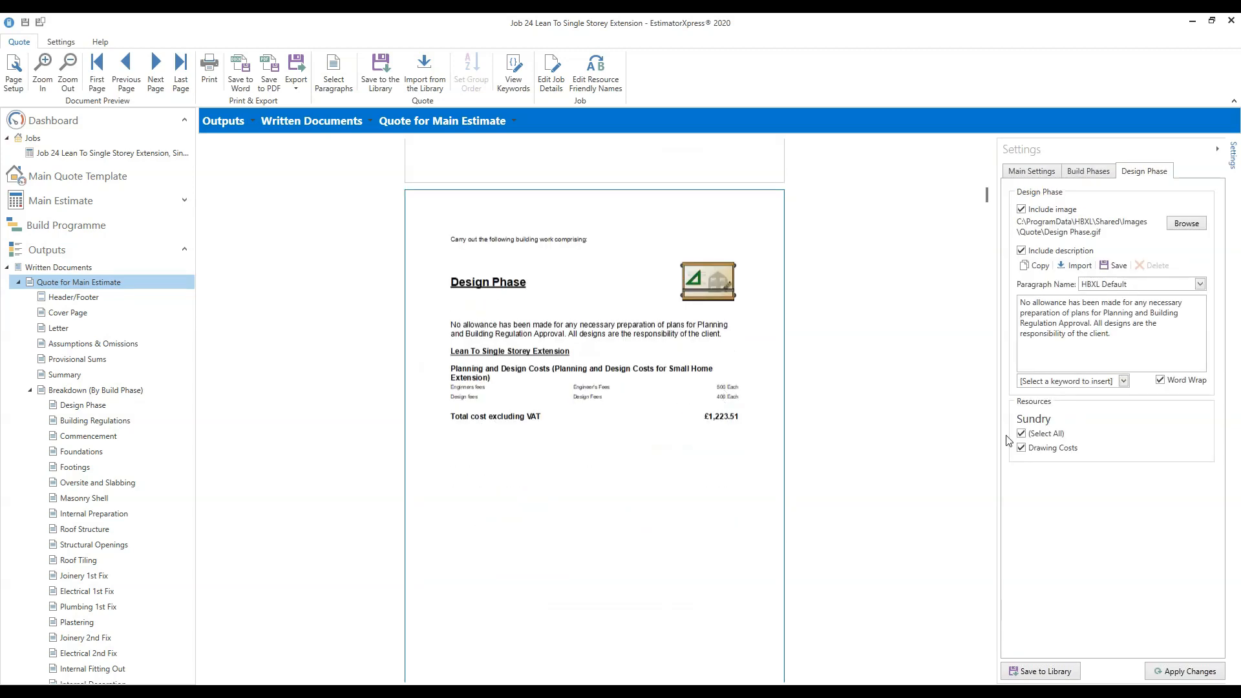
scroll(984, 195, up, 1)
drag(984, 159, 982, 141)
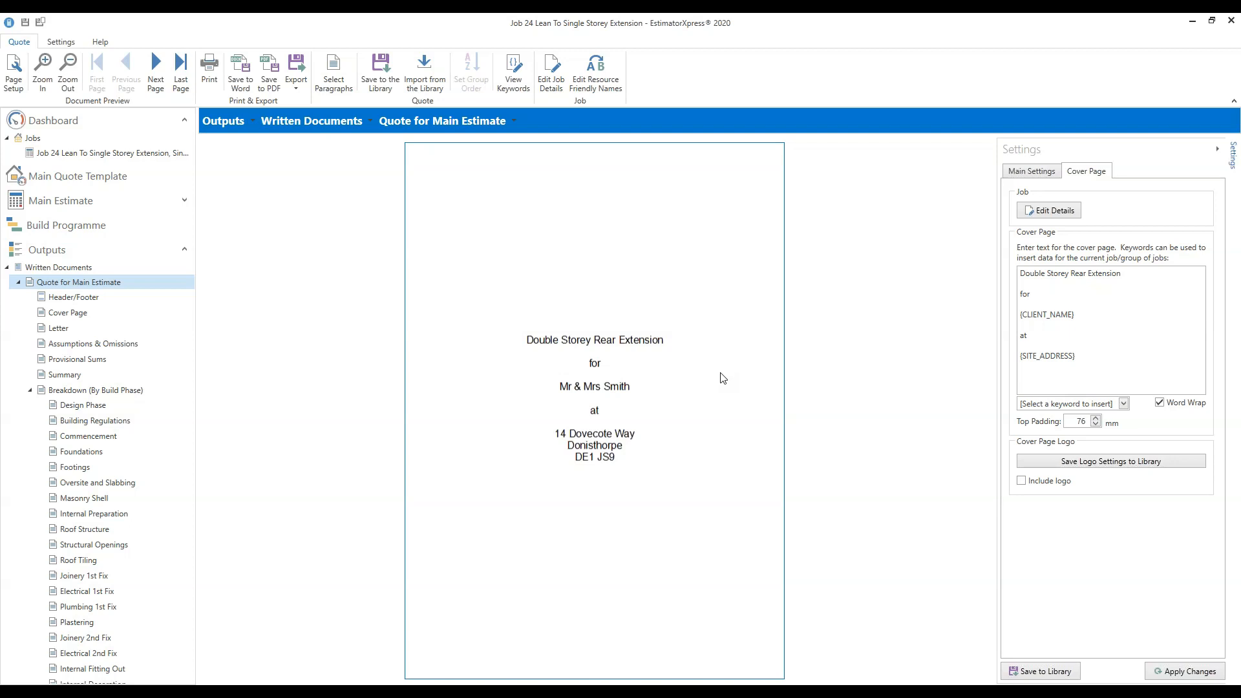
Show Main Settings and list the Quote Type options: Build Phase, Estimating Calculator, Location.
click(1036, 171)
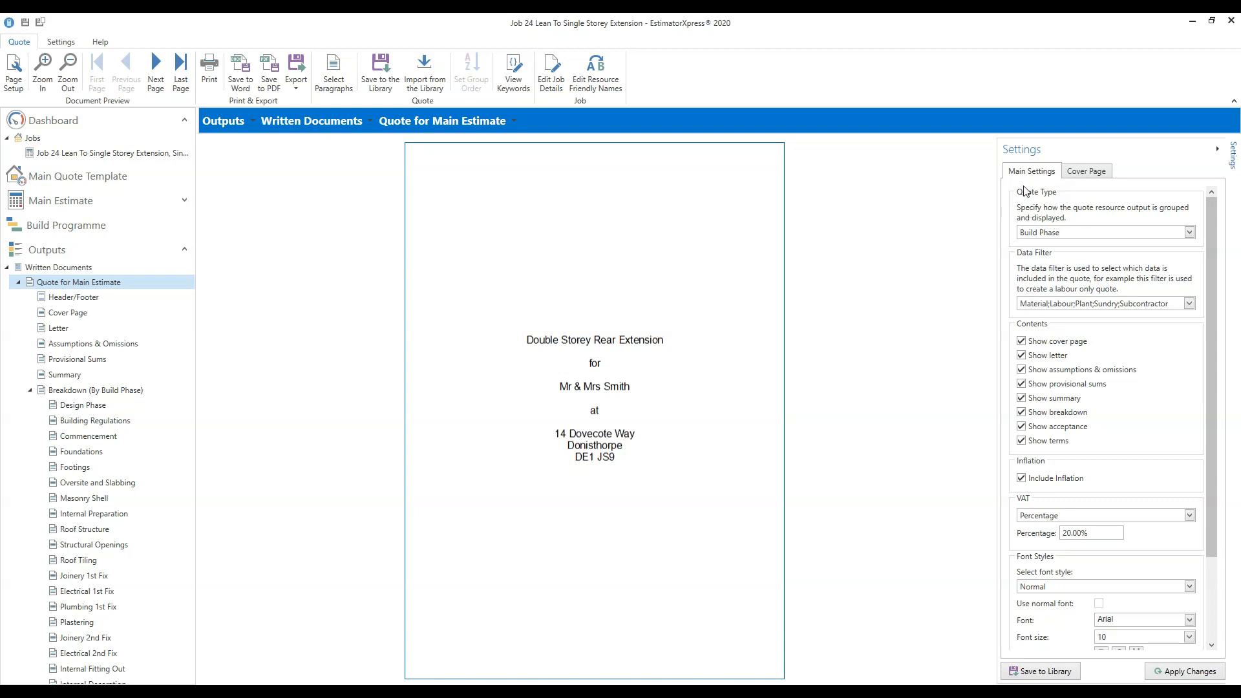
click(1189, 233)
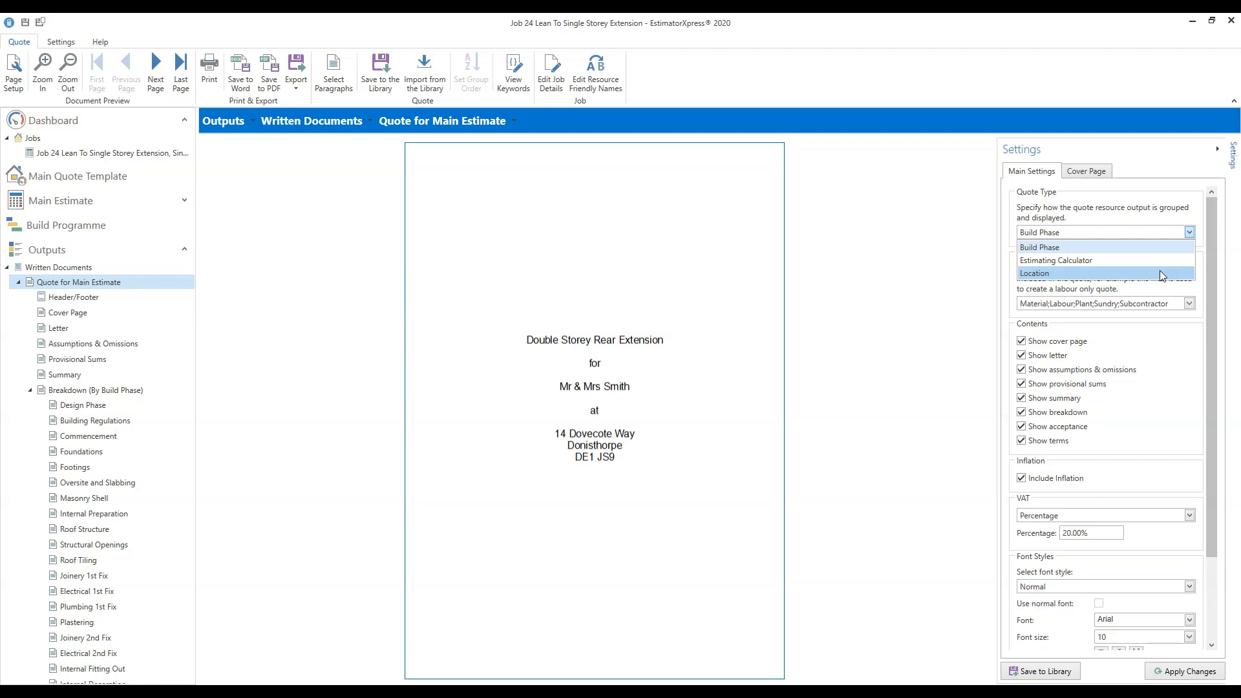
Keep Build Phase as the quote type and bring up the Data Filter resource checklist.
click(1154, 248)
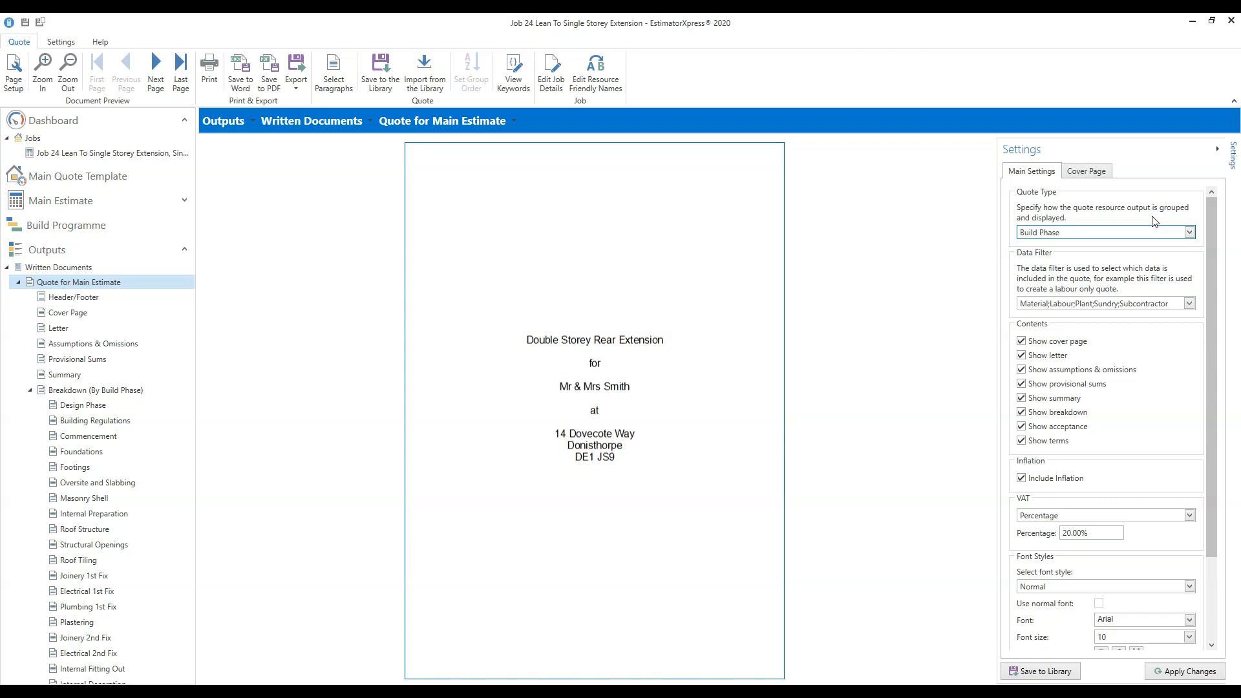
click(1188, 309)
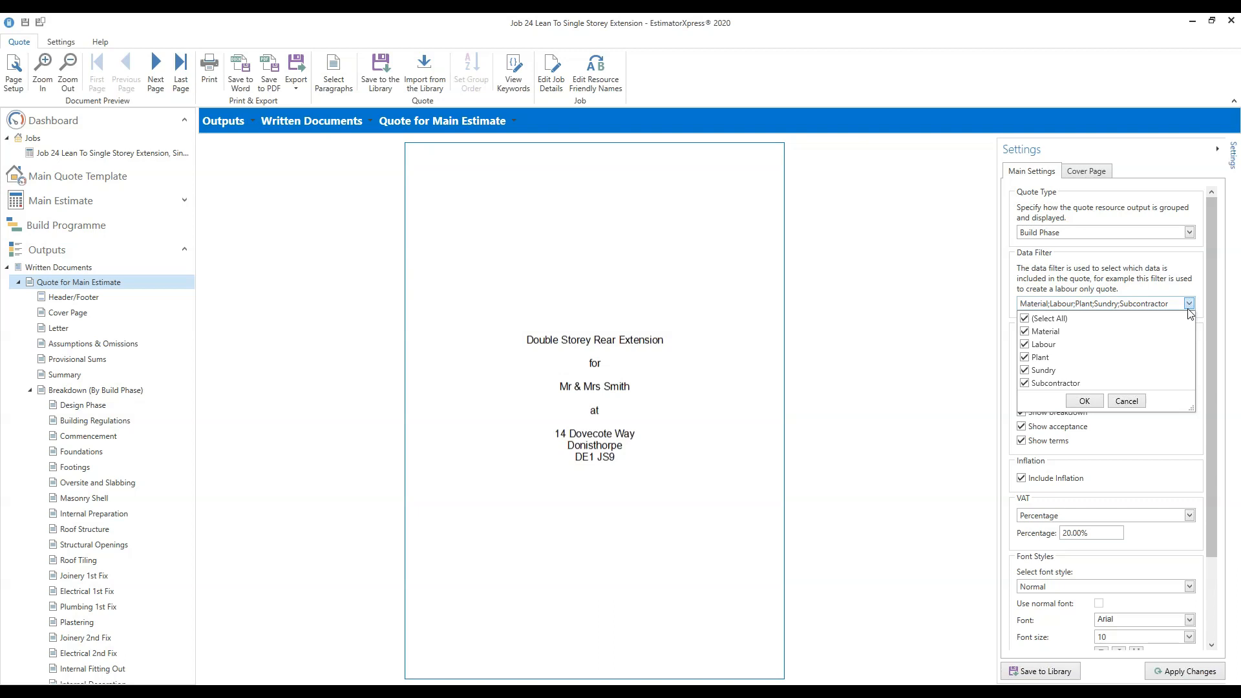
Re-tick (Select All) so Labour, Material, Plant, Sundry and Subcontractor are all included, and confirm.
click(1025, 319)
click(1025, 346)
click(1025, 319)
click(1089, 402)
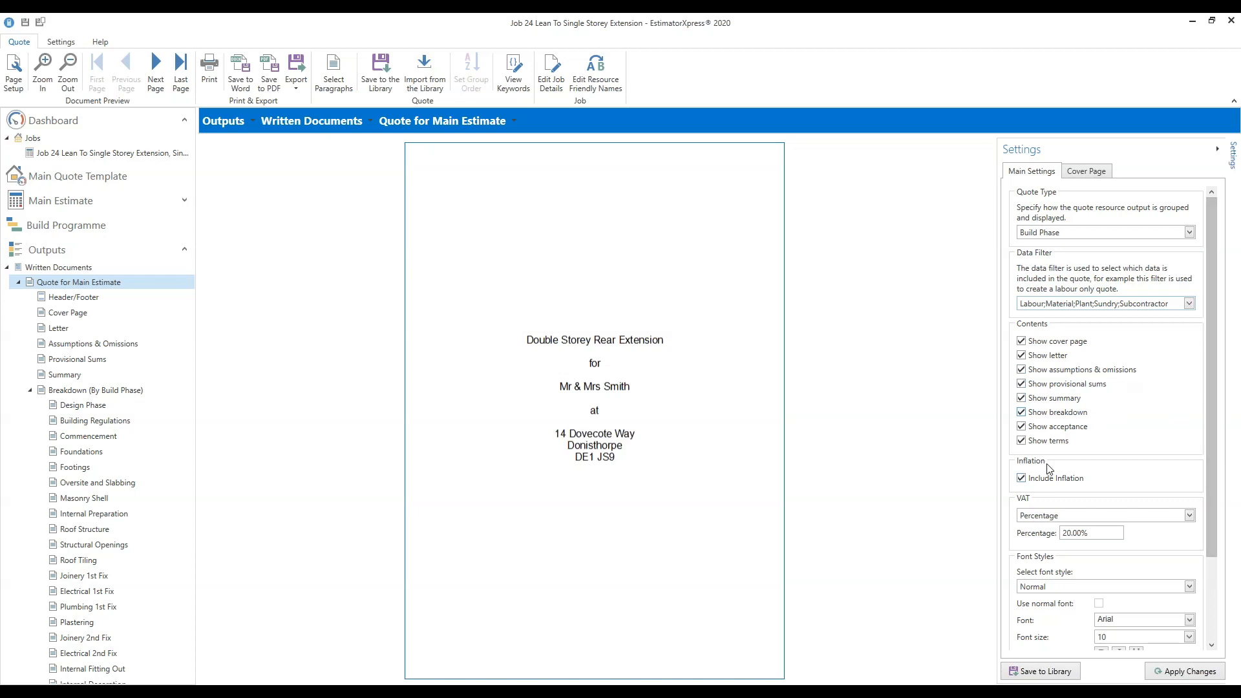
drag(1215, 445, 1205, 537)
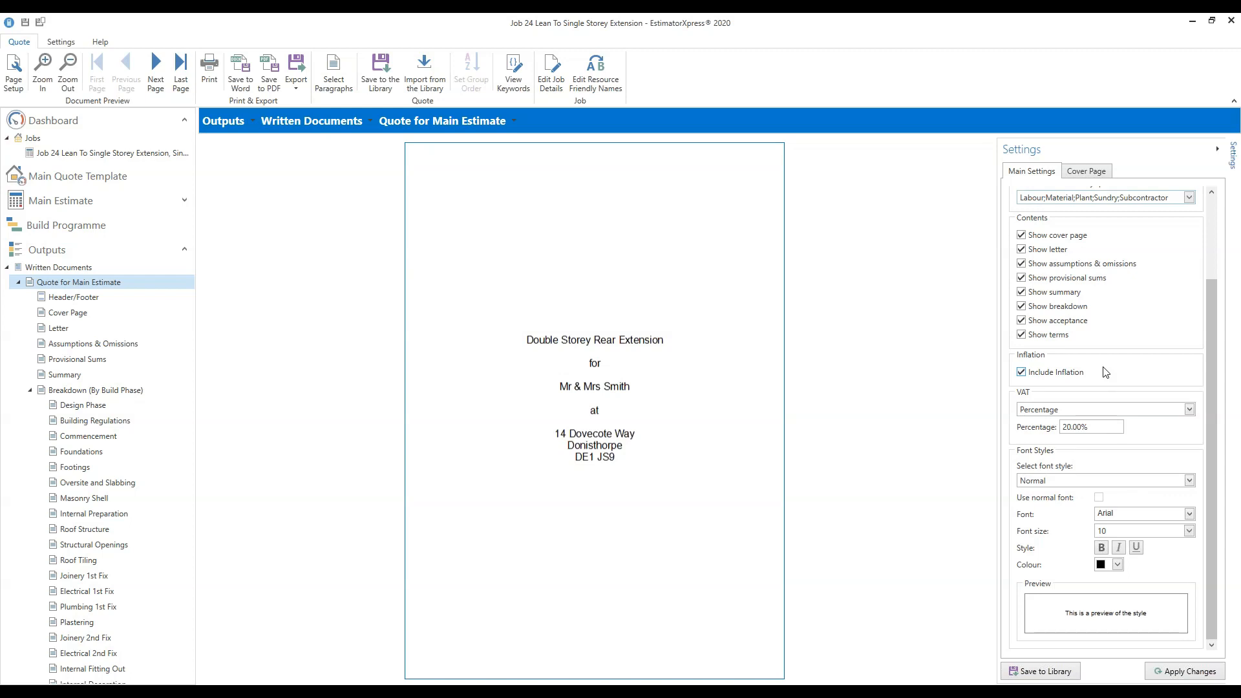
click(1021, 373)
click(1021, 373)
Set the quote's VAT method to Percentage at 20.00% after briefly trying Input Only.
click(1189, 411)
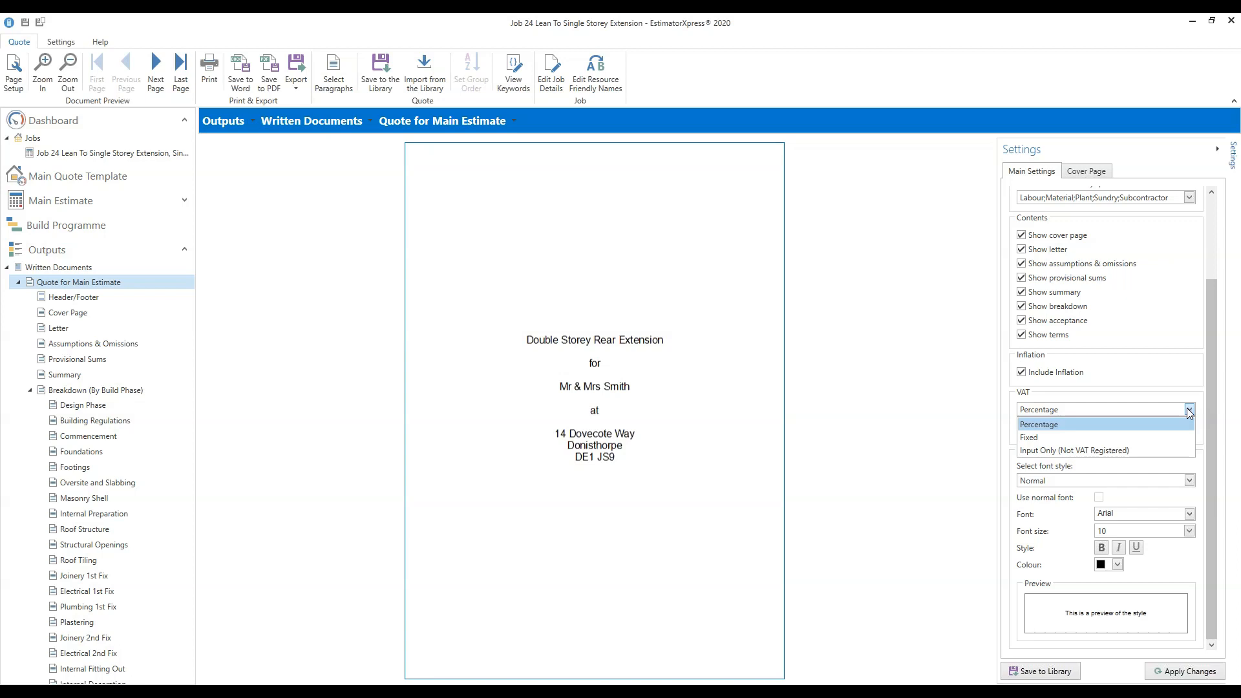
click(1137, 424)
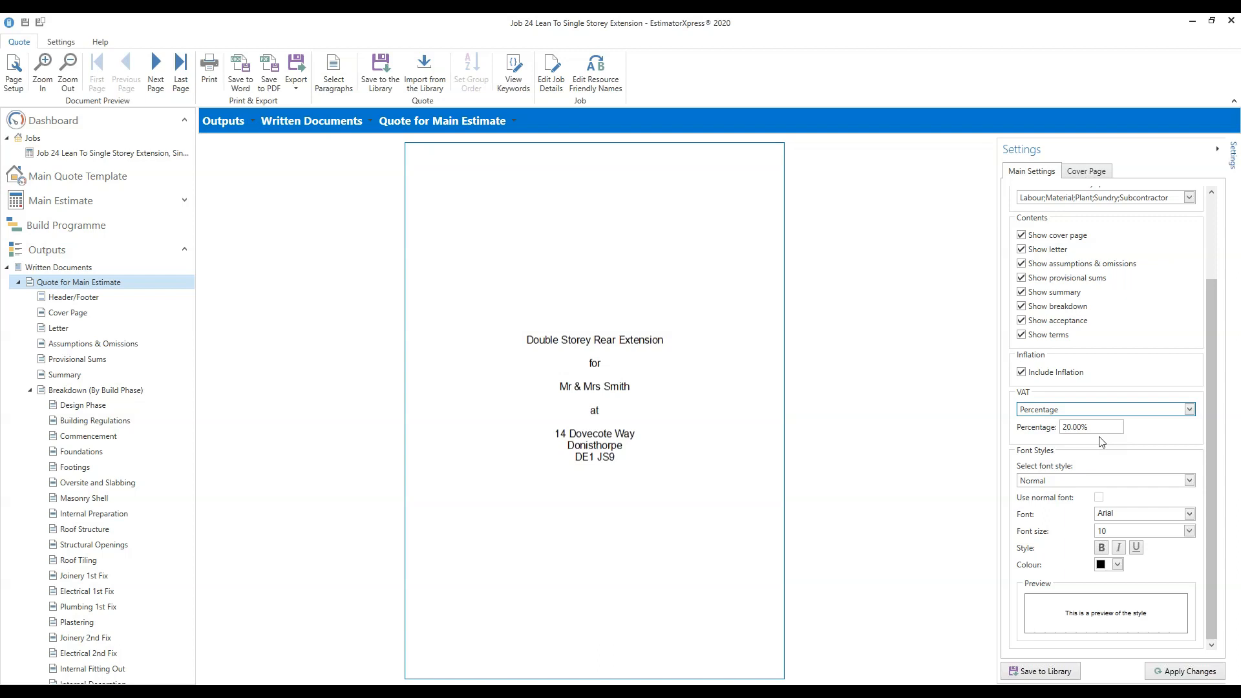
click(1078, 427)
click(1189, 409)
click(1157, 439)
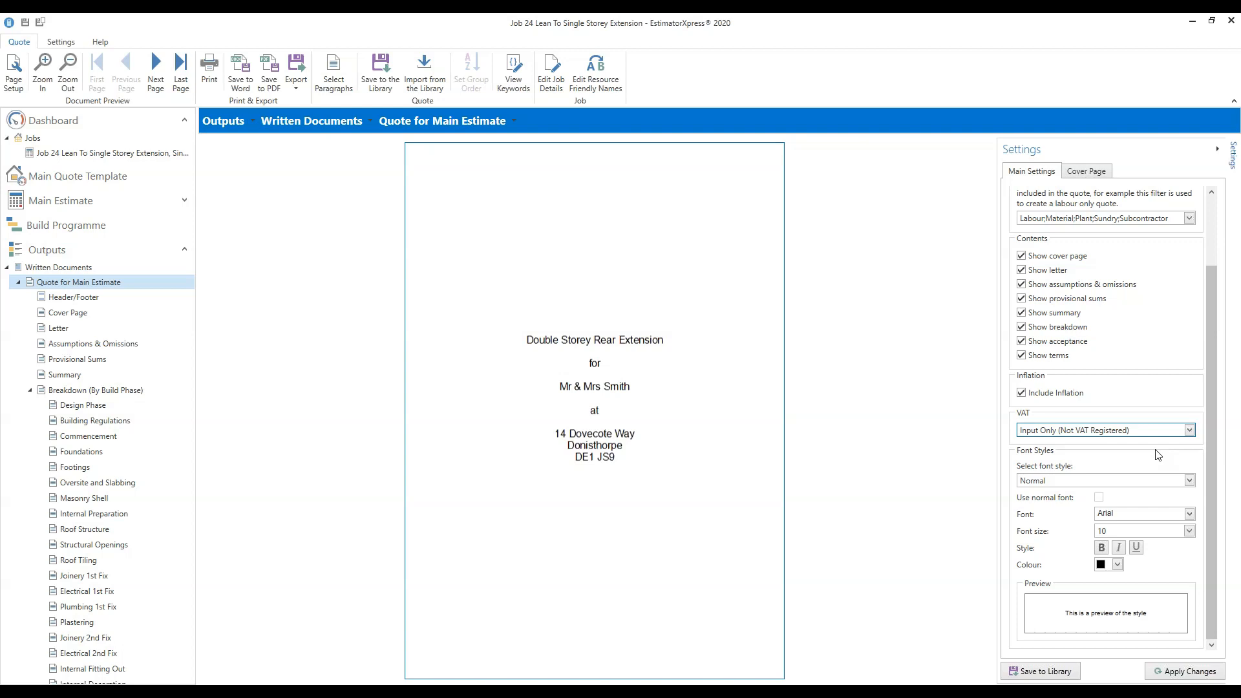
click(1189, 430)
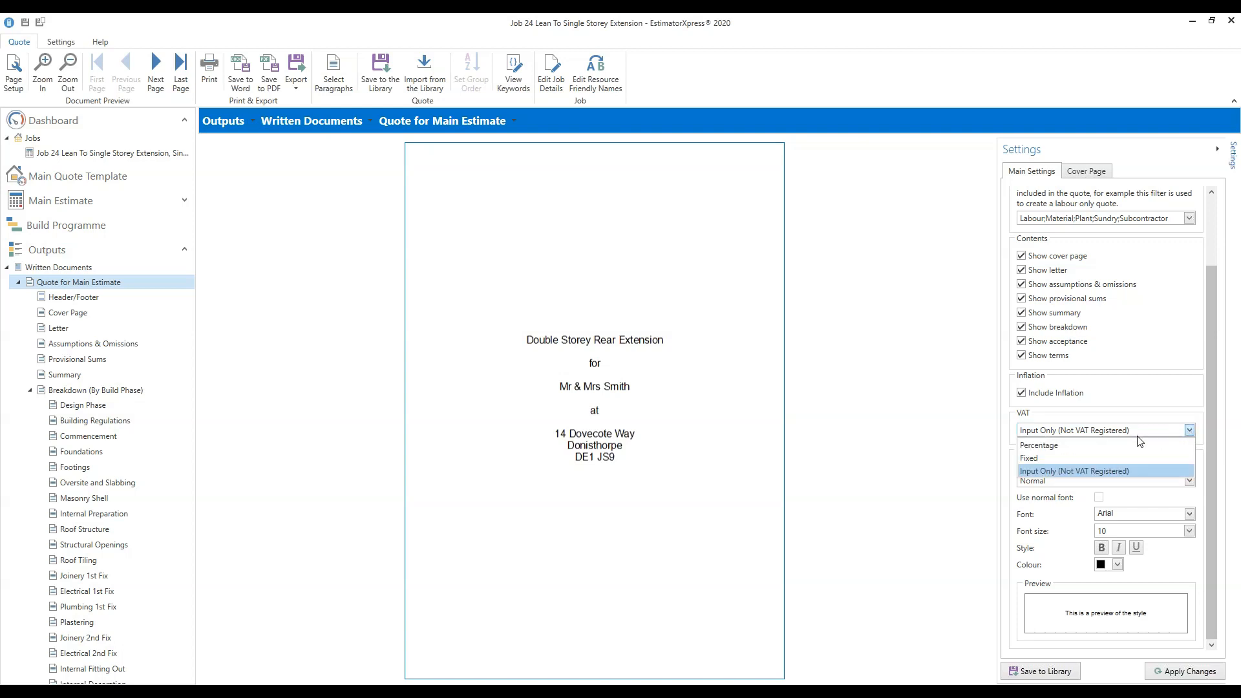
click(1045, 446)
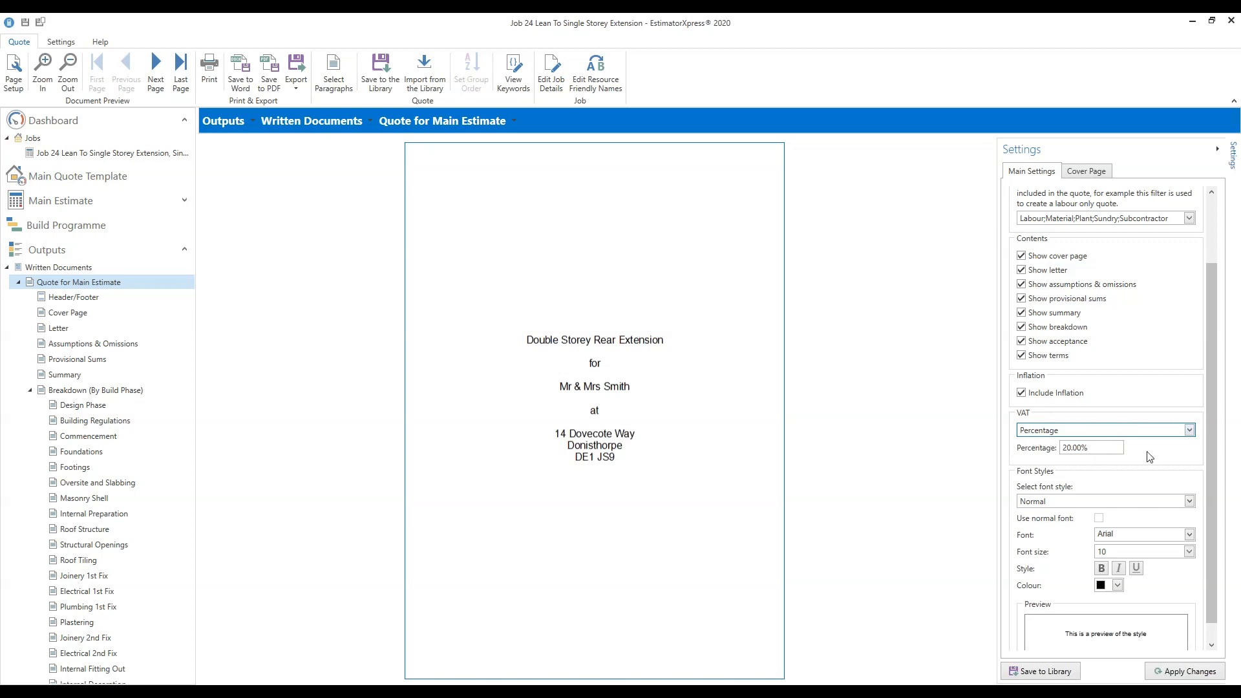
scroll(1210, 504, down, 1)
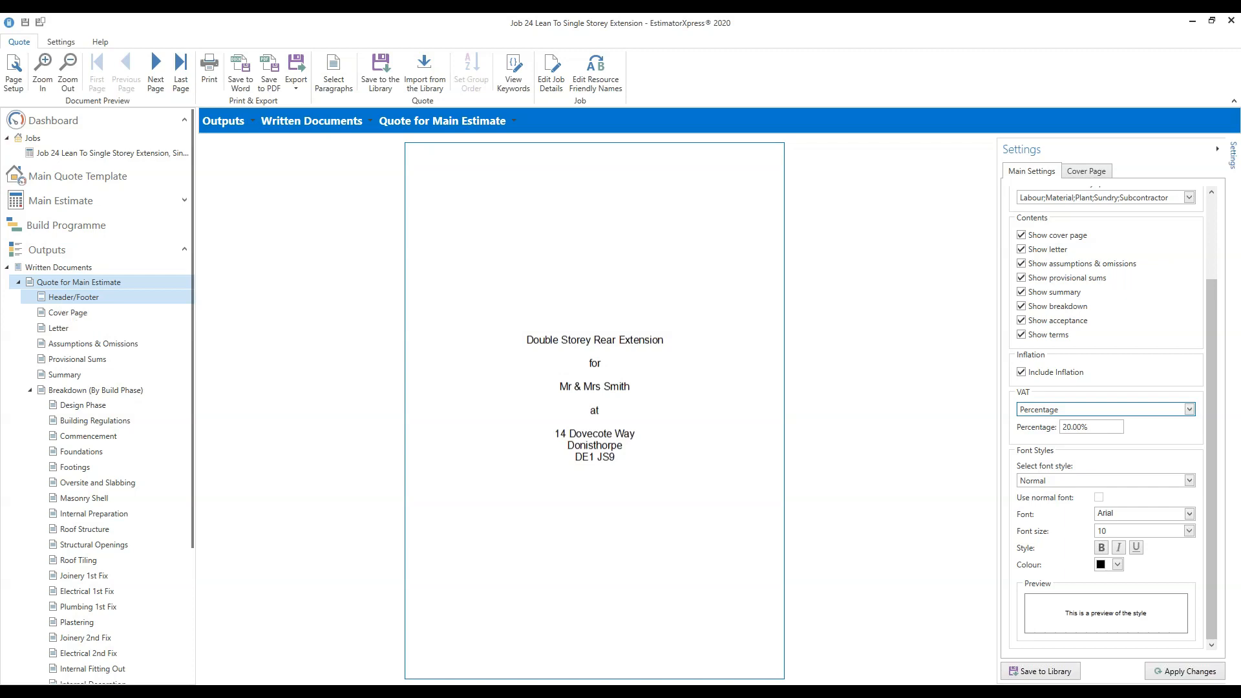
Set the header's left side to Company Details with company name, phone and e-mail, centre blank.
click(73, 297)
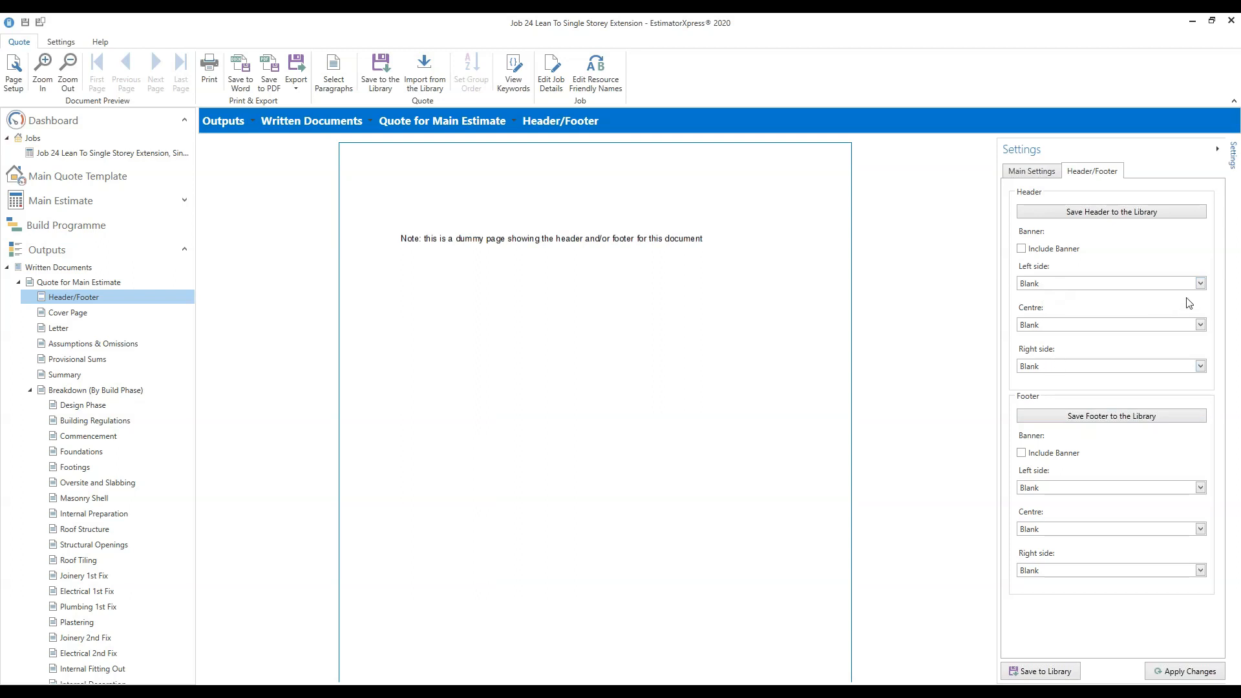
click(1200, 283)
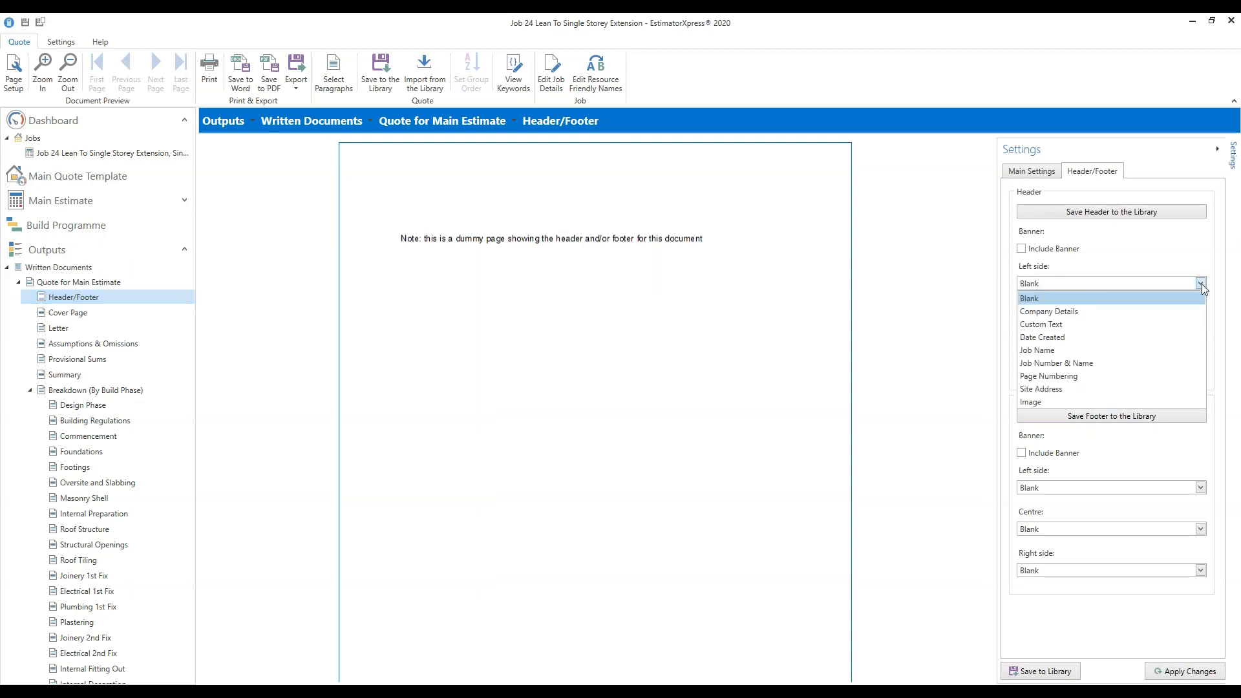
click(1074, 312)
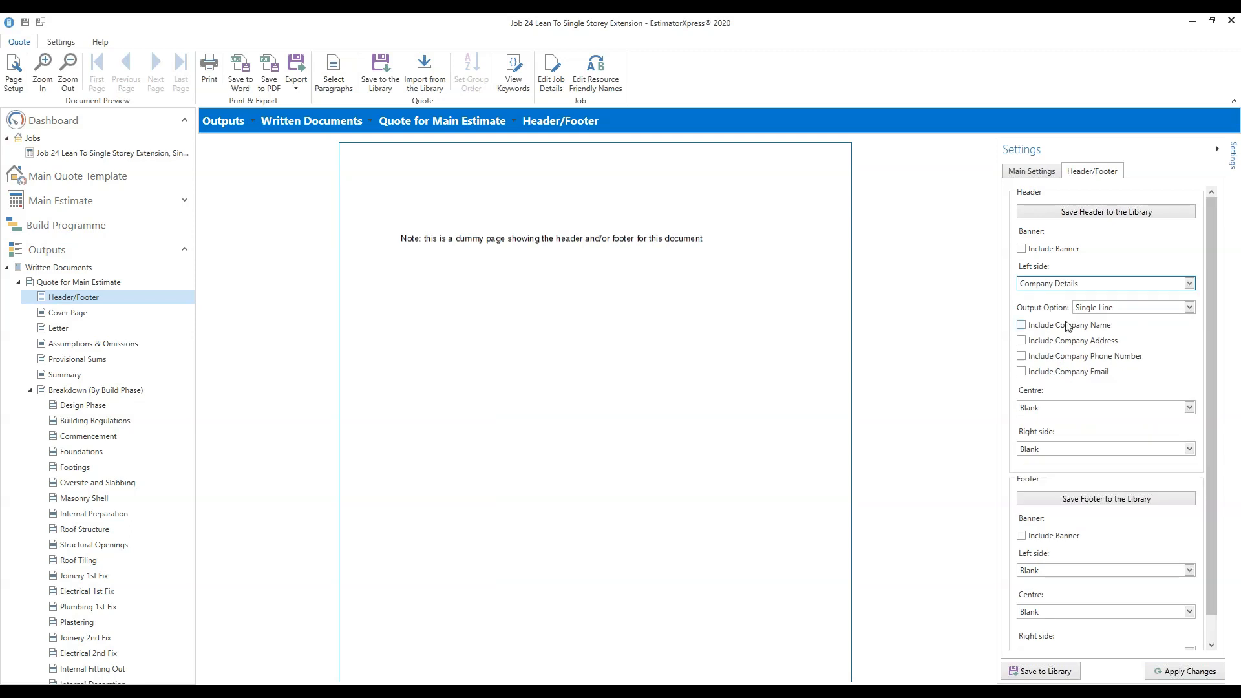
click(1021, 325)
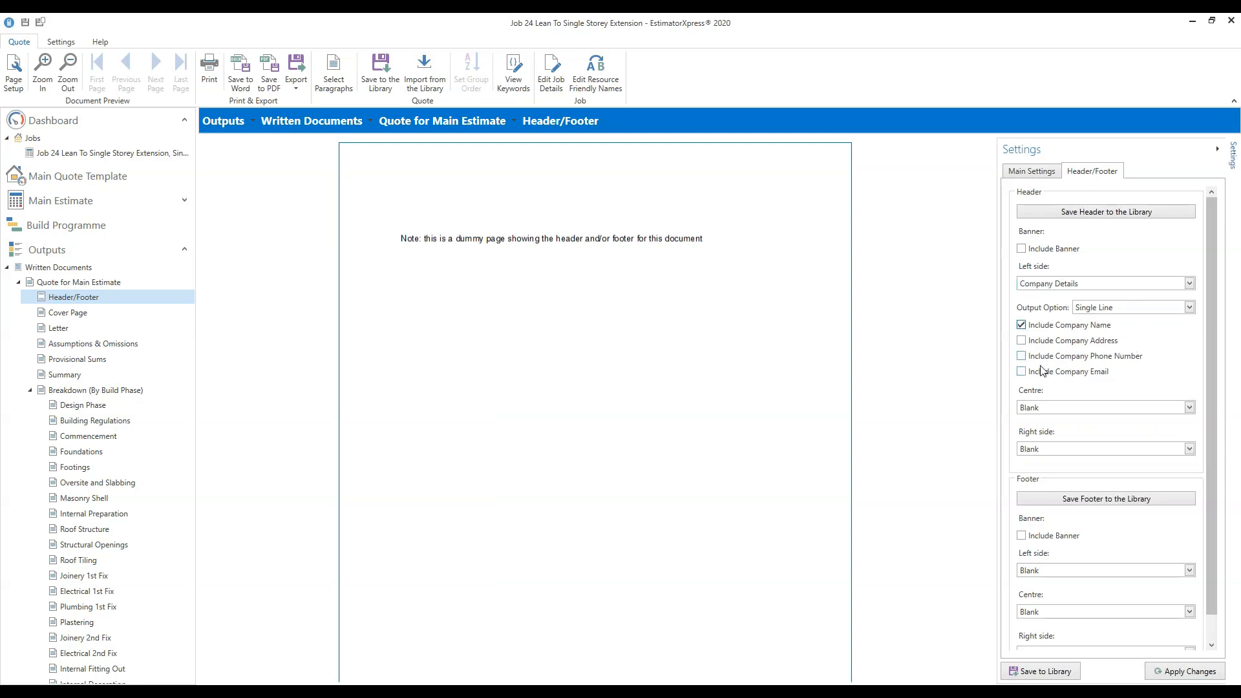
click(1021, 356)
click(1021, 372)
click(1200, 676)
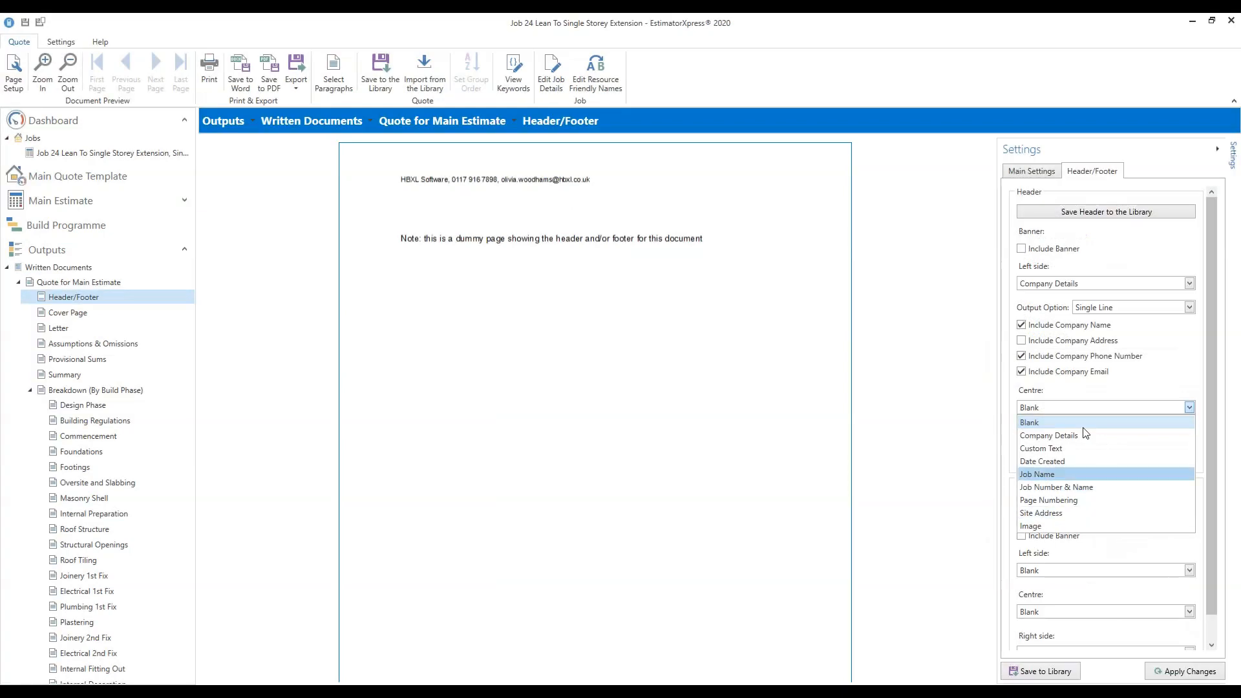
click(879, 408)
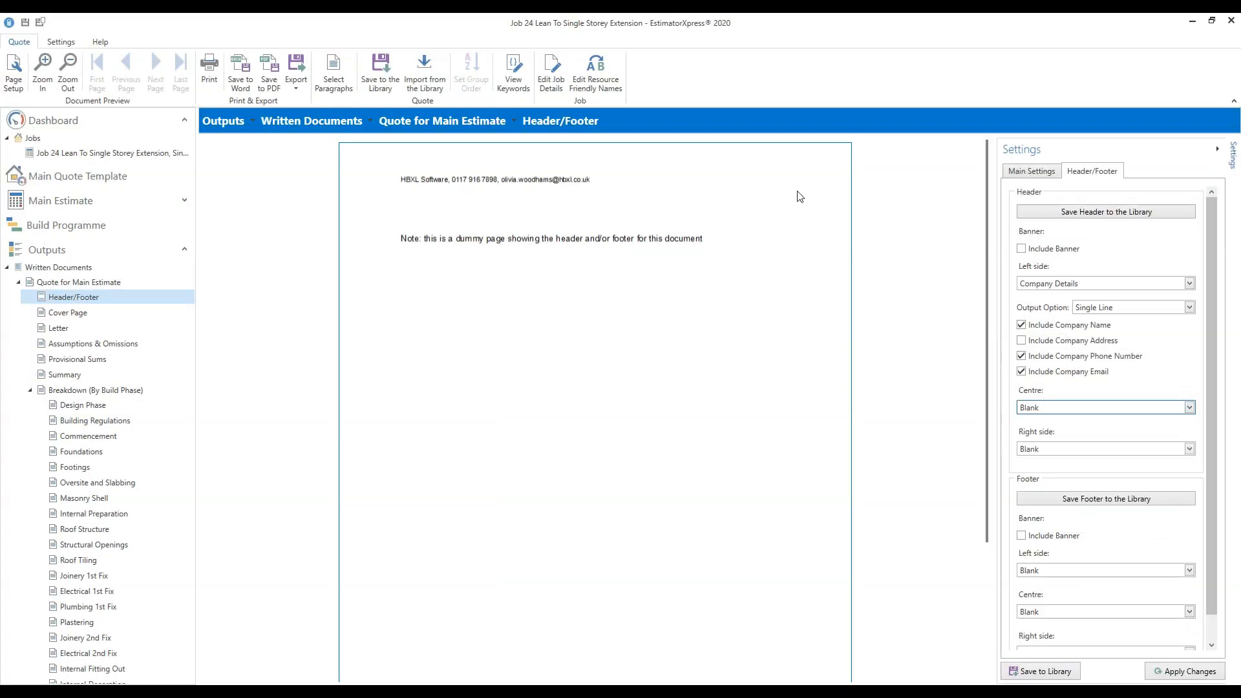
Show Date Created on the header's right side, keep the centre Blank, and apply.
click(1190, 408)
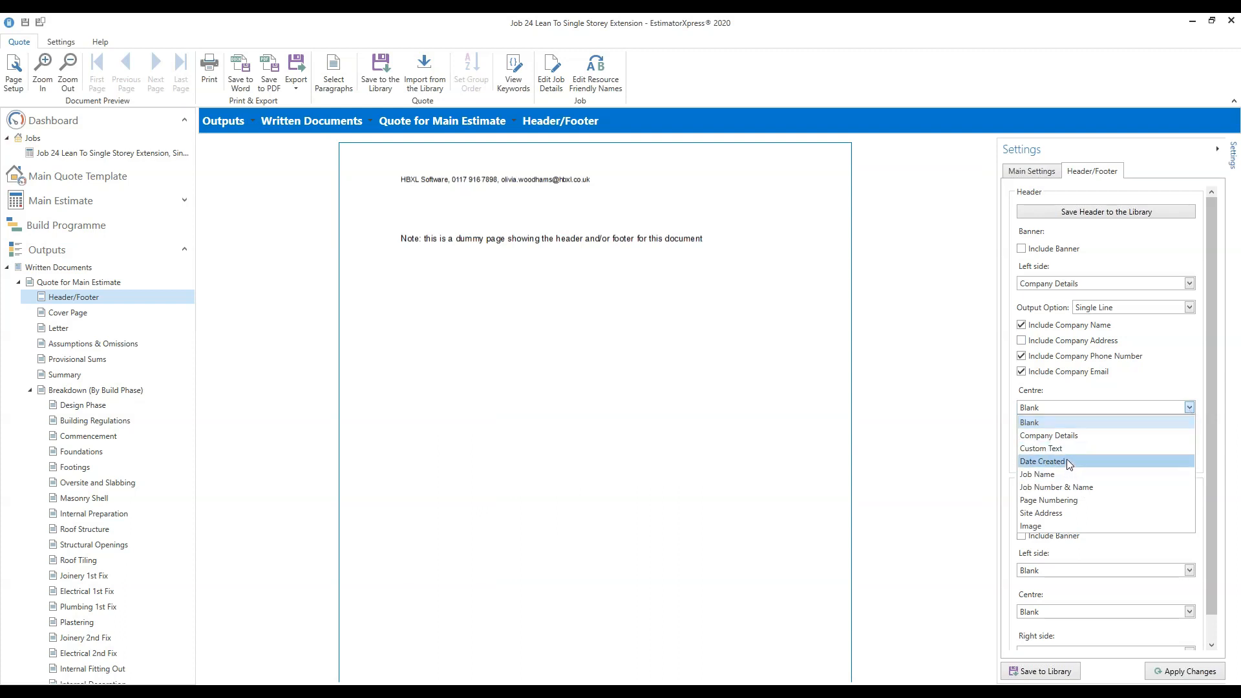
click(1133, 378)
click(1151, 450)
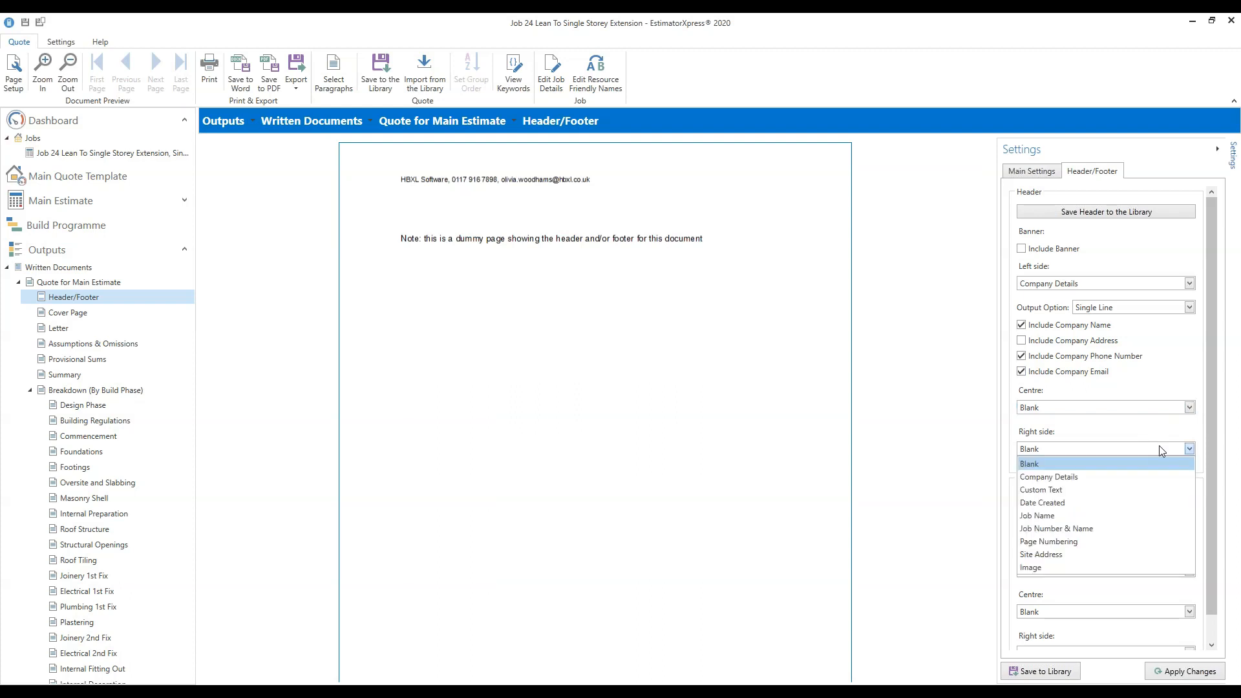
click(1112, 499)
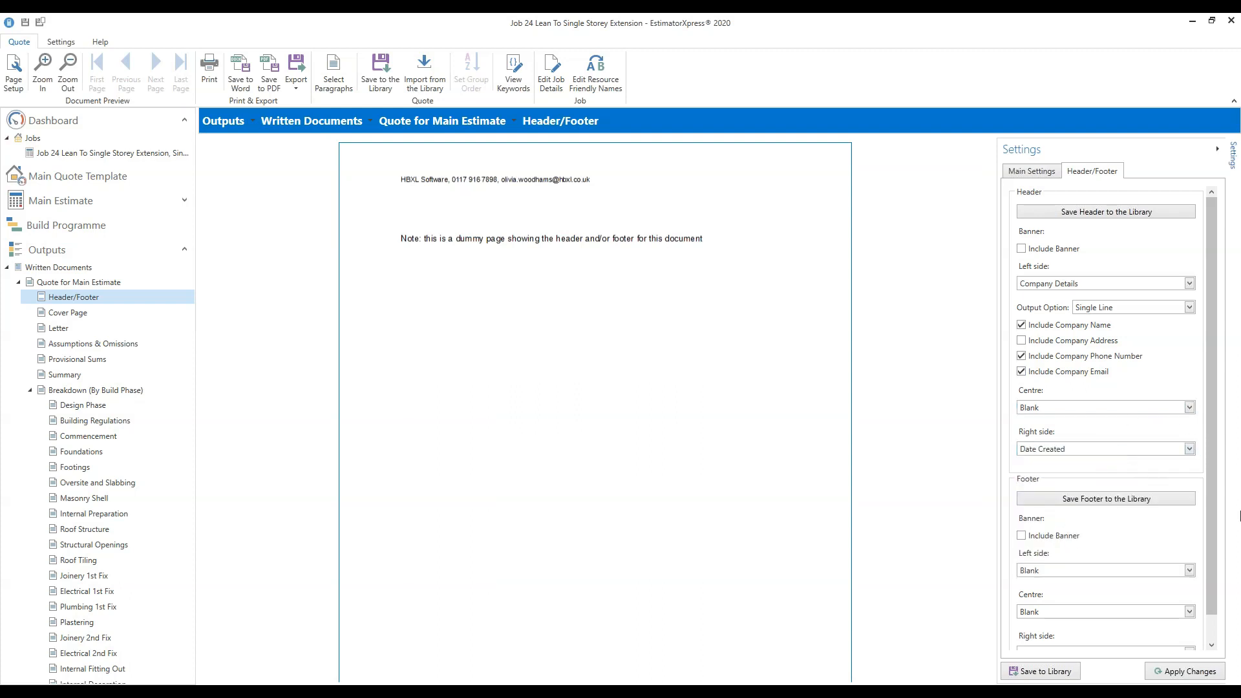
click(1187, 671)
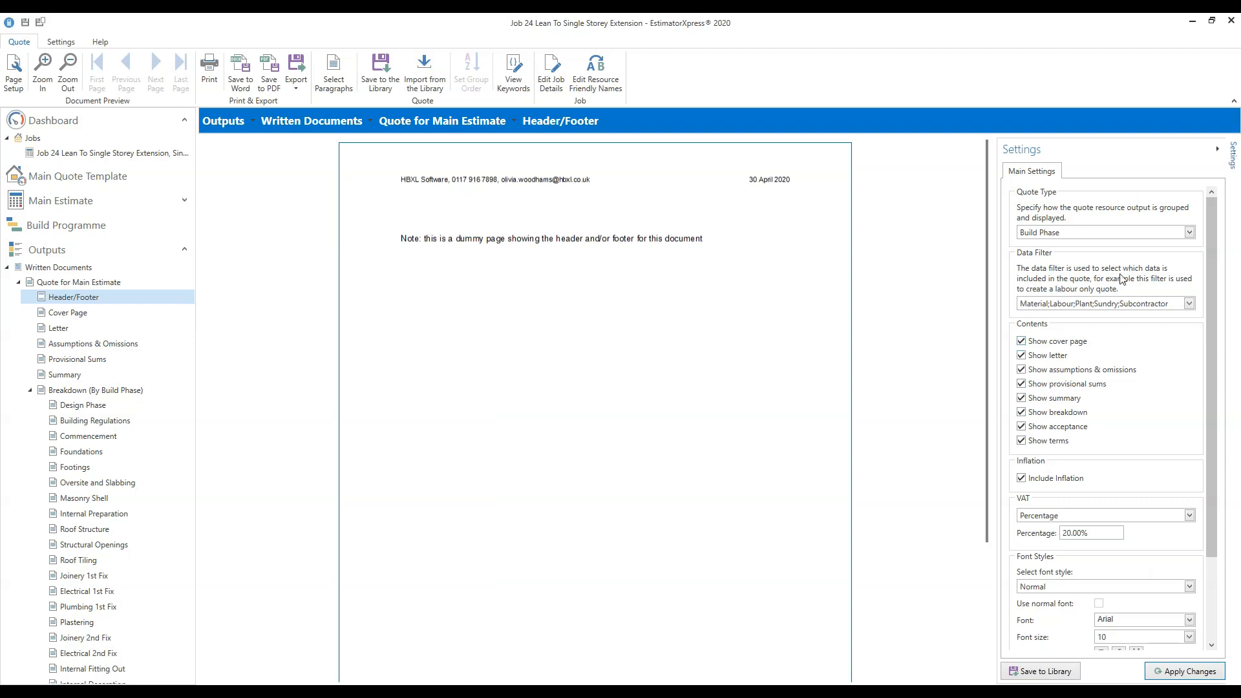
click(65, 315)
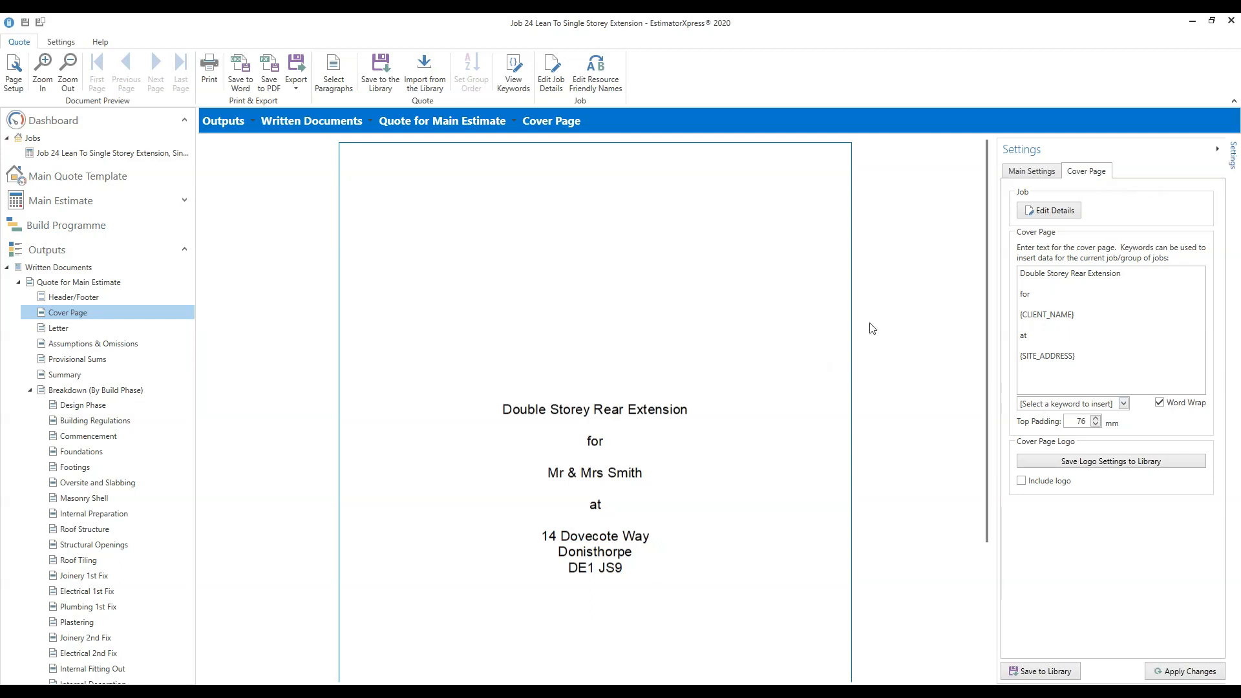
Review the cover page preview and enable a logo on it.
scroll(967, 391, down, 3)
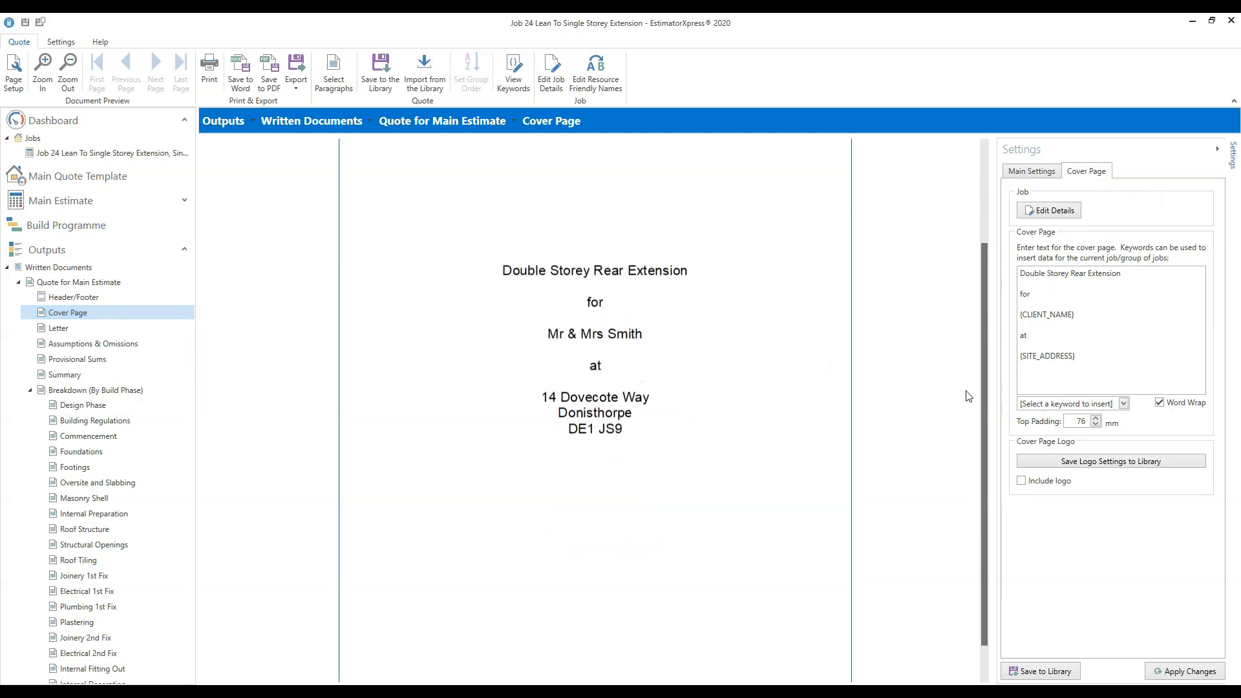
scroll(969, 362, up, 2)
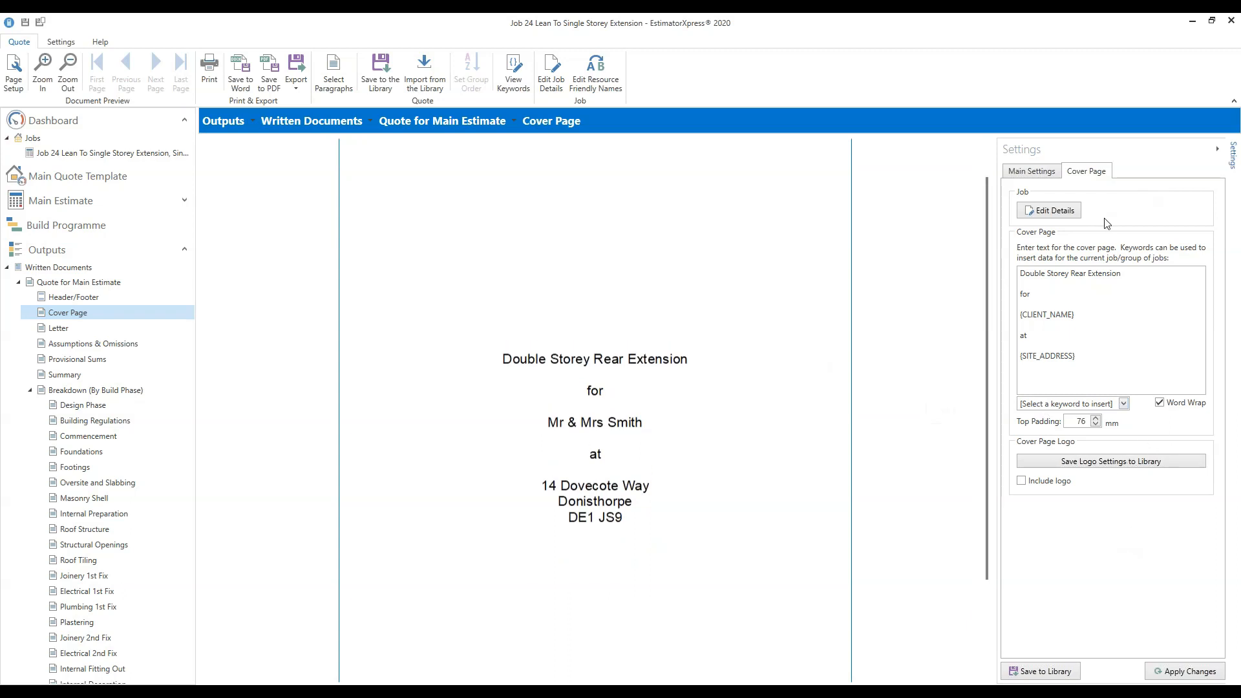
click(1022, 481)
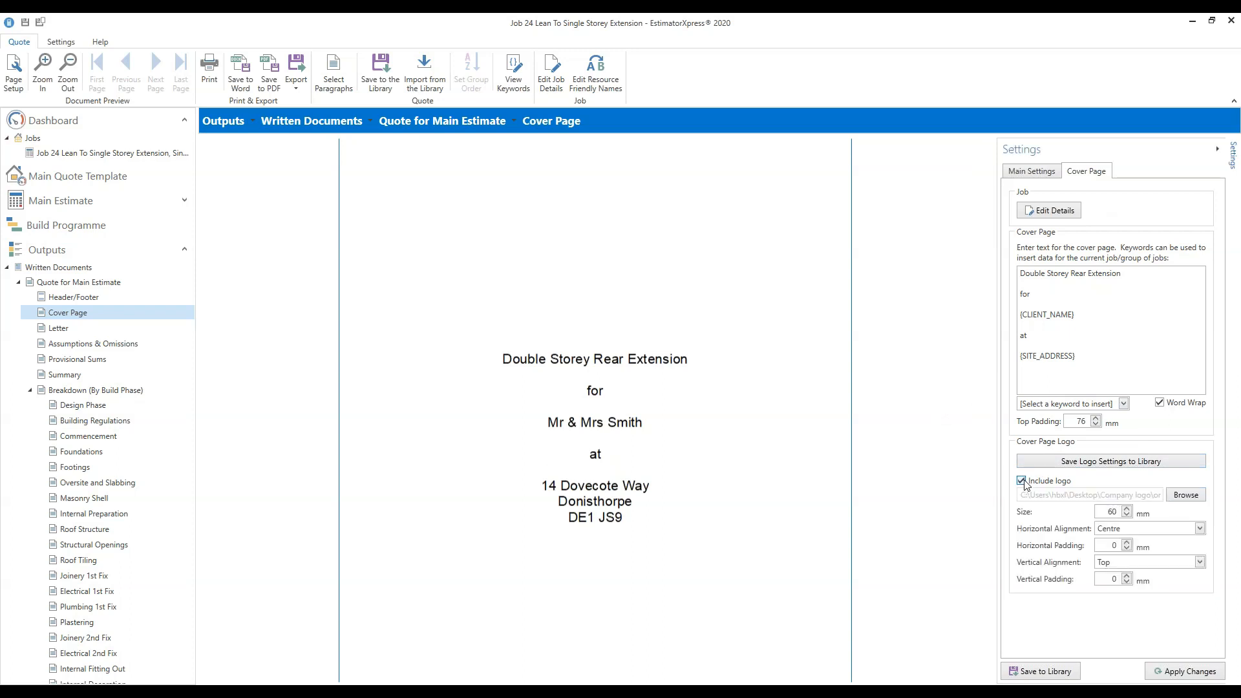
Use orbit_logo.jpg from HBXL > Company Logos as the cover page logo.
click(1193, 497)
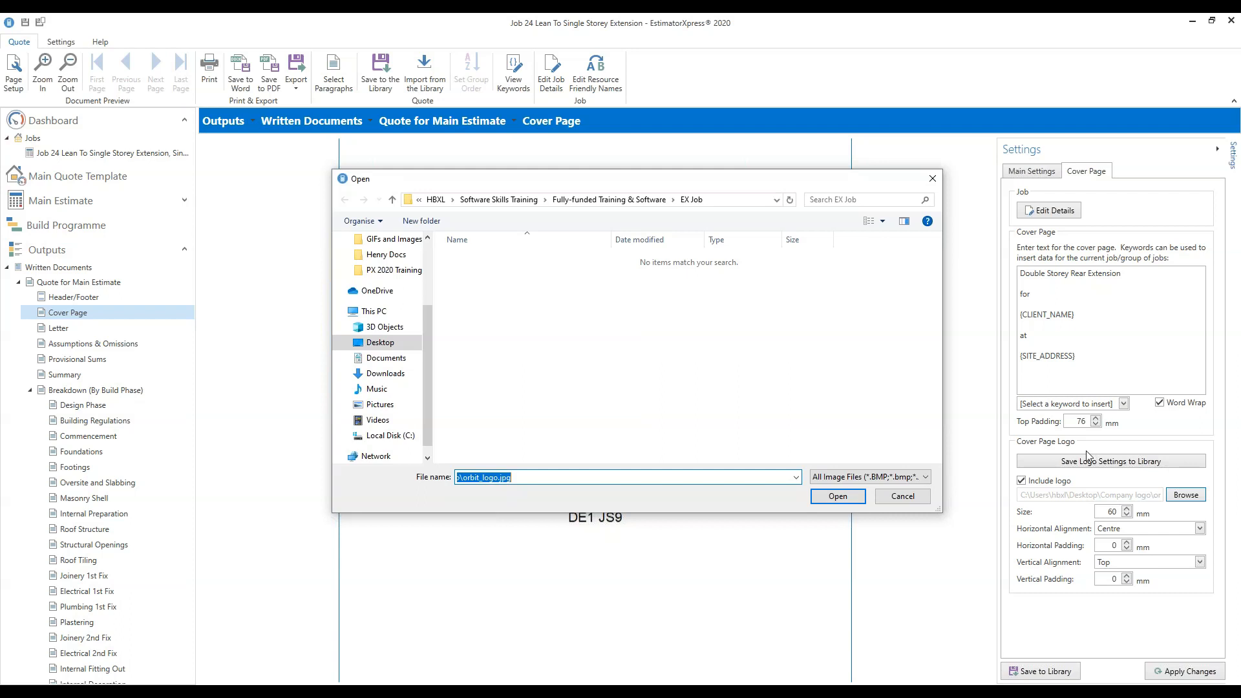
click(435, 200)
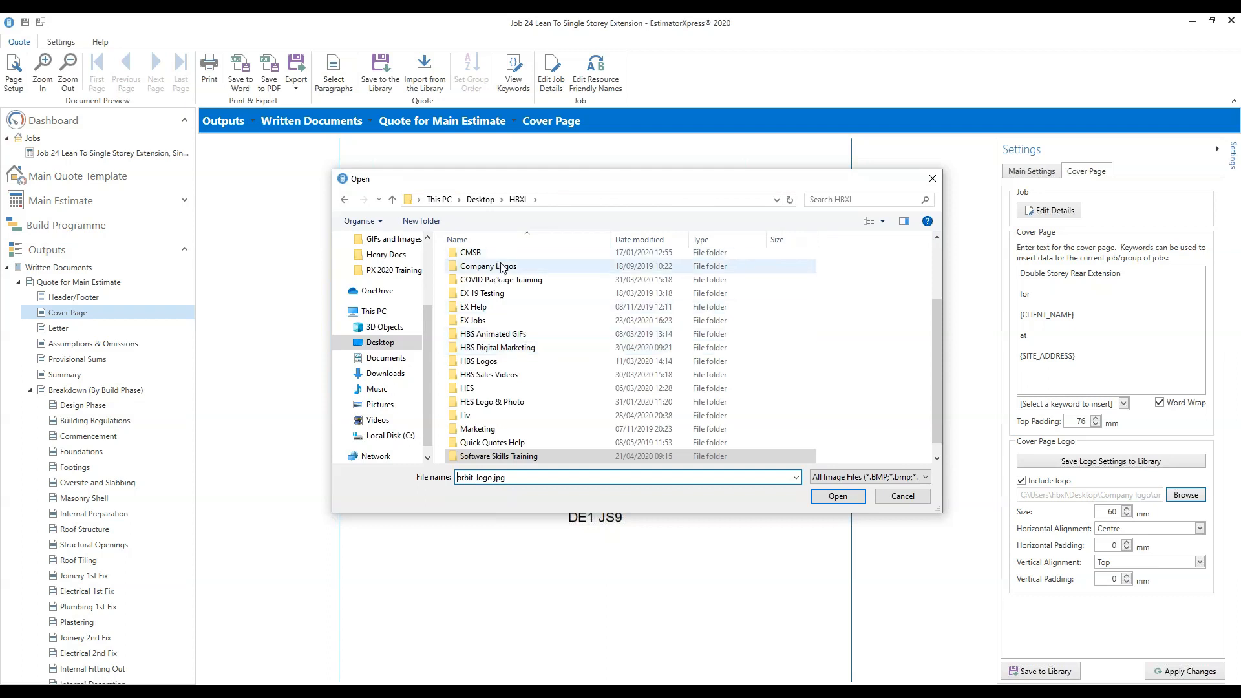
click(503, 270)
double_click(503, 270)
click(697, 289)
click(848, 497)
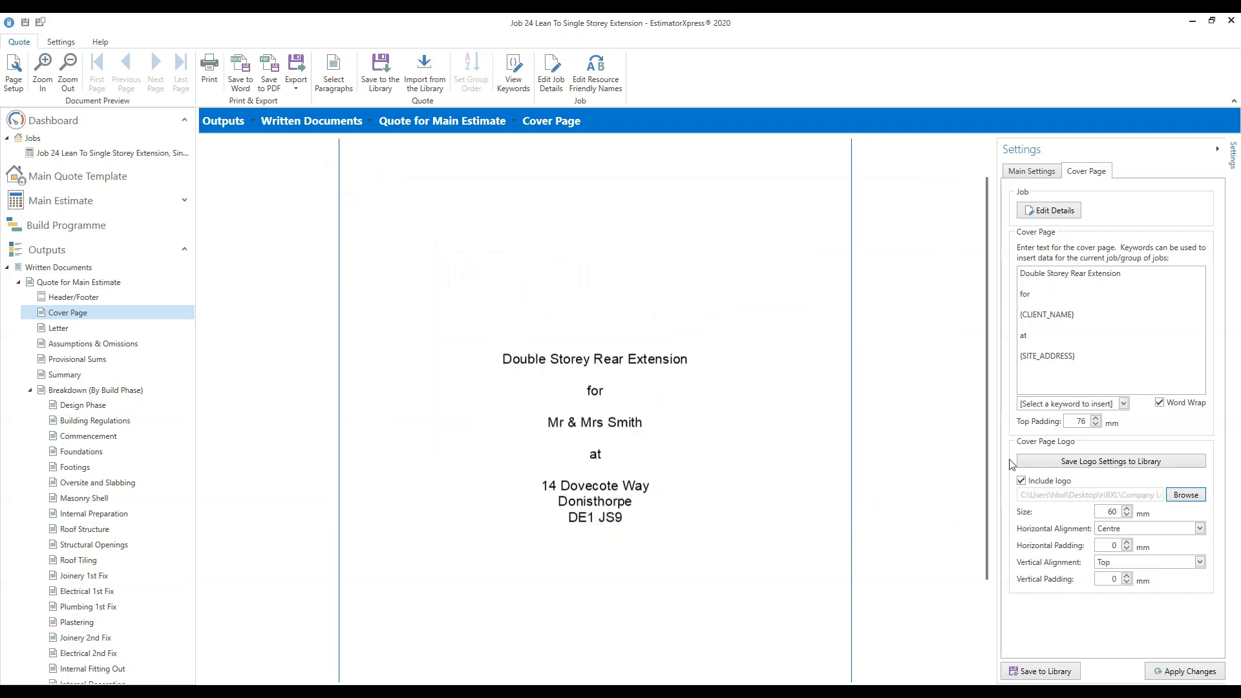
drag(988, 491, 992, 575)
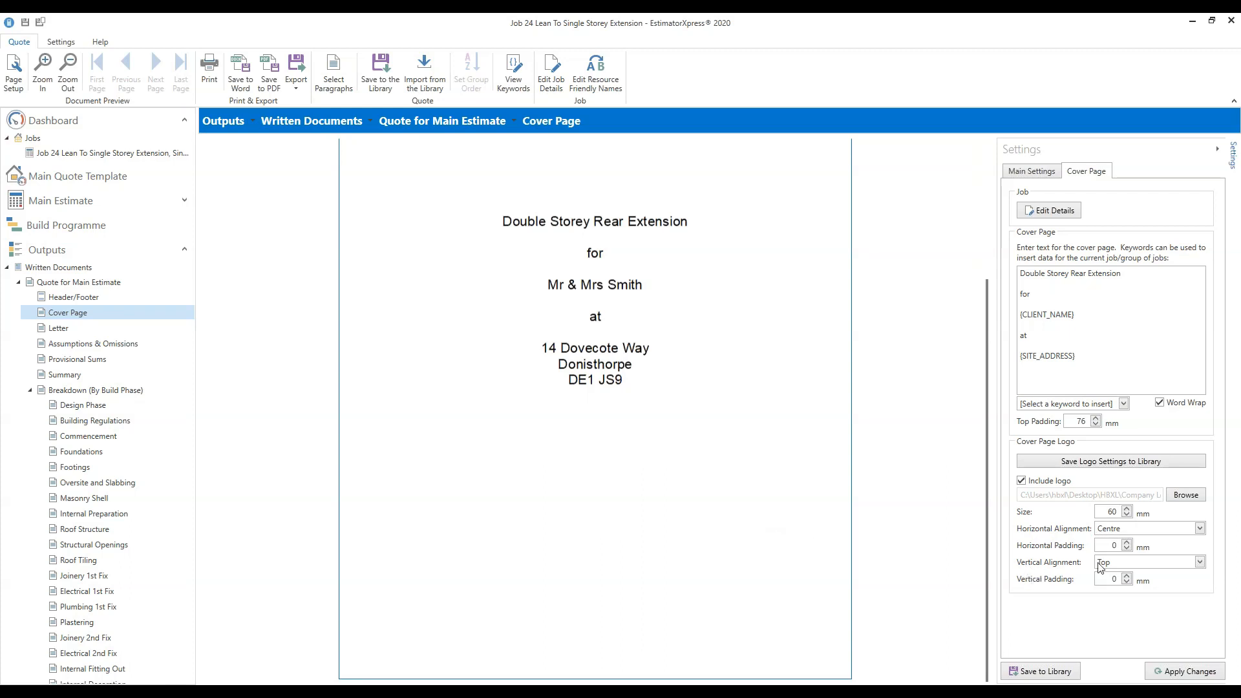
Place the cover logo at the page bottom with 30 mm vertical padding.
click(1201, 562)
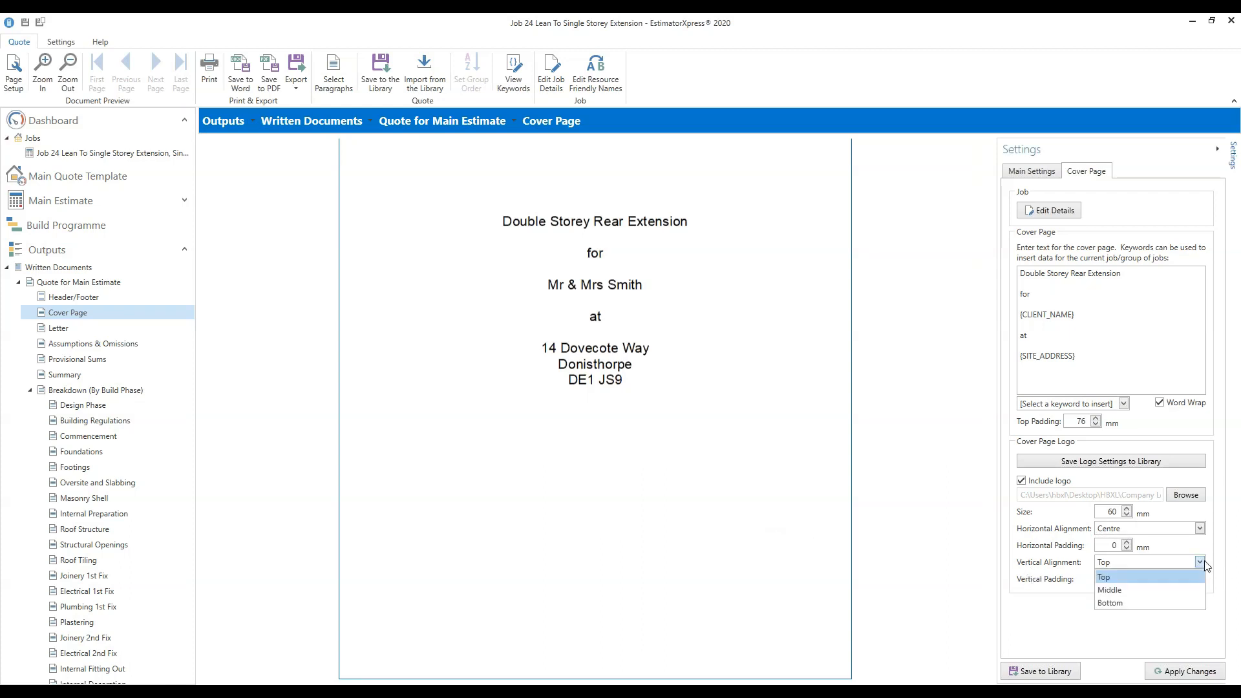
click(1131, 602)
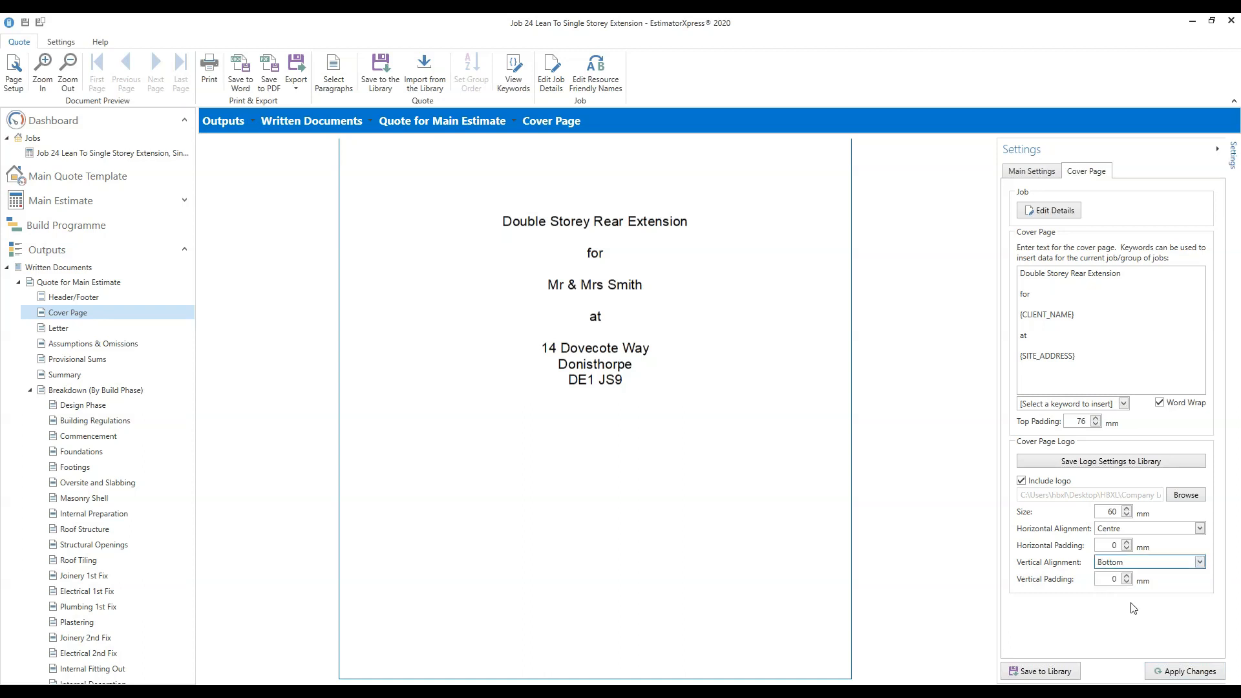
click(1193, 674)
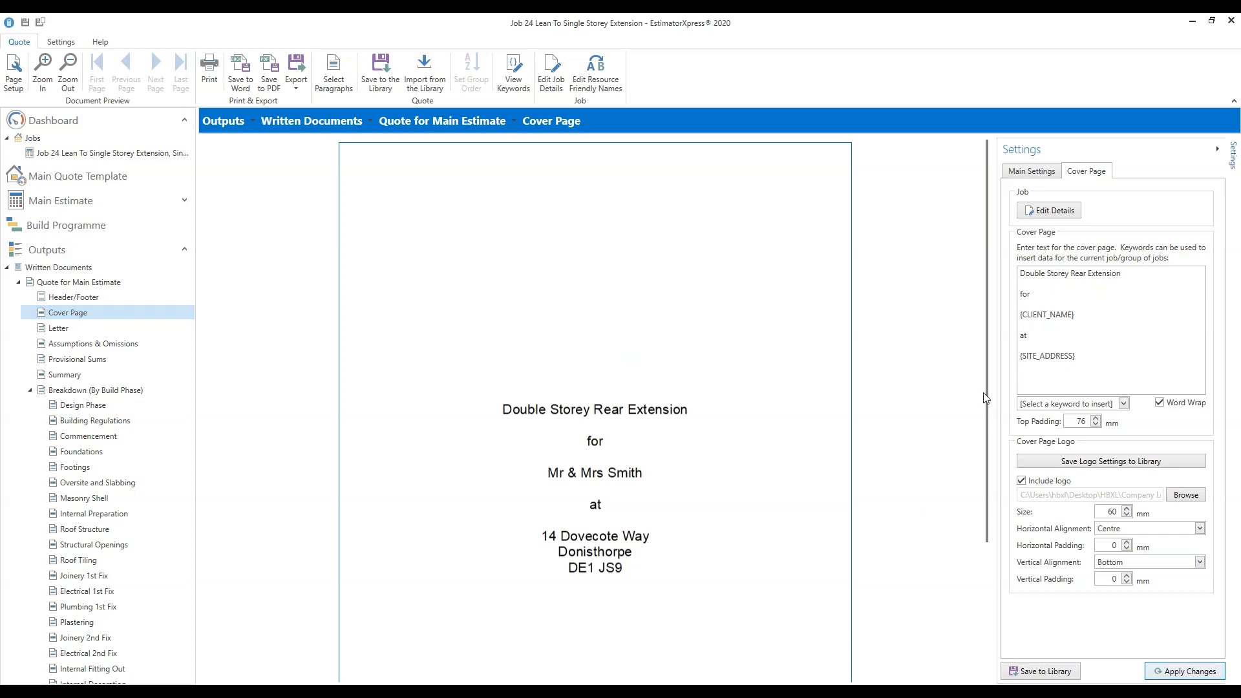
drag(987, 402, 987, 541)
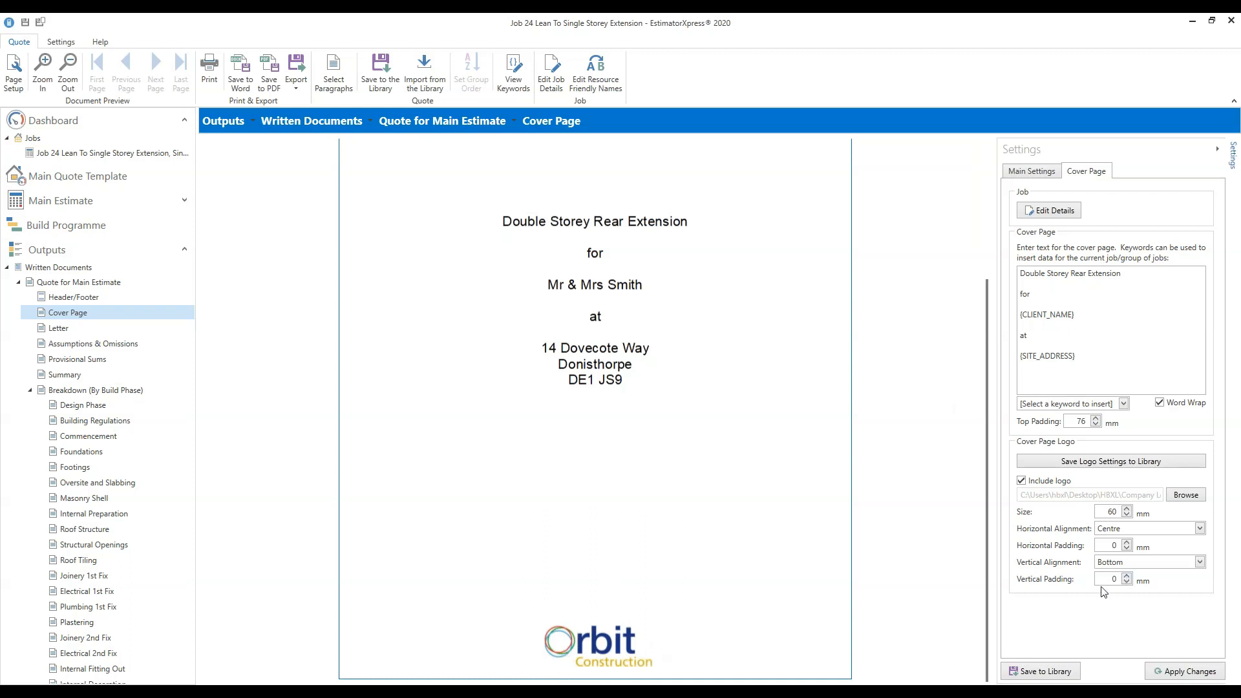
mouse_move(1066, 583)
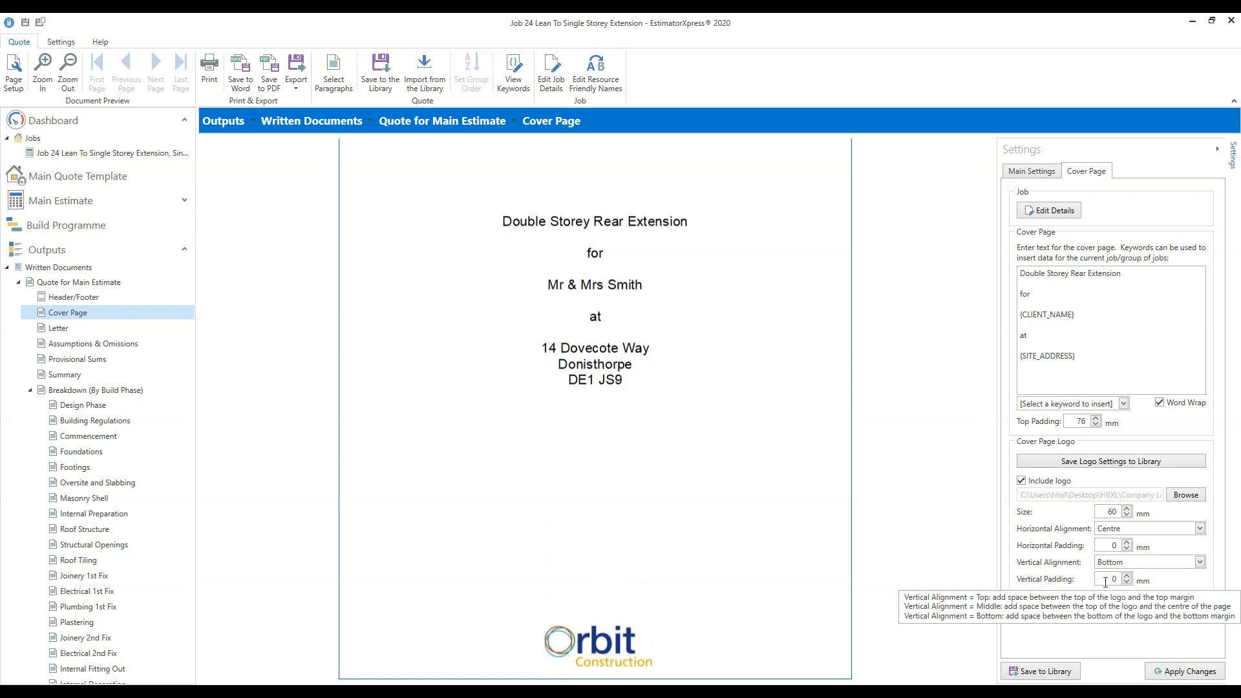
double_click(1112, 579)
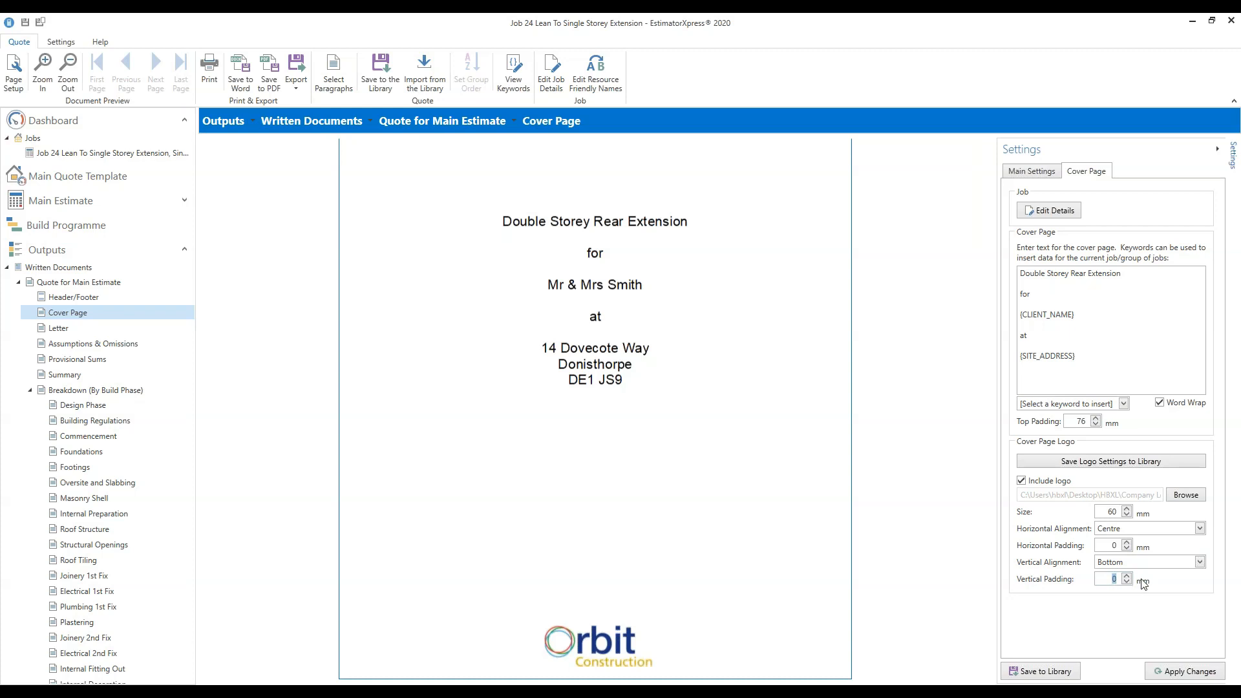
text(30)
click(1189, 674)
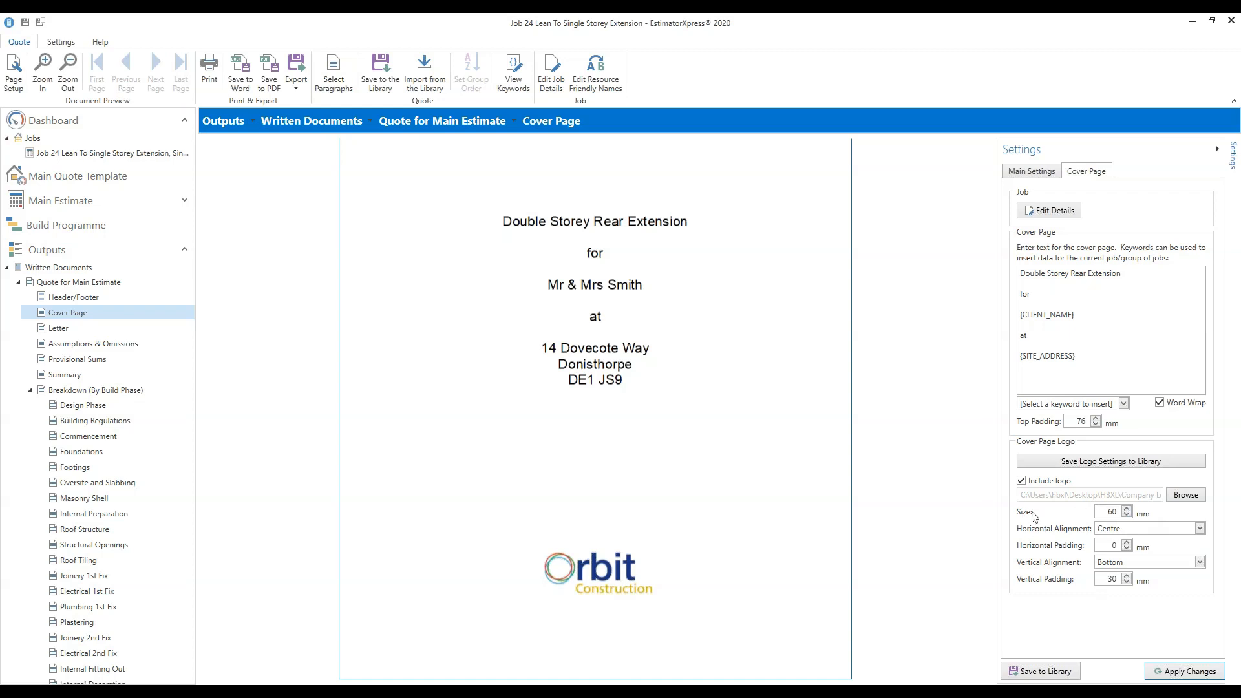
Enlarge the cover logo to 100 mm.
double_click(1112, 511)
text(100)
click(1185, 672)
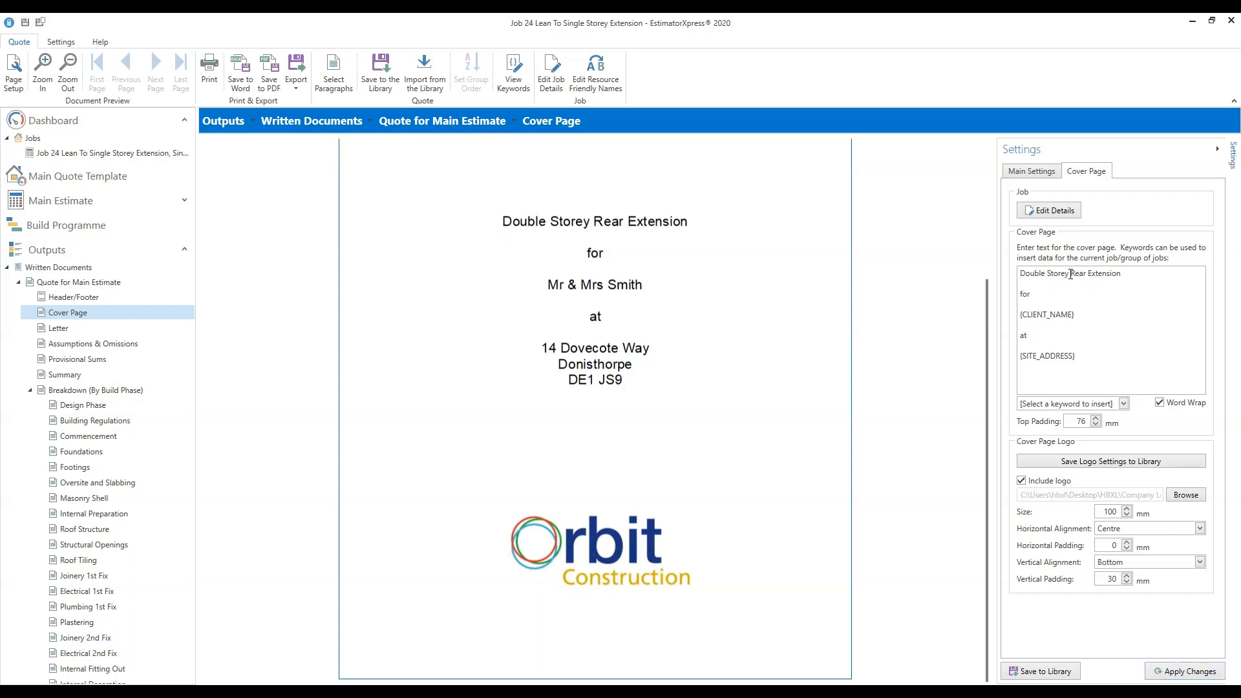
key(shift+Home)
Retitle the cover page 'Single Storey Rear Extension' and apply the change.
text(sINGLE)
key(BackSpace)
key(BackSpace)
key(BackSpace)
key(BackSpace)
key(BackSpace)
key(BackSpace)
text(Single Storey)
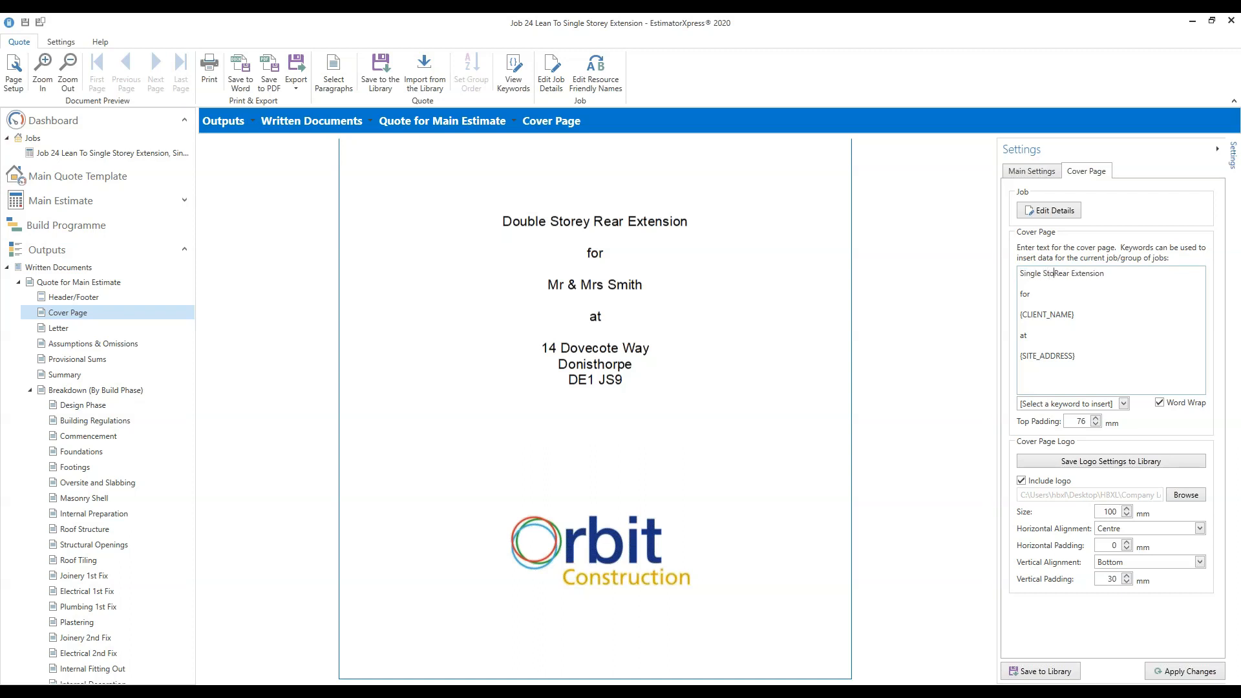
click(1187, 673)
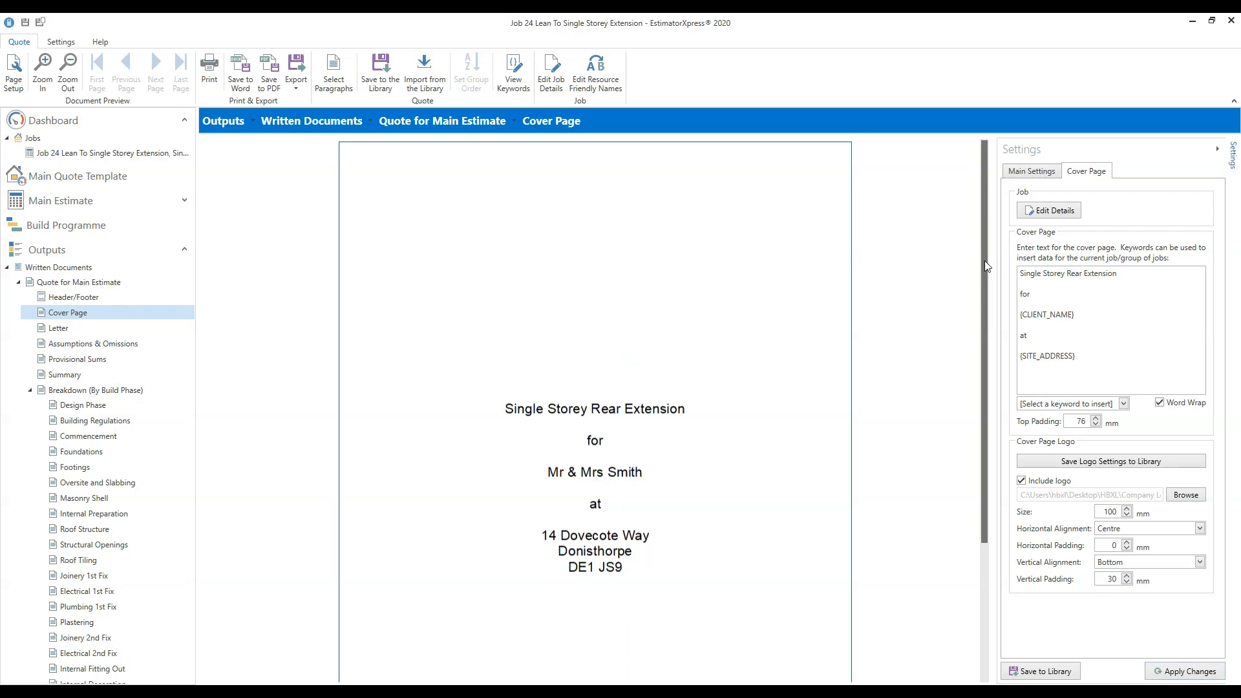
scroll(973, 387, down, 3)
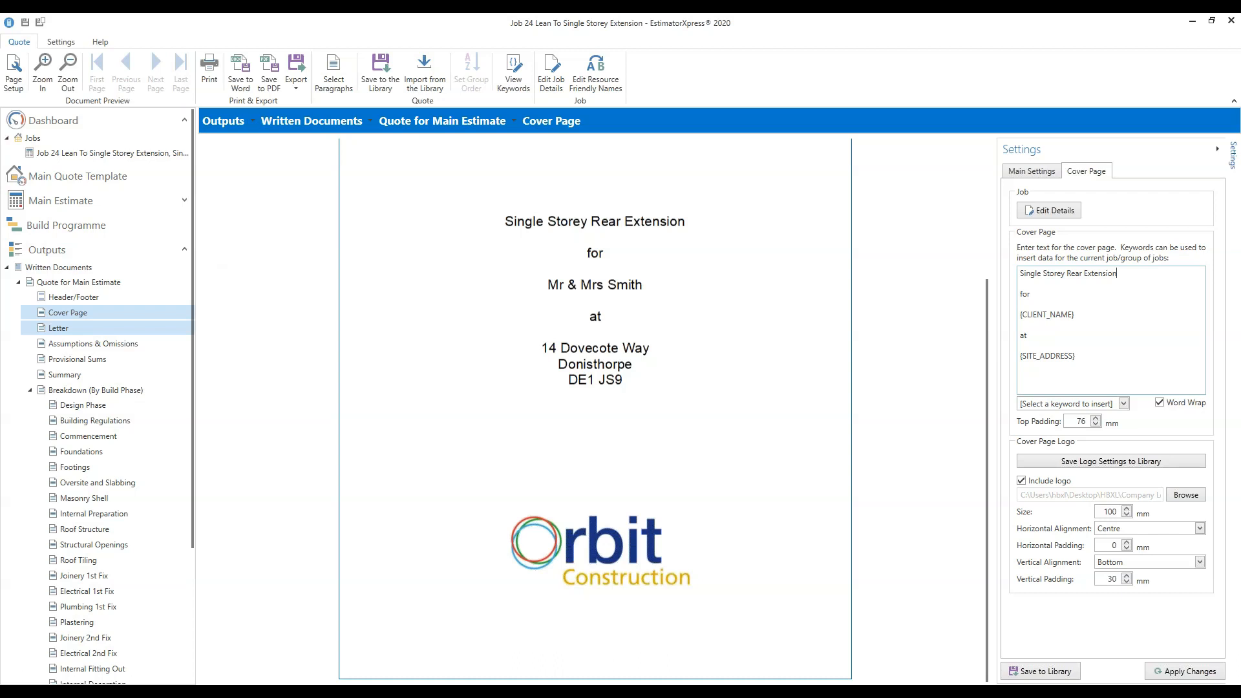
click(58, 327)
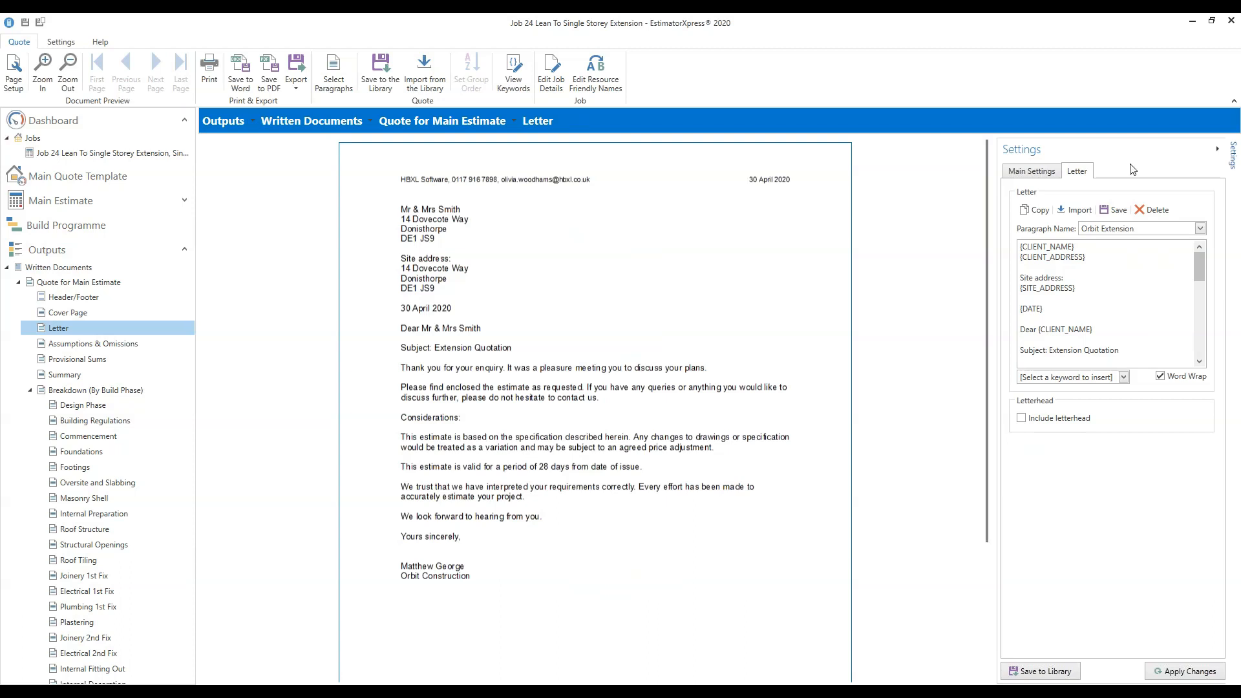
Switch the covering letter to the Extension paragraph and apply it.
click(1200, 230)
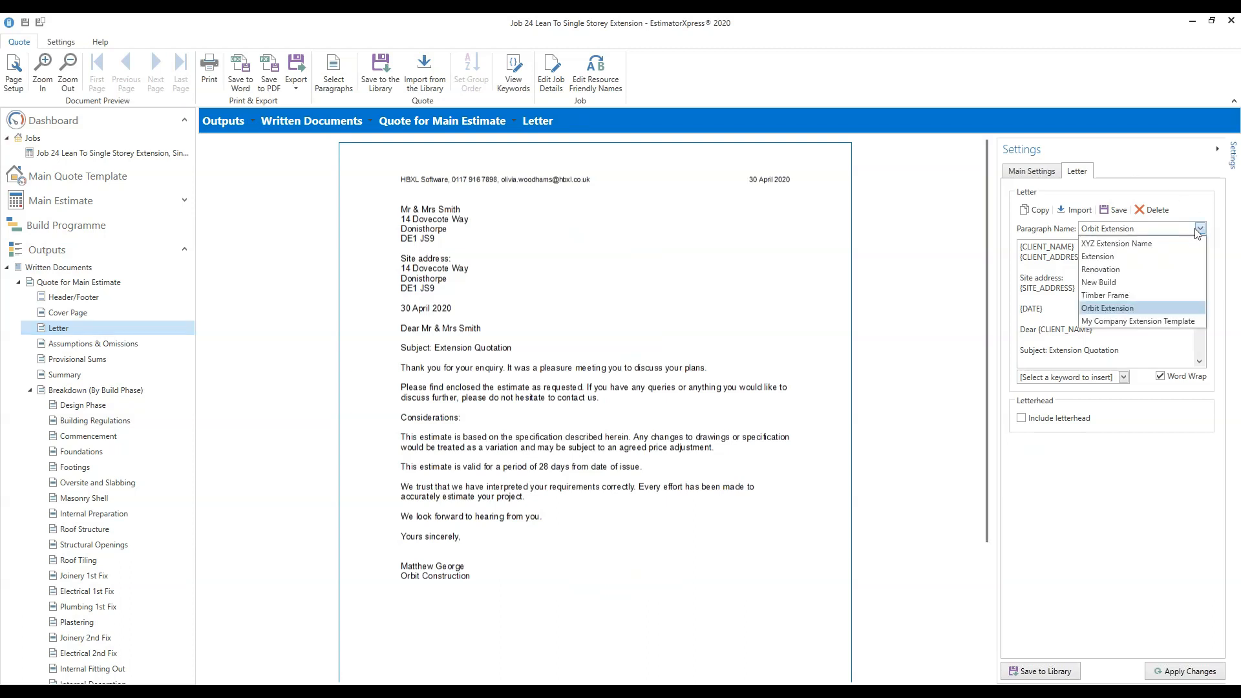
click(1127, 253)
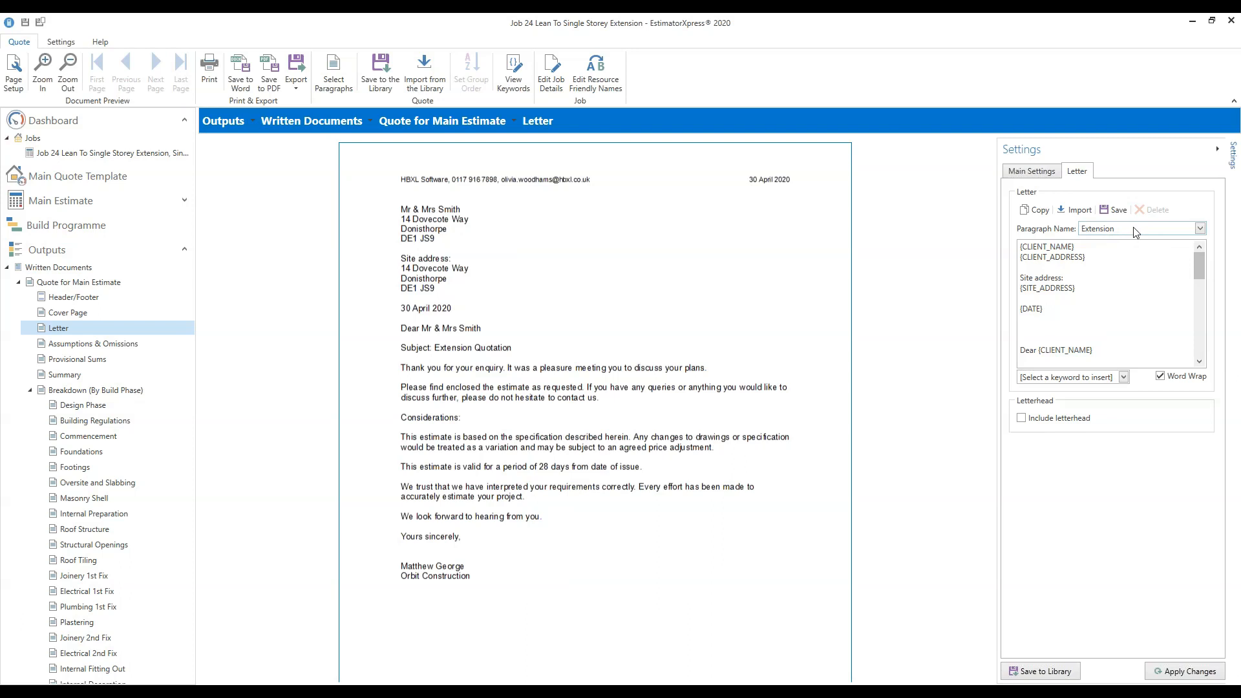
click(1214, 675)
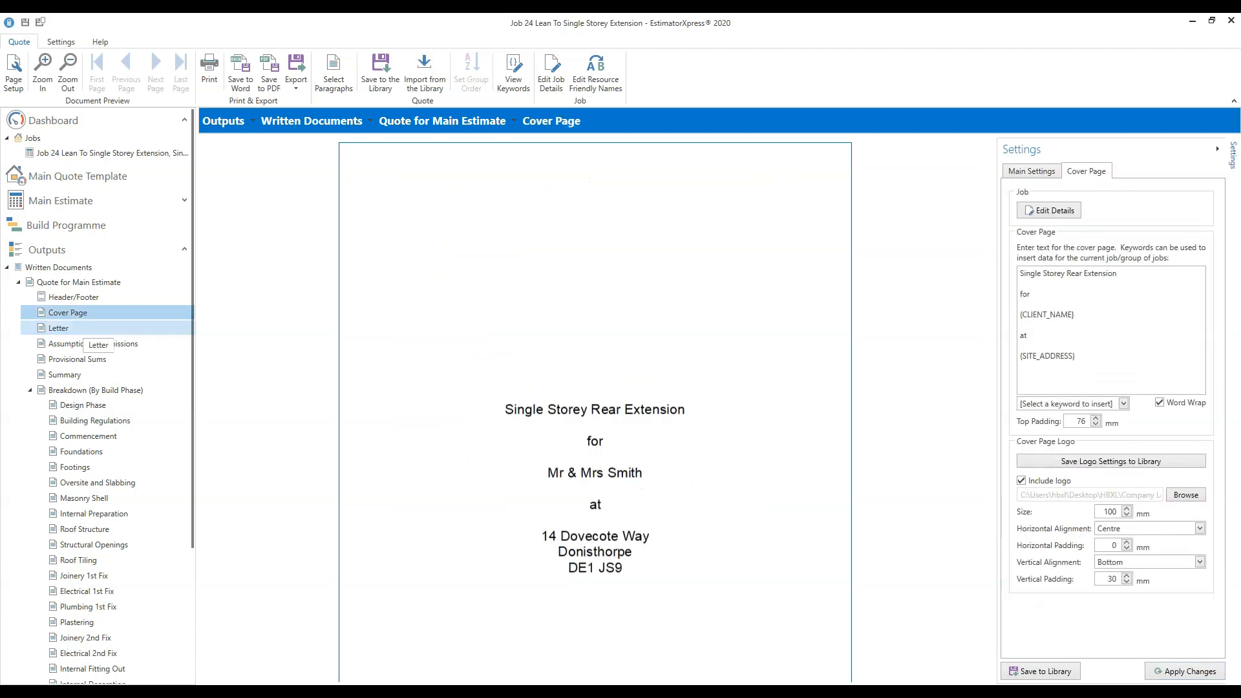
click(58, 328)
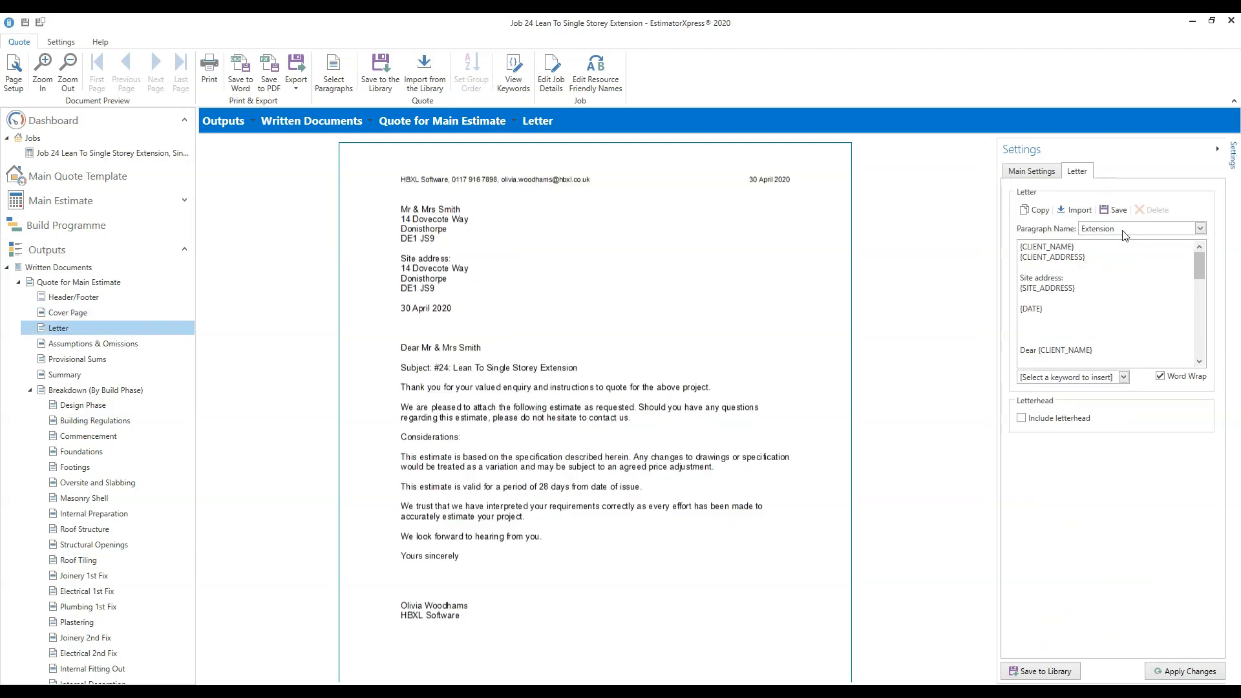
drag(1200, 265, 1203, 303)
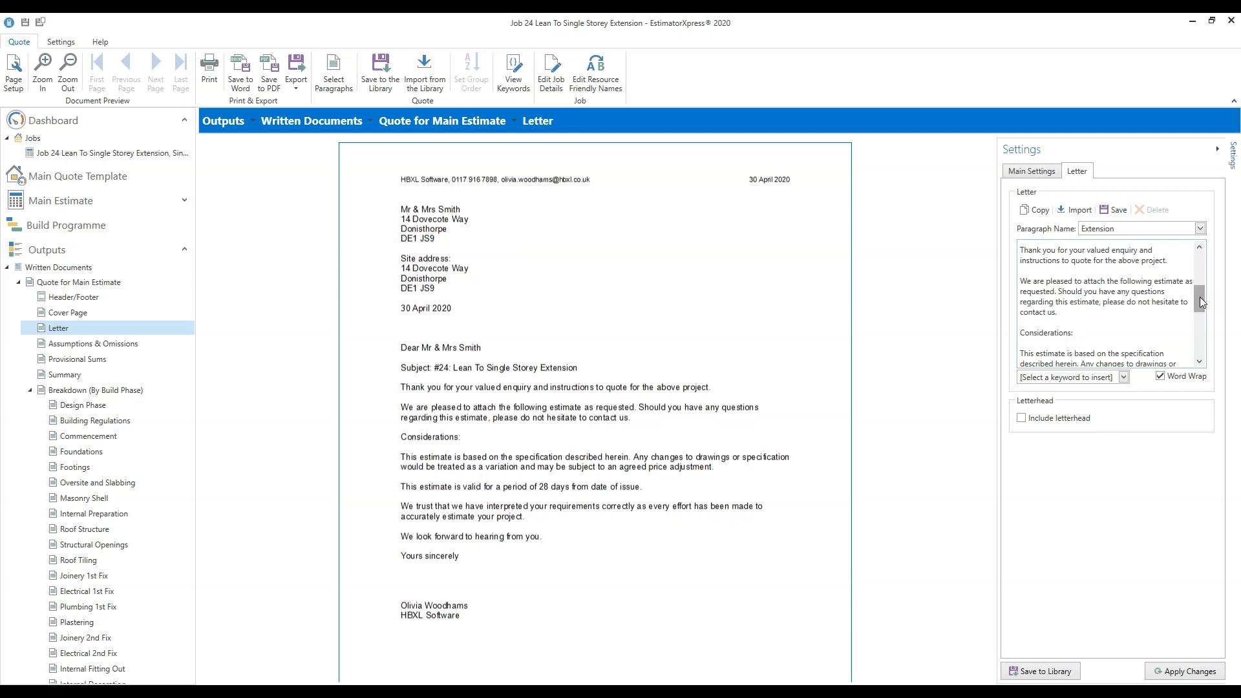
click(1182, 262)
drag(1199, 306, 1211, 358)
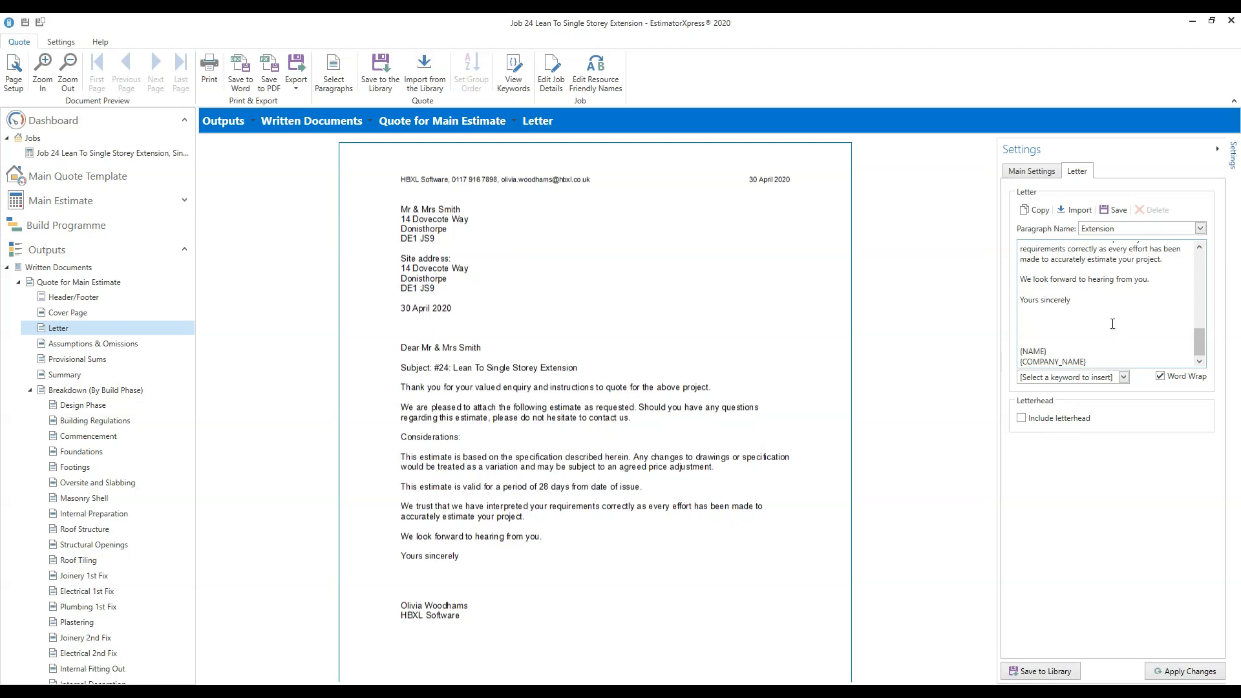
drag(1098, 306, 1016, 286)
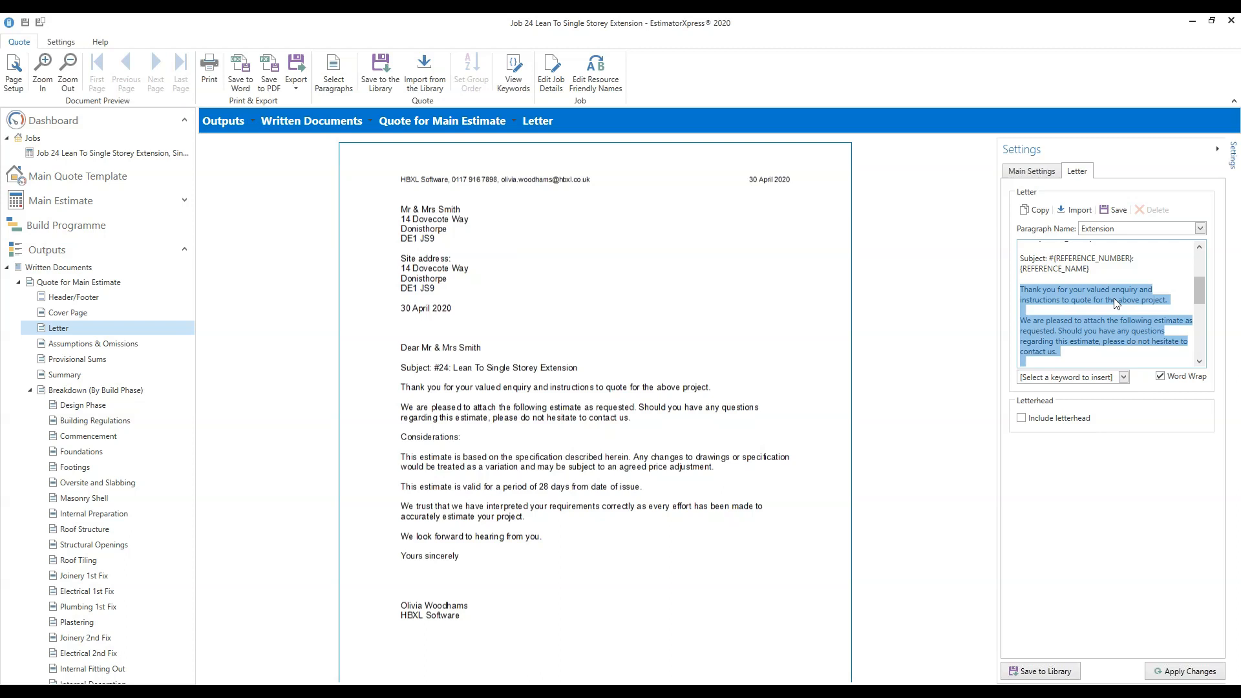
click(1117, 213)
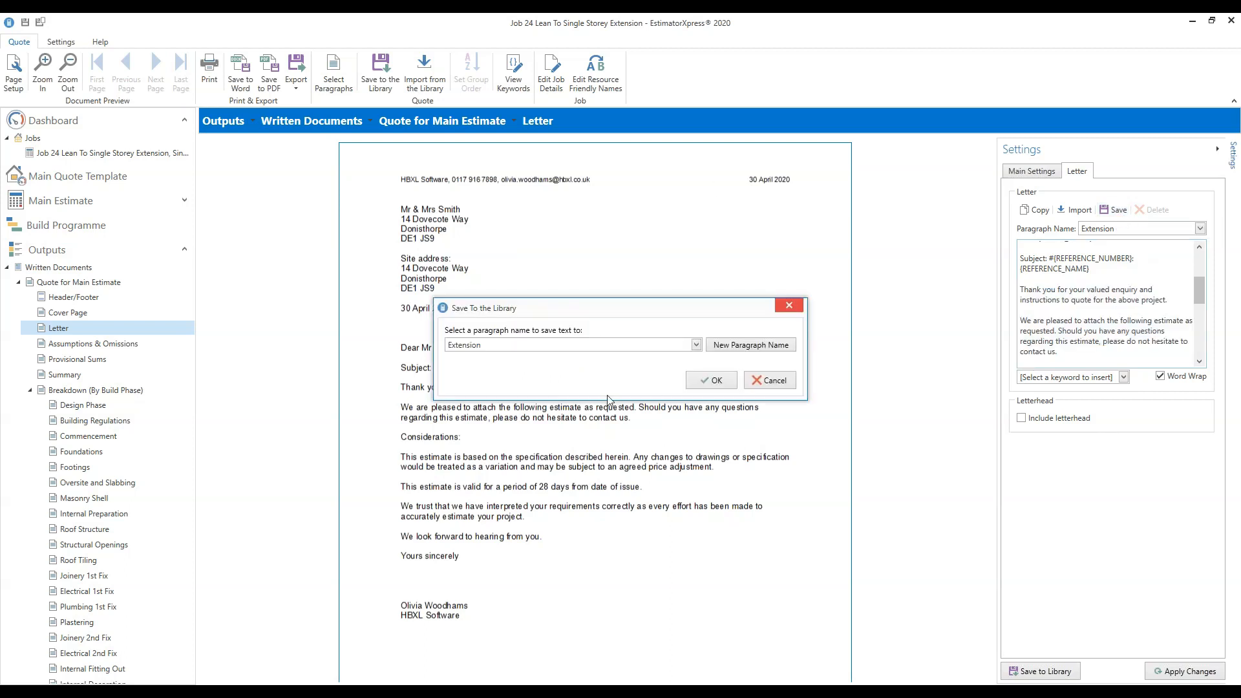
click(697, 346)
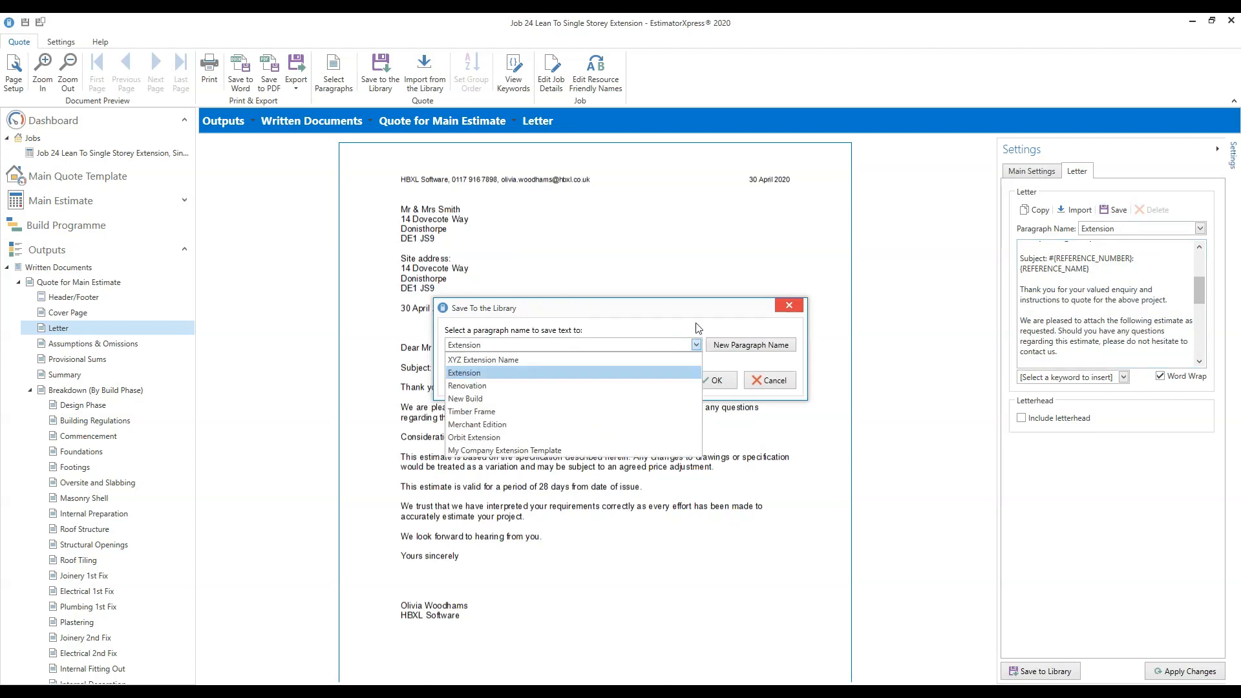
click(699, 331)
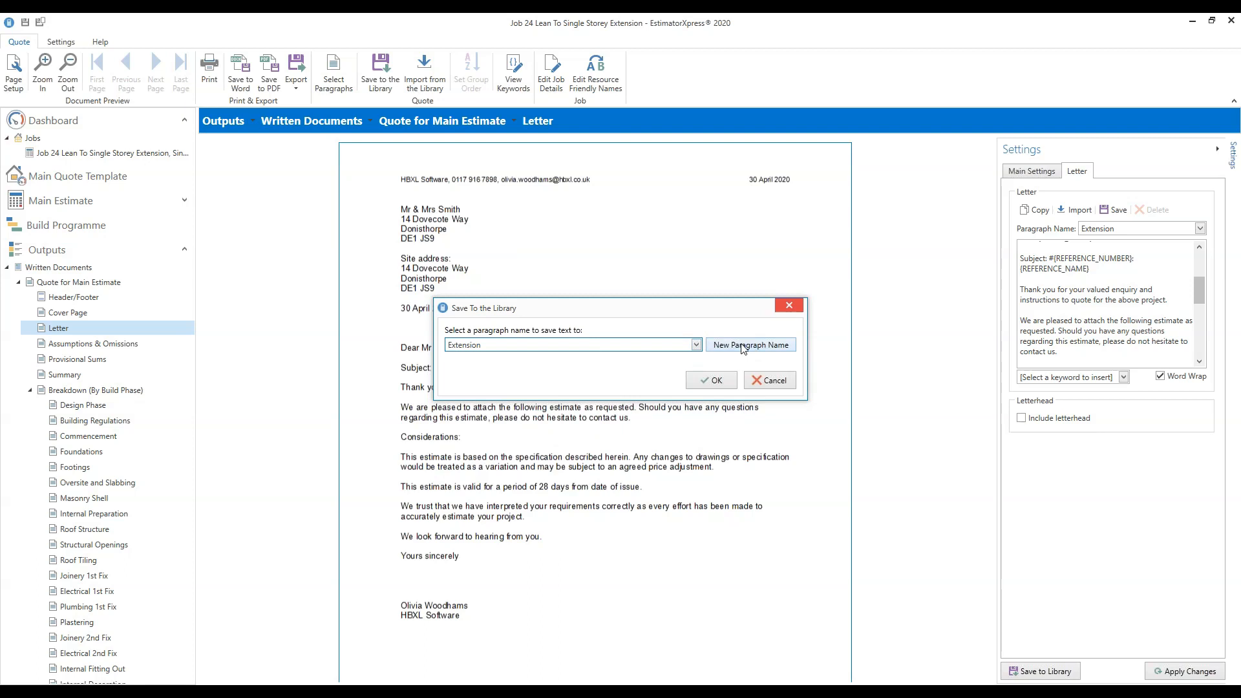
click(761, 343)
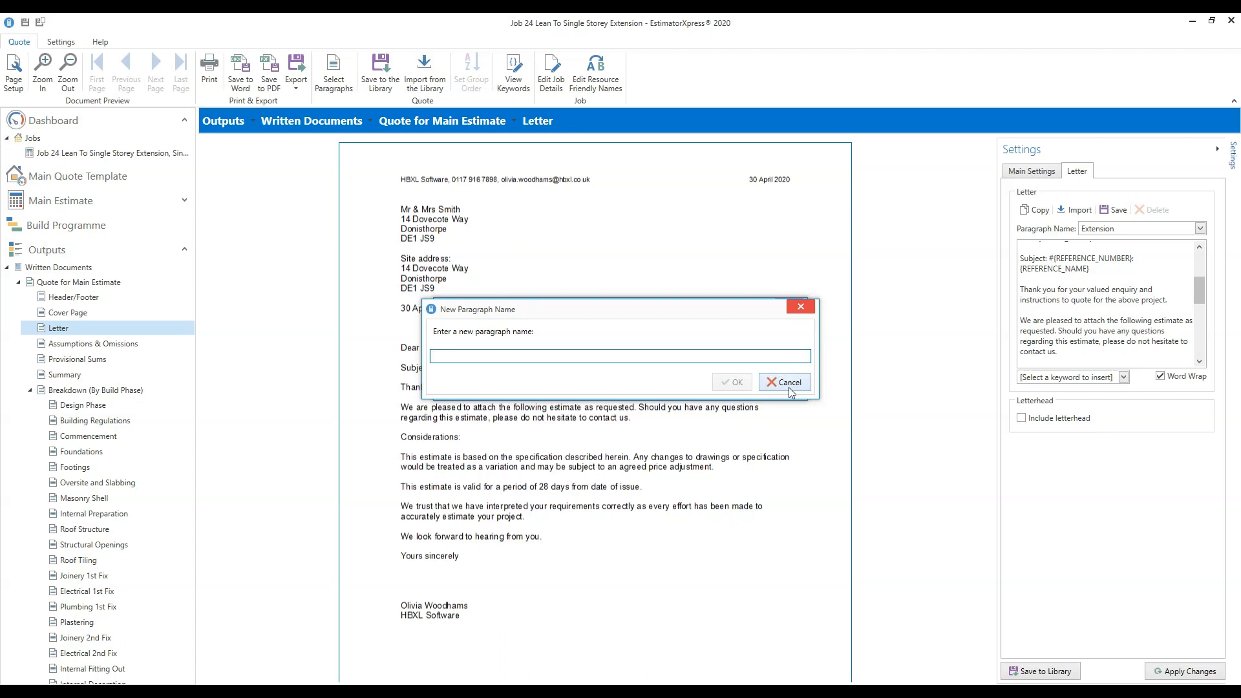
click(796, 384)
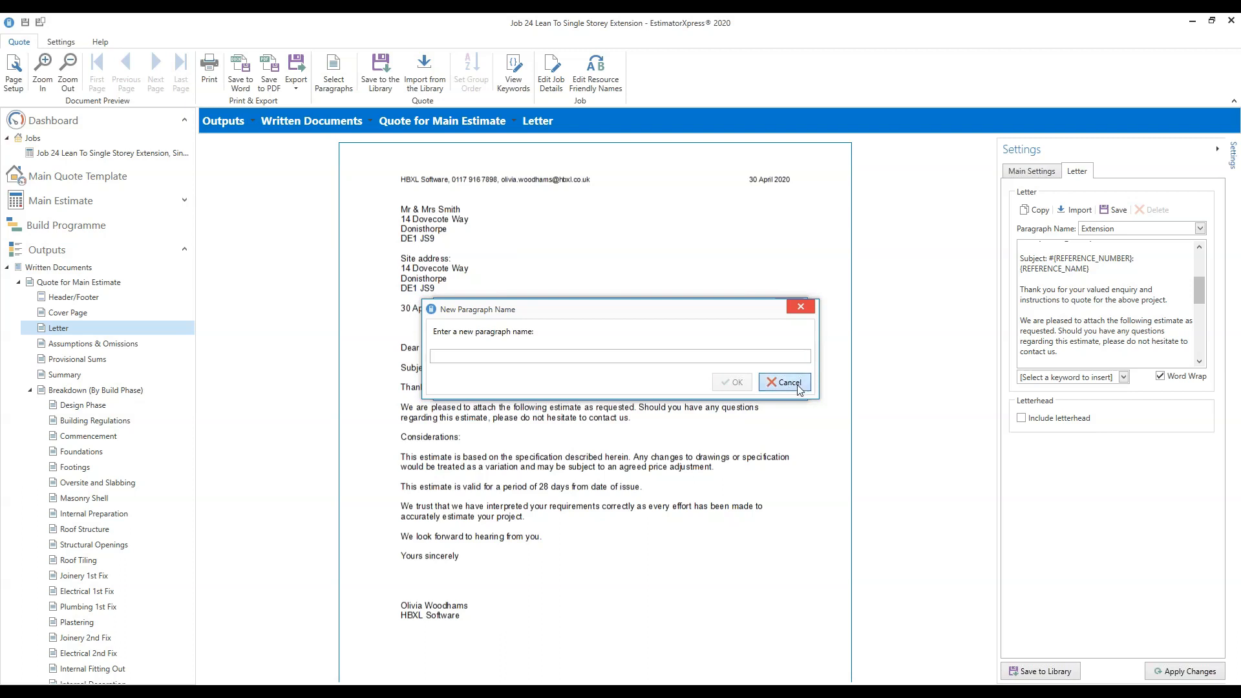
click(790, 308)
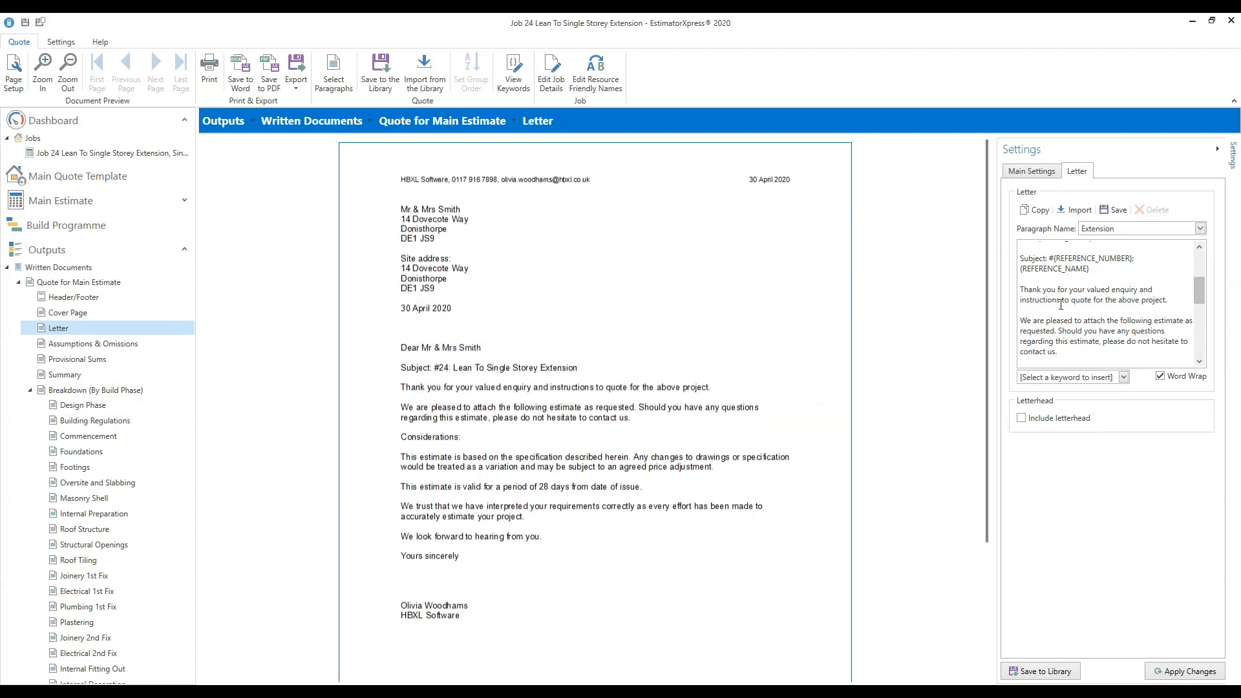
triple_click(1137, 297)
scroll(1163, 286, up, 2)
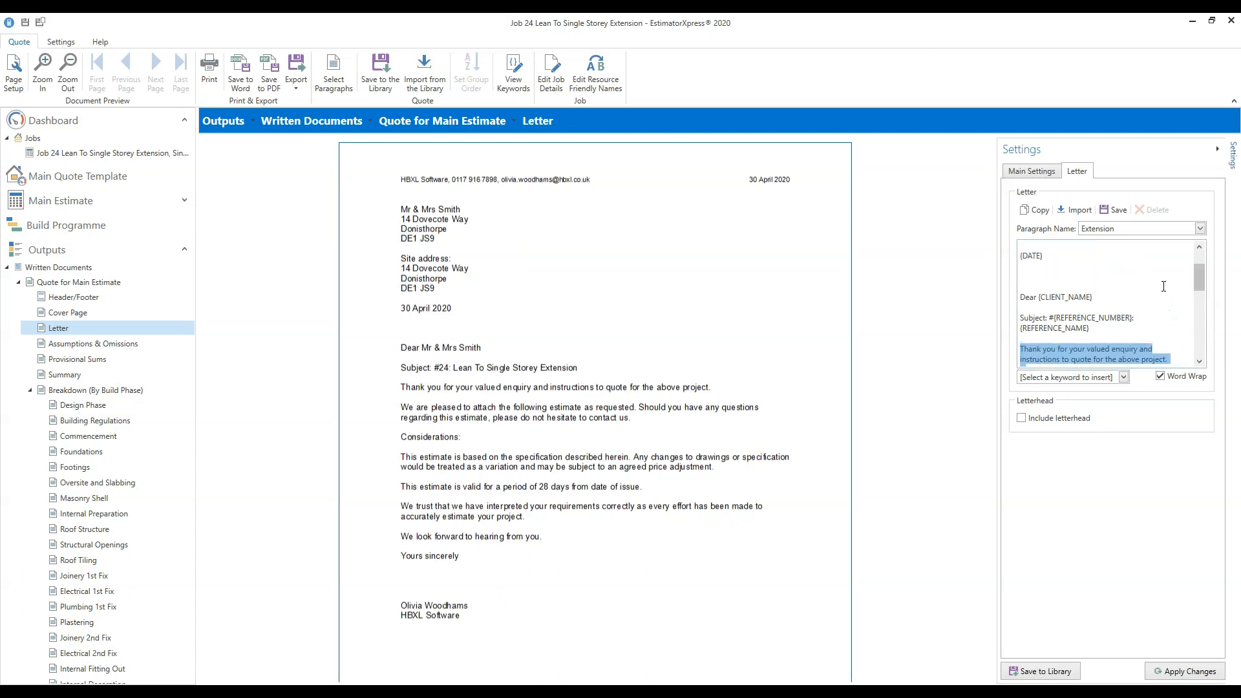
drag(1092, 298, 1038, 295)
drag(1200, 279, 1198, 306)
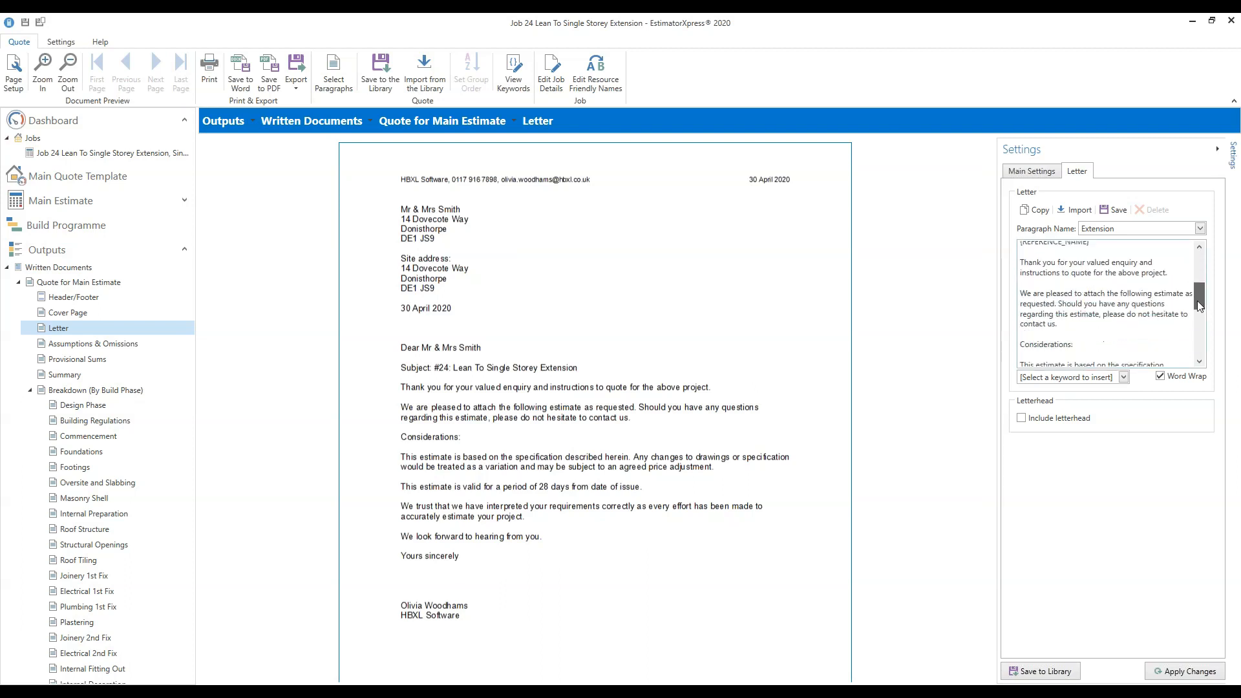
click(1124, 377)
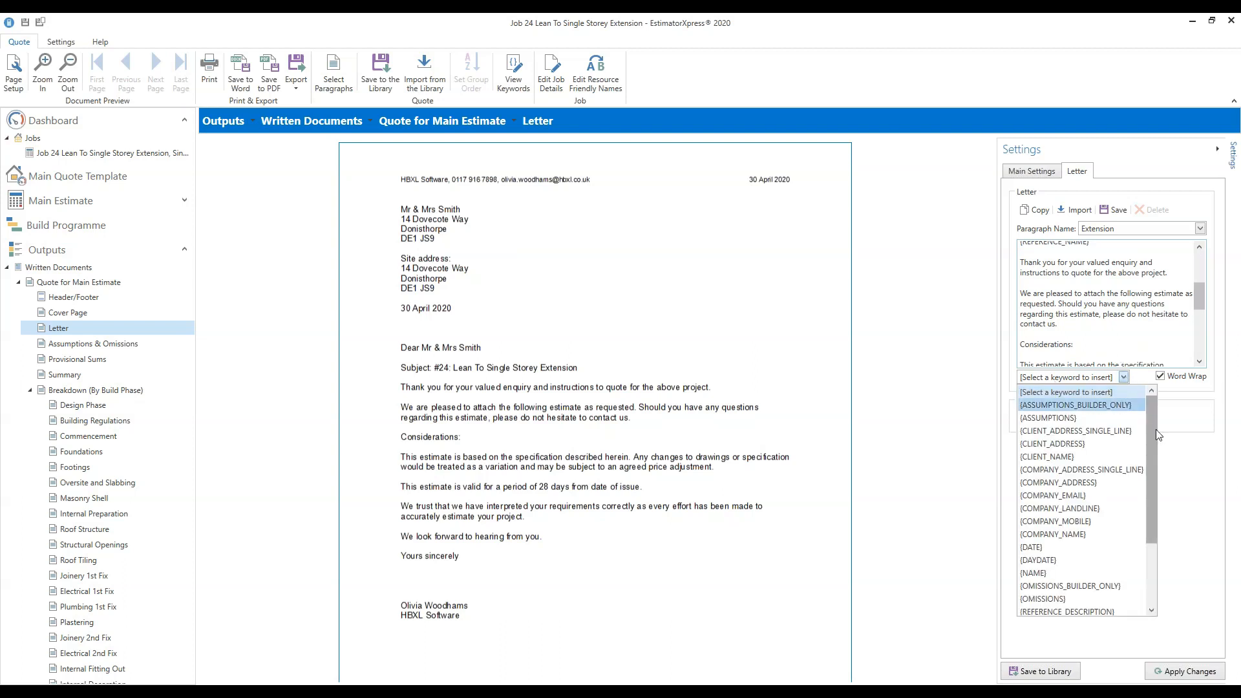
drag(1151, 429, 1182, 442)
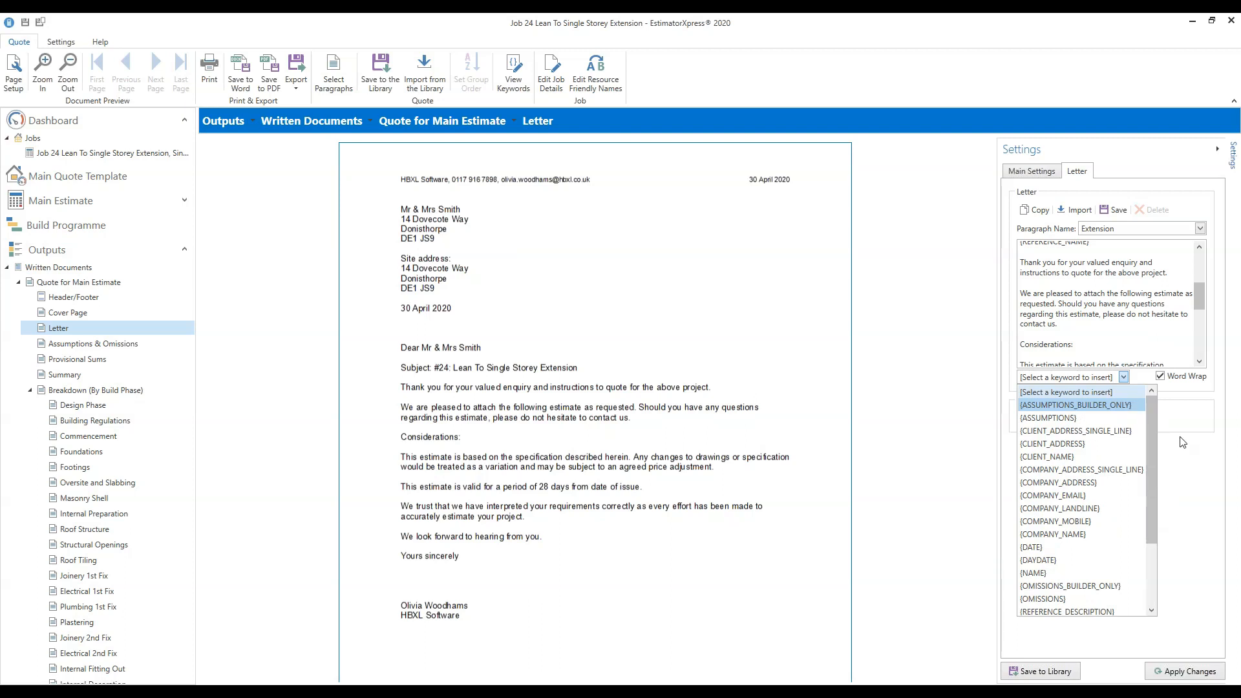
click(1074, 325)
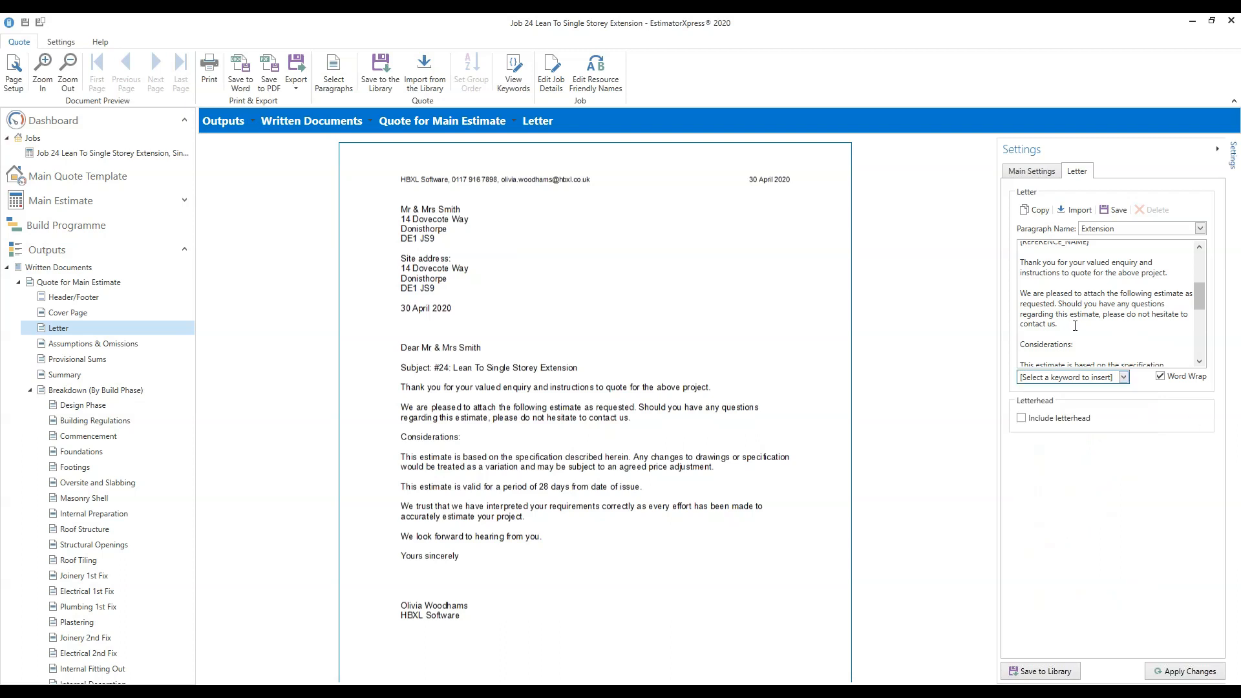
key(Return)
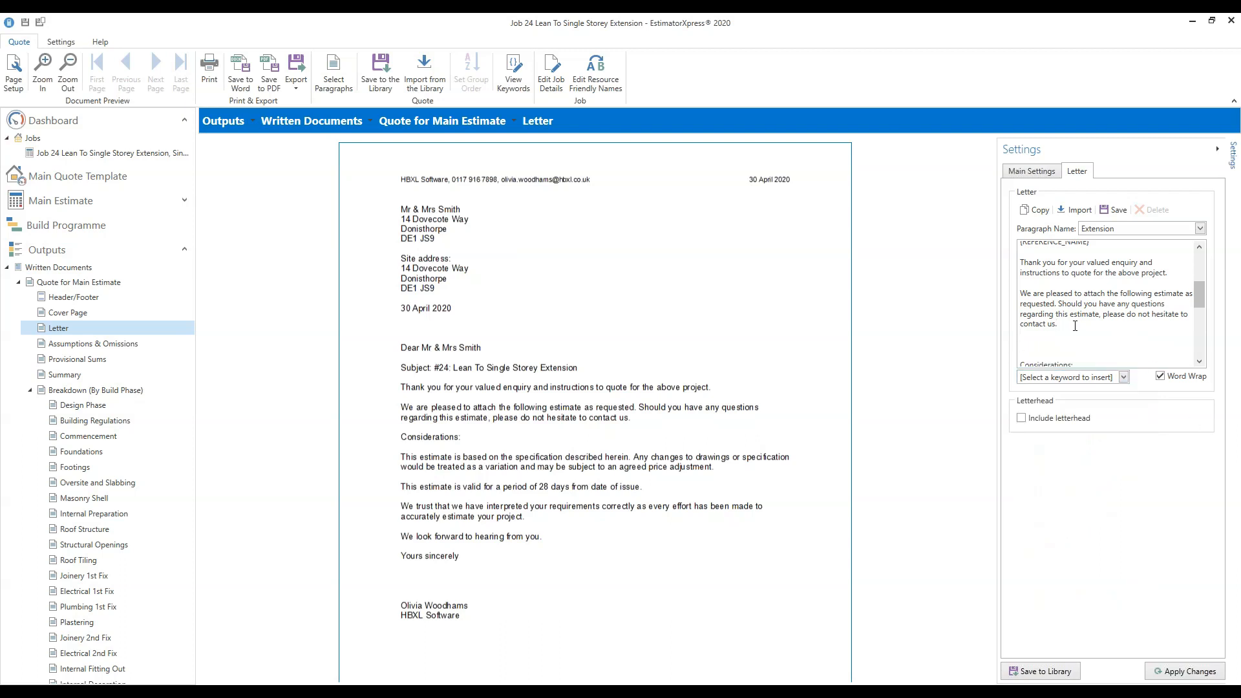
click(1122, 376)
click(1193, 474)
click(1067, 348)
key(BackSpace)
key(BackSpace)
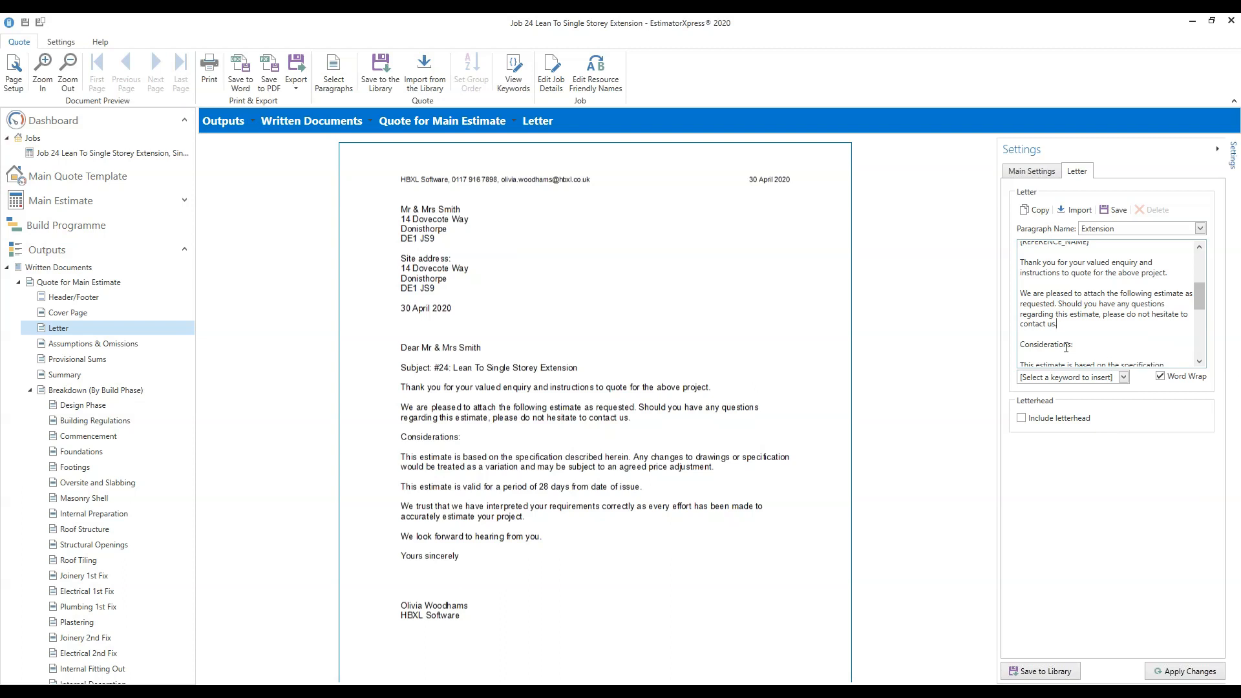
drag(1198, 300, 1205, 268)
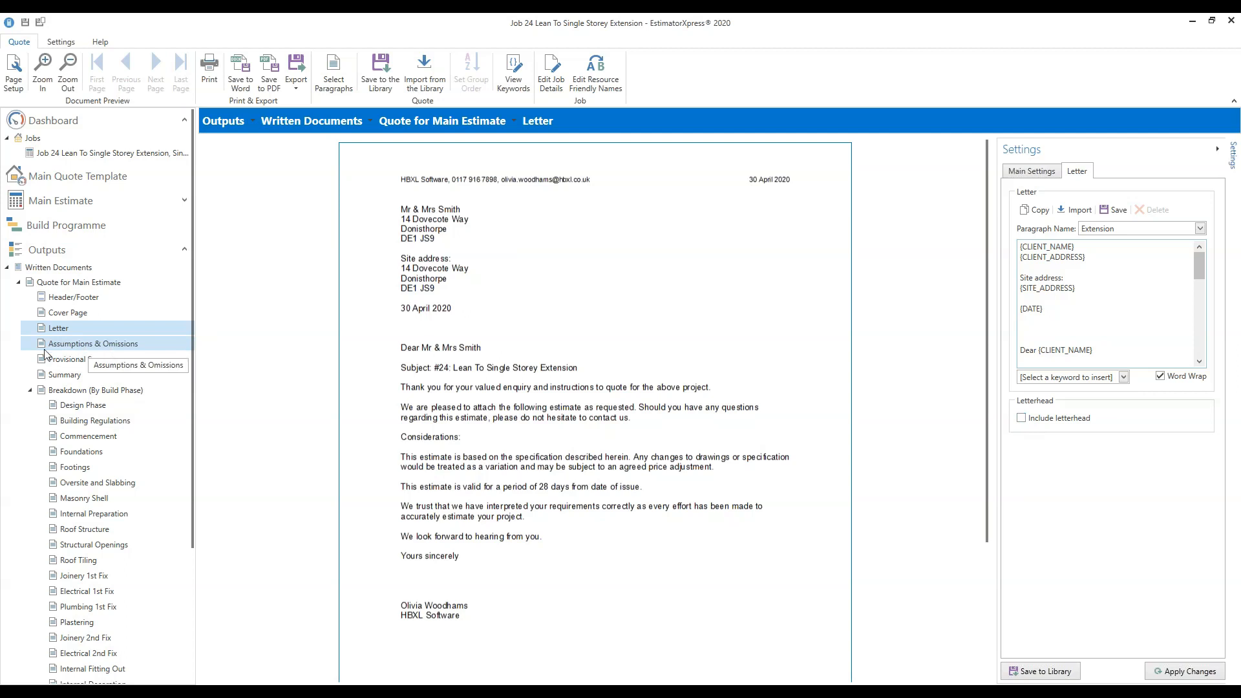
click(88, 349)
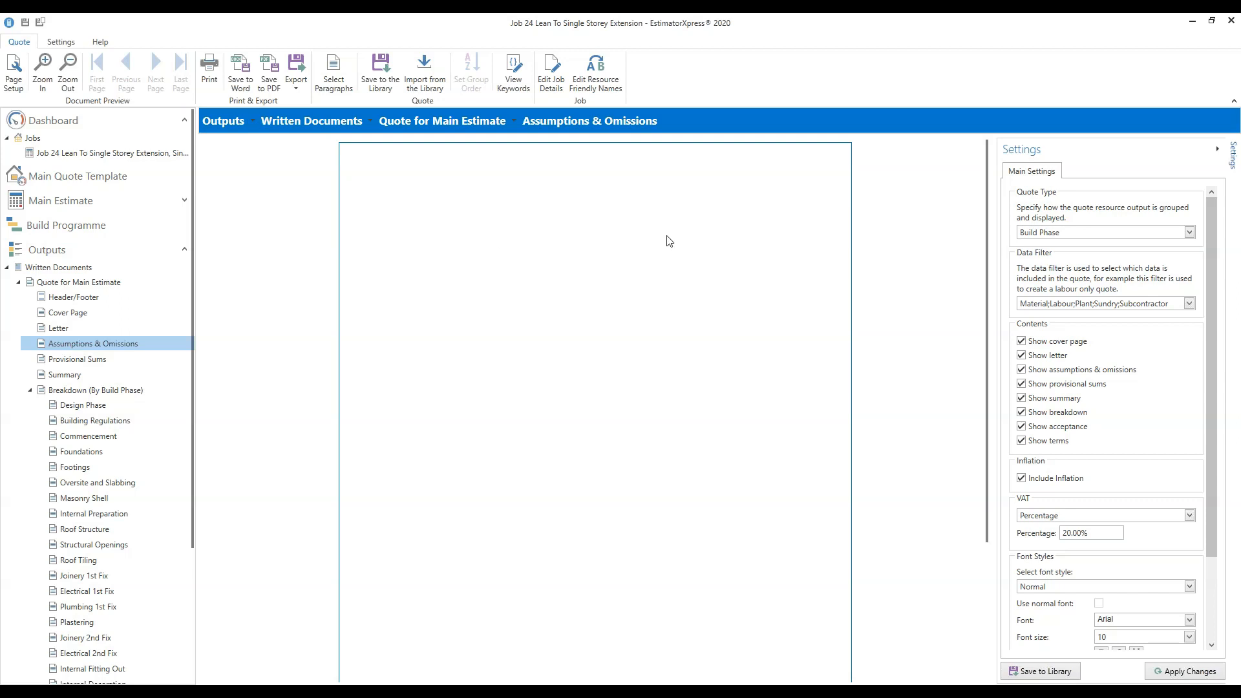
Step through Provisional Sums and Summary to the Breakdown (By Build Phase) Design Phase page.
click(96, 363)
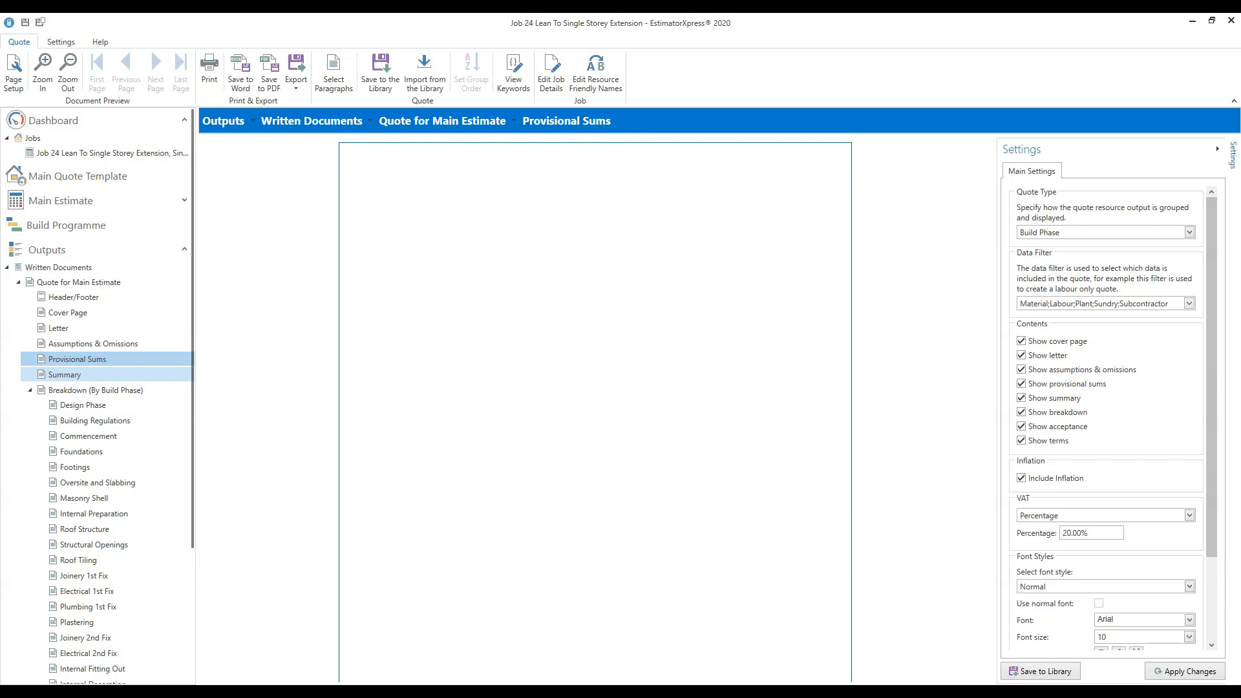
click(68, 375)
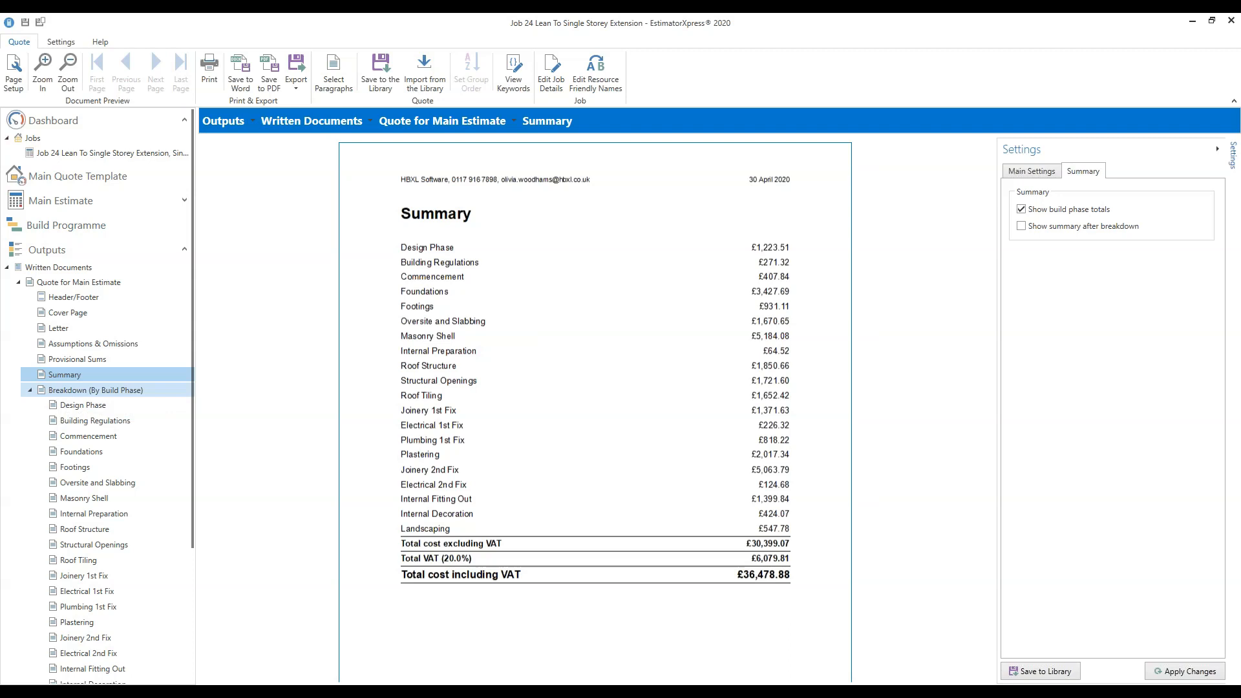
click(96, 390)
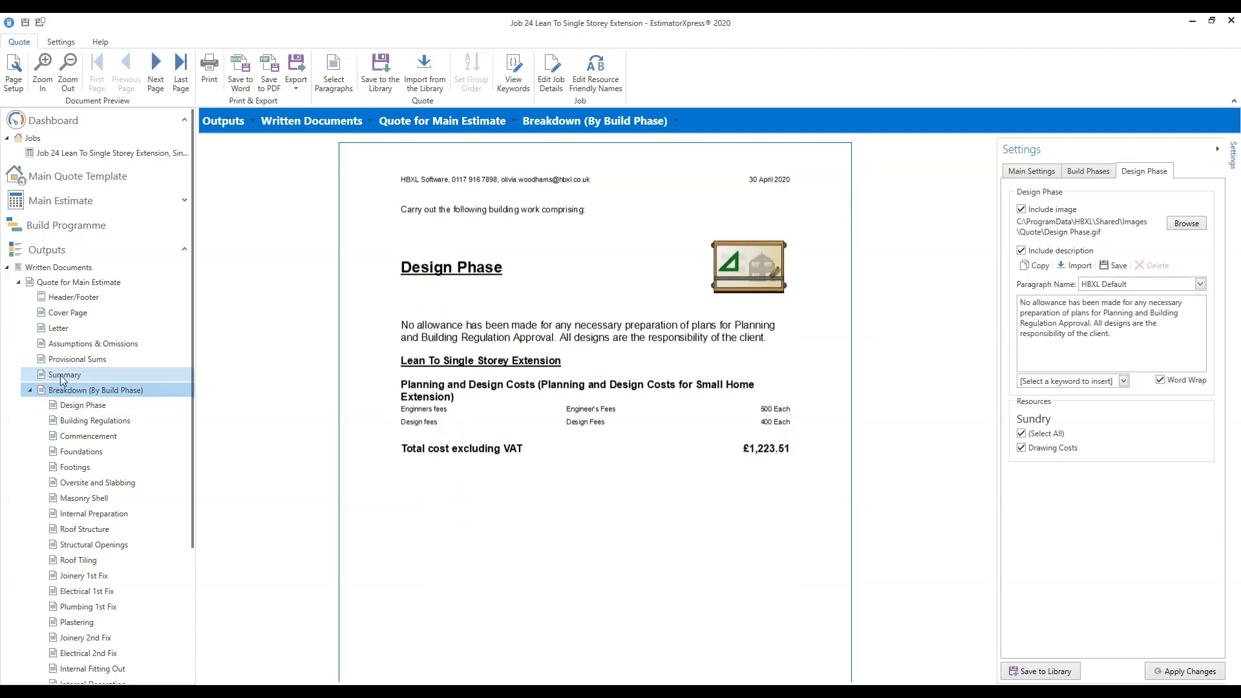
click(1095, 176)
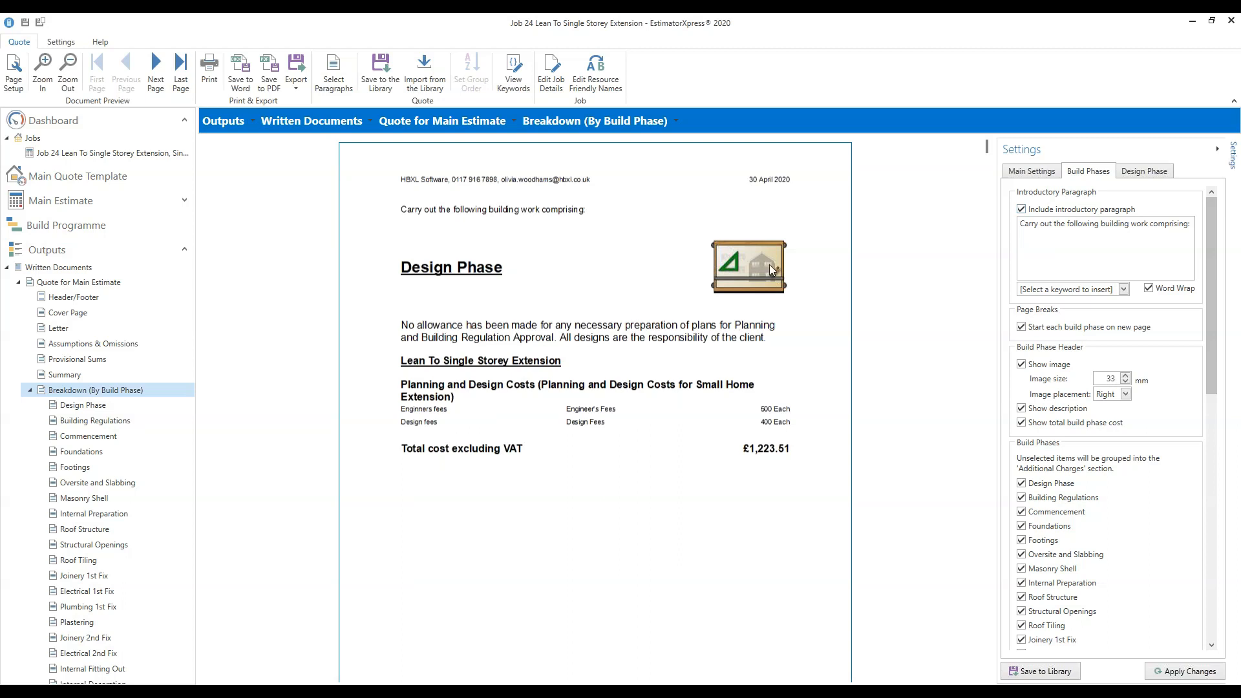
Scroll the breakdown to Oversite and Slabbing and untick the build-phase header image.
mouse_move(984, 146)
drag(984, 146, 983, 192)
scroll(978, 240, down, 5)
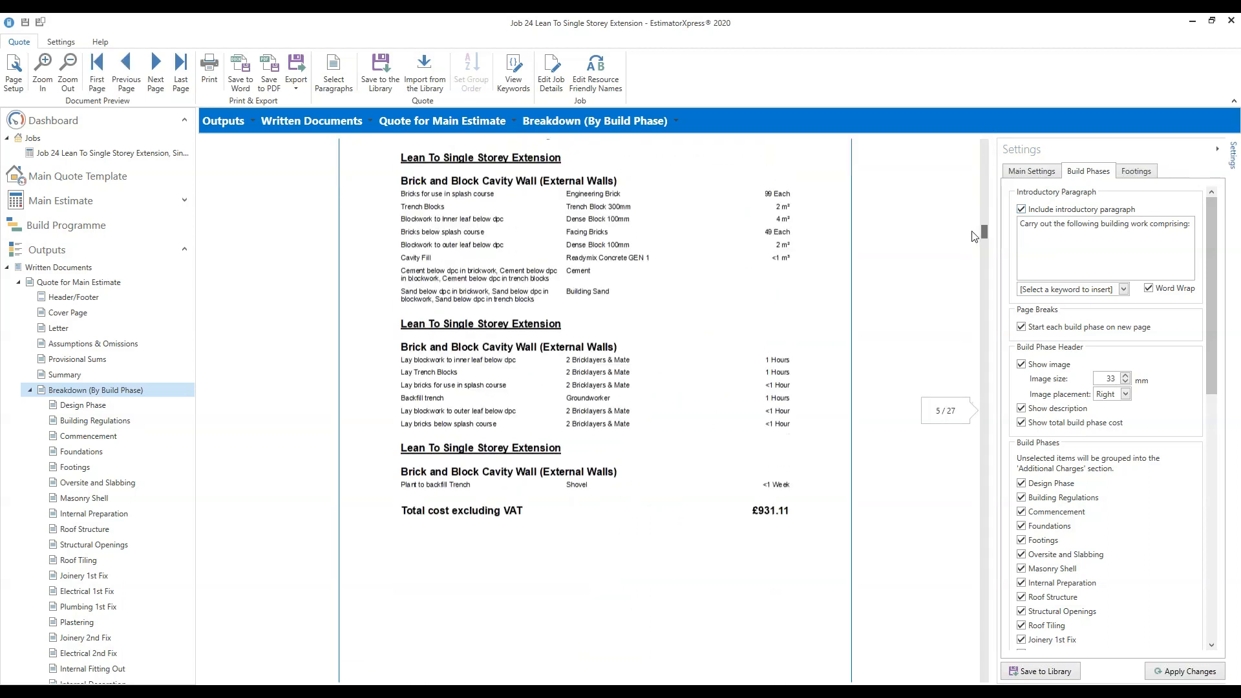
scroll(974, 232, down, 10)
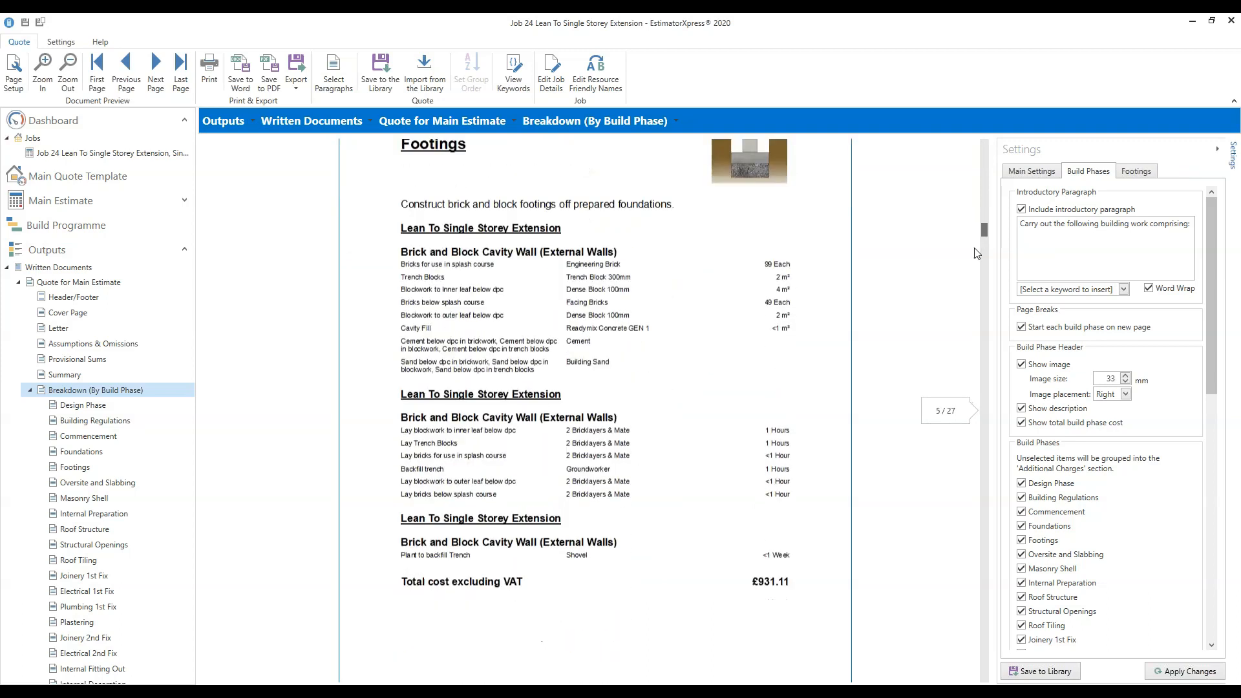
scroll(979, 252, up, 2)
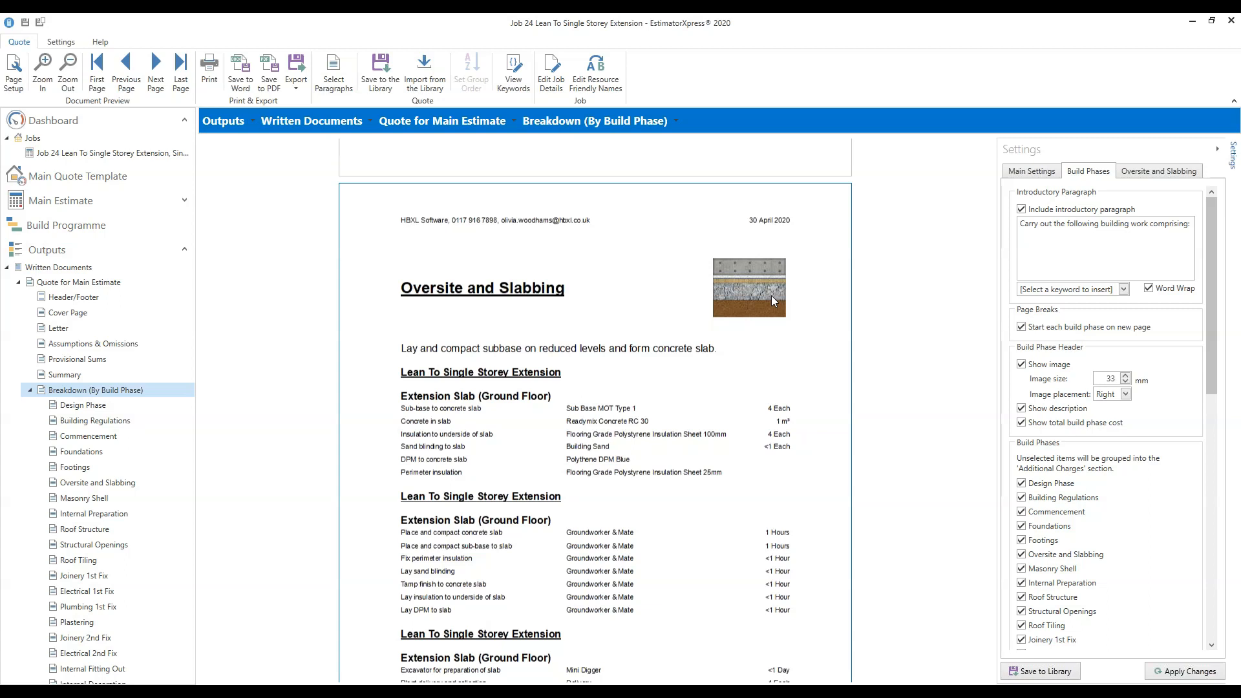
click(1021, 365)
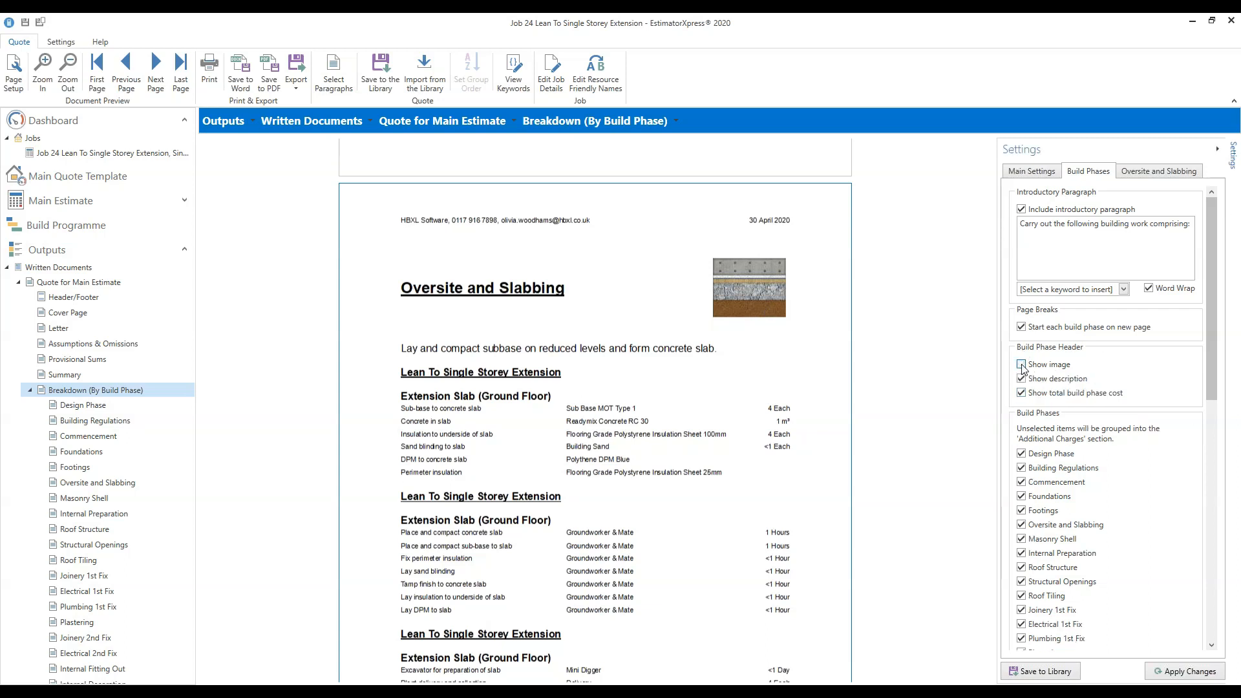
Apply the image removal, then re-enable build-phase heading pictures.
click(1177, 671)
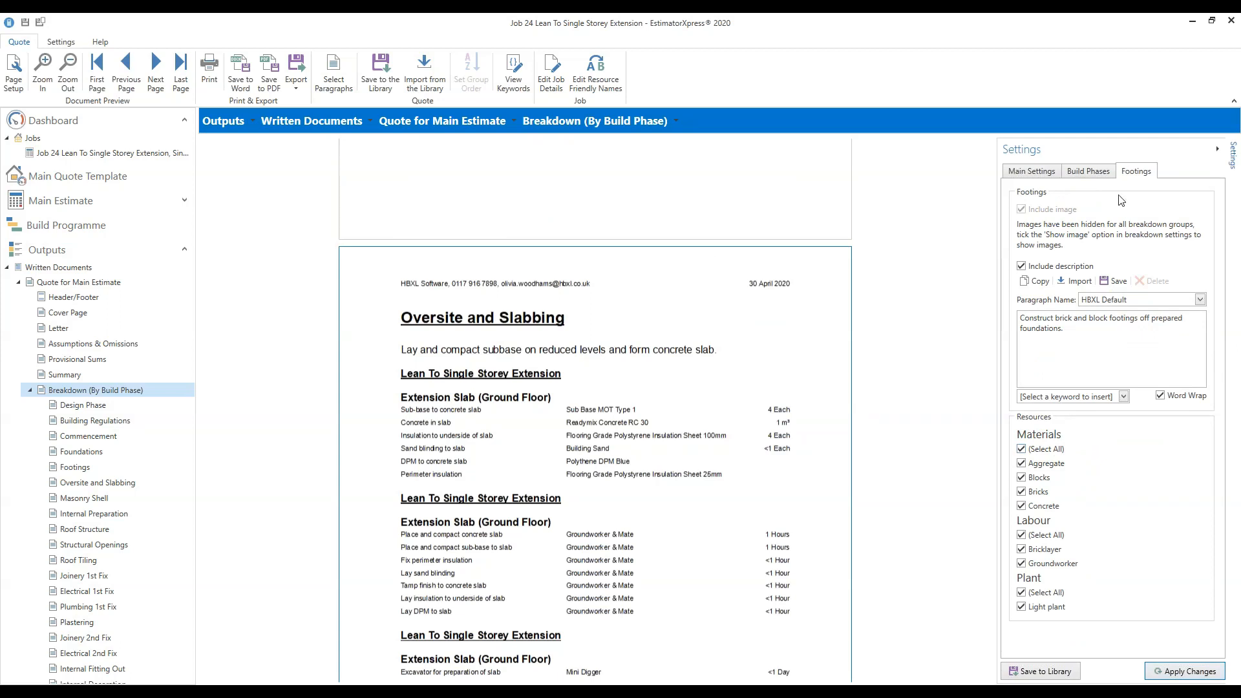
click(1093, 172)
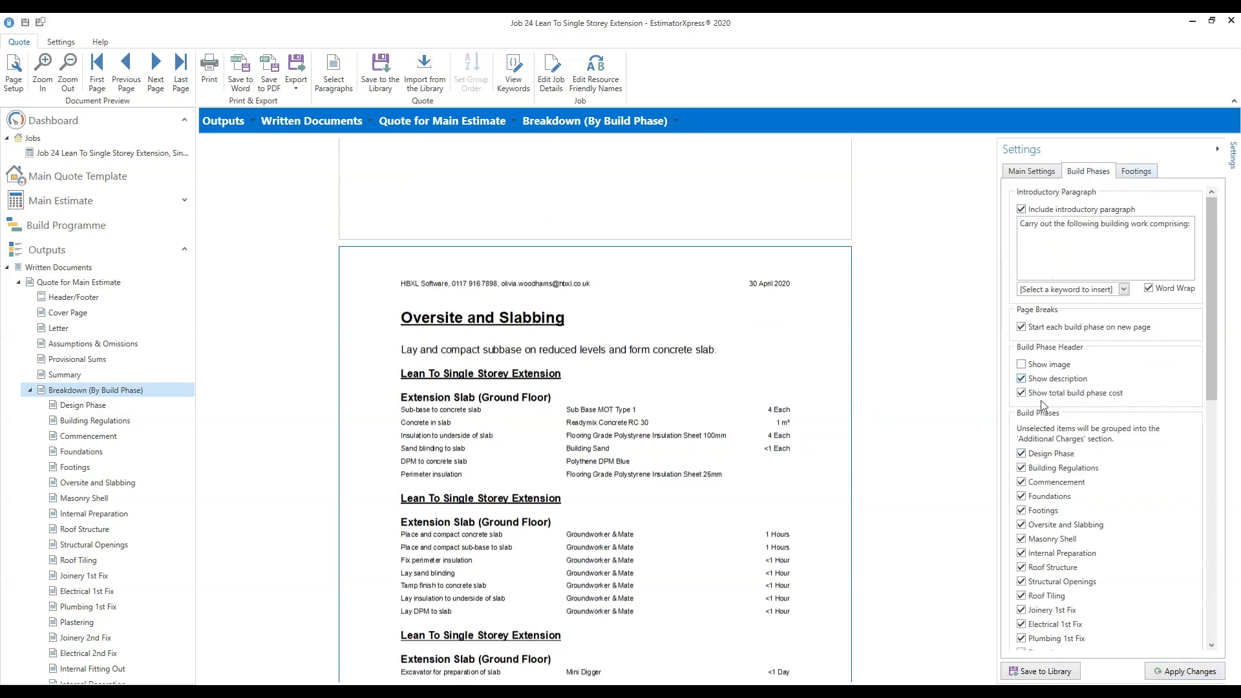
click(1022, 365)
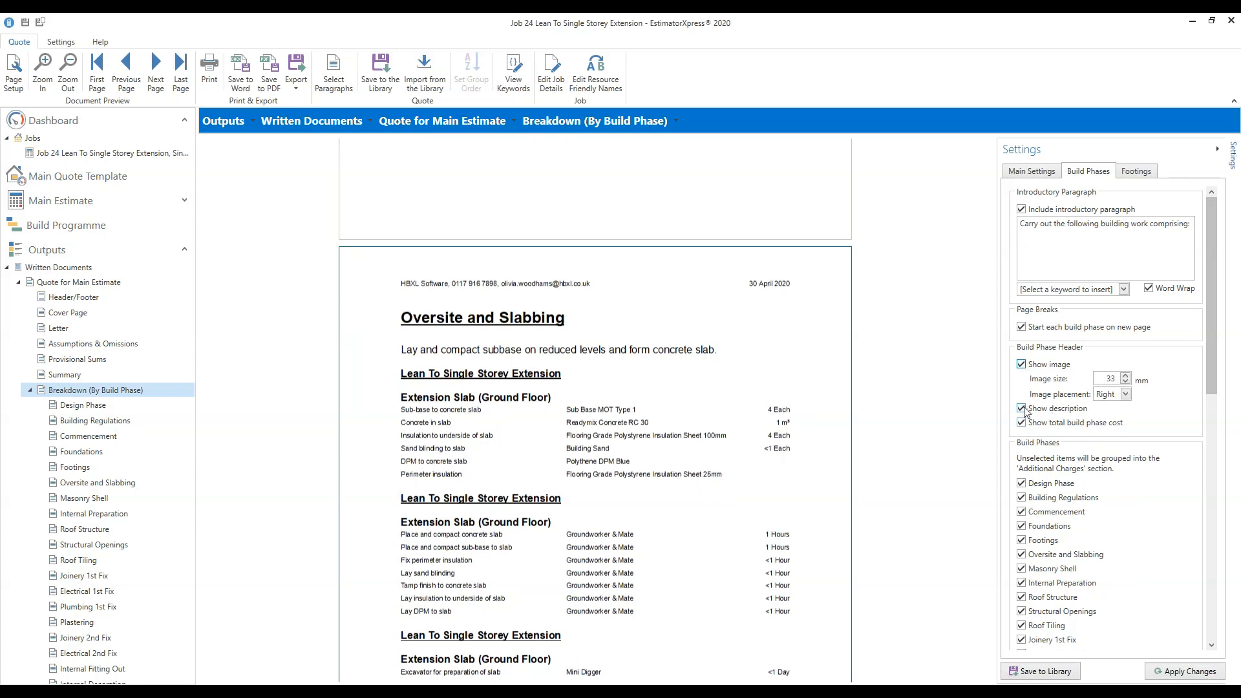
drag(987, 244, 989, 210)
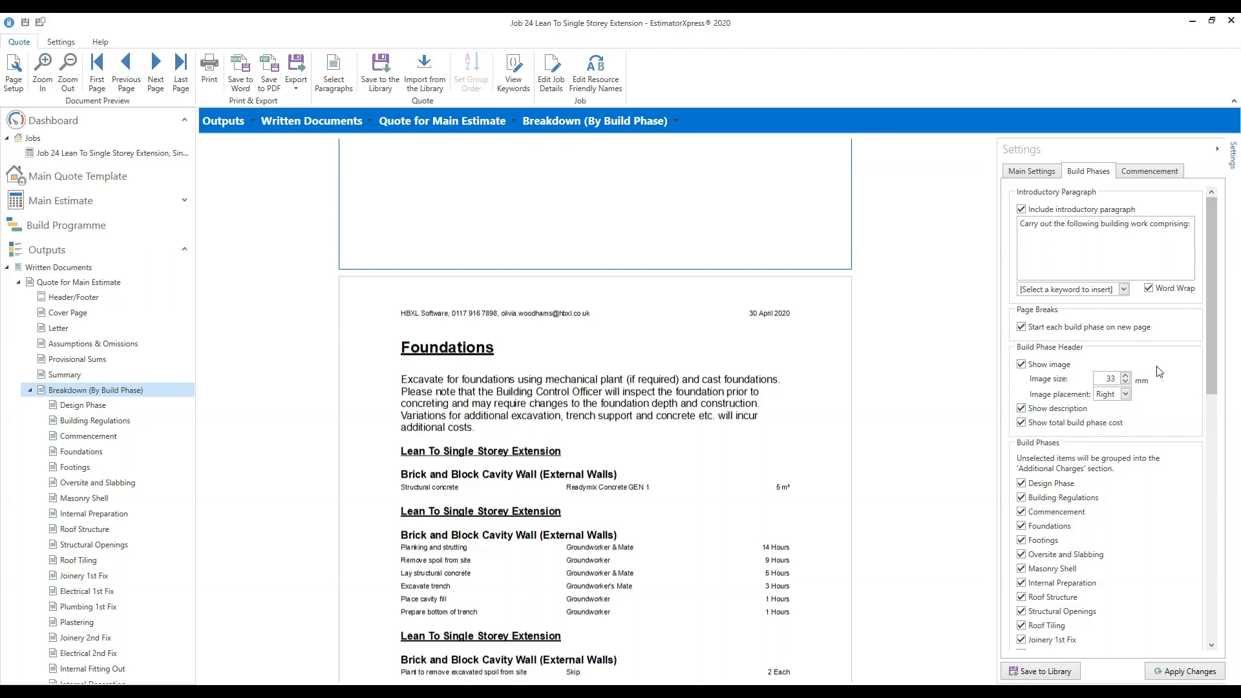
scroll(1211, 318, down, 1)
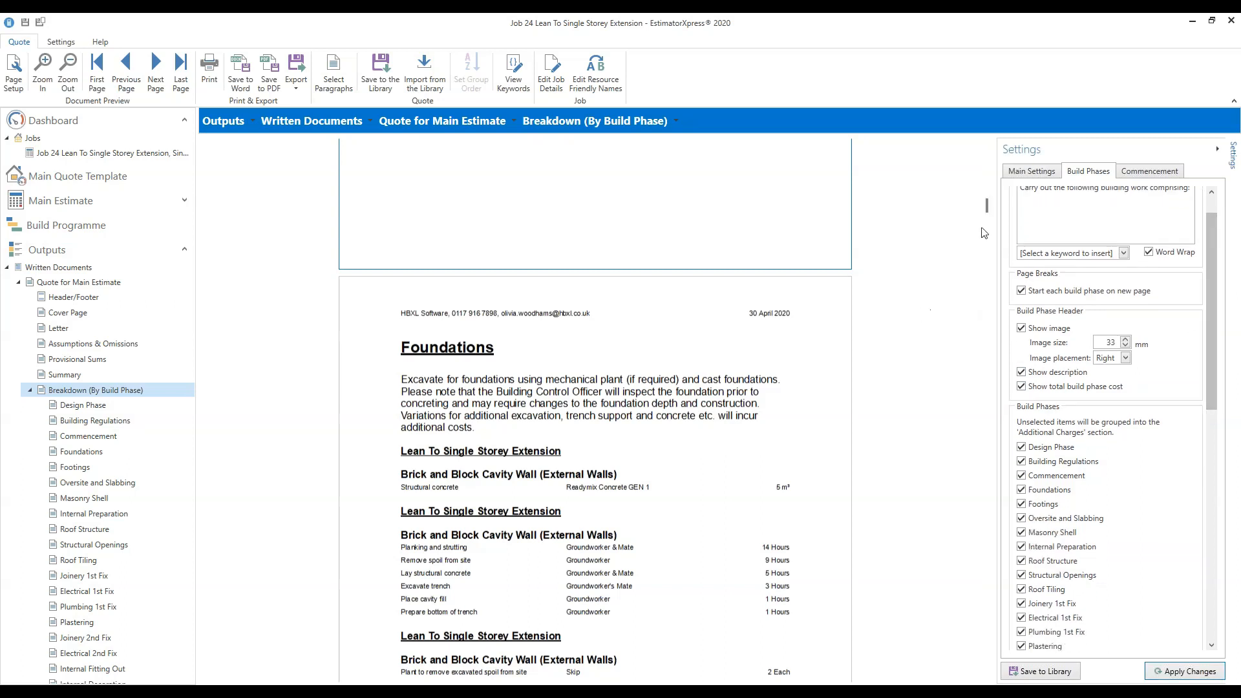
drag(984, 210, 985, 212)
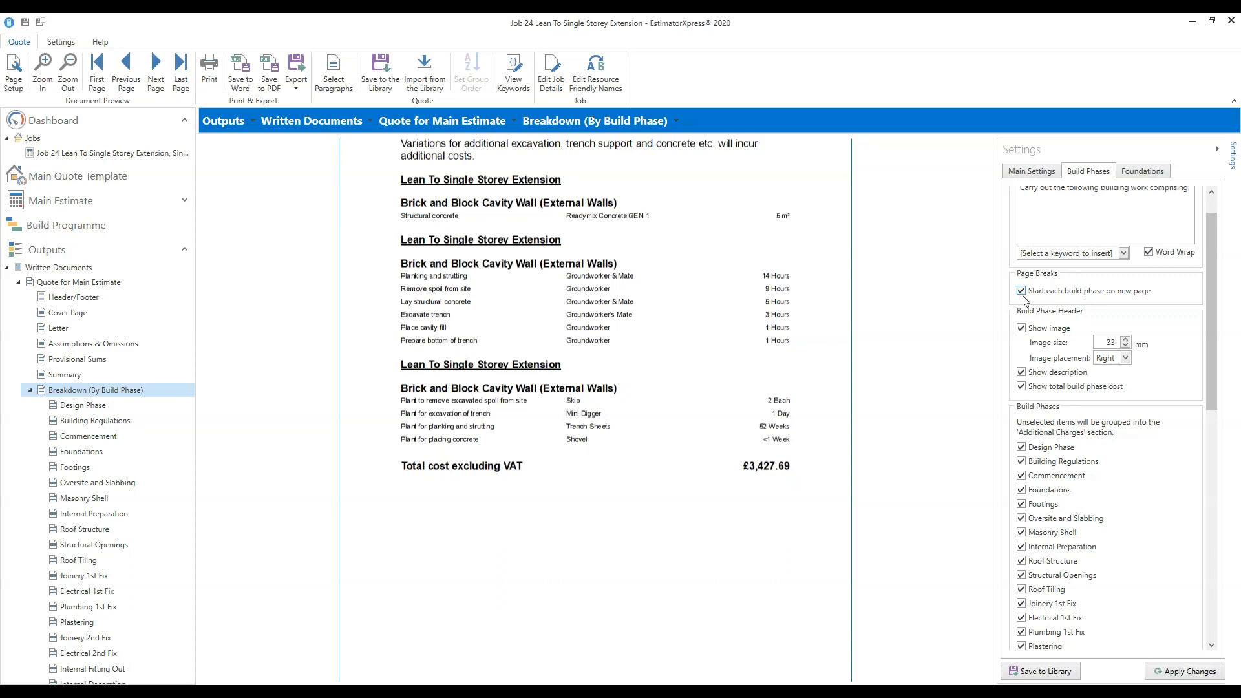
scroll(843, 334, up, 3)
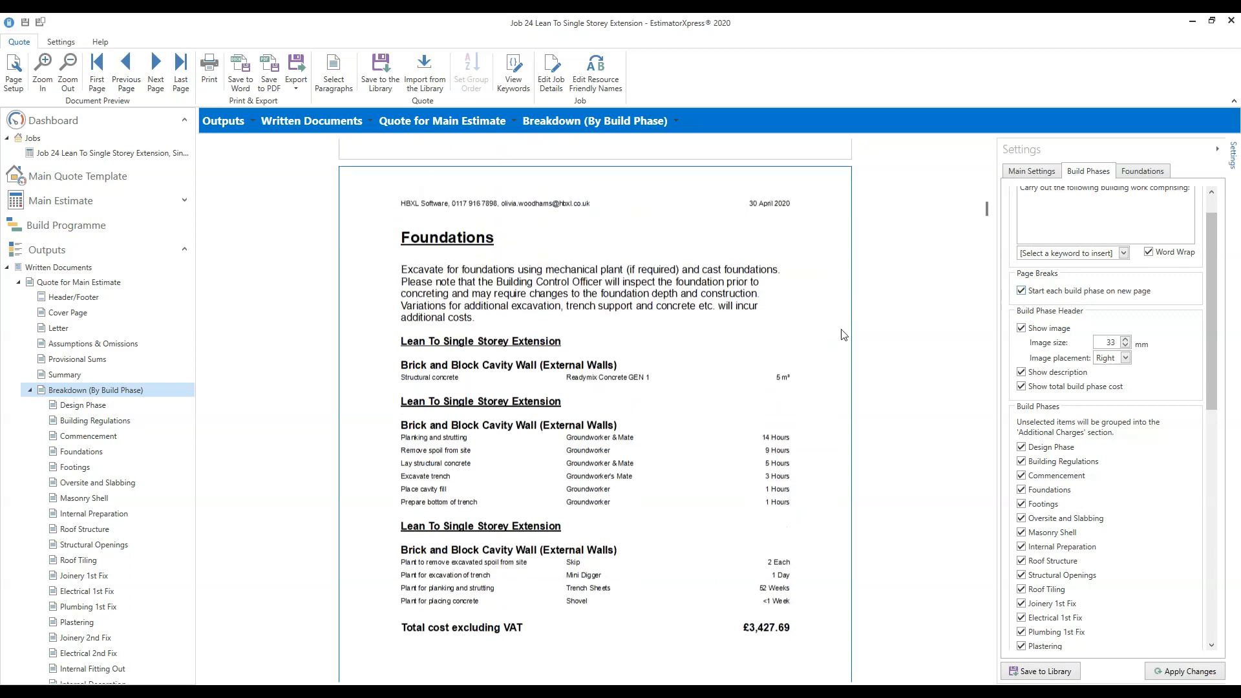
scroll(843, 335, down, 10)
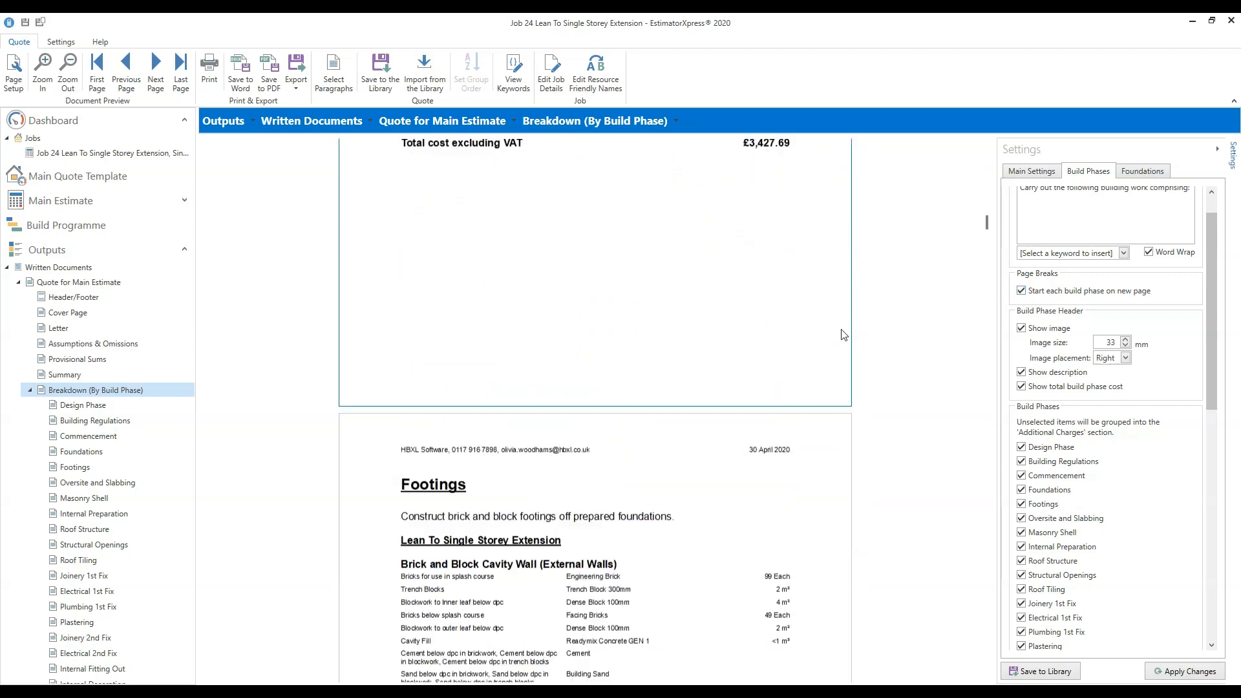
scroll(844, 334, down, 3)
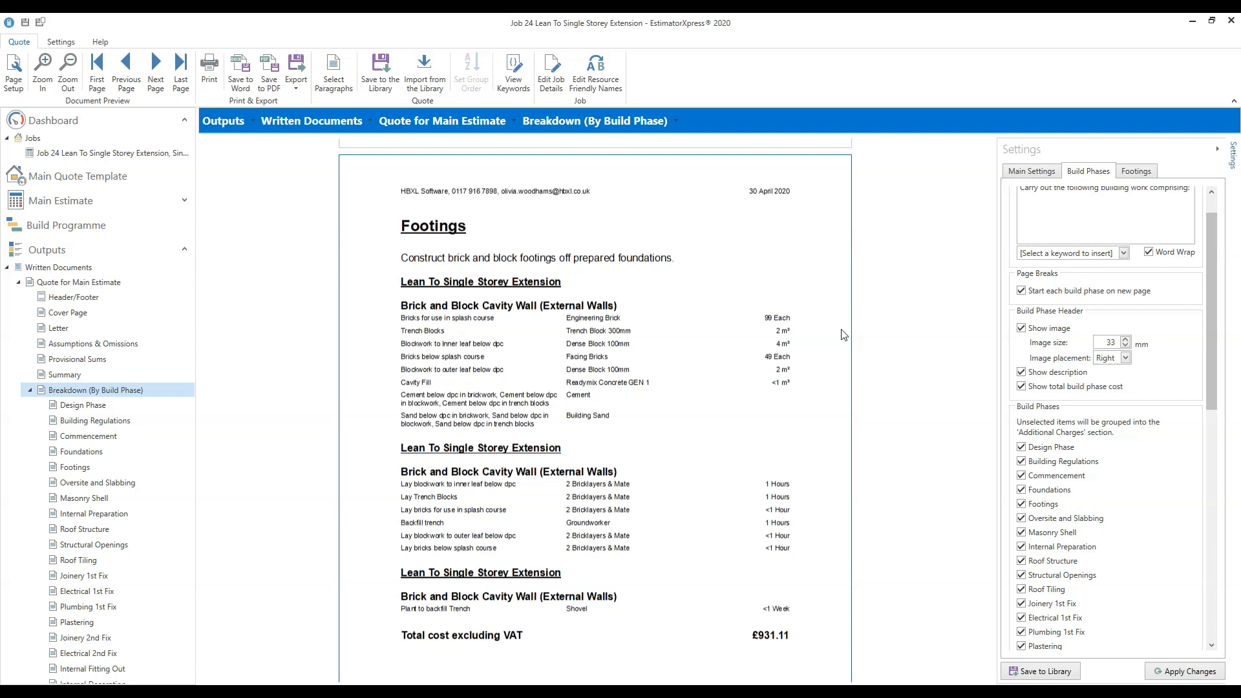
drag(1212, 312, 1214, 398)
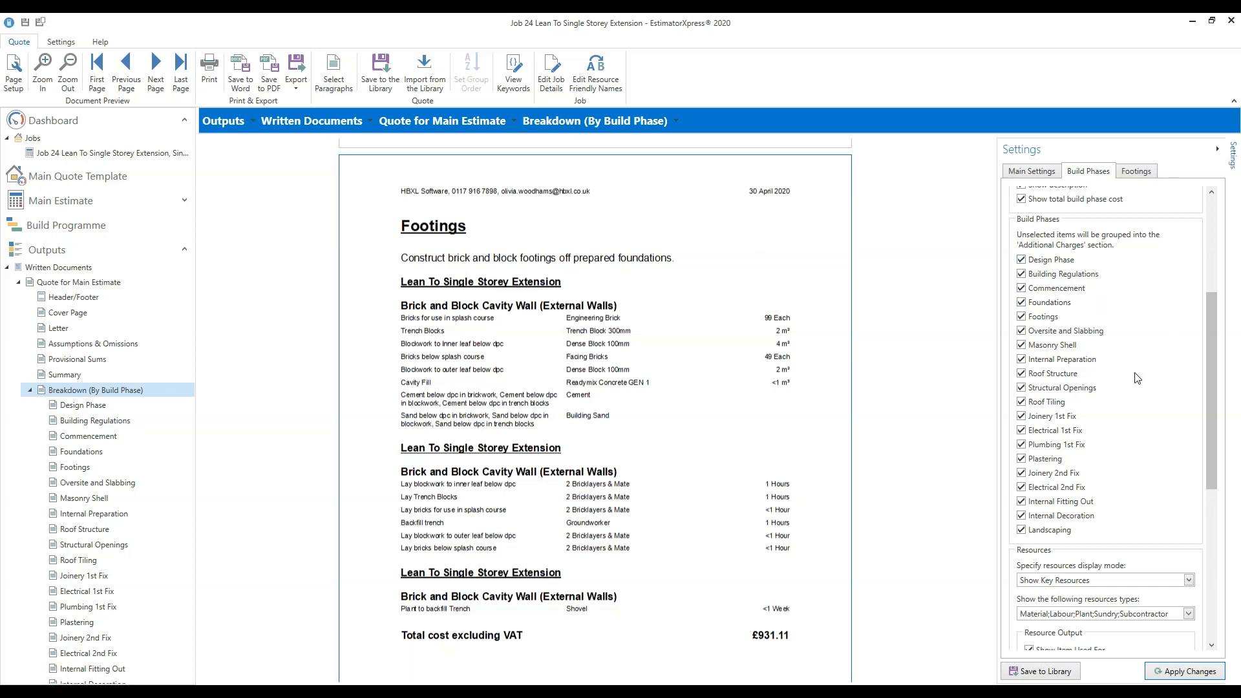
click(1021, 260)
drag(1212, 374, 1213, 501)
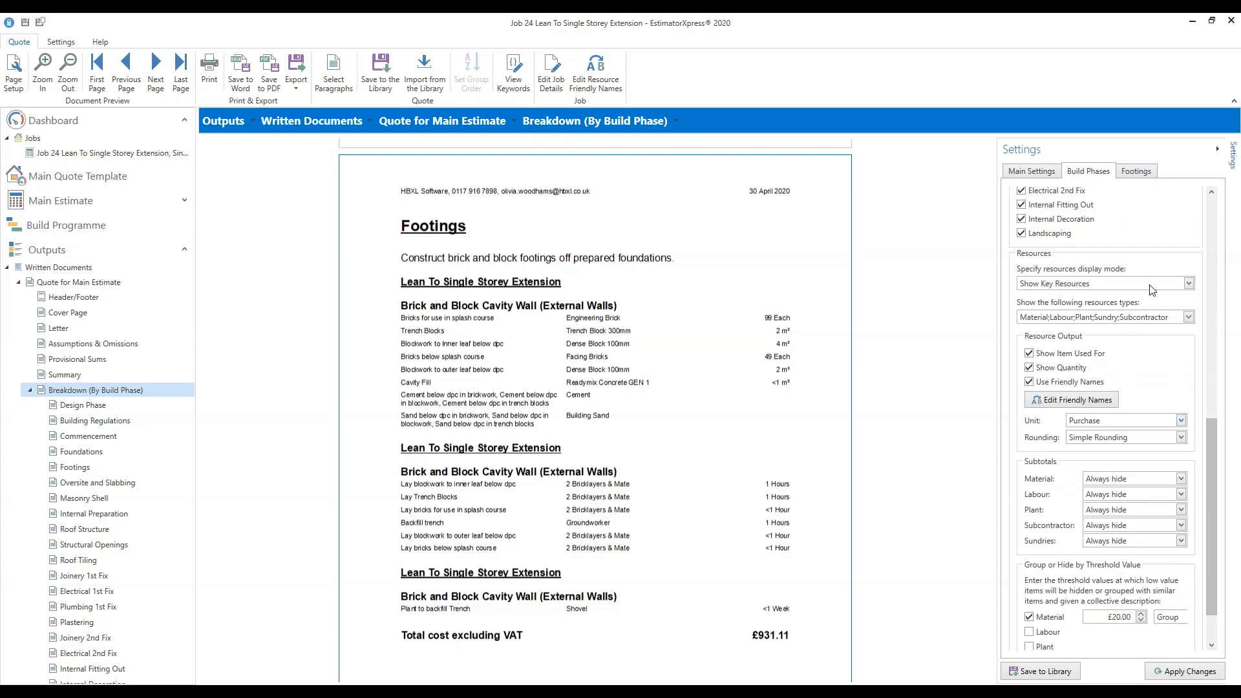
click(1189, 284)
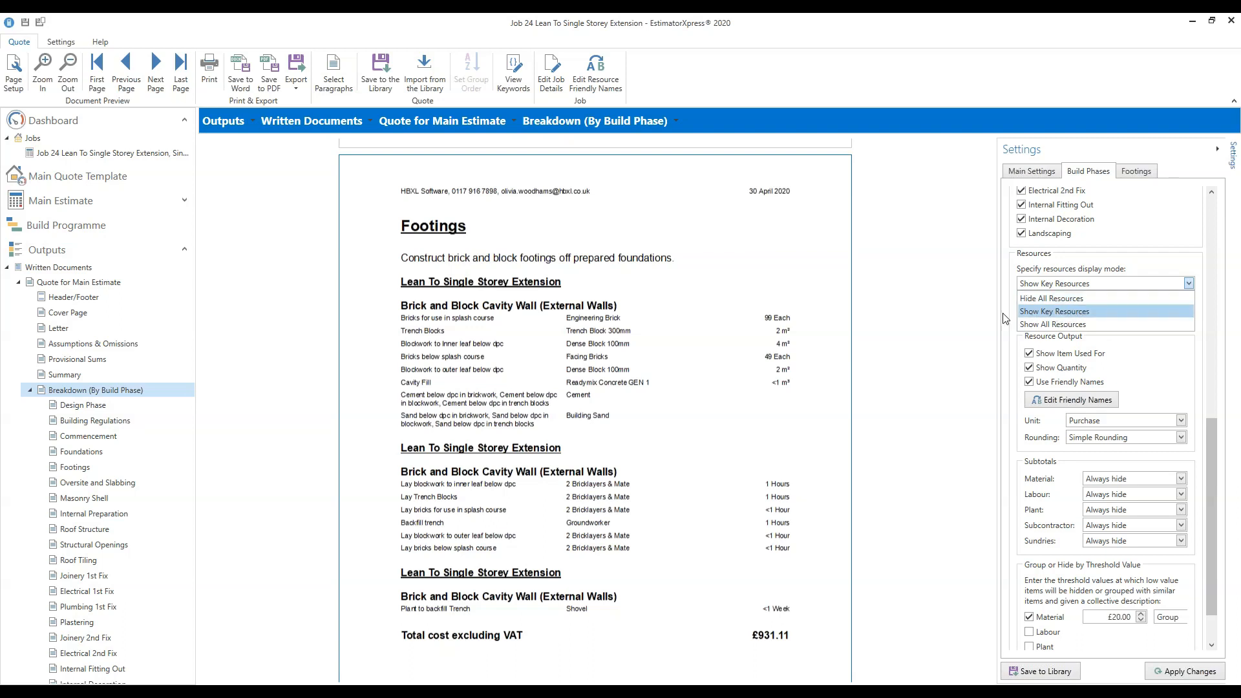
click(1091, 325)
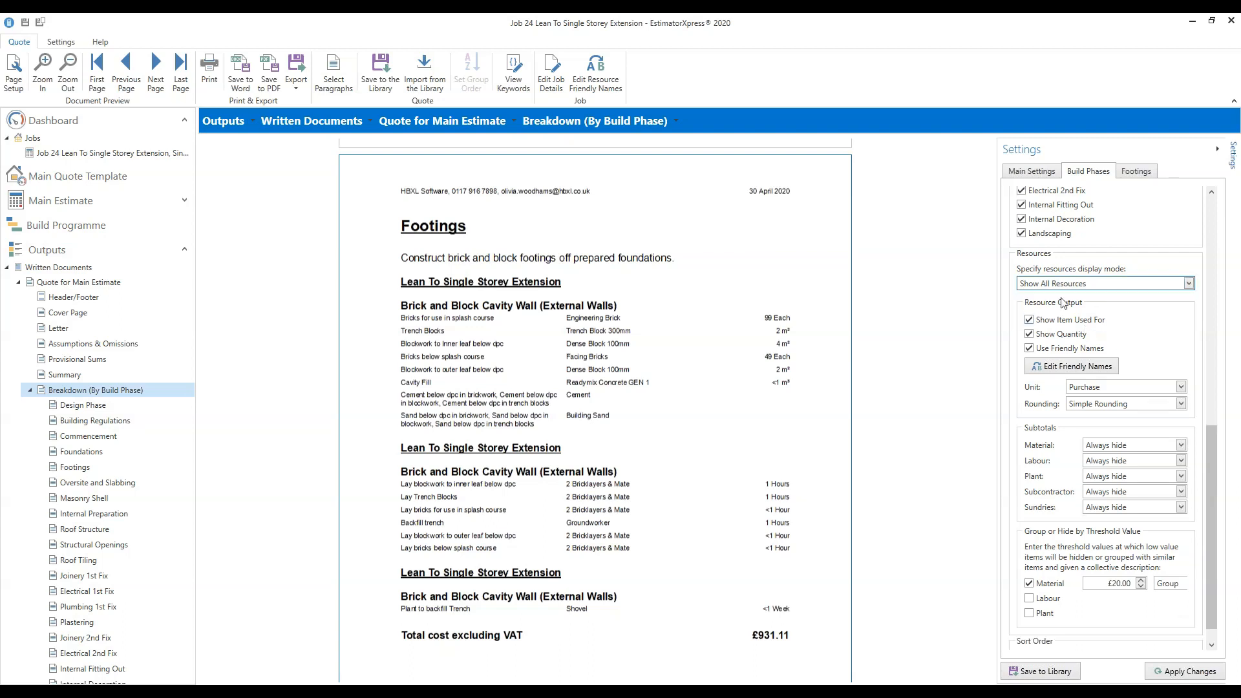
click(1188, 284)
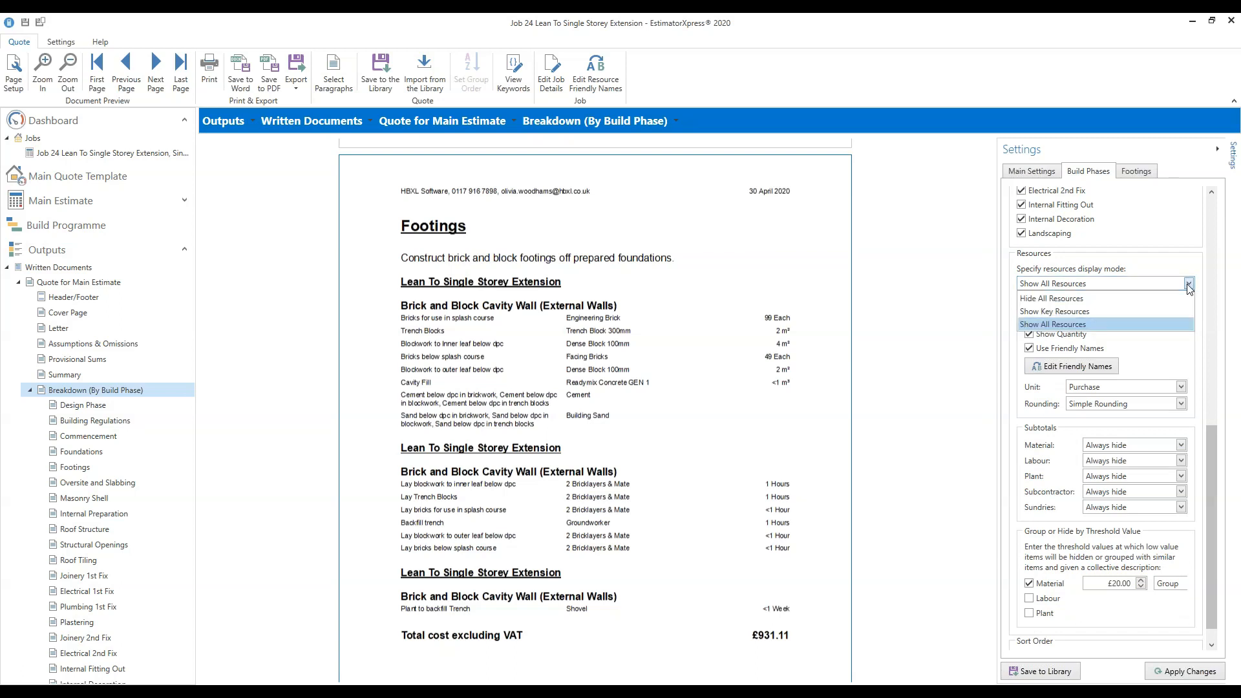
click(1096, 312)
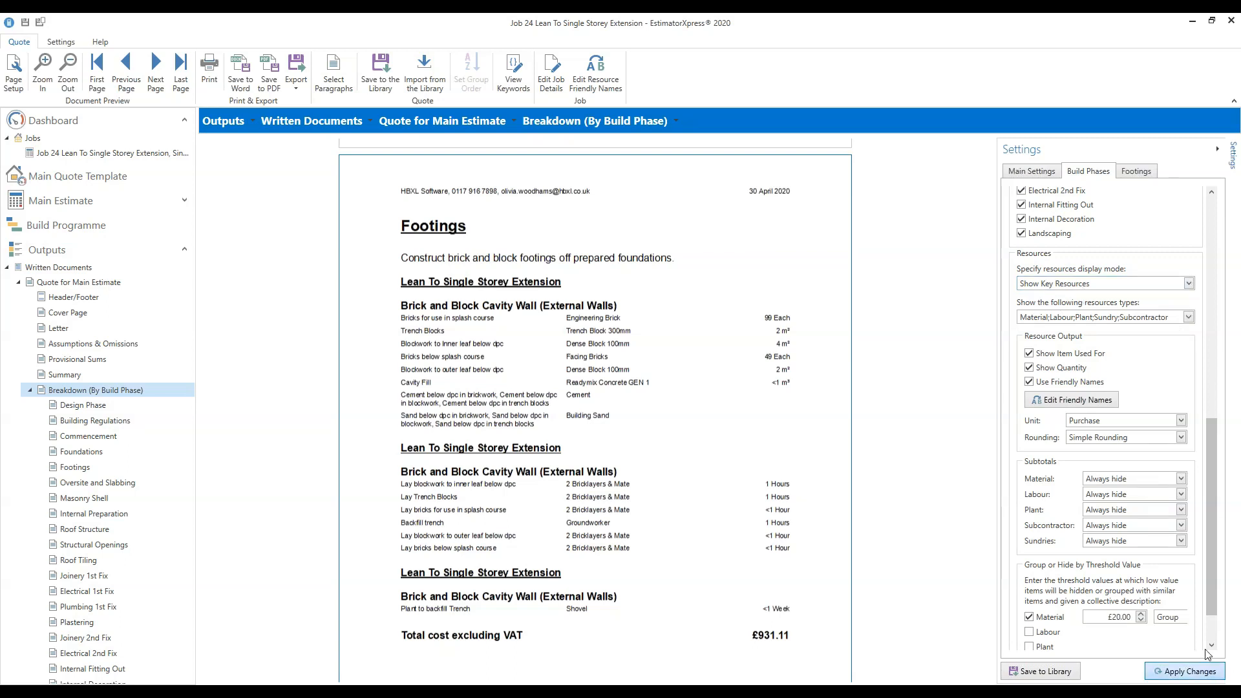
click(1194, 670)
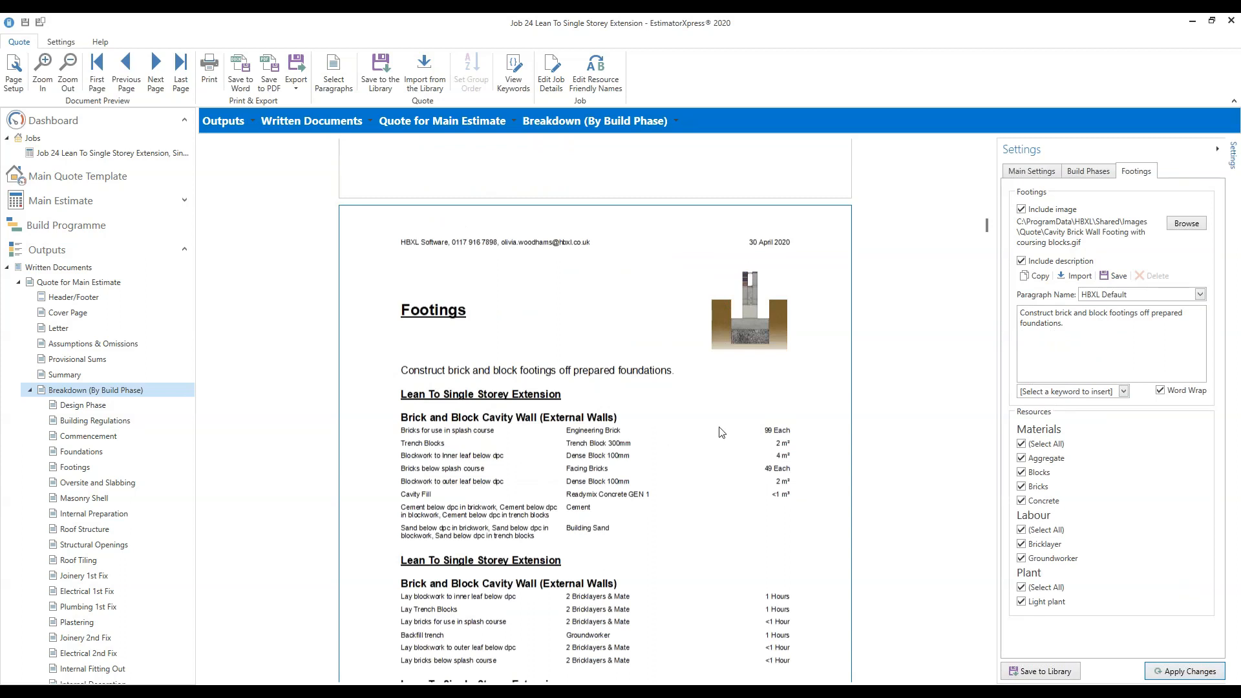
Scroll the breakdown down to the Masonry Shell page with its key resources.
scroll(720, 432, down, 2)
scroll(722, 434, down, 1)
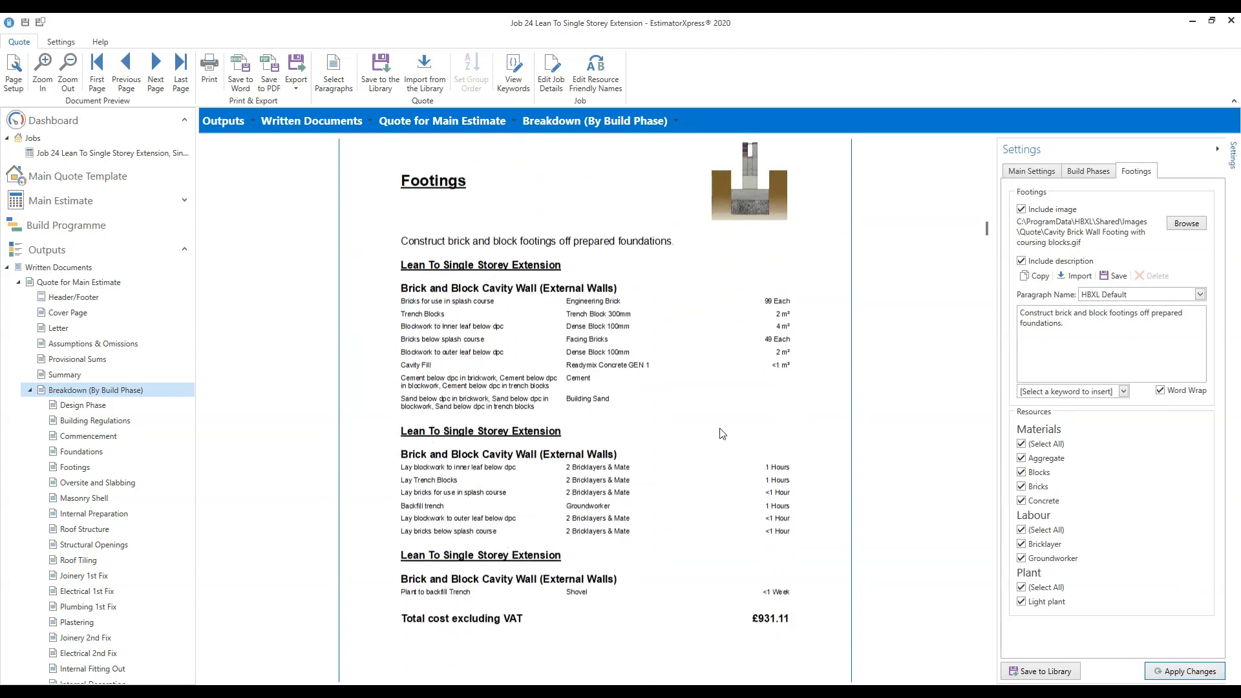
click(1090, 172)
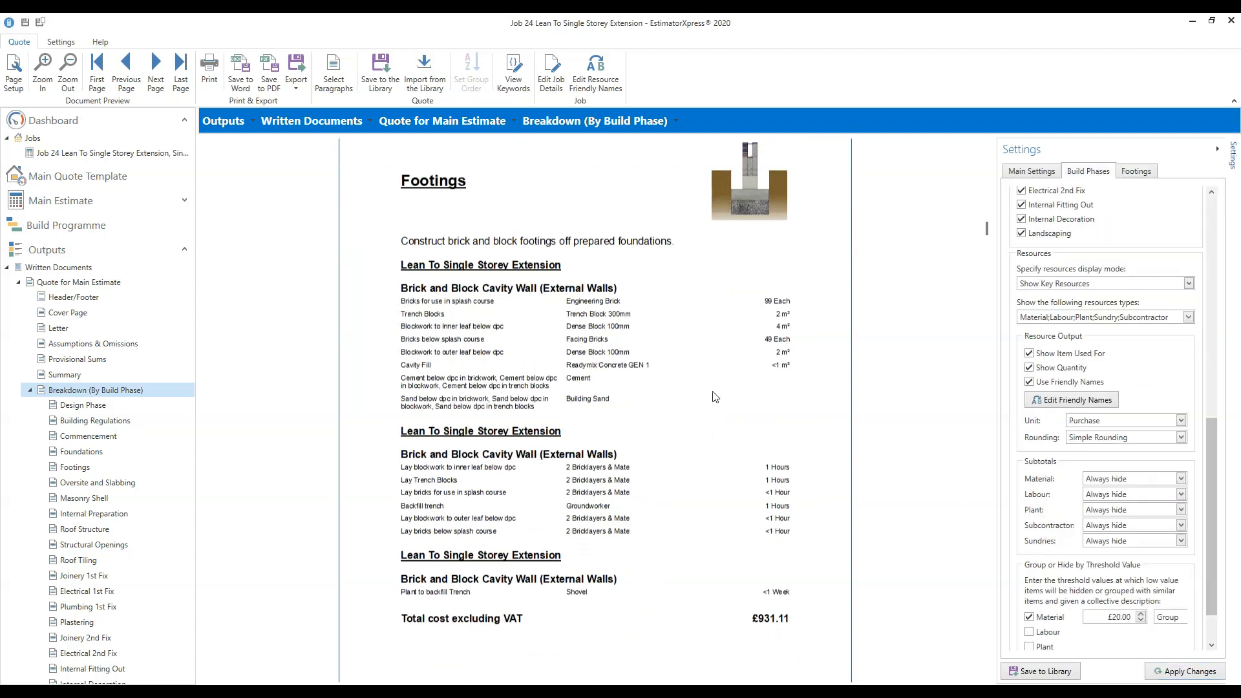
scroll(714, 397, down, 10)
scroll(802, 367, down, 10)
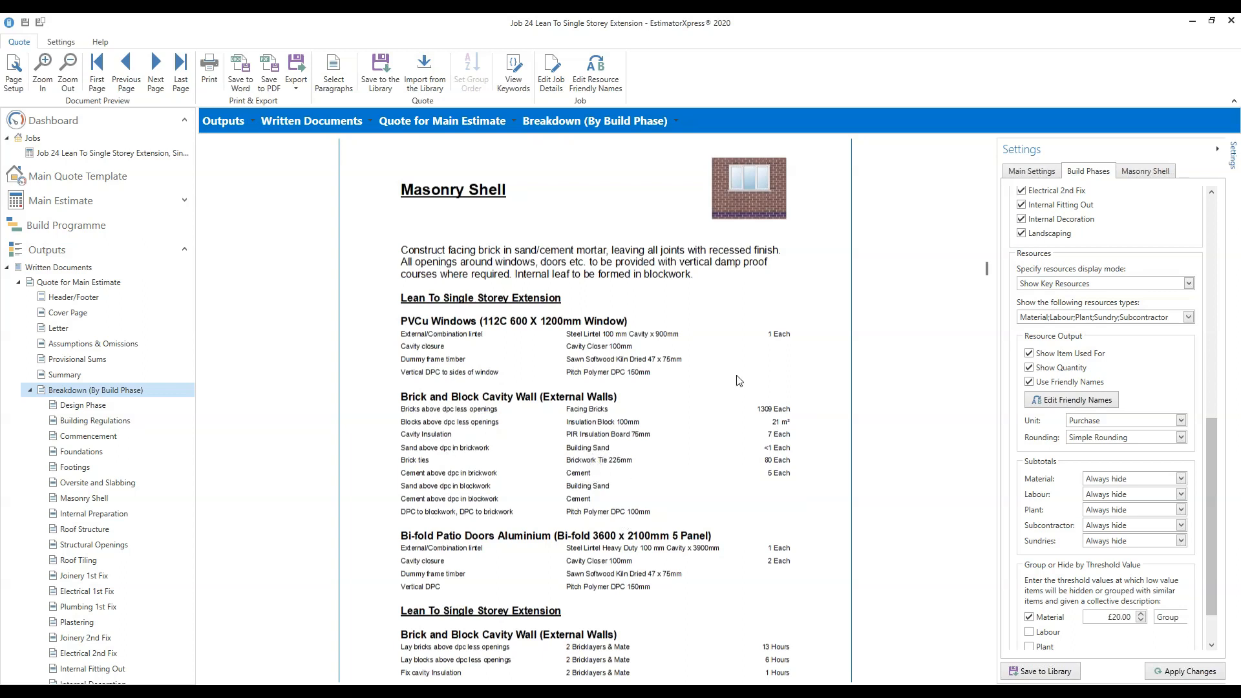
Apply the Show All Resources display mode and review the resulting breakdown.
click(1189, 283)
click(1100, 324)
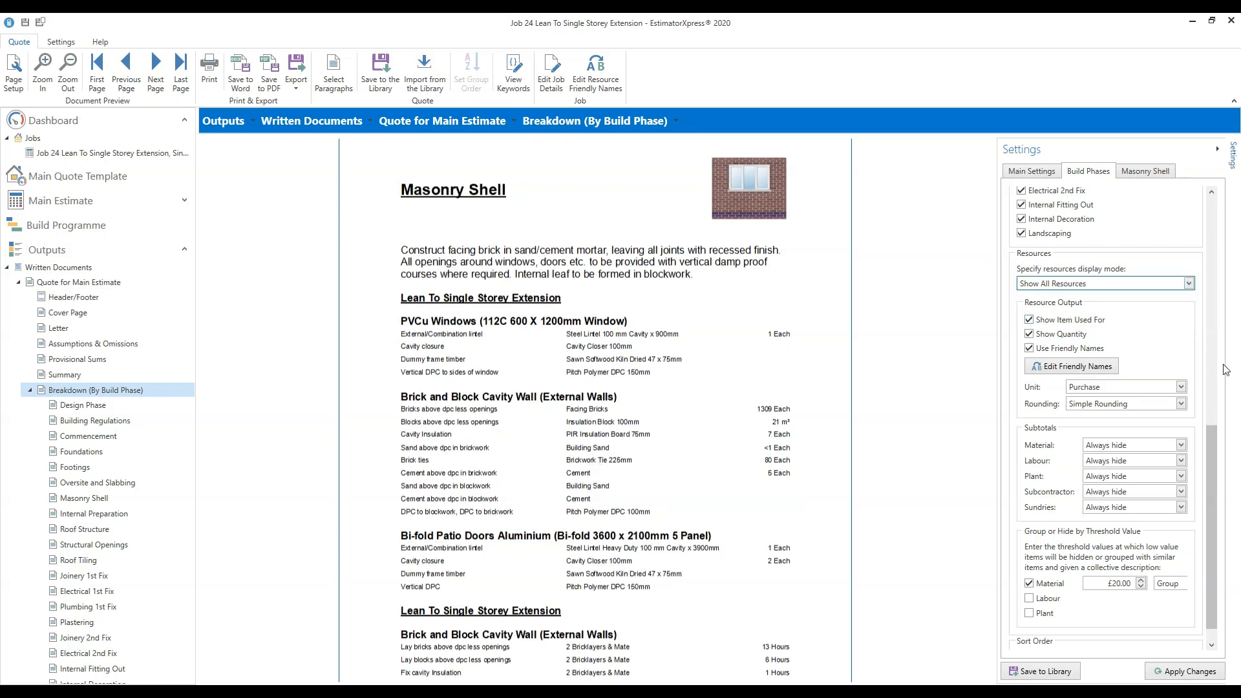
click(1191, 672)
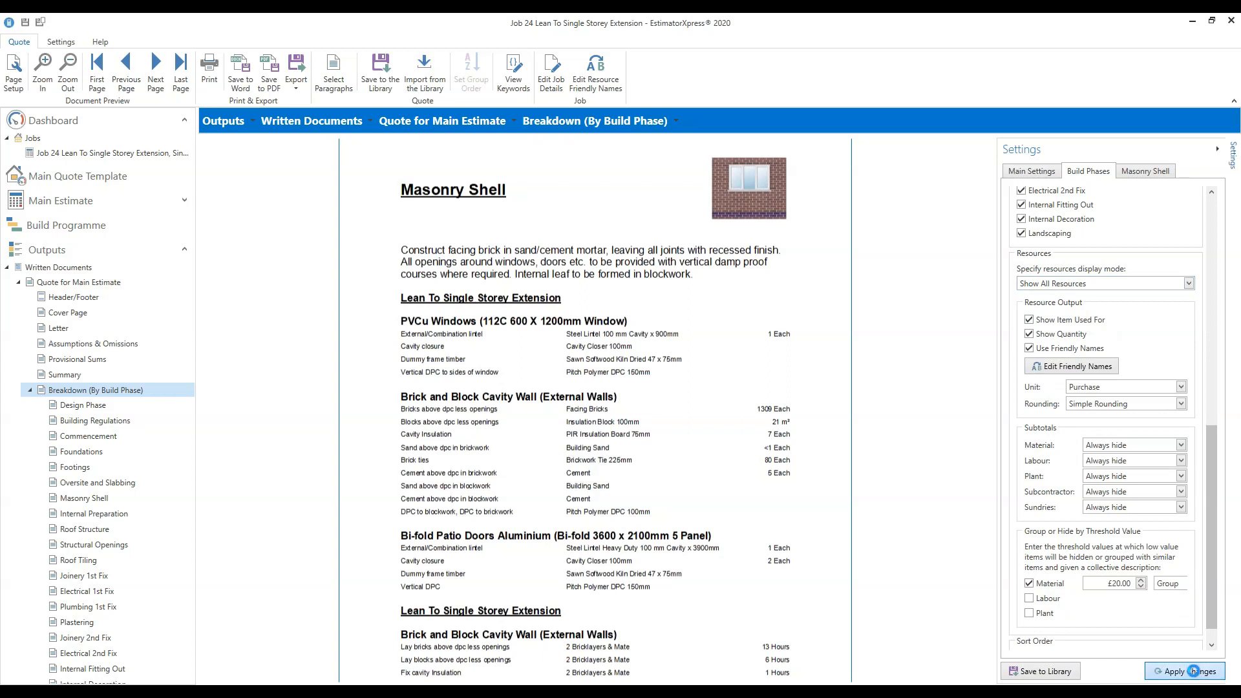
scroll(899, 545, down, 2)
scroll(899, 545, down, 2)
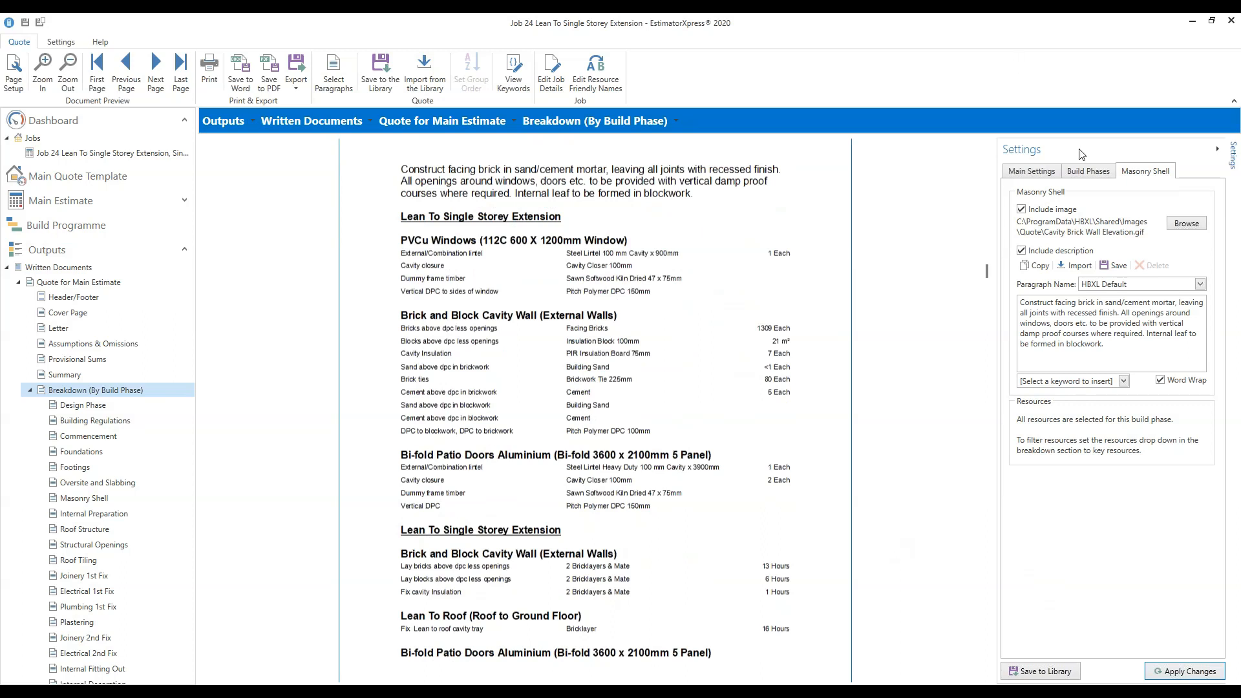
On Build Phases, switch the resource display back to Show Key Resources and apply.
click(1081, 176)
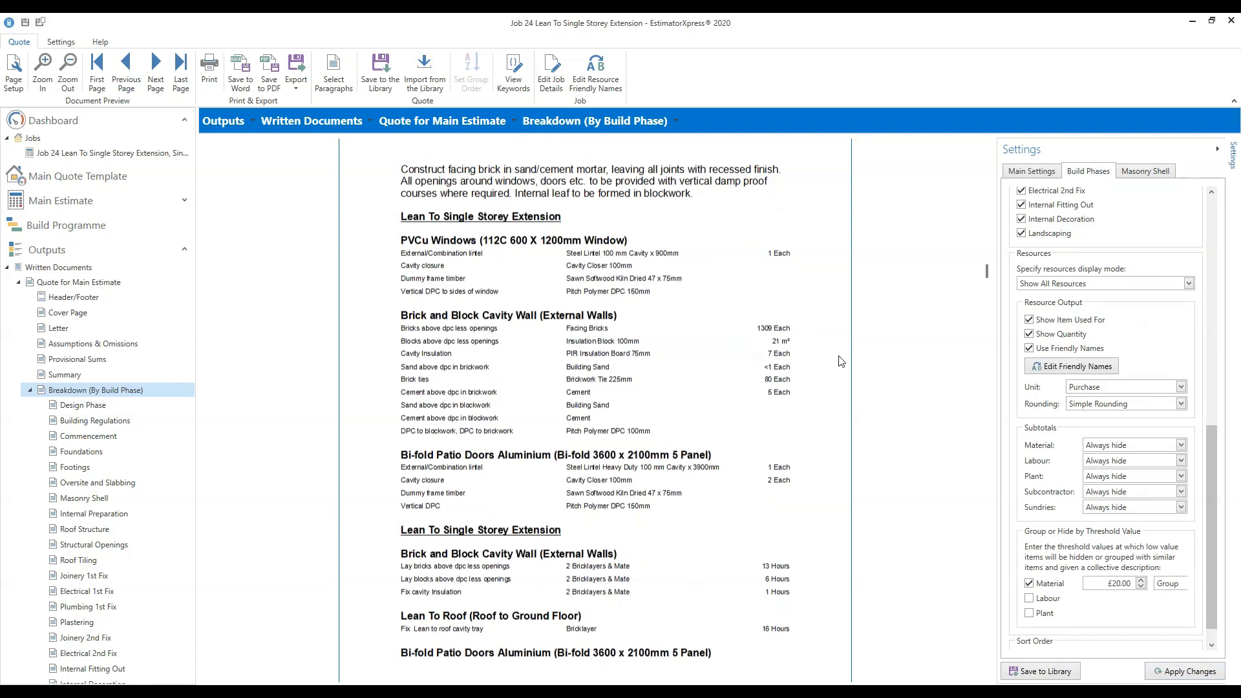
click(1189, 284)
click(1054, 309)
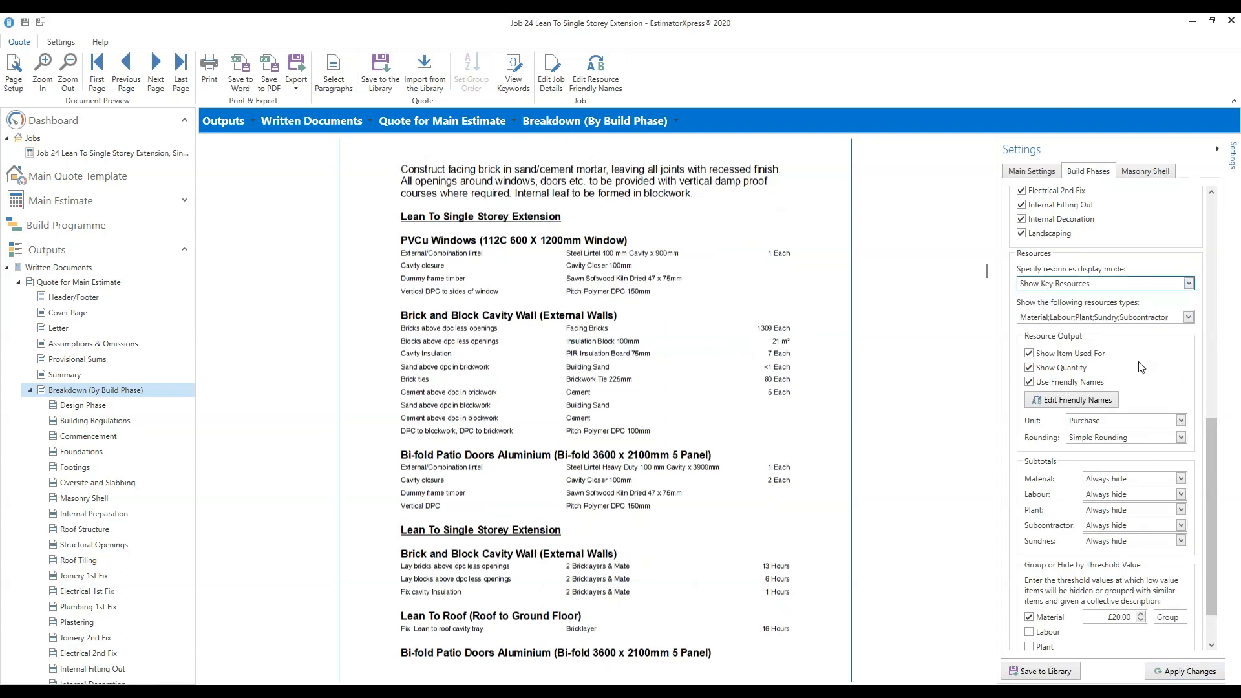
click(1188, 672)
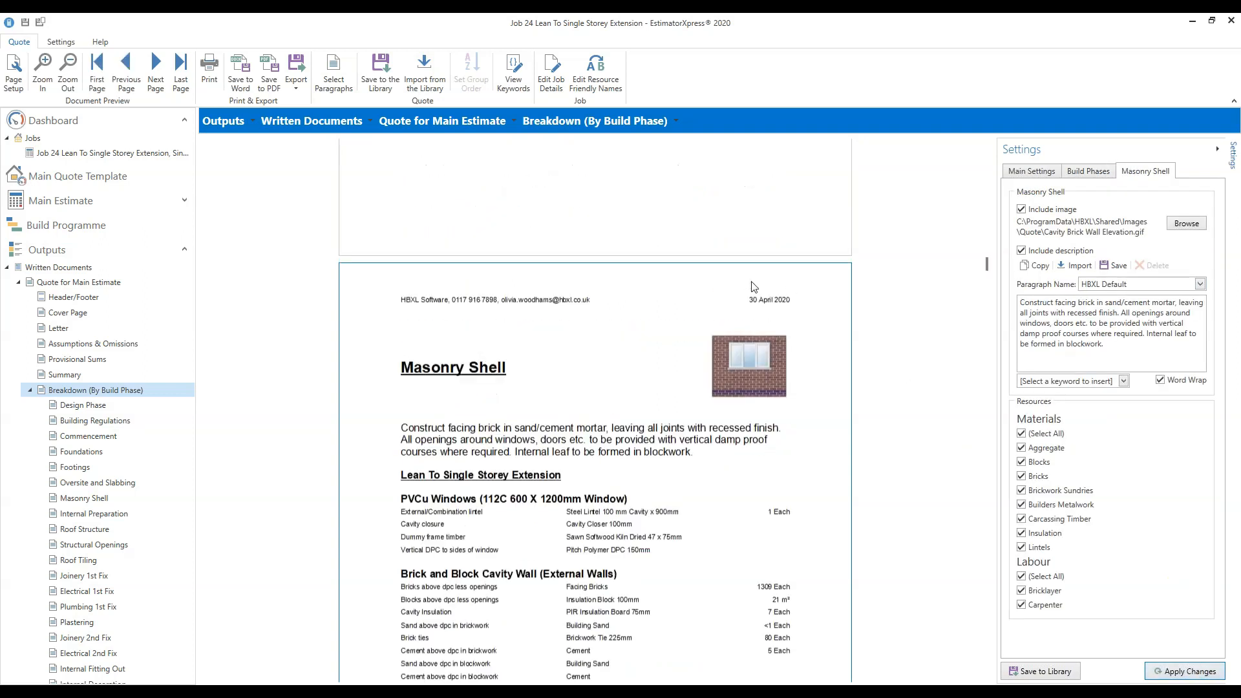
scroll(827, 379, down, 3)
scroll(836, 380, down, 1)
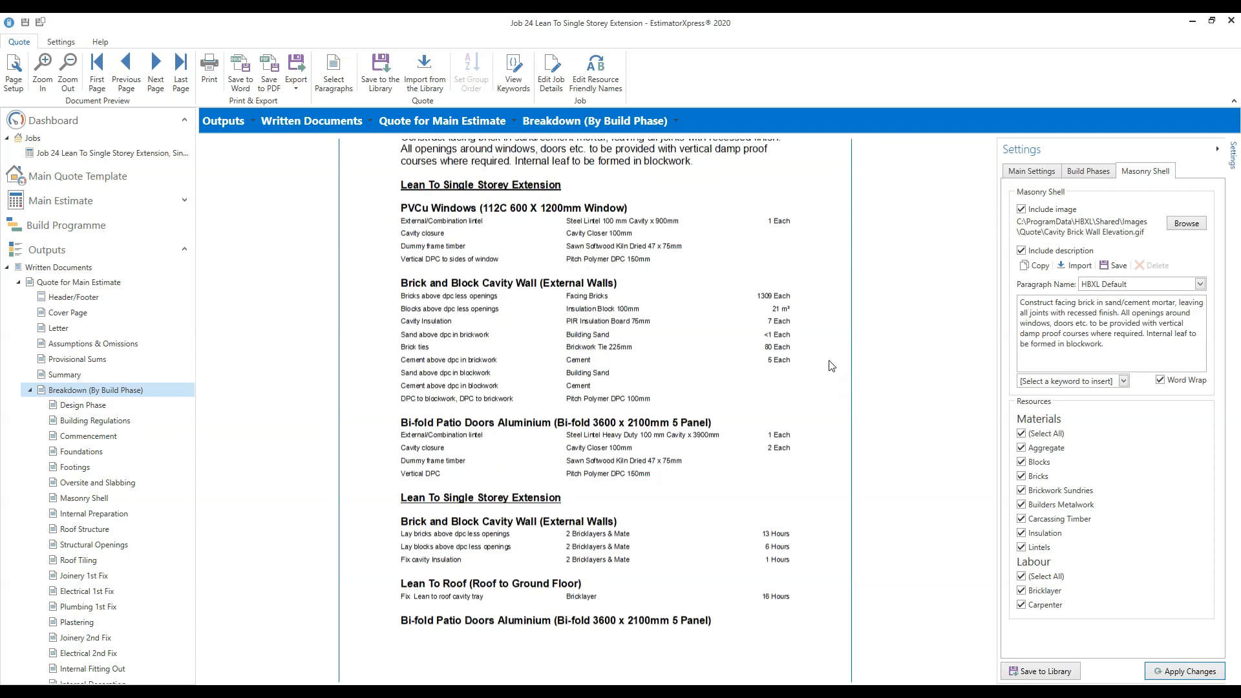
click(1099, 172)
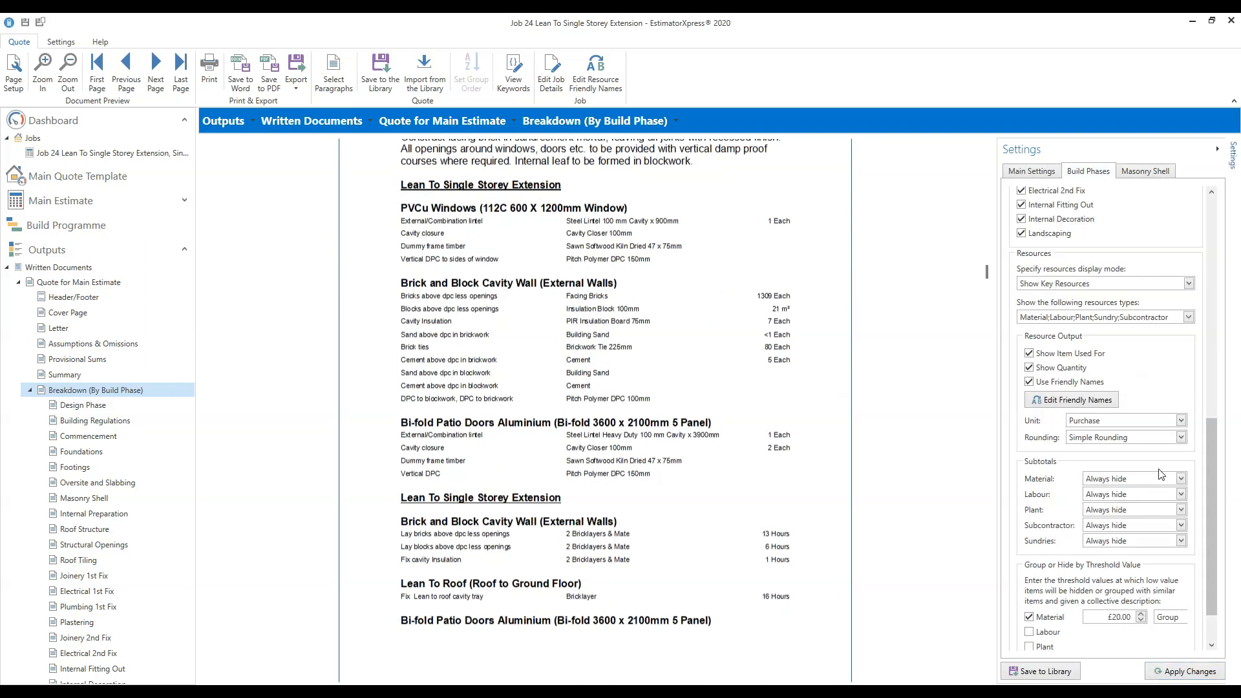
Keep Key Resources mode, untick Show Quantity under Resource Output, and apply the change.
click(1194, 287)
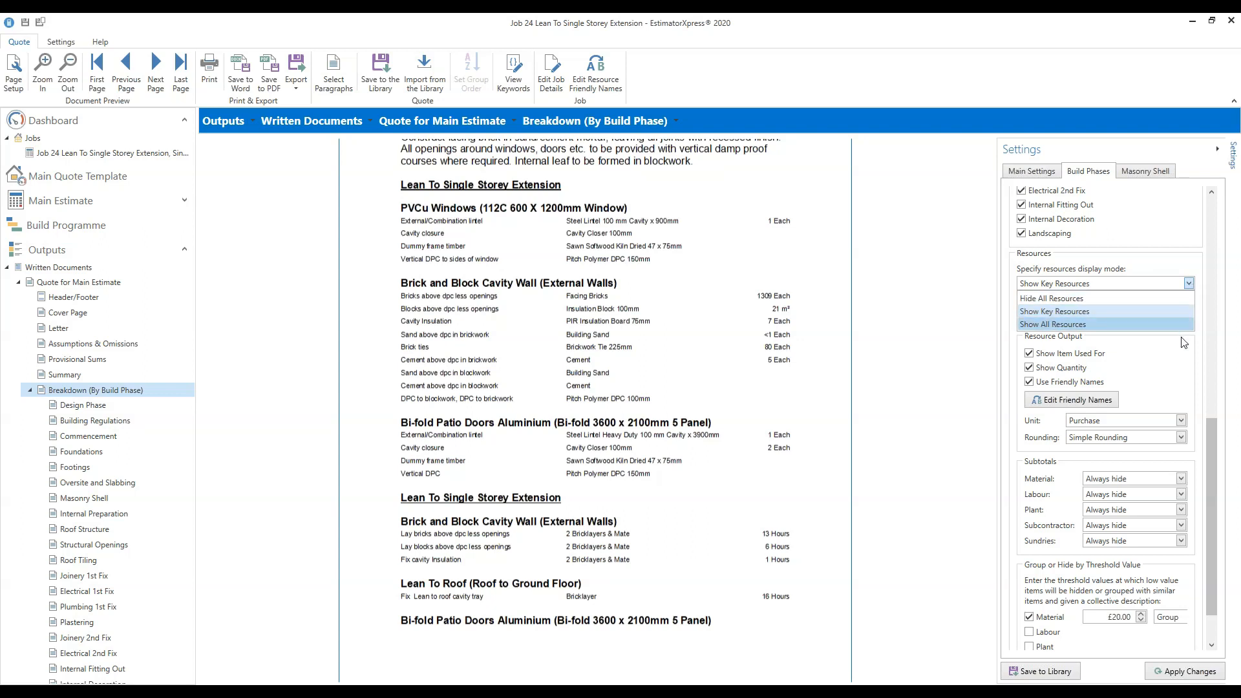
click(1188, 357)
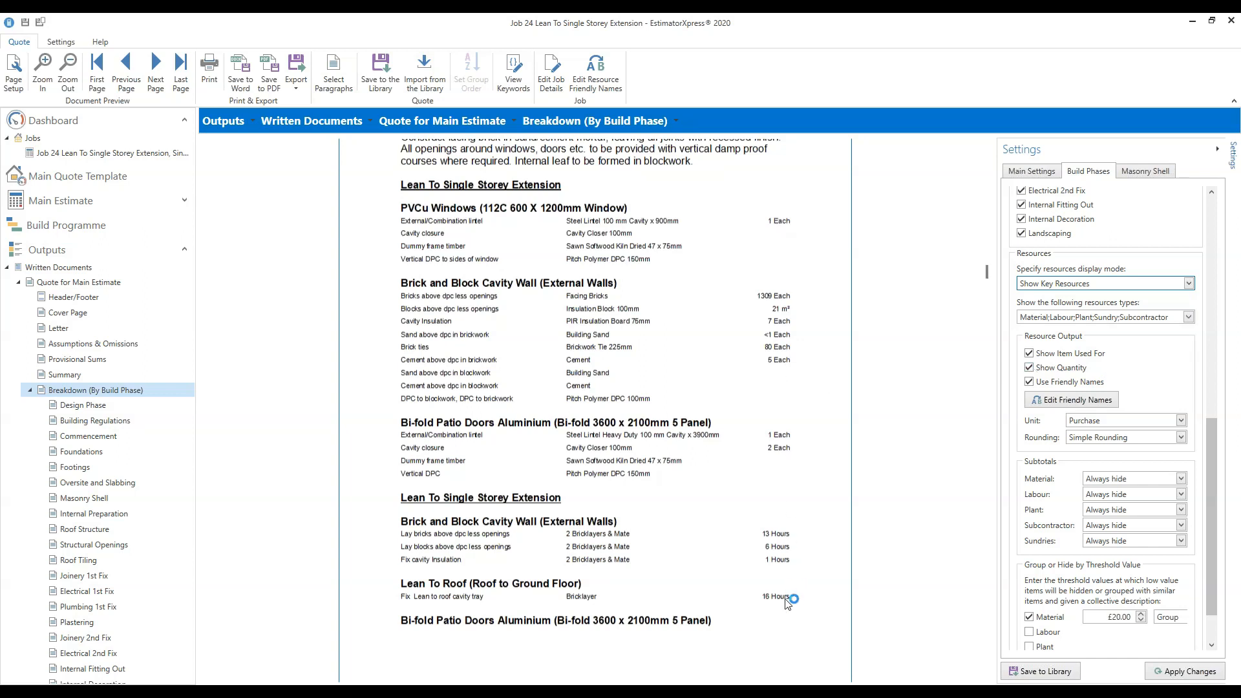
click(1029, 368)
click(1194, 673)
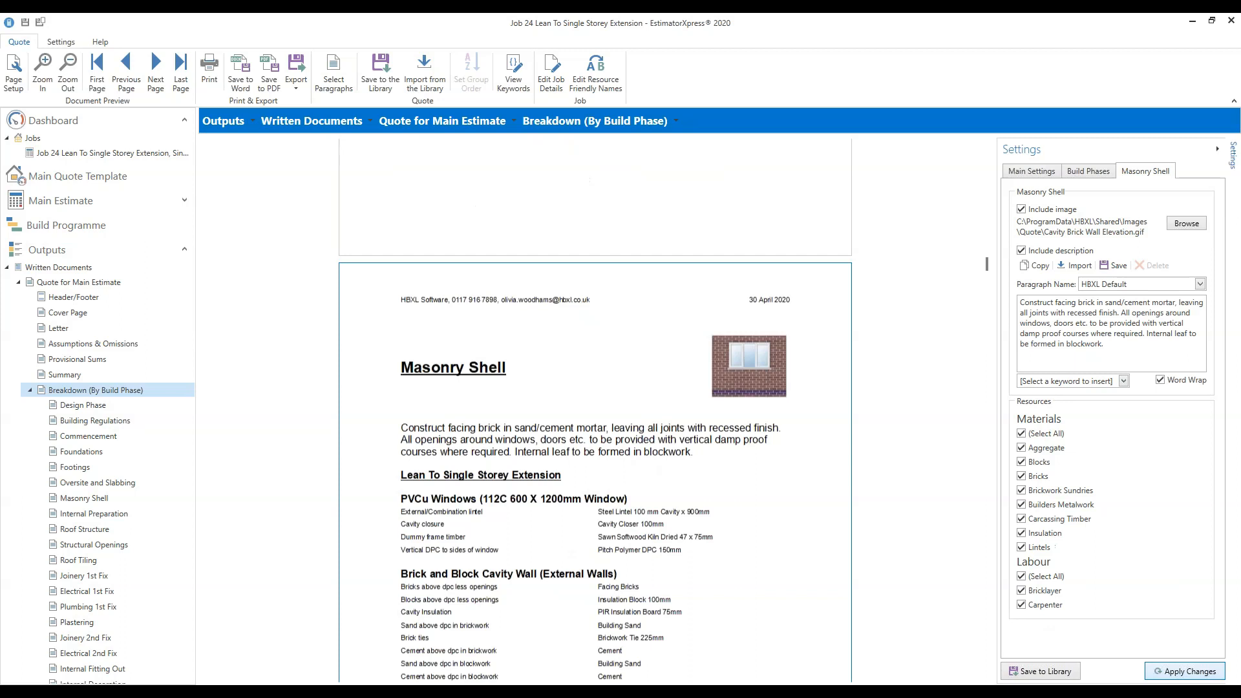
scroll(828, 535, down, 3)
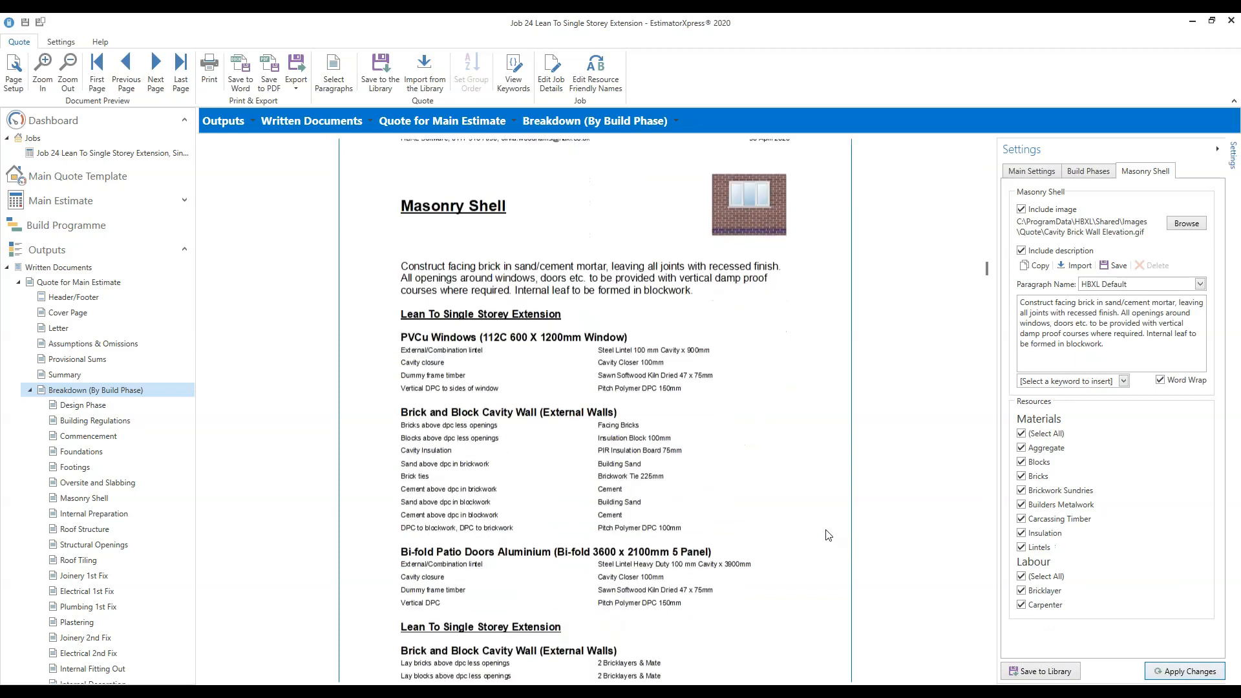
scroll(827, 535, down, 2)
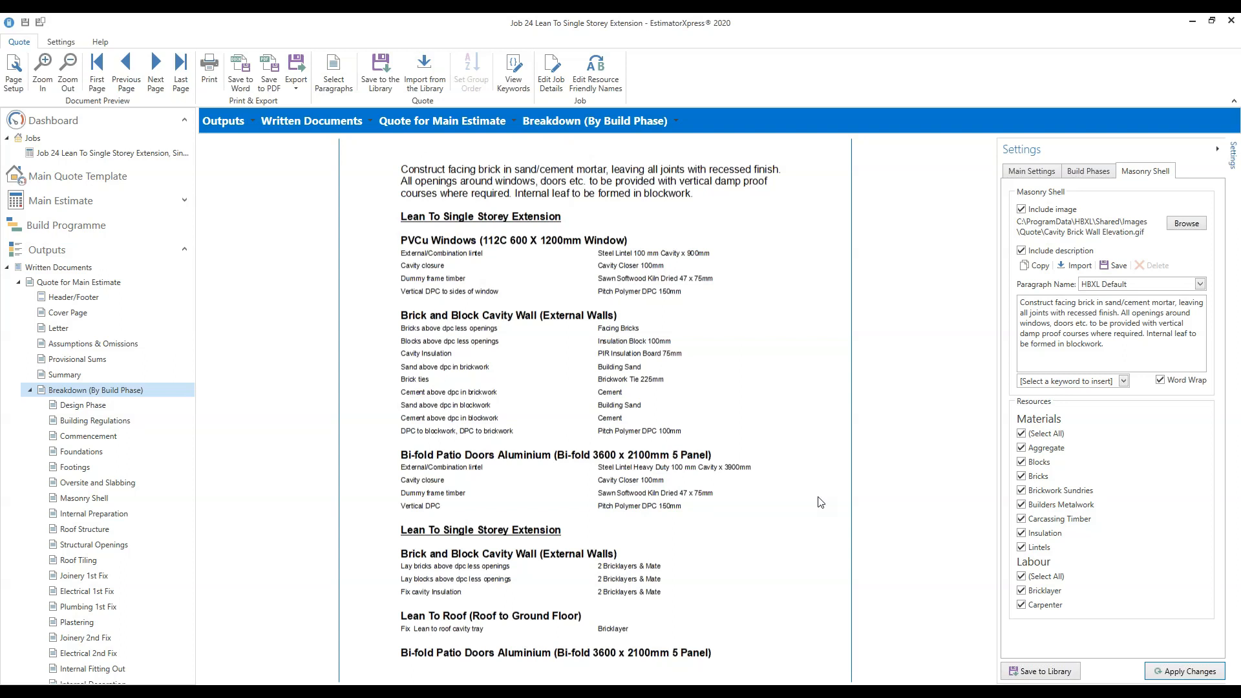
On Build Phases, tick Show Quantity, set Material subtotal to Always show, and apply.
click(1090, 171)
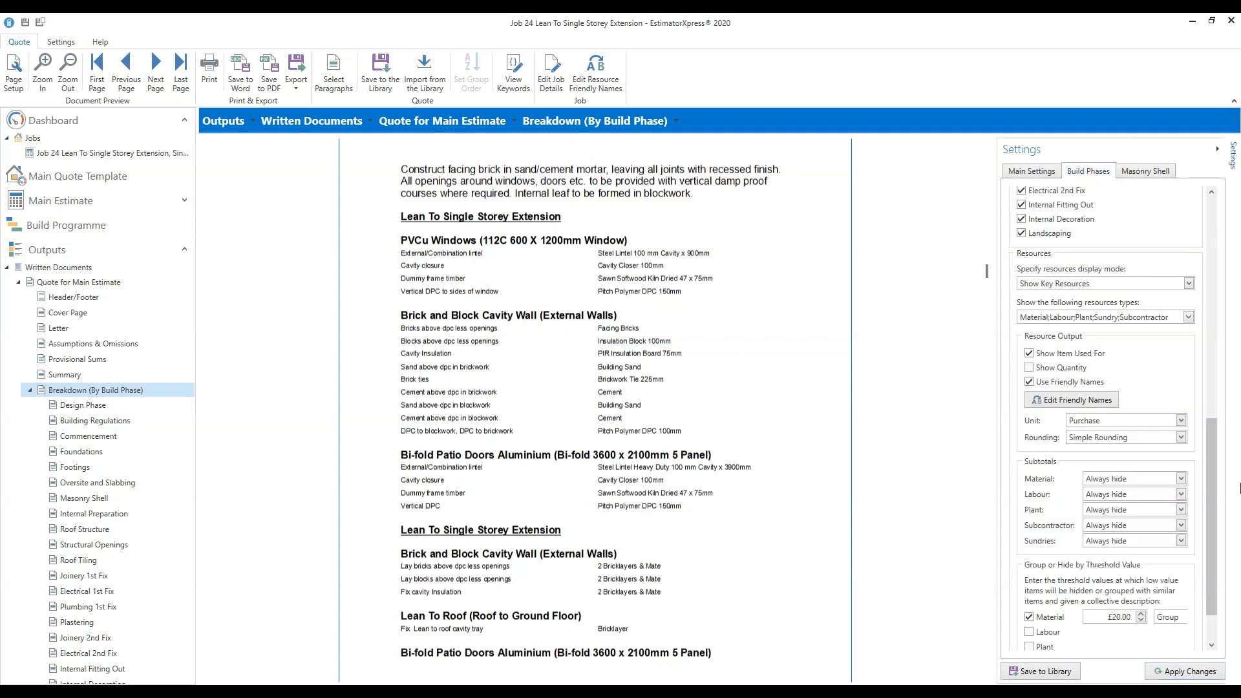
drag(1212, 486, 1218, 517)
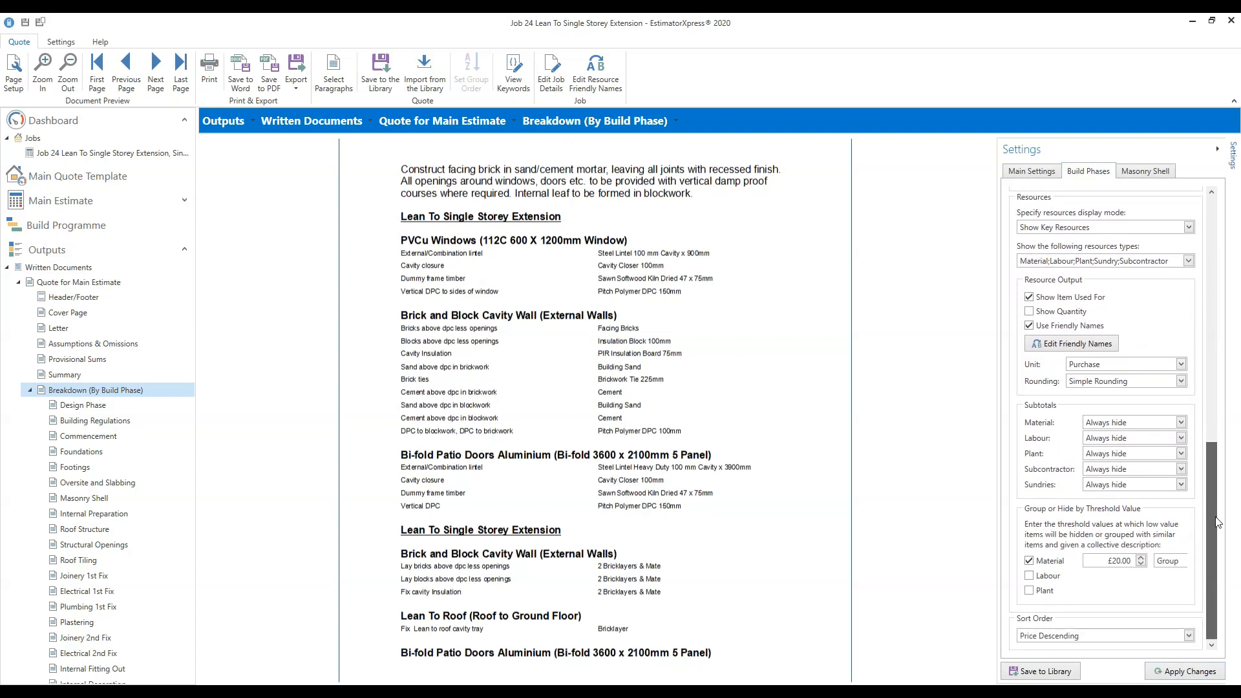
click(1028, 314)
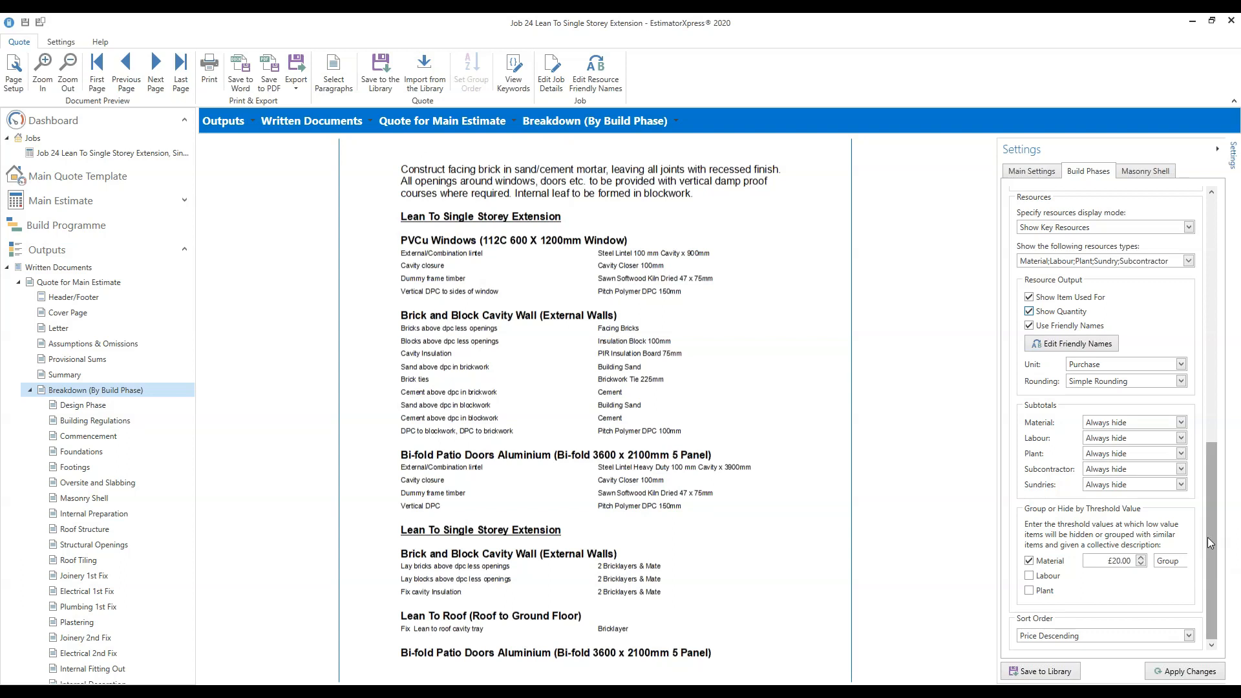
drag(1211, 524, 1213, 541)
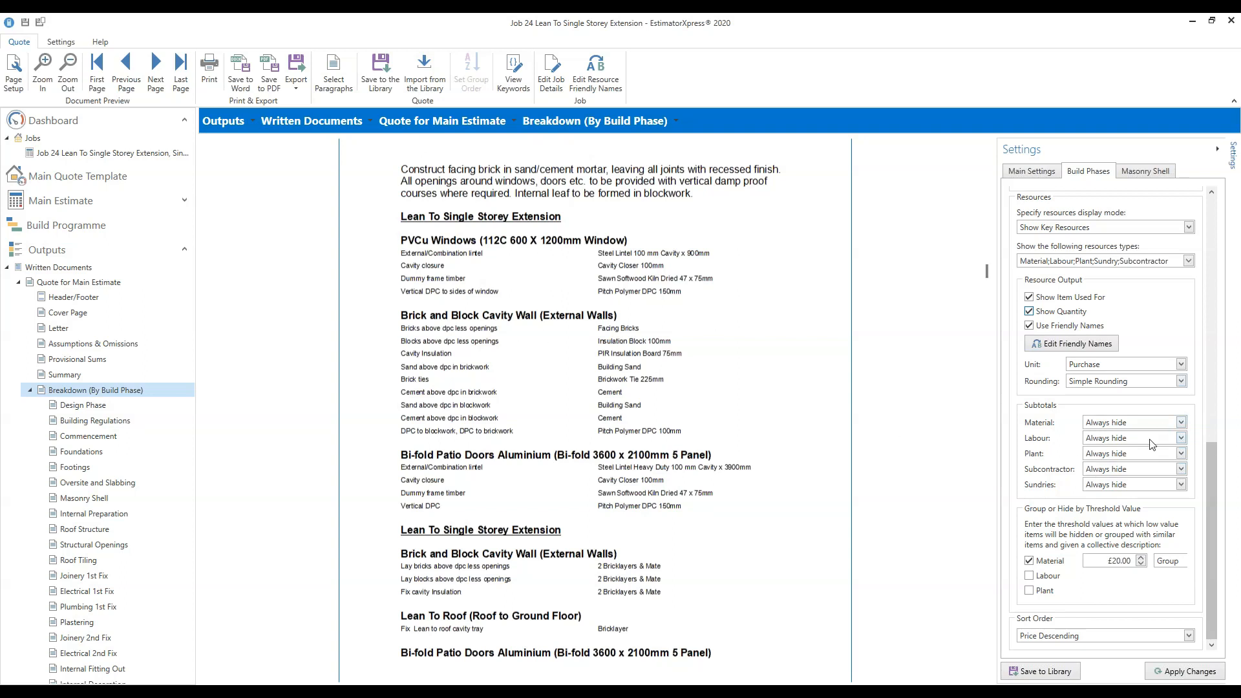
click(1182, 423)
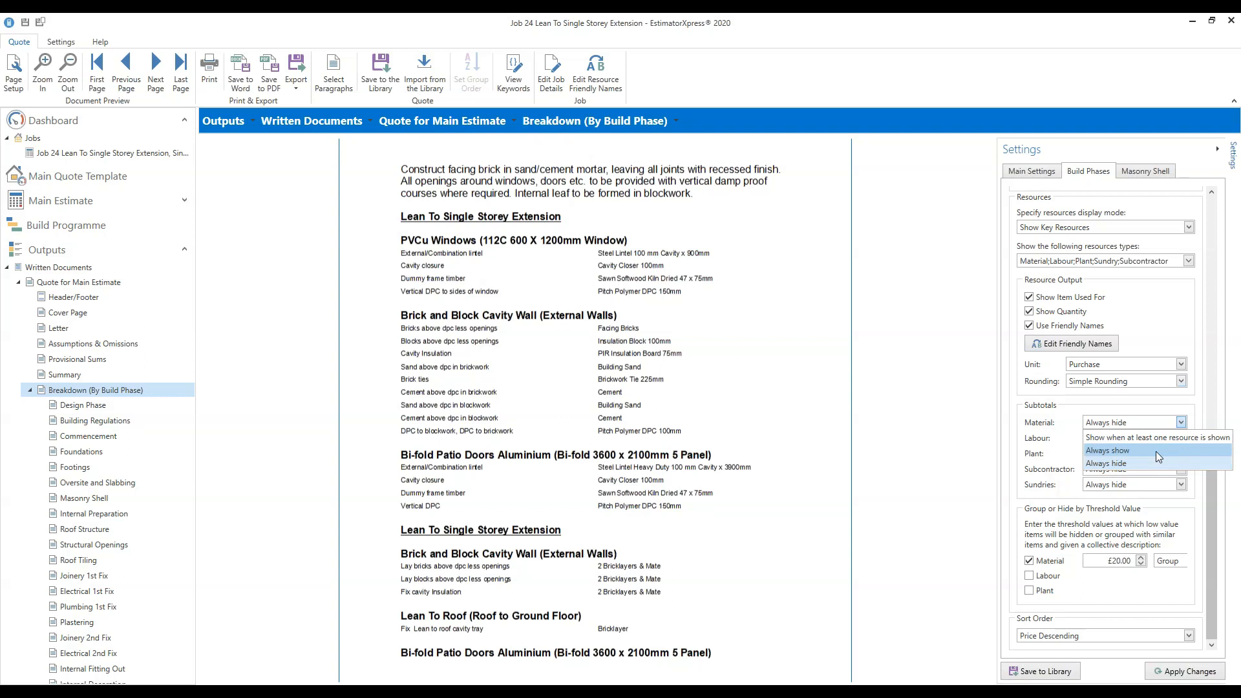
click(1124, 451)
click(1180, 672)
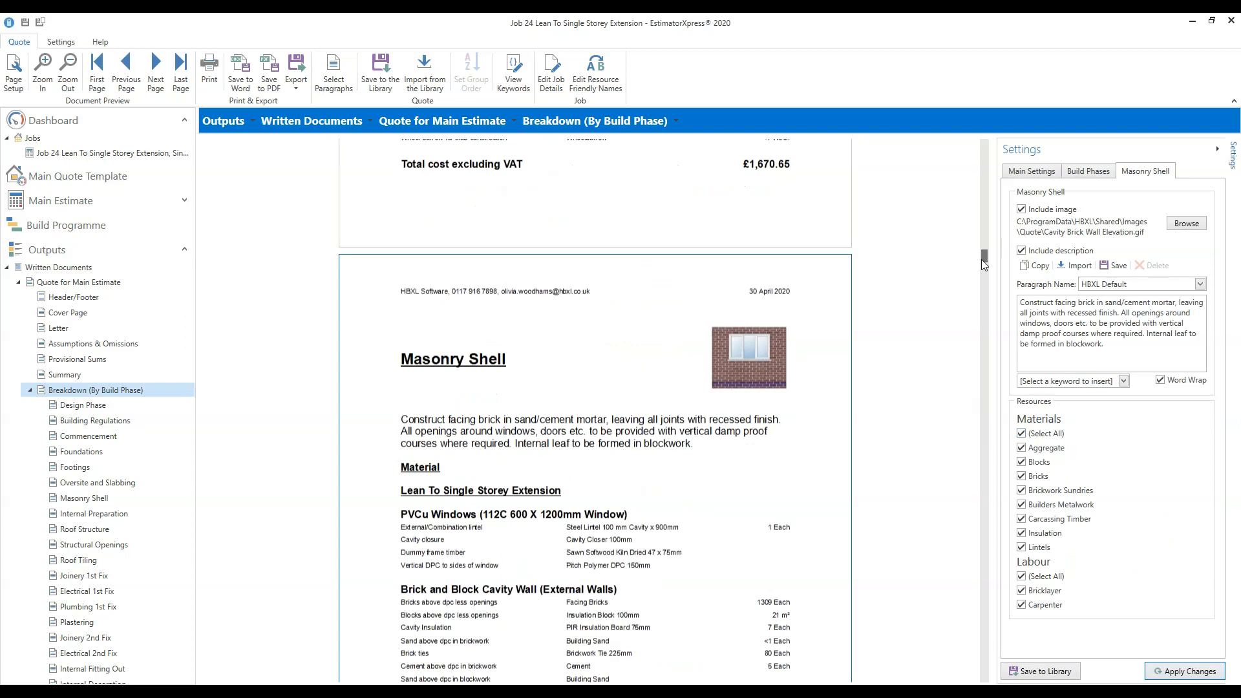
Scroll through the quote preview to check the new material subtotals.
drag(982, 259, 985, 275)
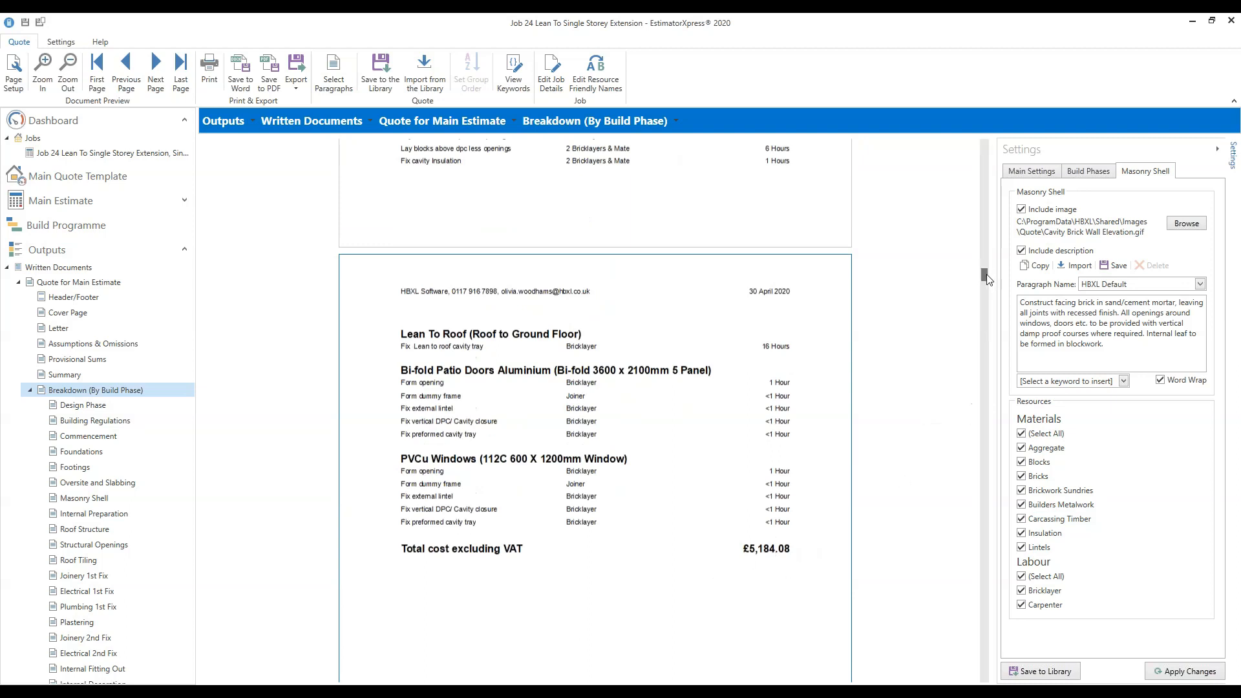
drag(986, 275, 986, 264)
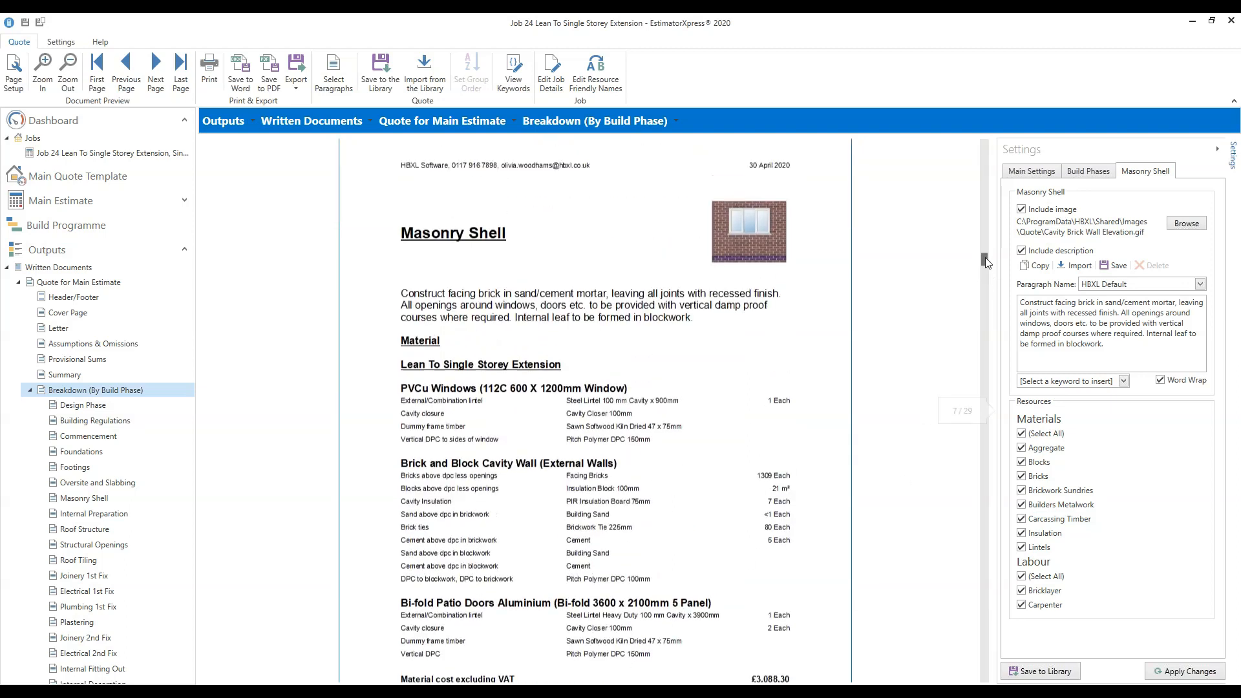
scroll(987, 267, down, 2)
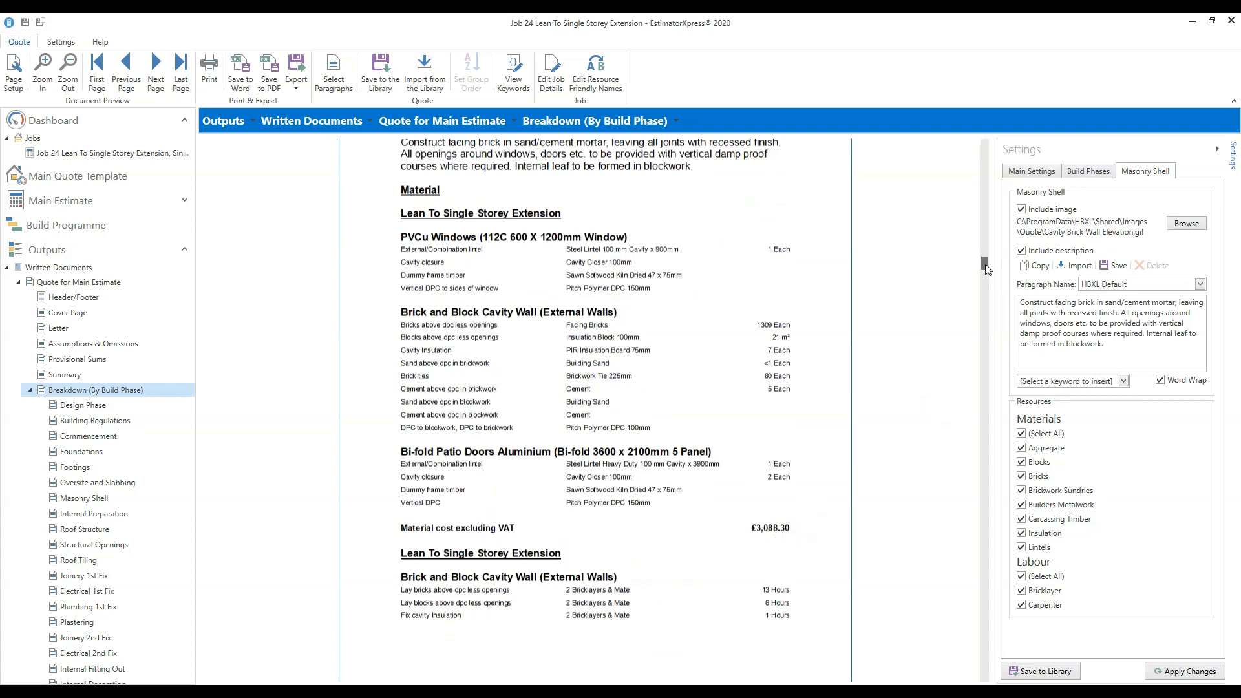
scroll(986, 276, down, 1)
scroll(985, 270, down, 3)
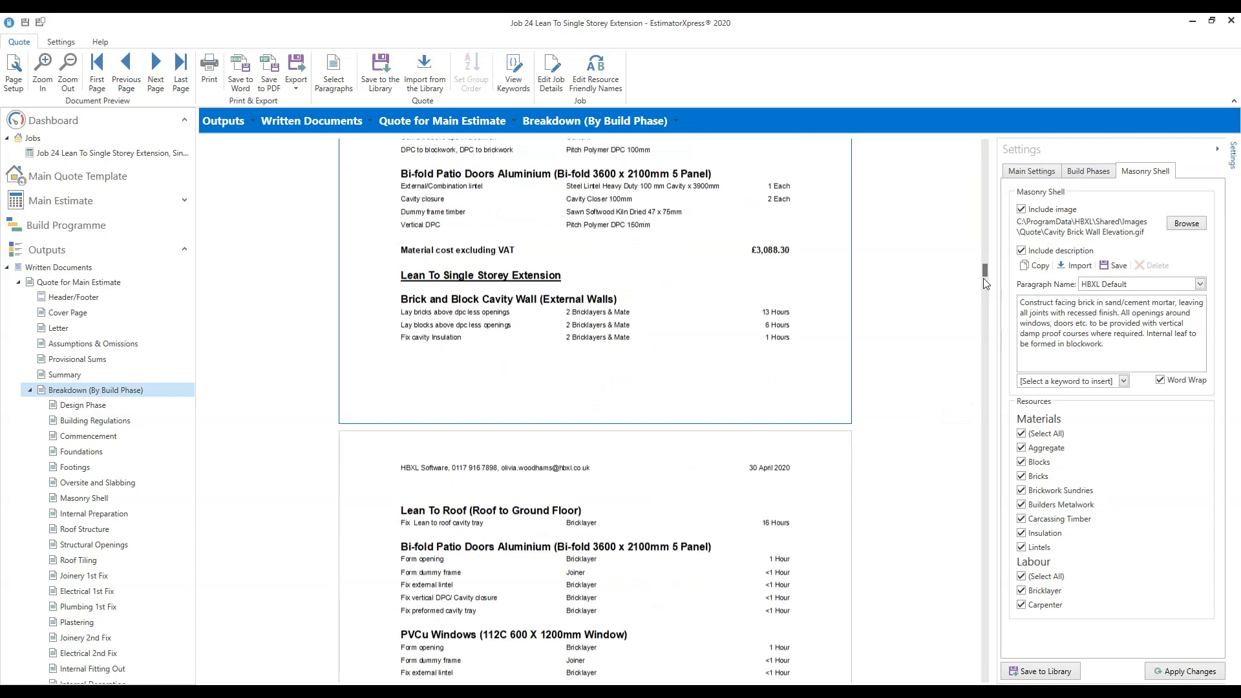
scroll(986, 276, down, 2)
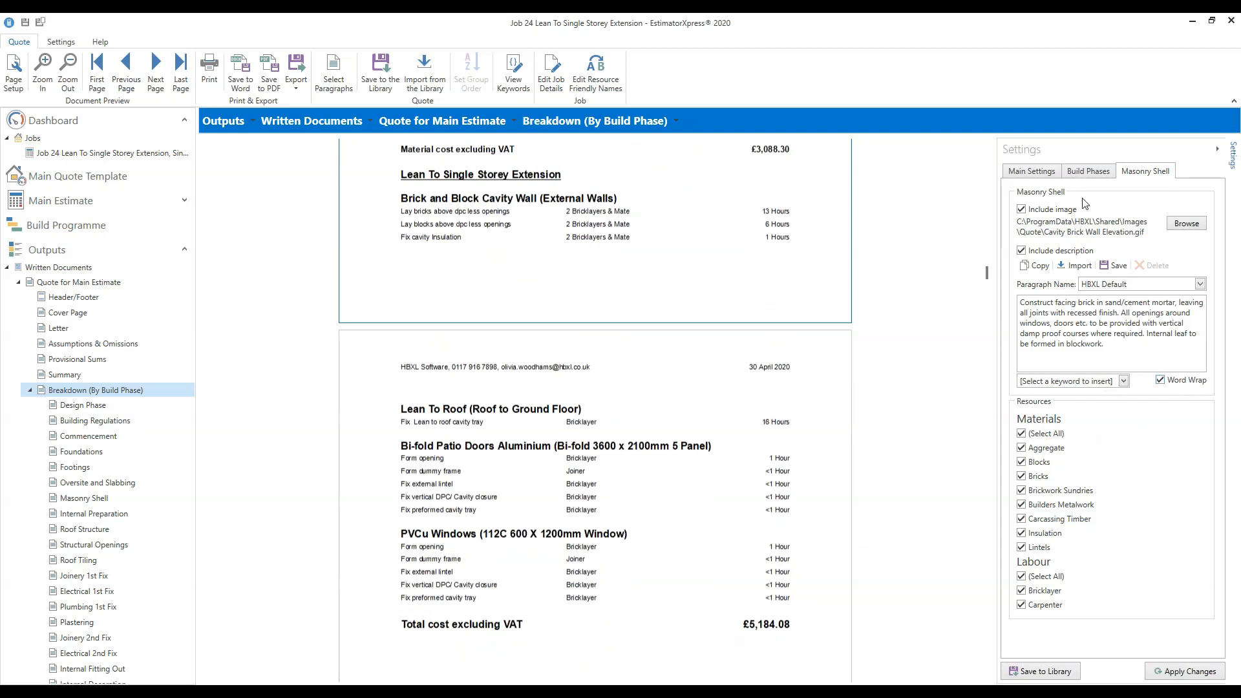
On Build Phases, set Labour subtotal to Always show and apply the change.
click(1088, 172)
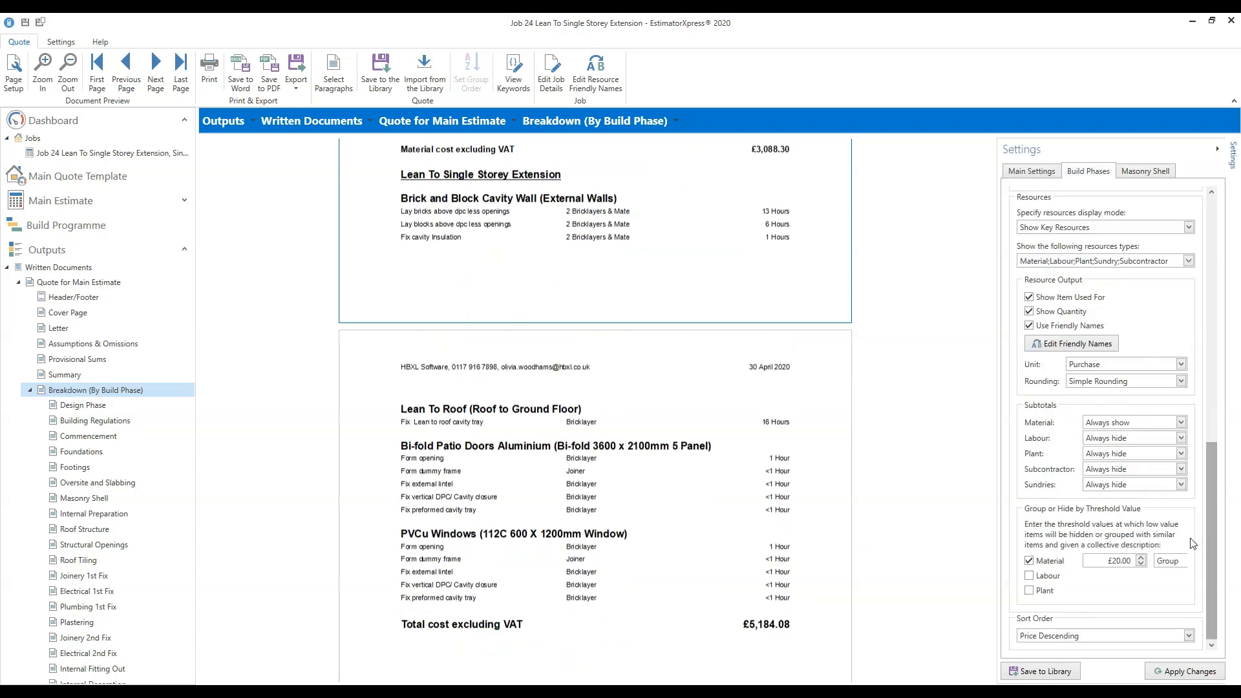
click(1180, 439)
click(1151, 452)
click(1179, 673)
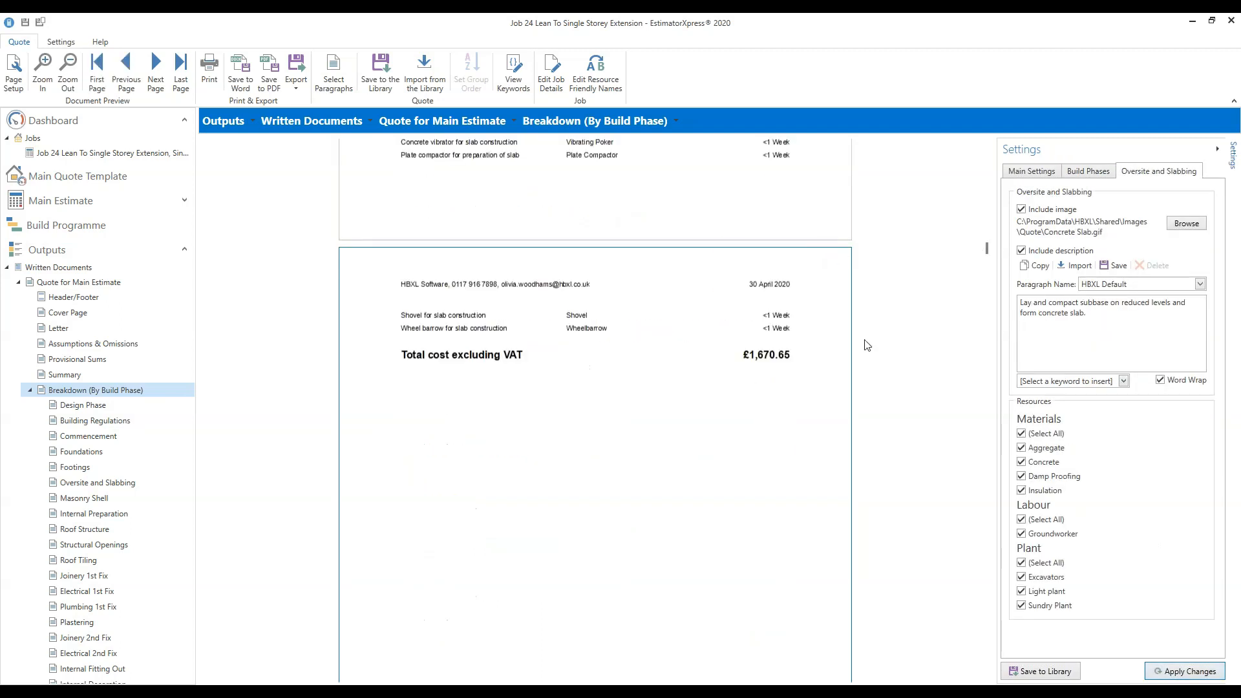
scroll(866, 344, up, 2)
scroll(866, 344, up, 3)
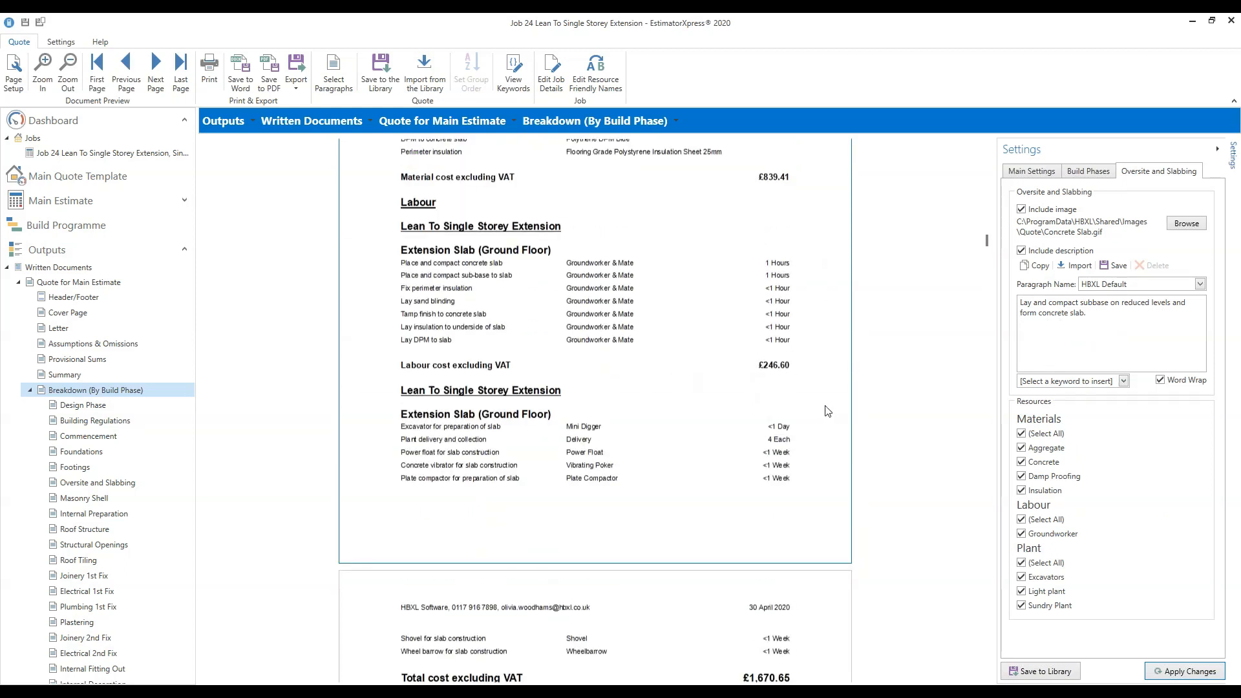
scroll(828, 411, up, 2)
scroll(828, 411, up, 1)
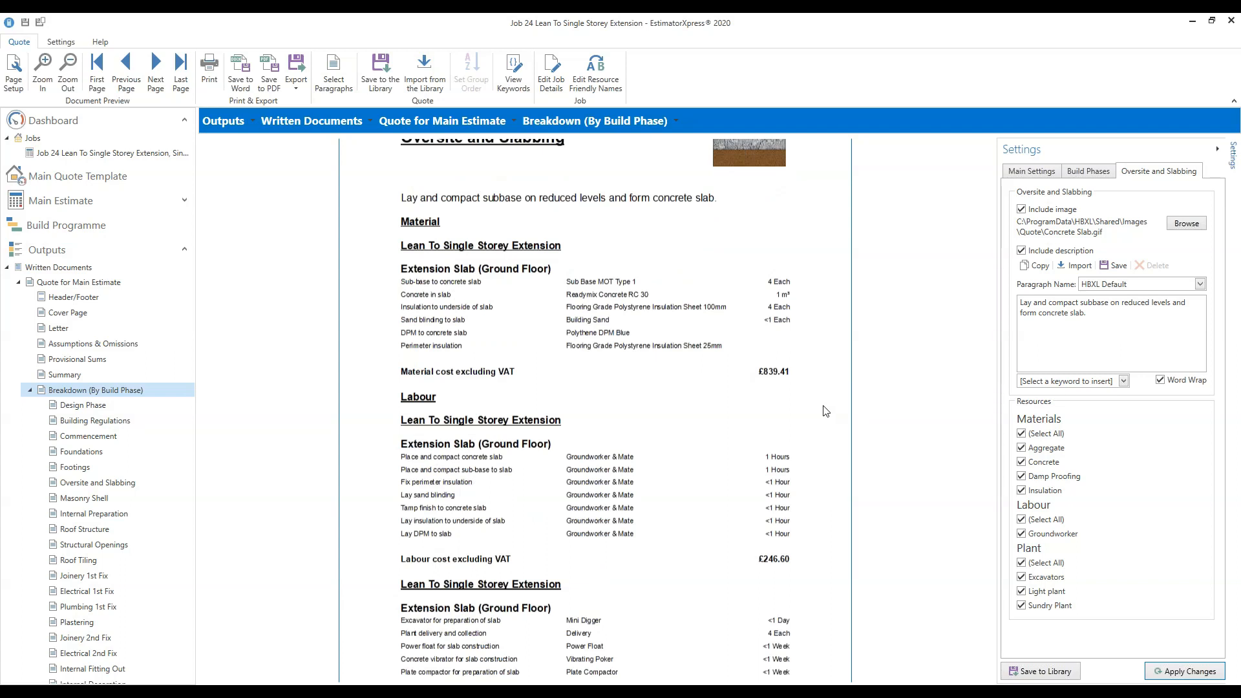
scroll(826, 411, up, 1)
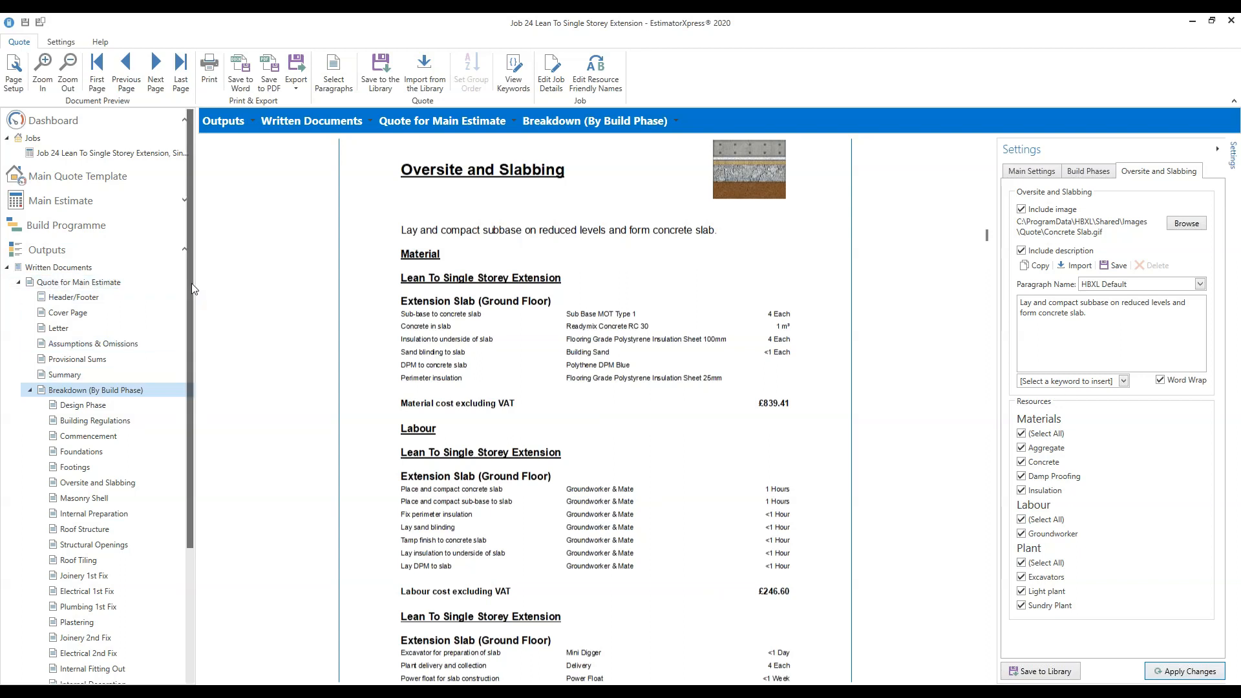
scroll(192, 283, down, 3)
scroll(191, 392, down, 2)
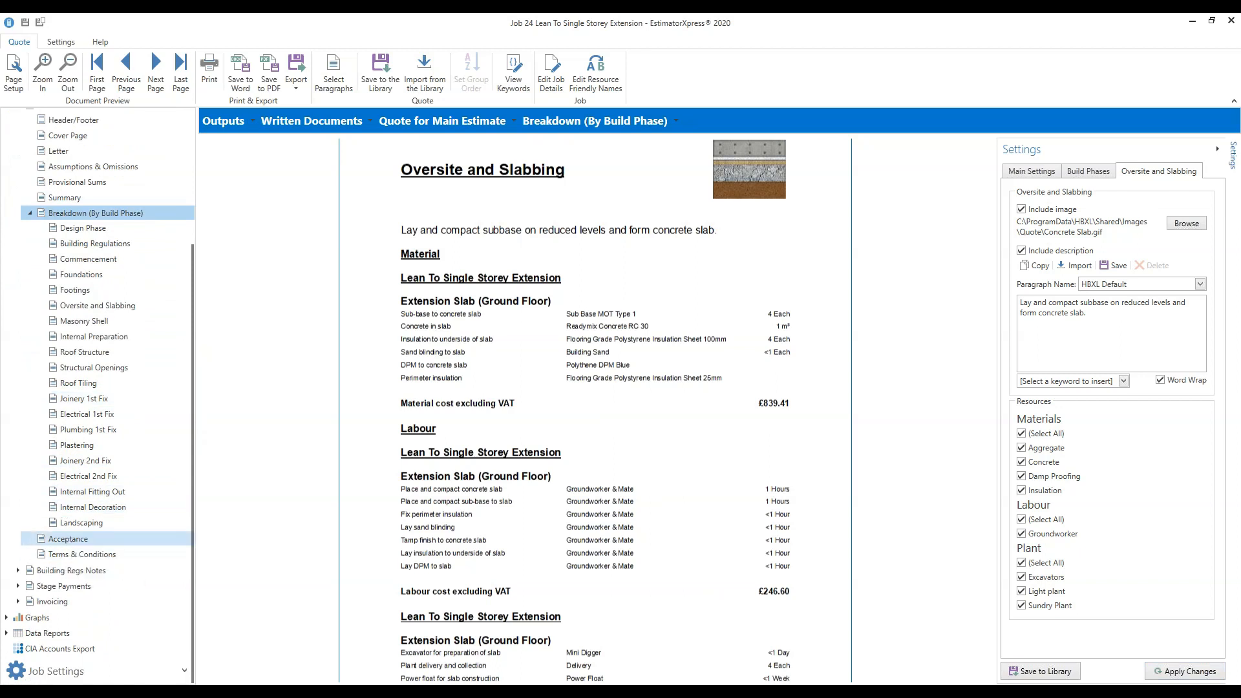
View the Acceptance of Estimate page (£30,399.07 ex VAT), then the Terms & Conditions page.
click(91, 536)
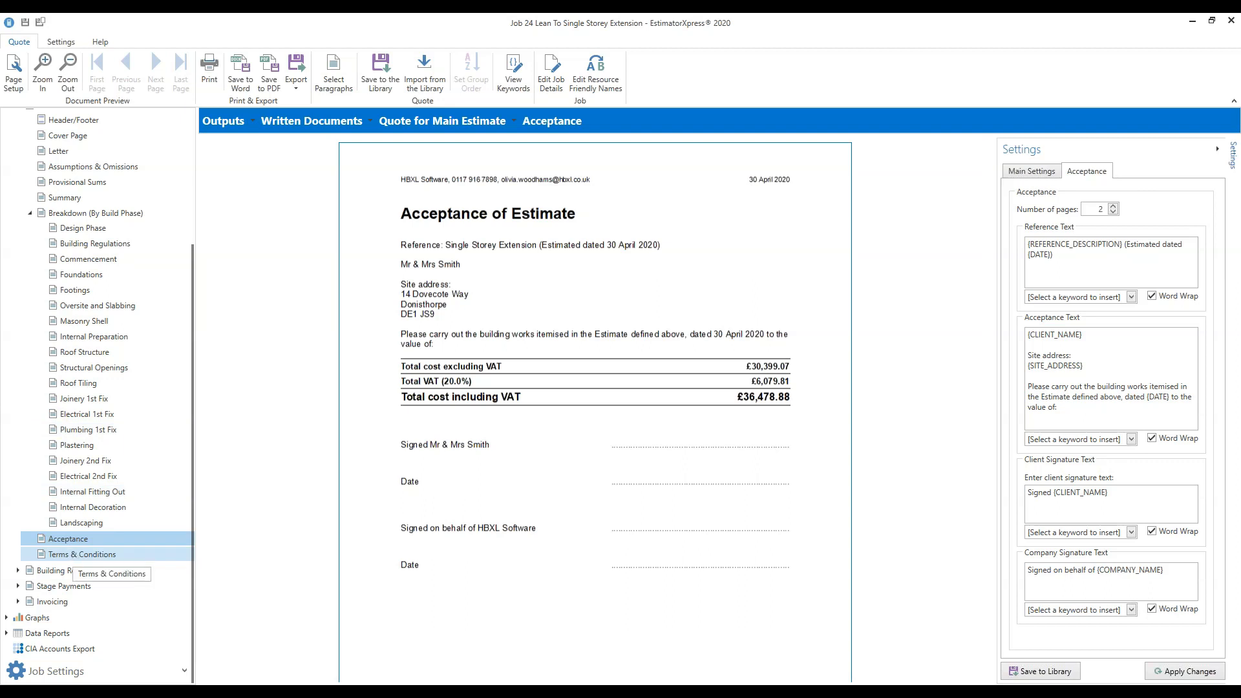
click(75, 556)
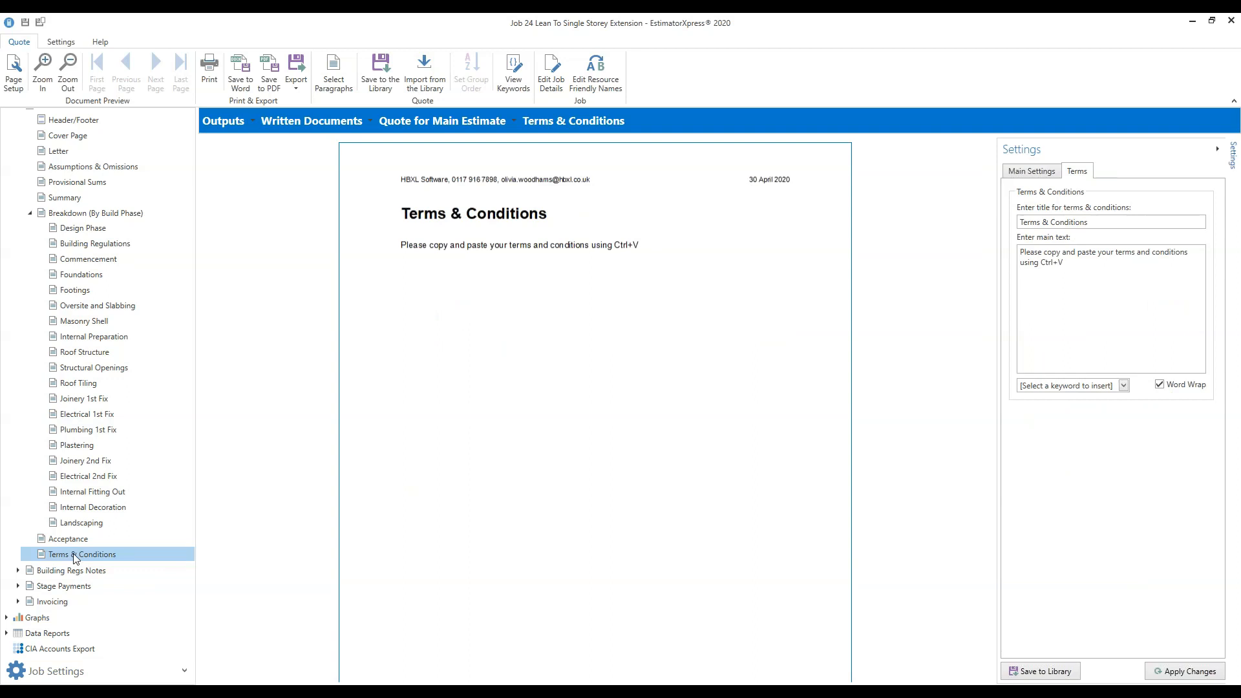
click(1089, 220)
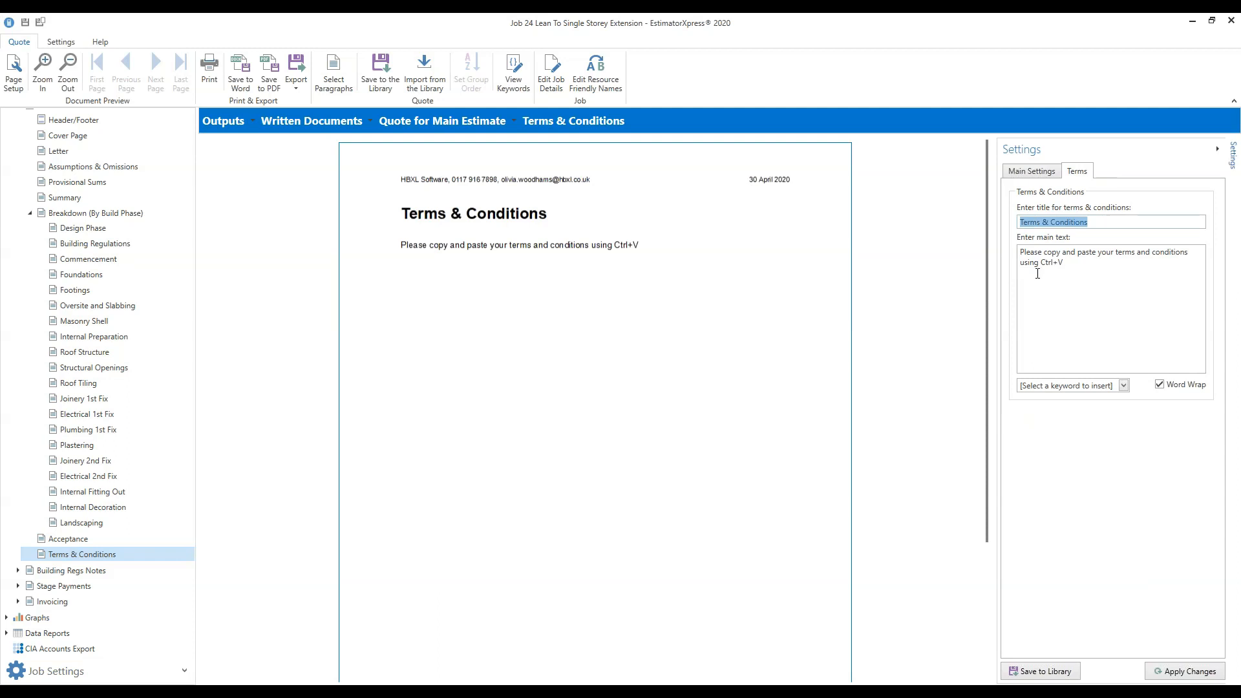
click(1063, 279)
key(ctrl+a)
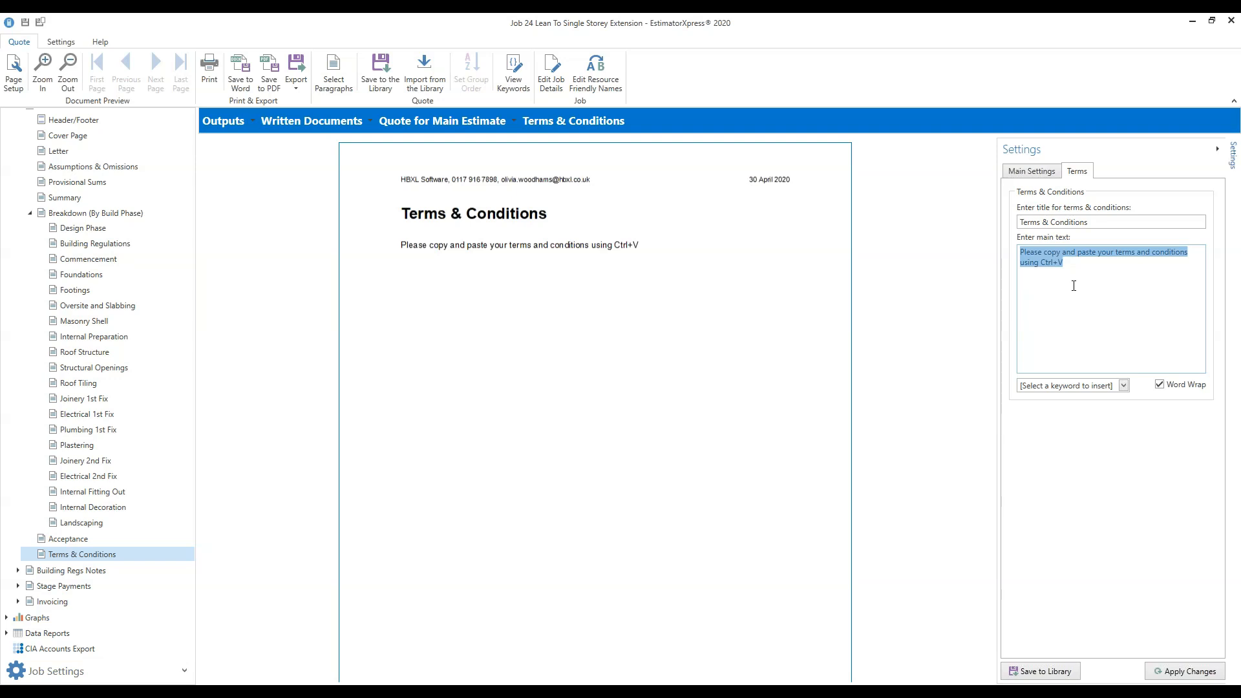
click(1061, 281)
drag(1060, 282, 1034, 281)
triple_click(1058, 282)
click(1057, 282)
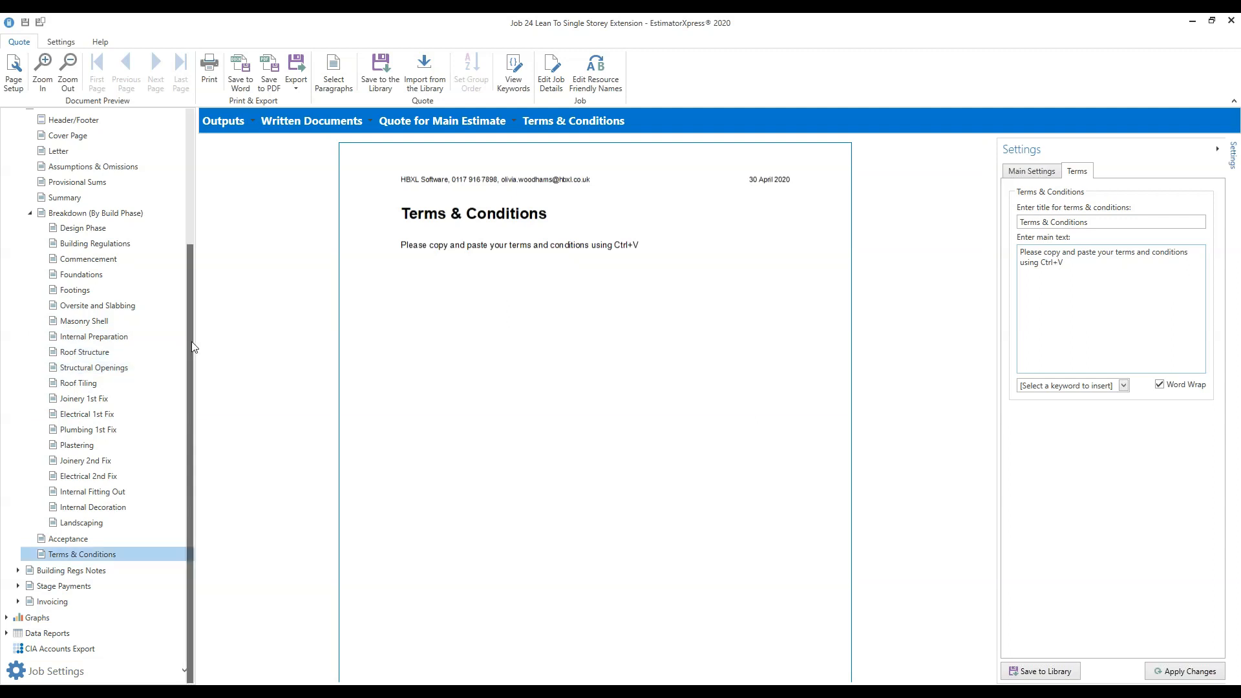
scroll(193, 352, up, 4)
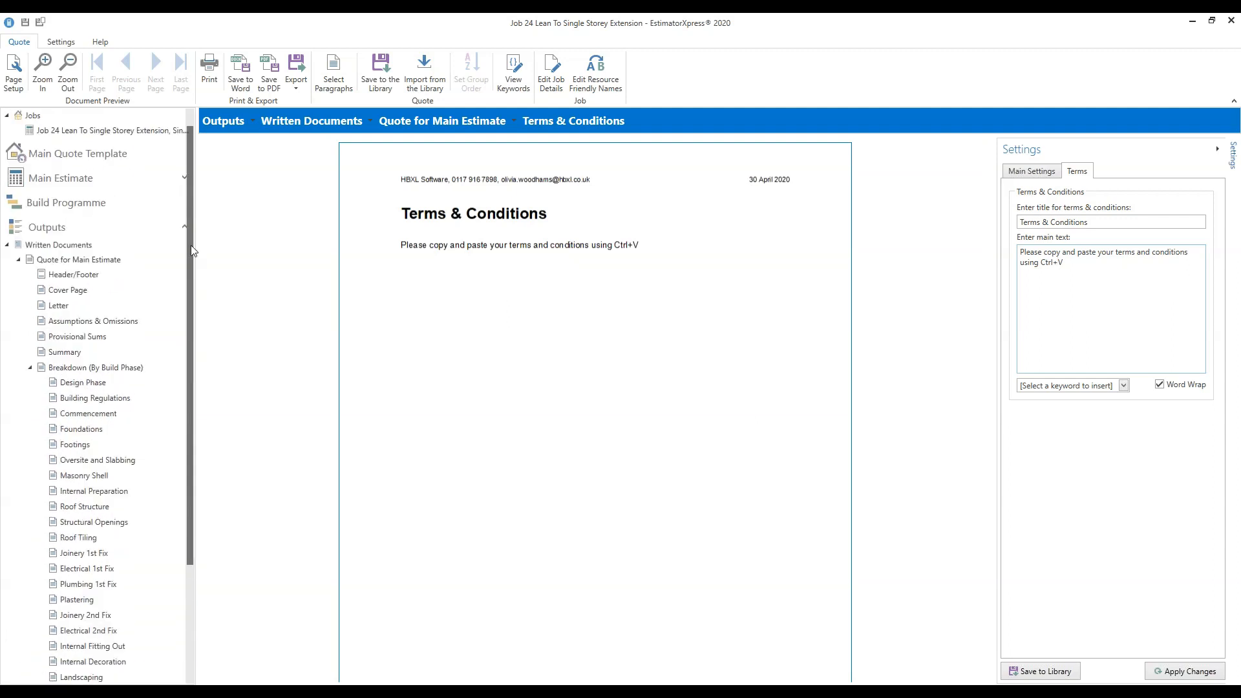
On Main Settings, untick Show terms and apply, then tick Show terms again.
click(1045, 171)
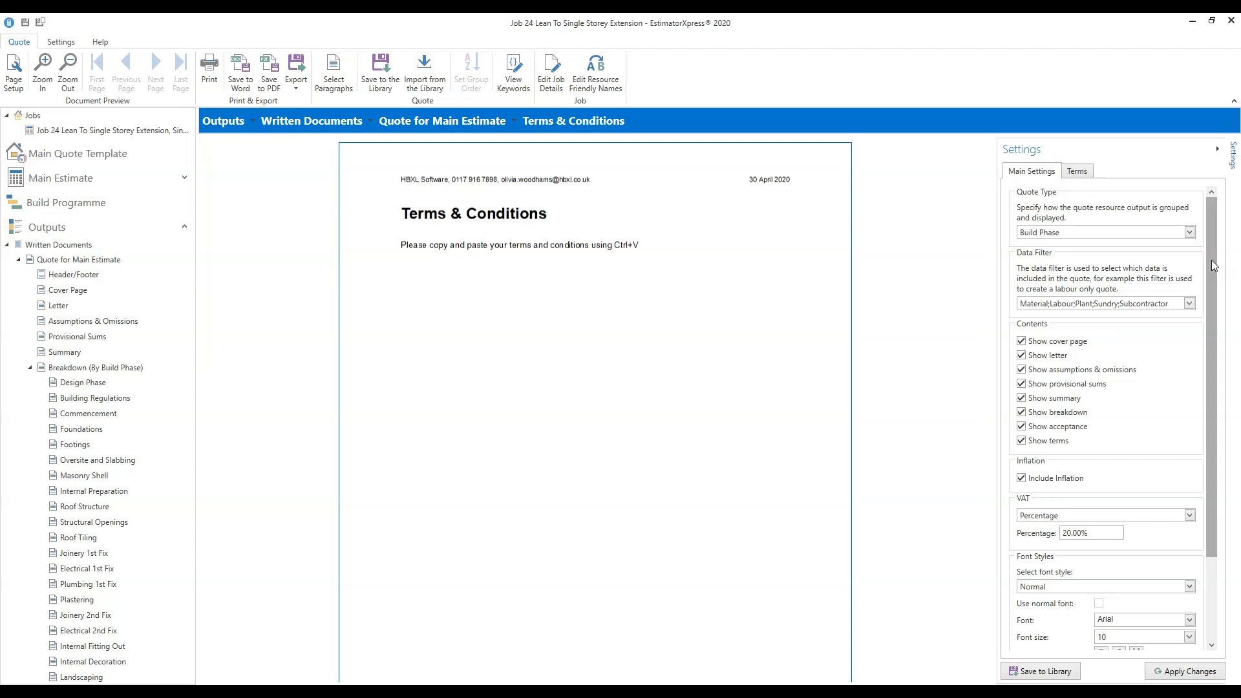
click(1021, 442)
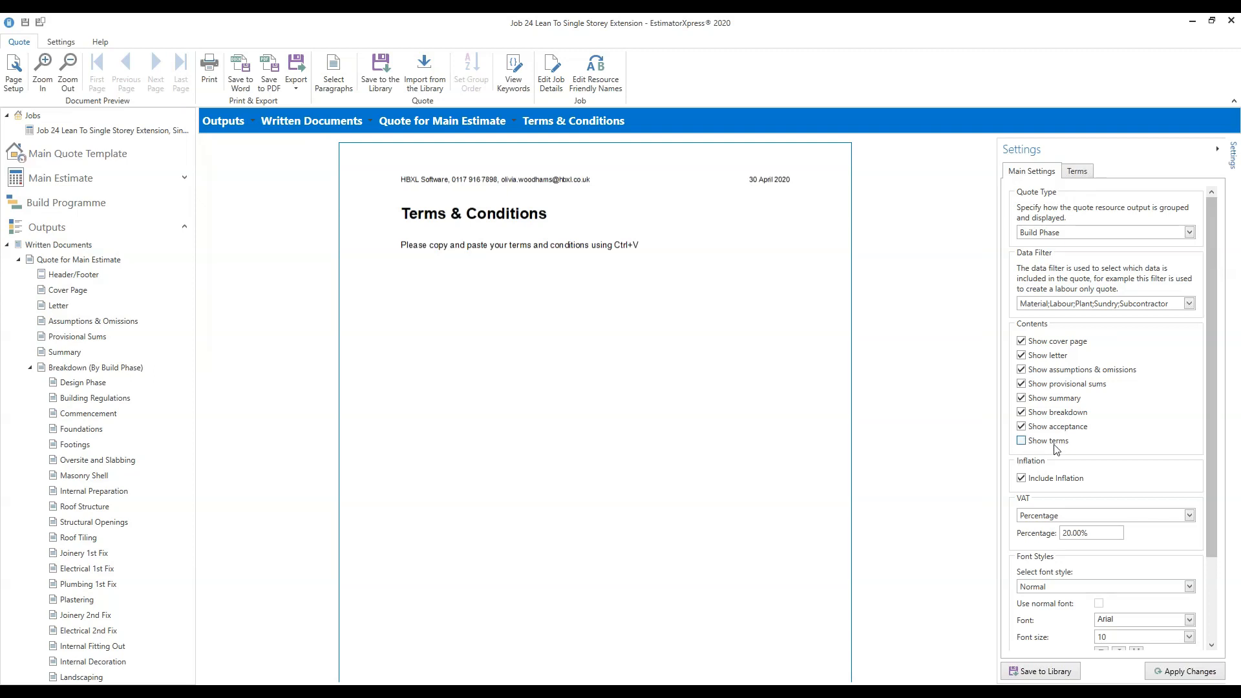
click(1182, 671)
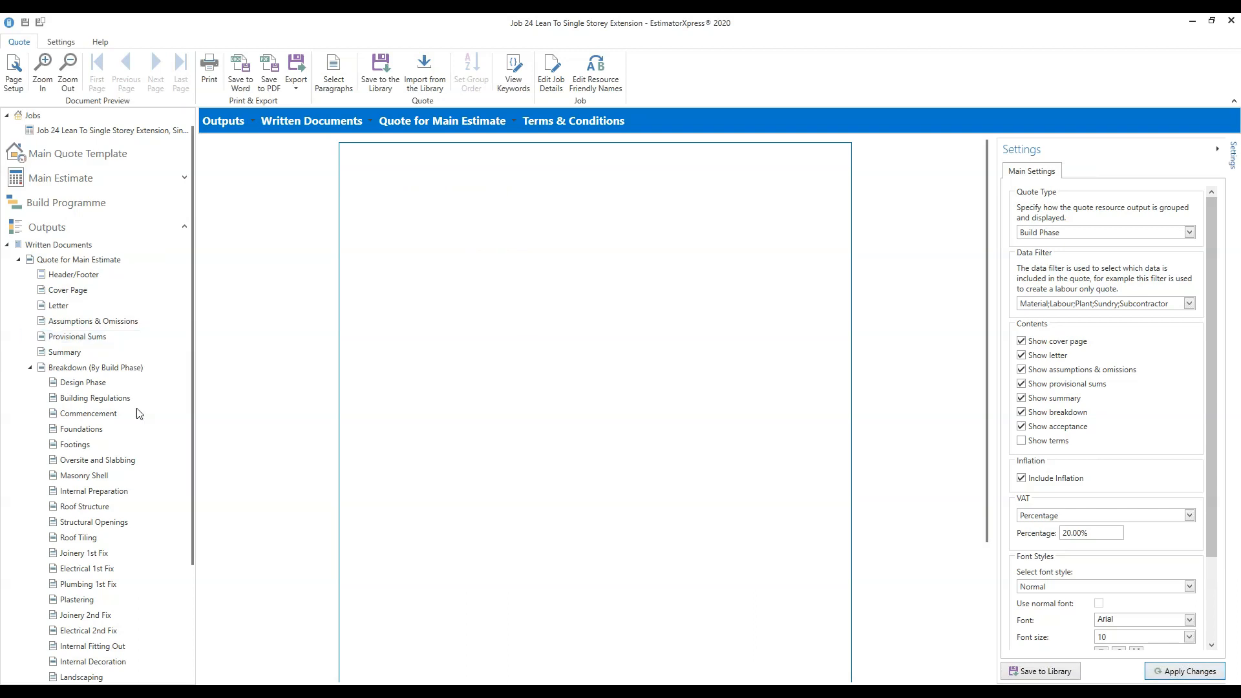
drag(192, 353, 198, 479)
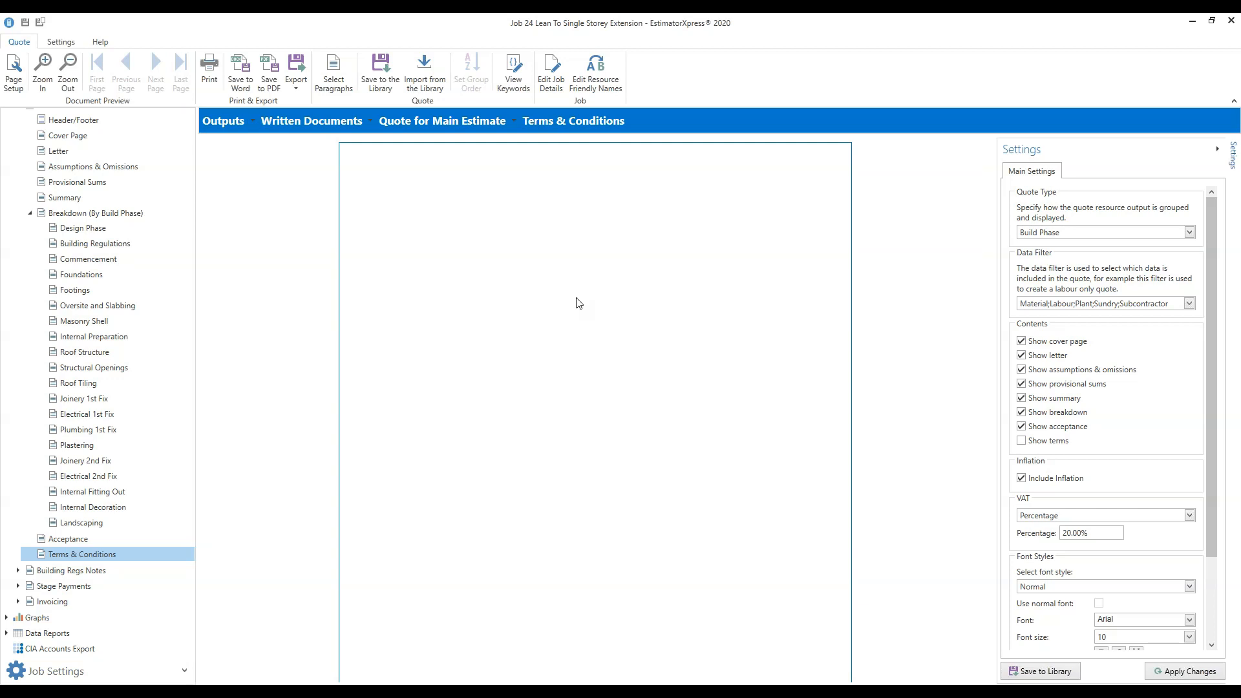
click(1021, 441)
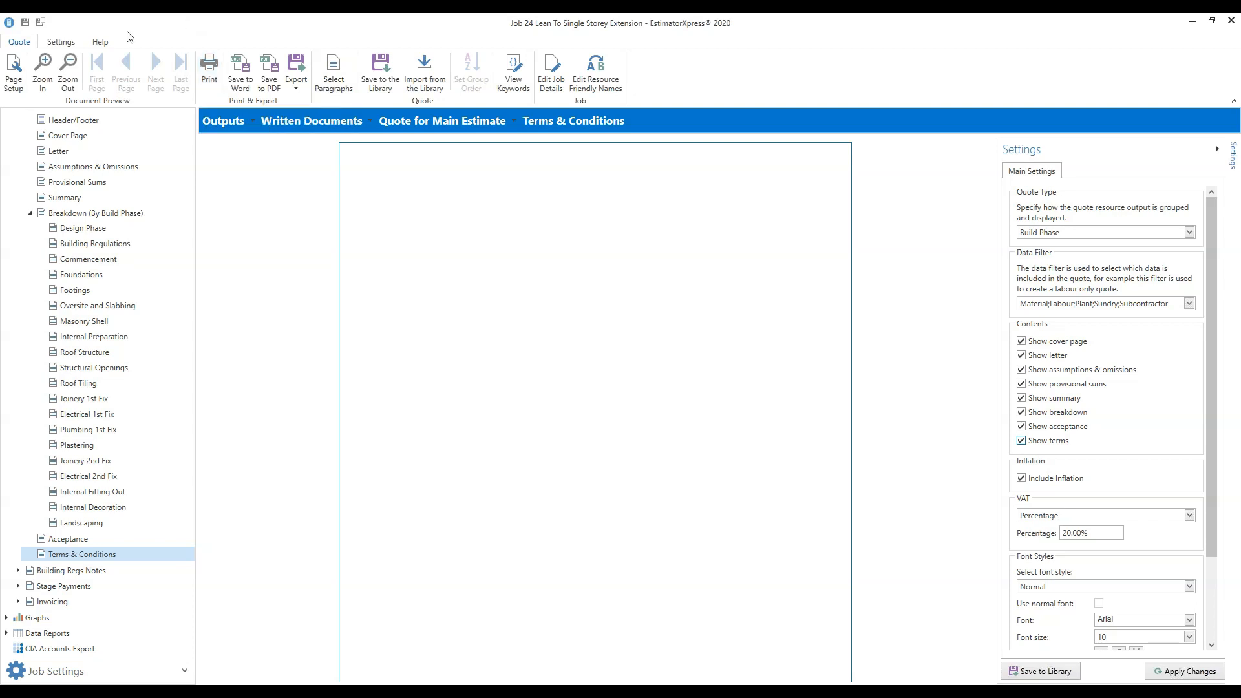
Open the HBXL Help Videos support page from the Settings ribbon's Help options.
click(61, 41)
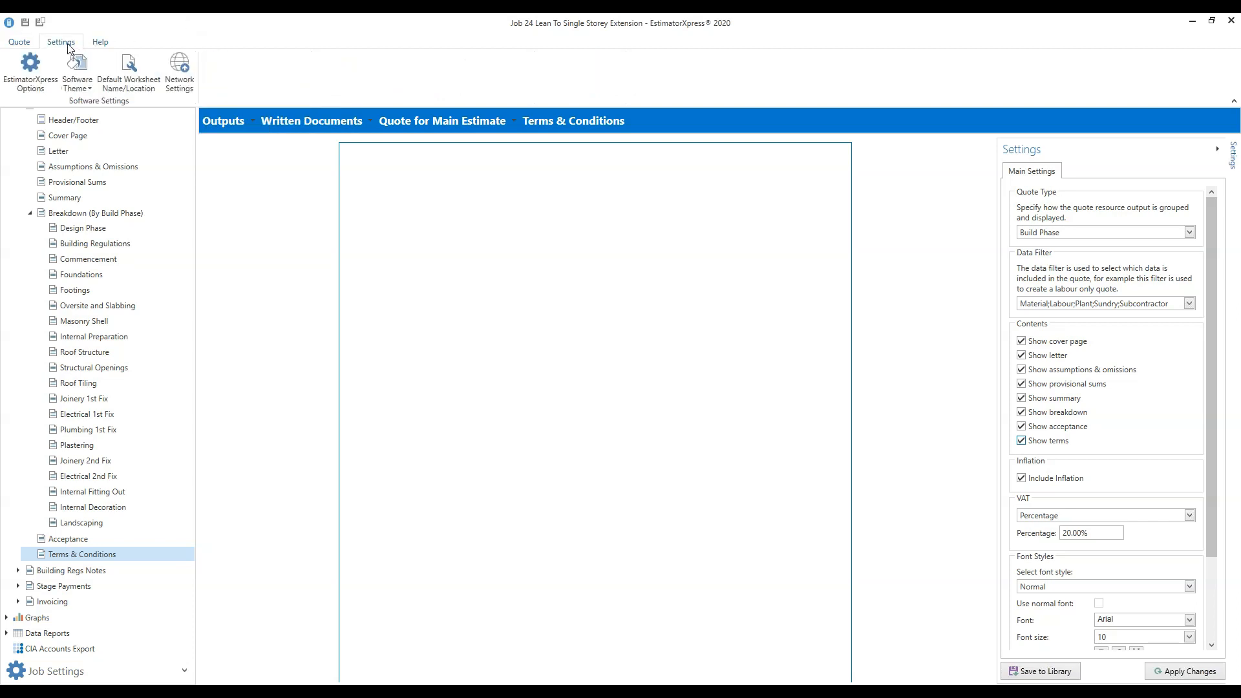
click(100, 43)
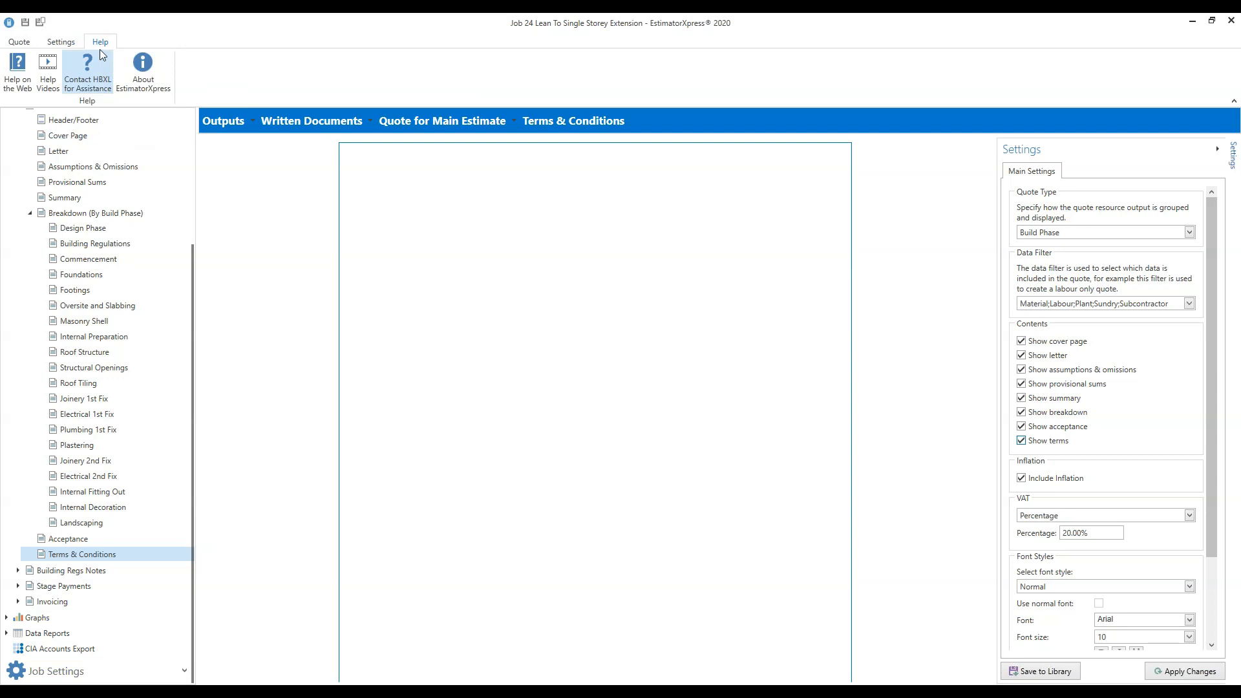
click(48, 87)
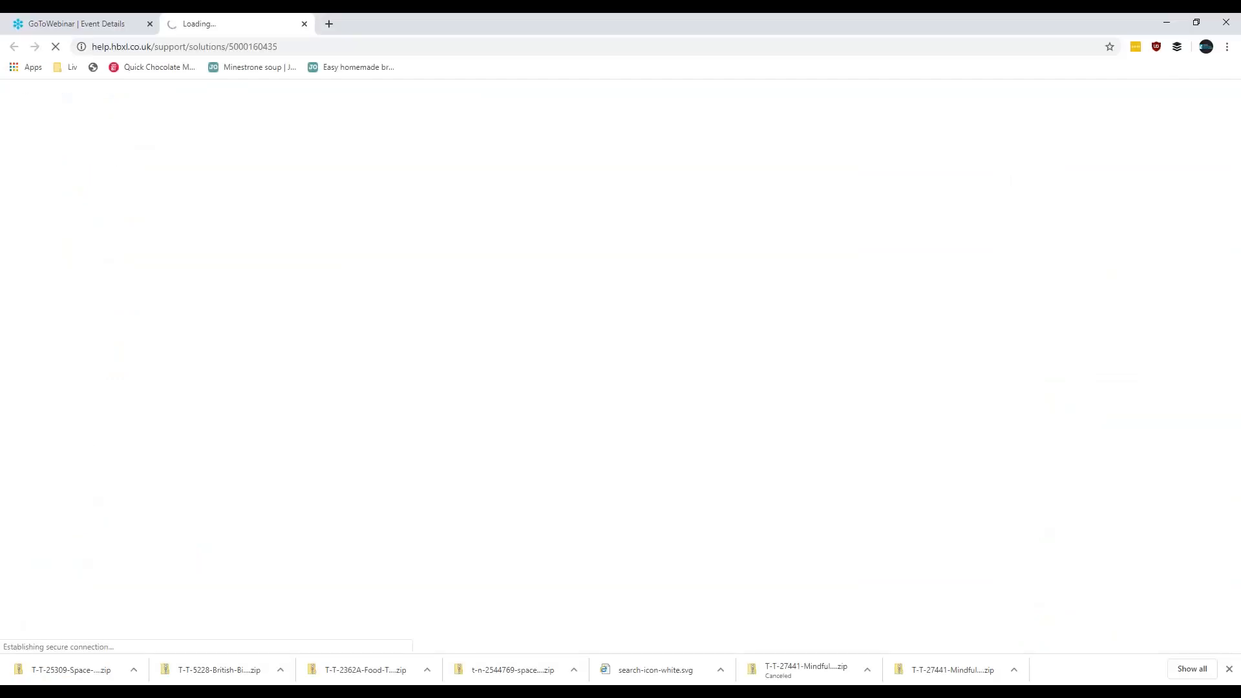